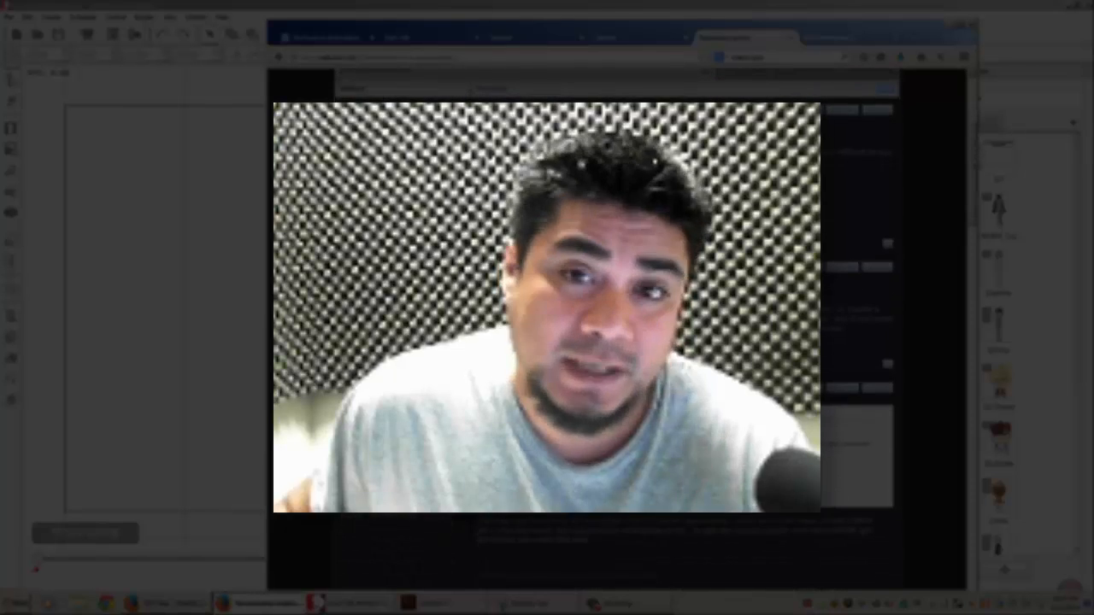
- Move the browser window off the stage and add the Sandra character template to the project
scroll(616, 329, "up", 1)
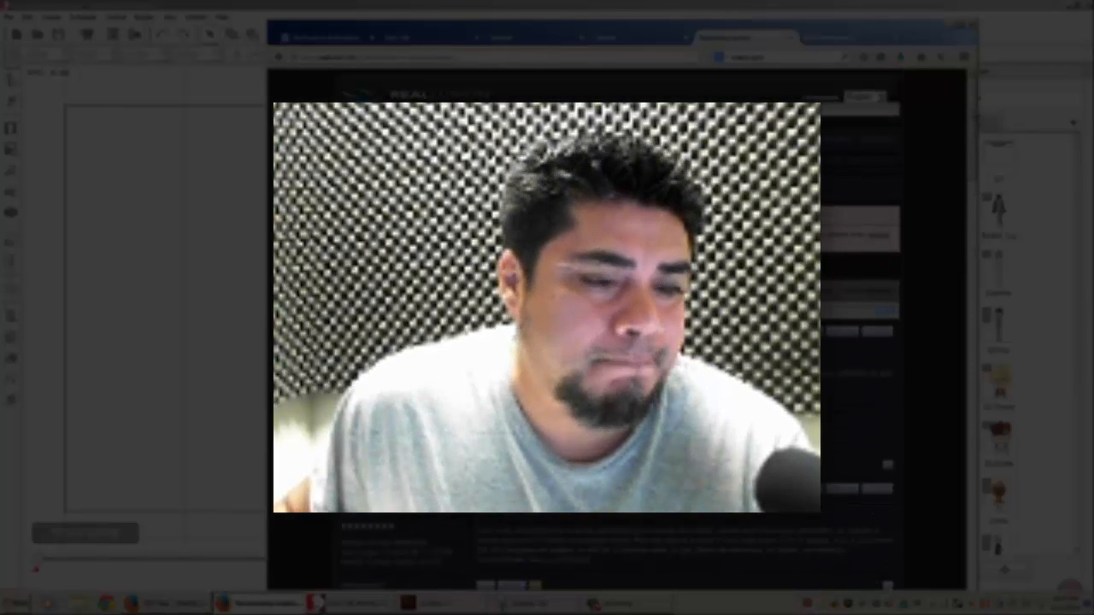
left_click_drag(777, 26, 1092, 28)
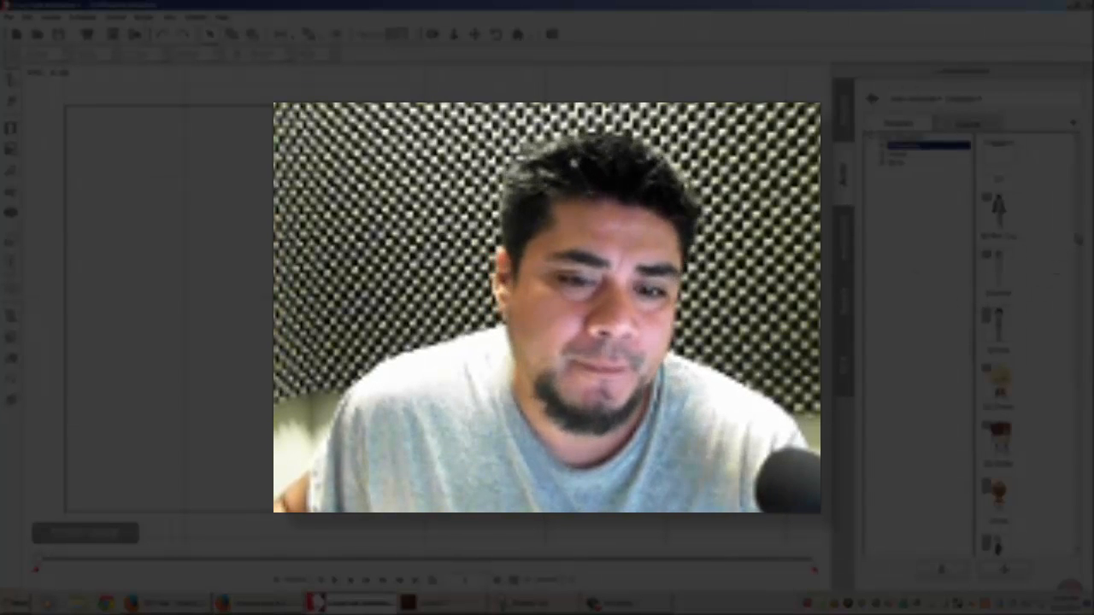
scroll(1000, 342, "down", 2)
scroll(999, 342, "down", 3)
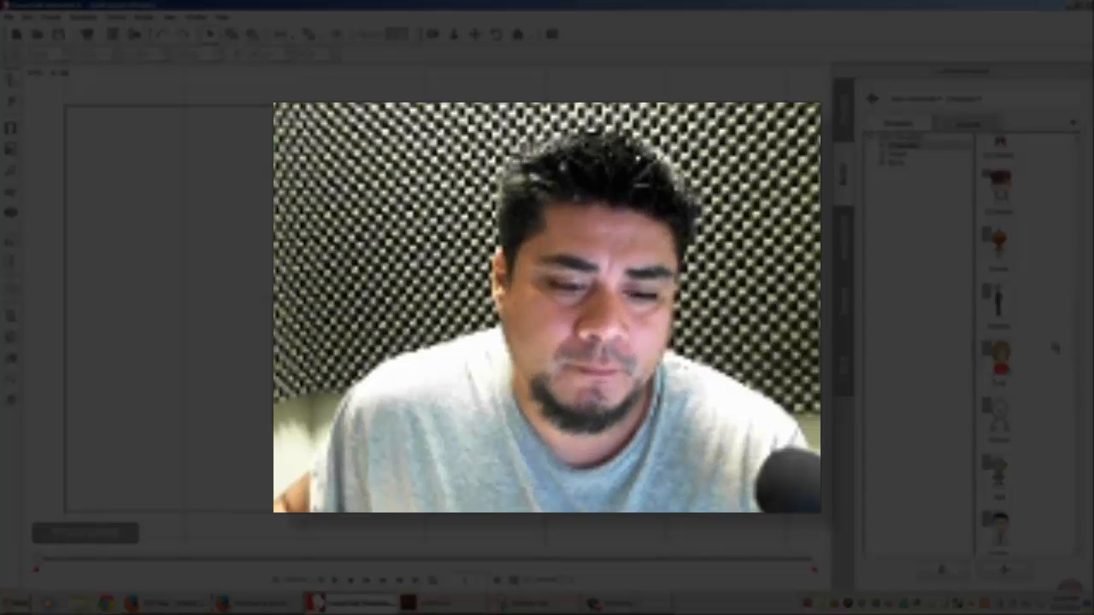
left_click(1000, 290)
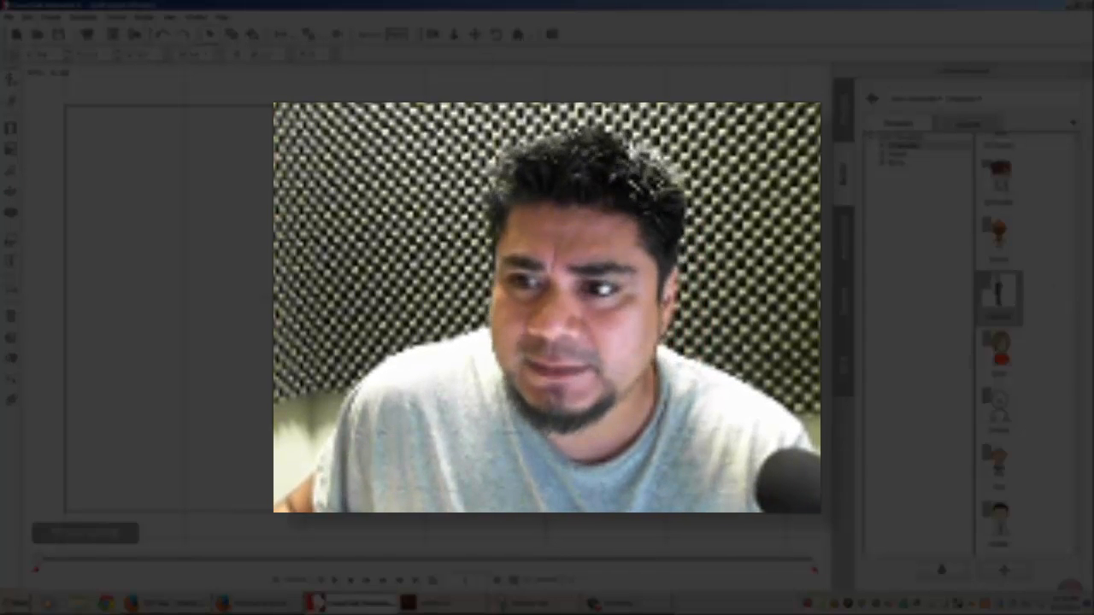
- Bring the recolouring forum thread back into view and highlight the requested jacket colour C42B00
left_click_drag(1093, 43, 823, 34)
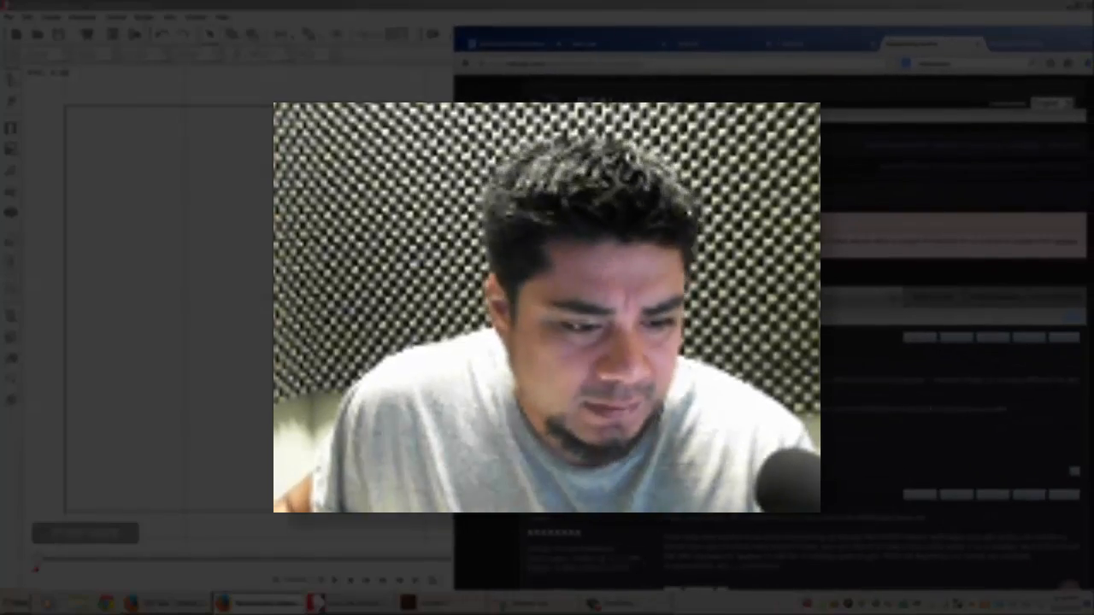
scroll(875, 415, "down", 6)
scroll(875, 416, "down", 3)
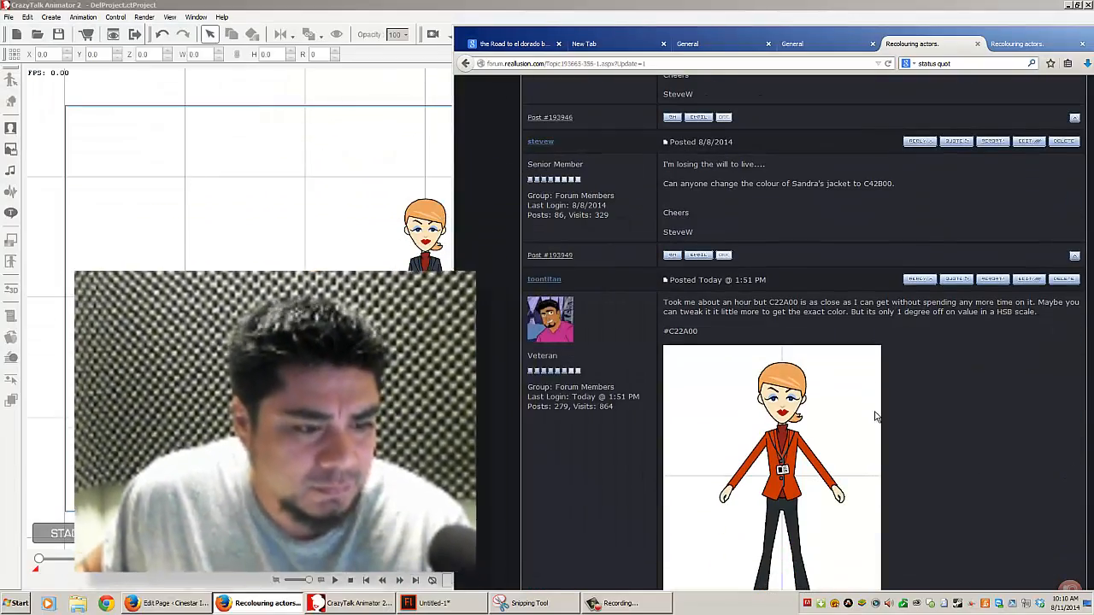
scroll(875, 416, "up", 4)
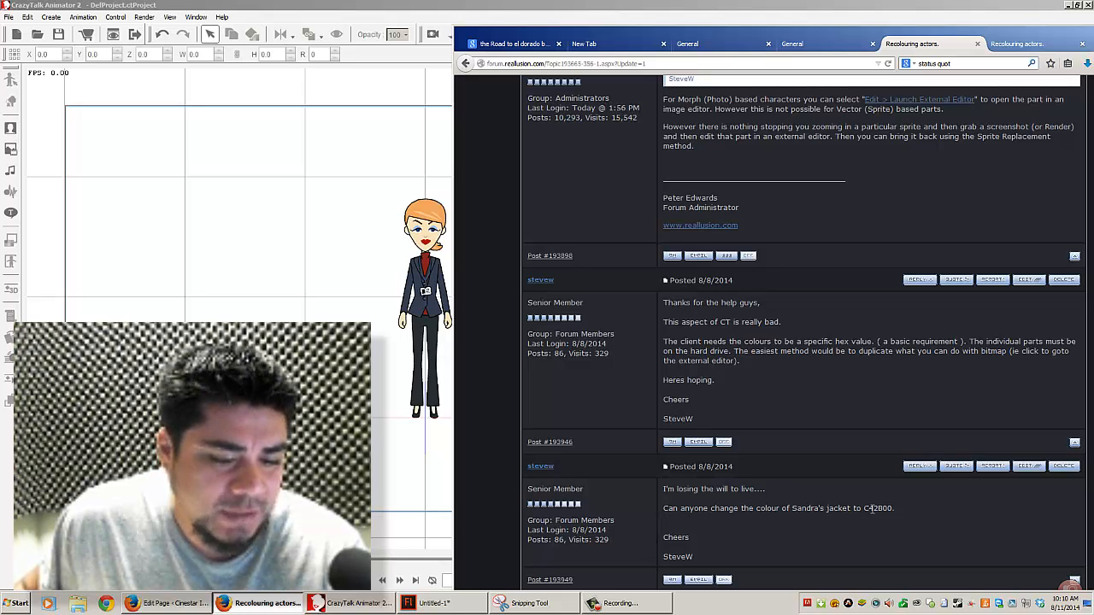
left_click_drag(865, 508, 893, 508)
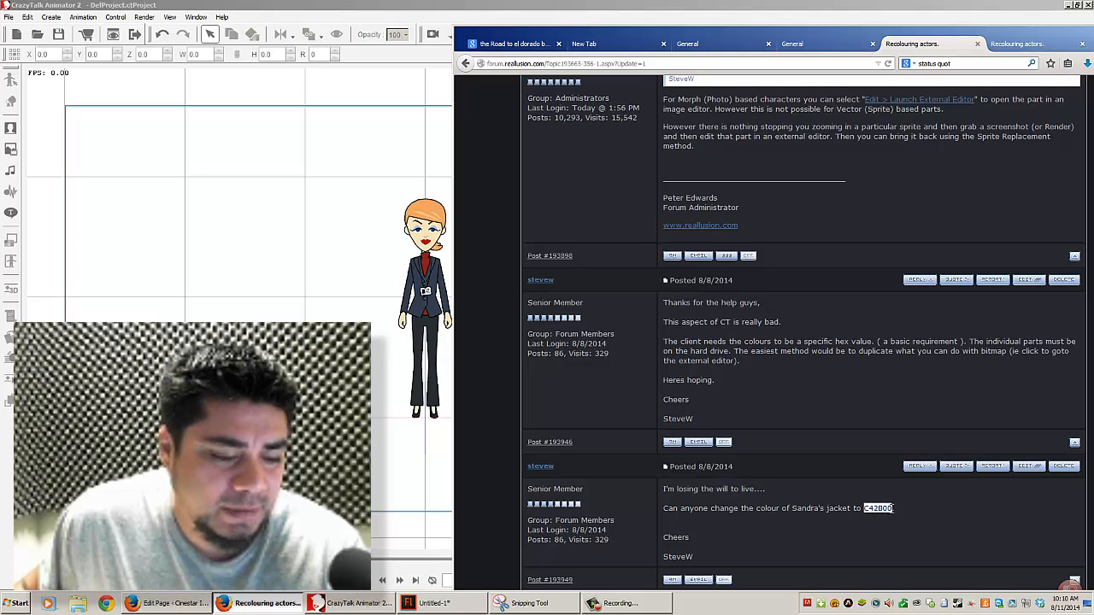
- Look at the red-jacket capture in Snipping Tool, close it, and move the browser window off the stage
left_click(525, 603)
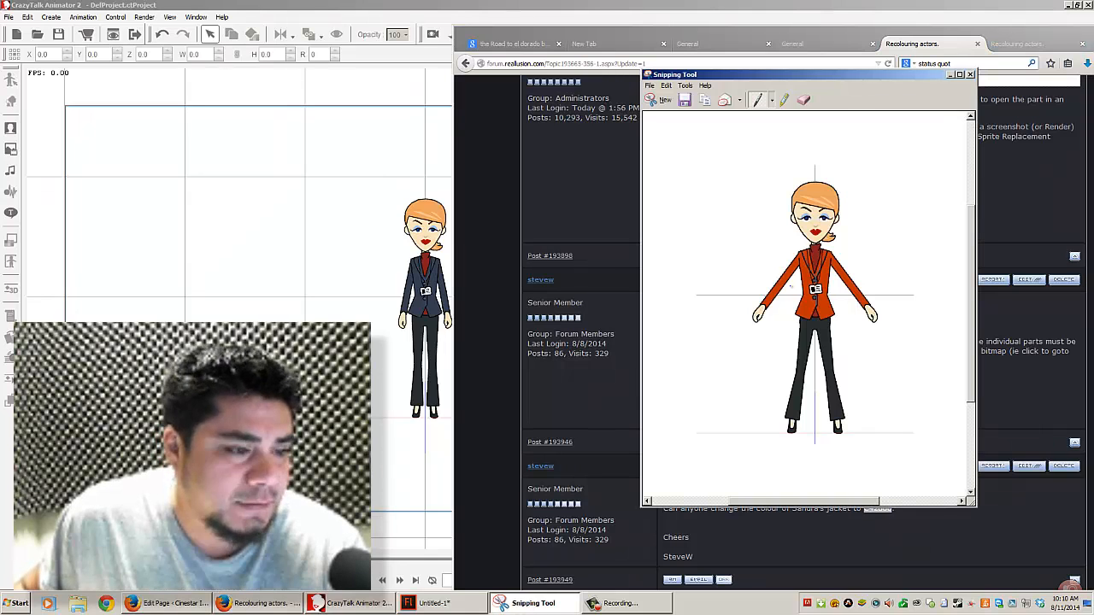
left_click(969, 75)
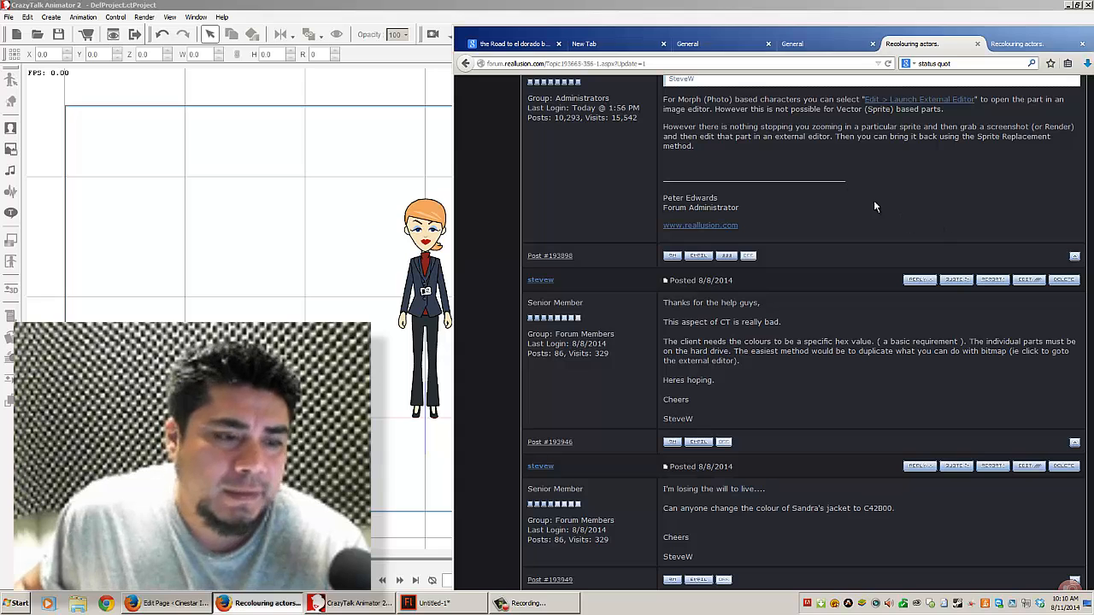
left_click_drag(662, 33, 1093, 20)
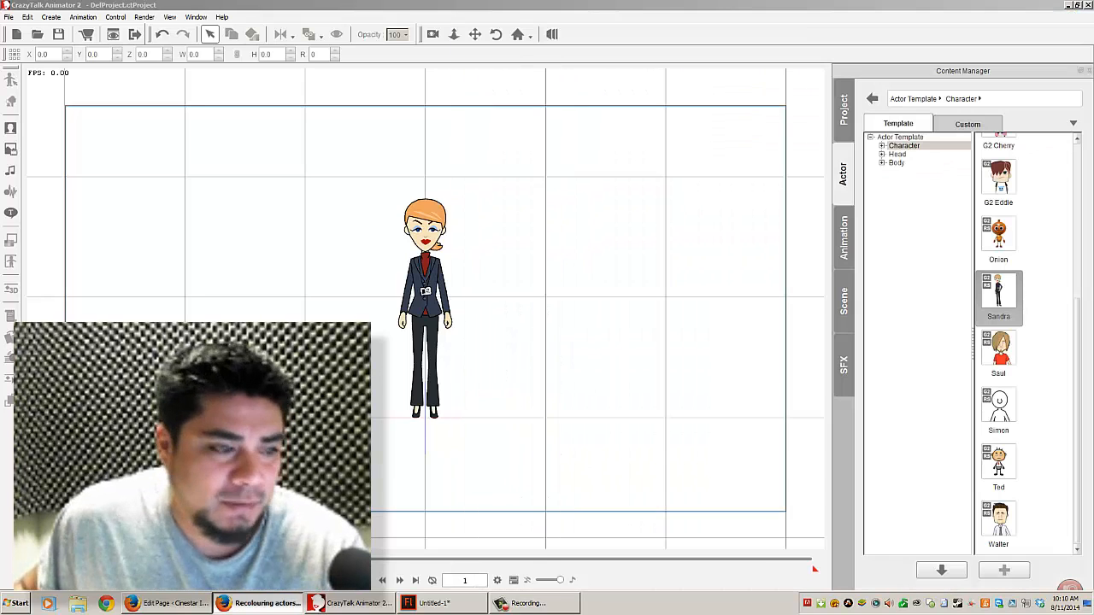
- Open Sandra in the character composer, select her torso, and show the Render Style settings with the Default style
left_click(448, 278)
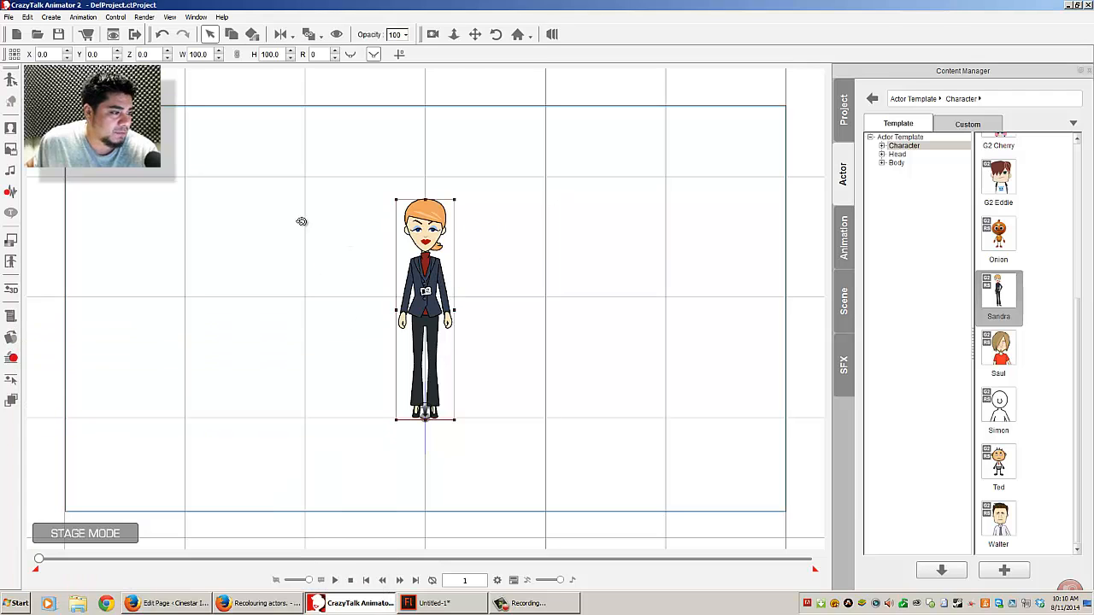
left_click(10, 81)
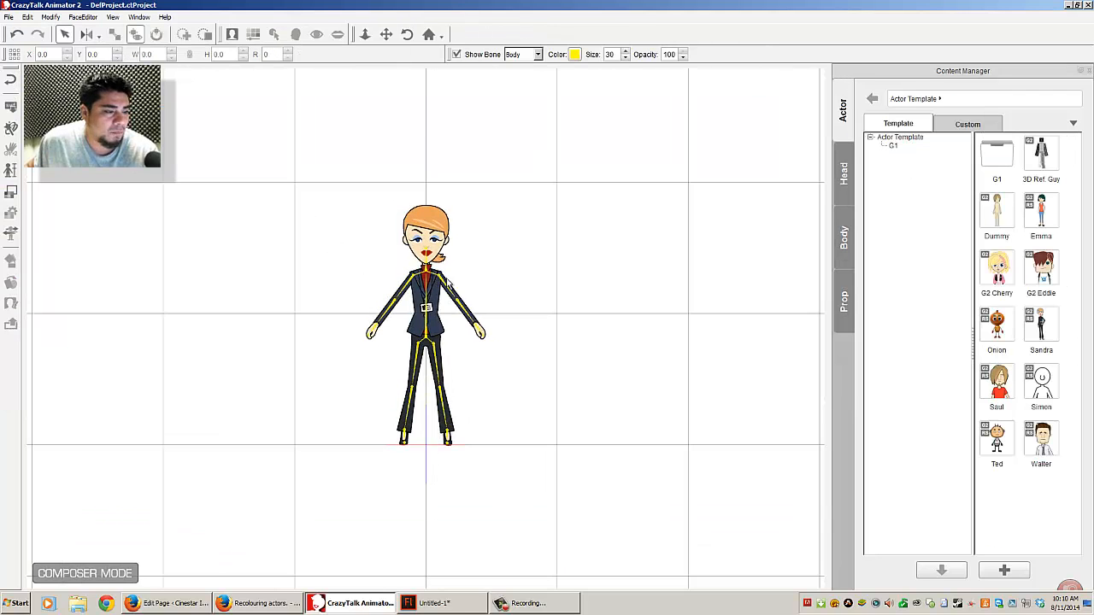
left_click(438, 325)
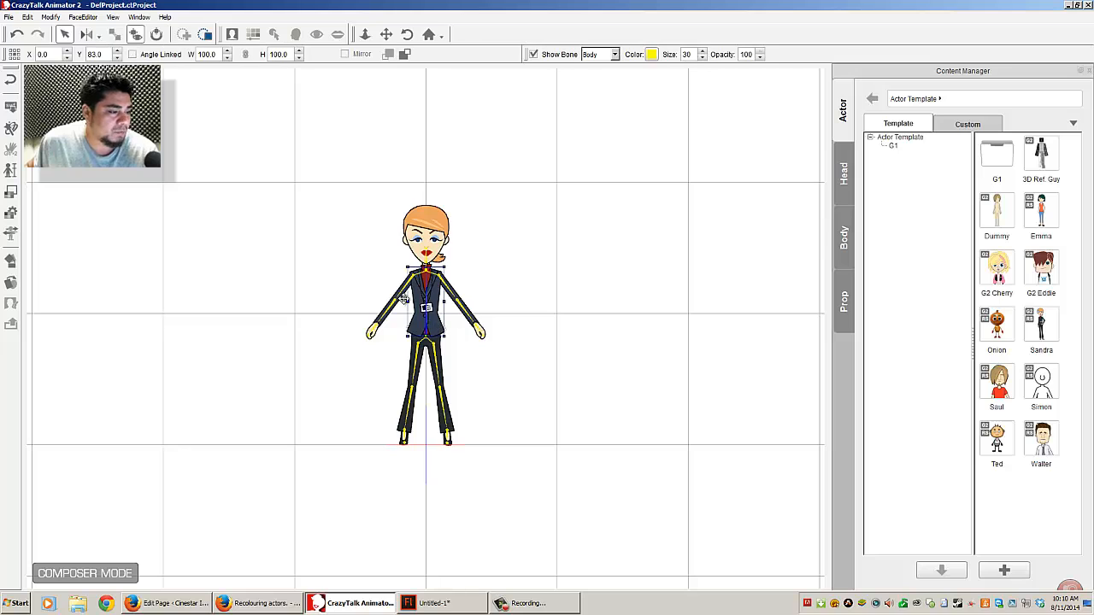
left_click(11, 195)
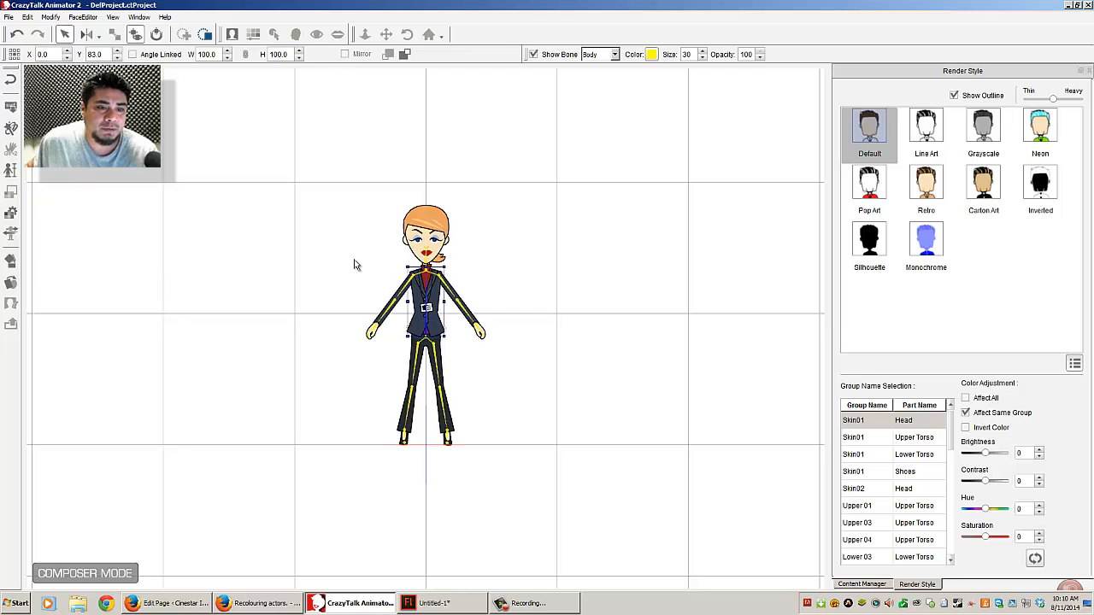
left_click(877, 124)
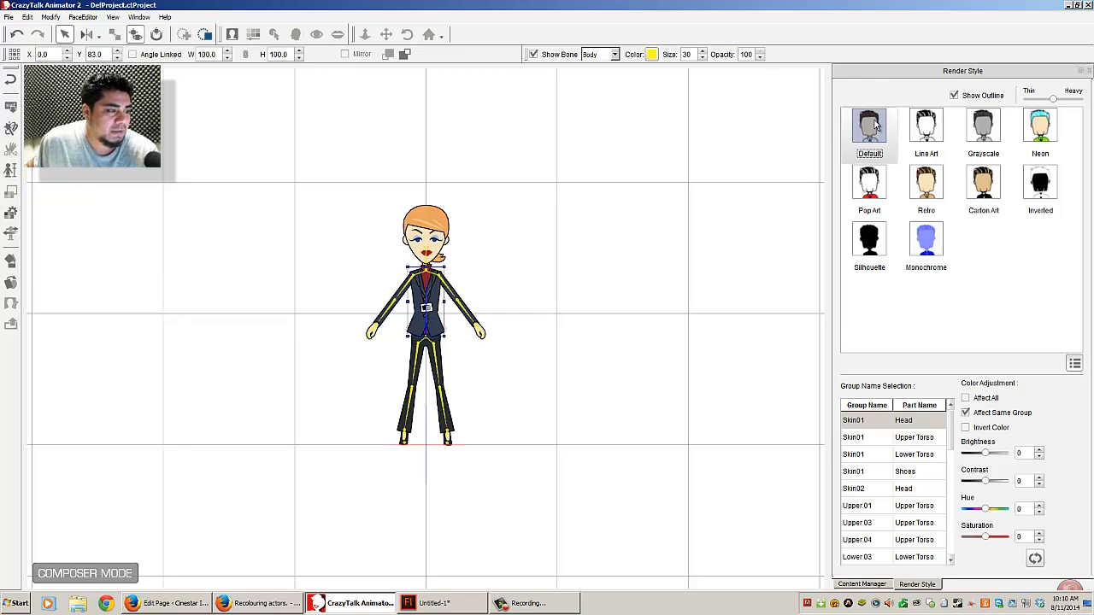
- Go through the Skin01 colour groups and select the Upper 03 group of the upper torso
left_click(863, 441)
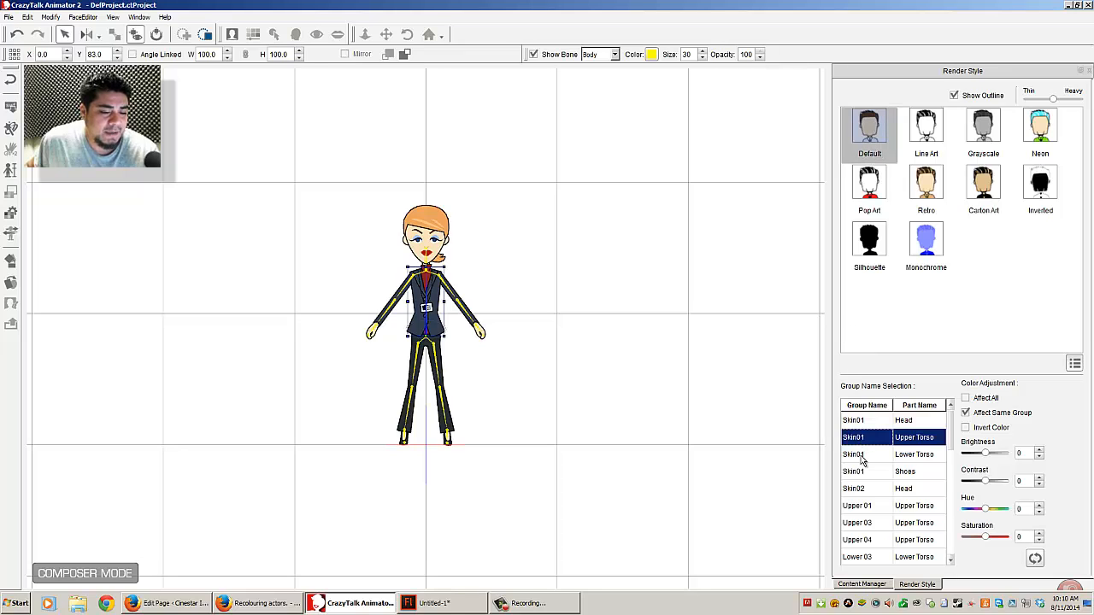
left_click(861, 459)
left_click(859, 475)
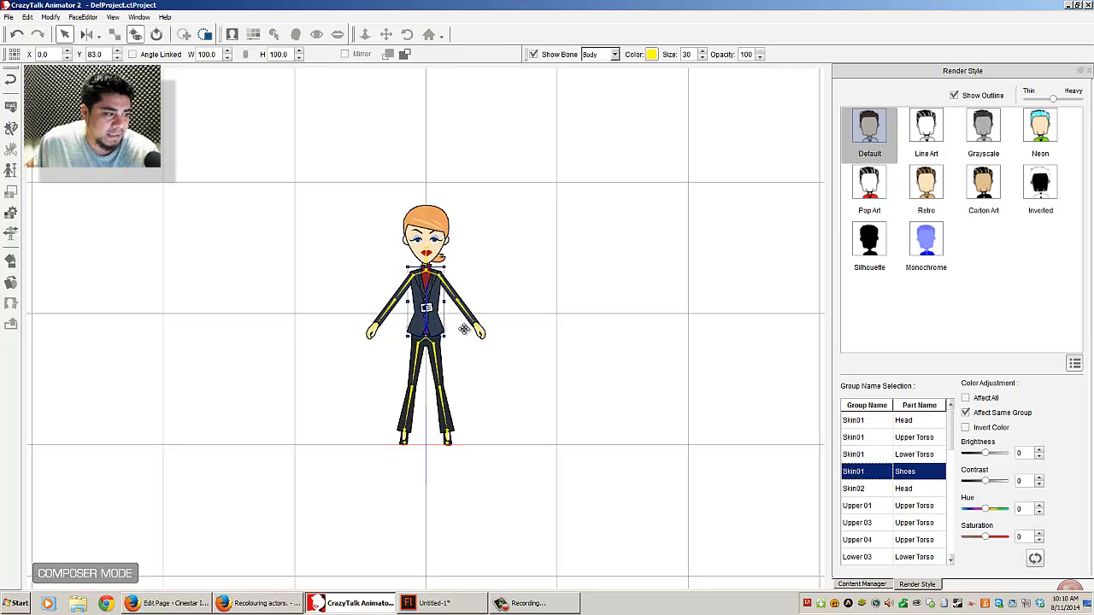
left_click(873, 525)
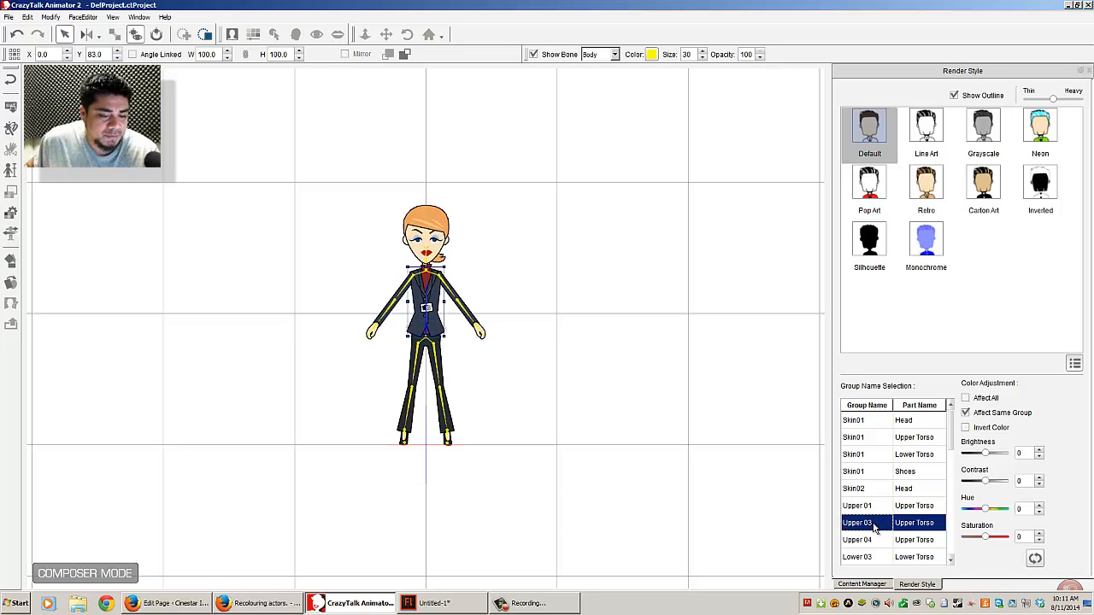
- Try a brightness of 41 and a contrast of -10 on the Upper 03 jacket group
left_click_drag(988, 453, 976, 454)
left_click(994, 454)
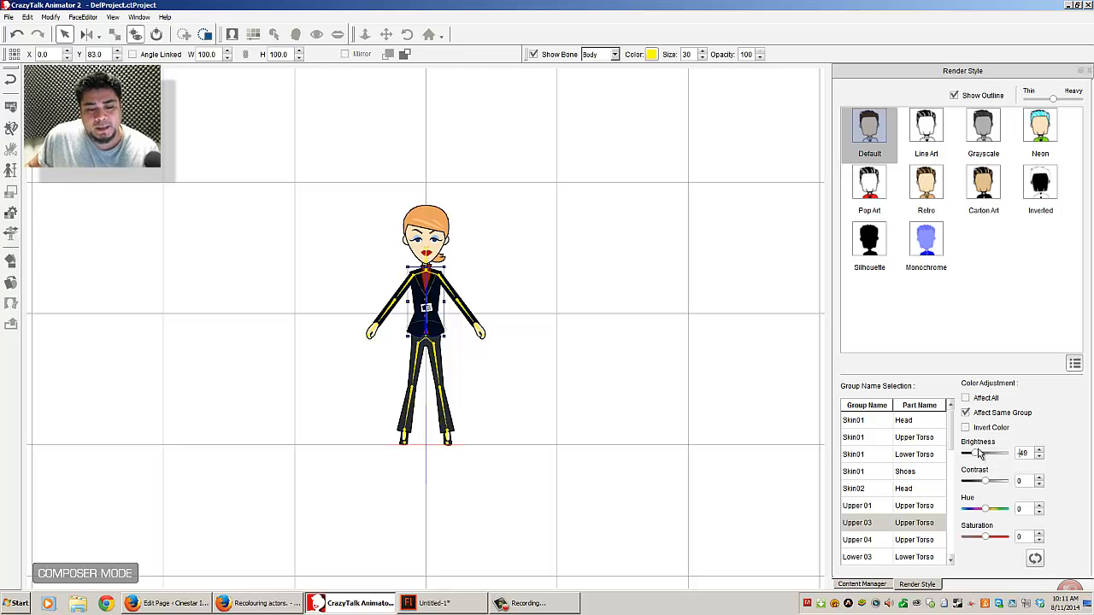
left_click(993, 453)
left_click(1000, 454)
left_click(1002, 454)
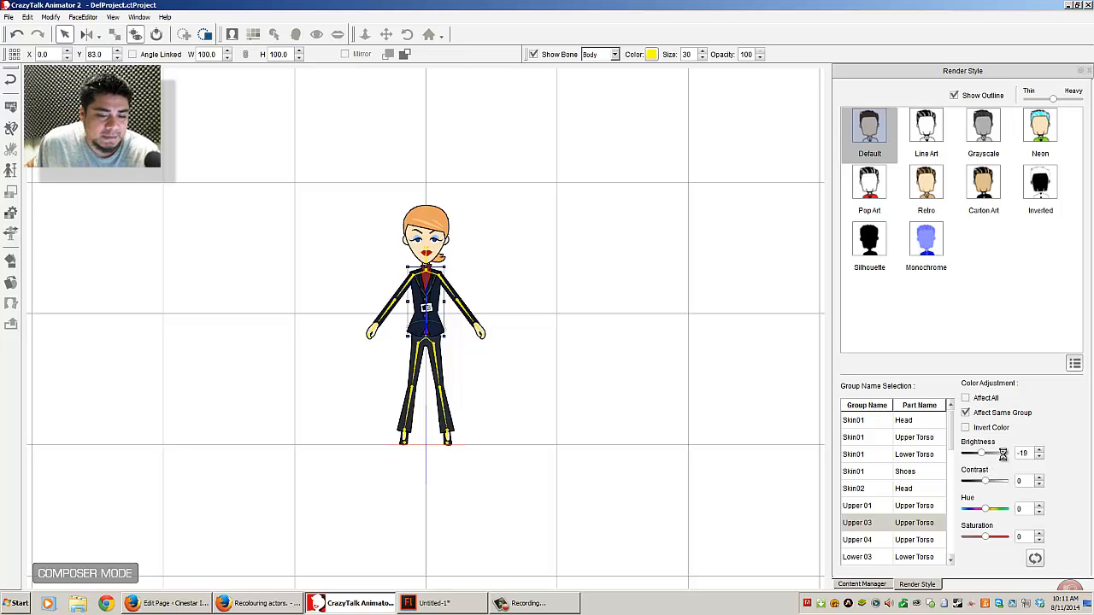
left_click(1002, 453)
left_click(1003, 454)
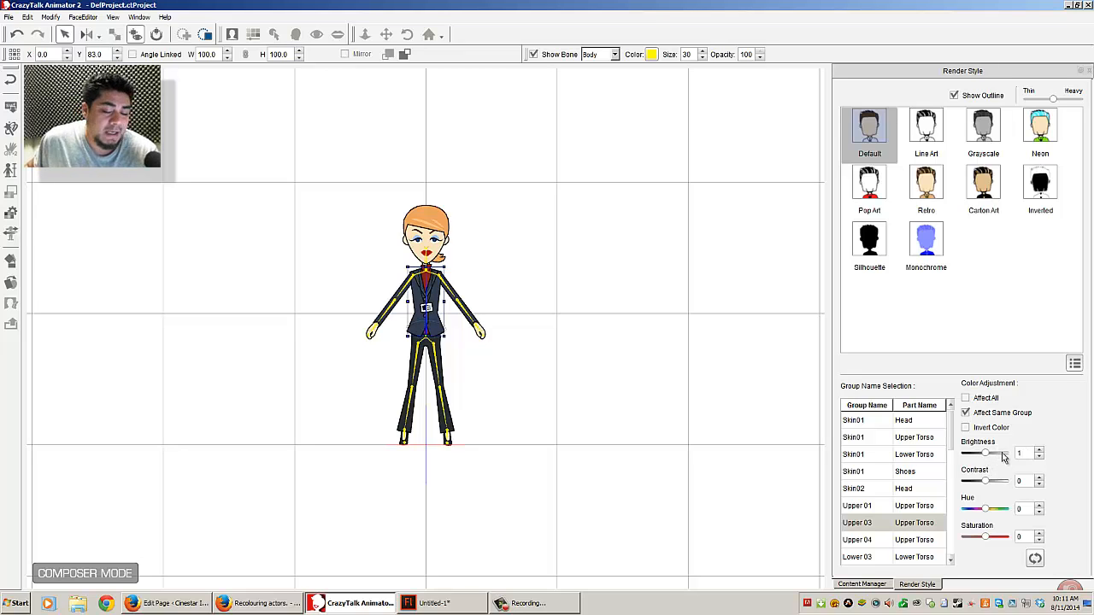
left_click(1002, 454)
left_click(1002, 454)
left_click(1002, 454)
left_click(1002, 453)
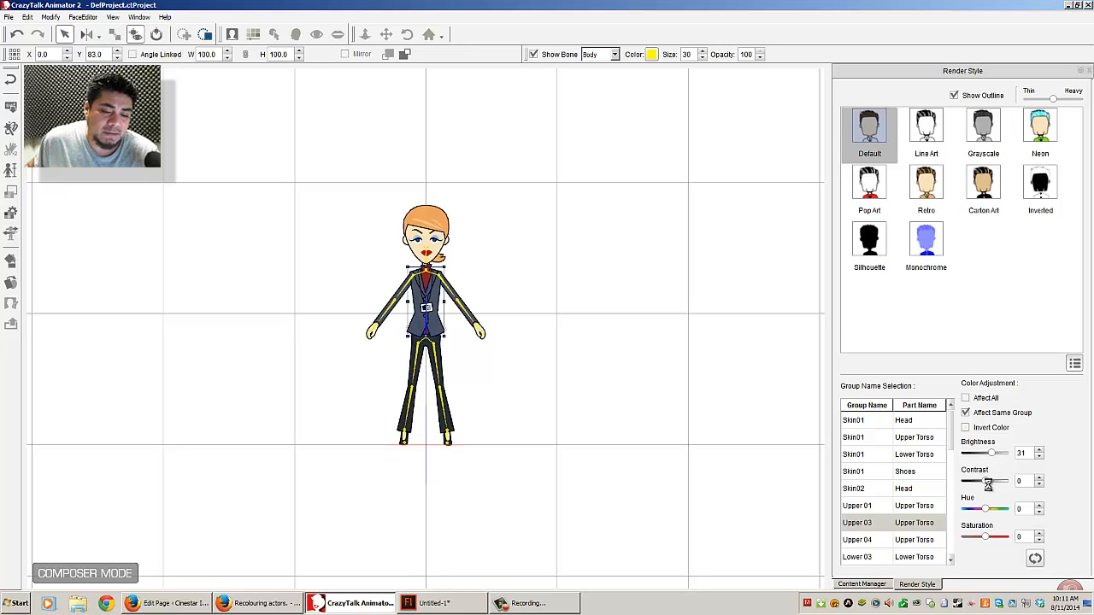
left_click(977, 481)
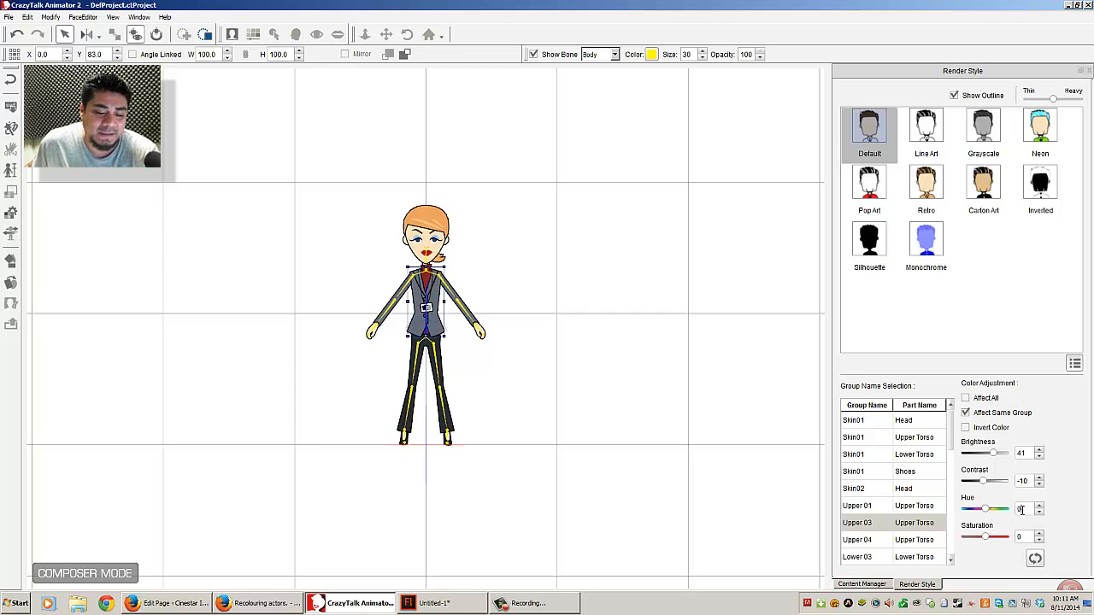
- Set the Upper 03 jacket group's hue to 180 and its saturation to 90
left_click(987, 511)
left_click_drag(987, 511, 1018, 512)
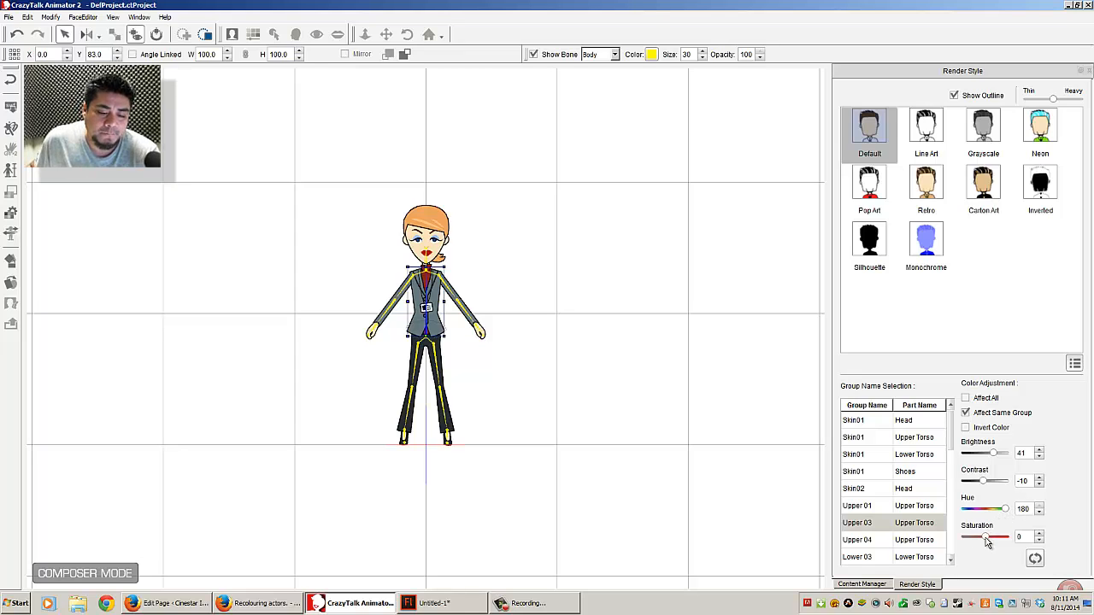
mouse_move(987, 541)
left_mouse_down()
mouse_move(959, 541)
mouse_move(1017, 543)
mouse_move(986, 538)
left_mouse_up()
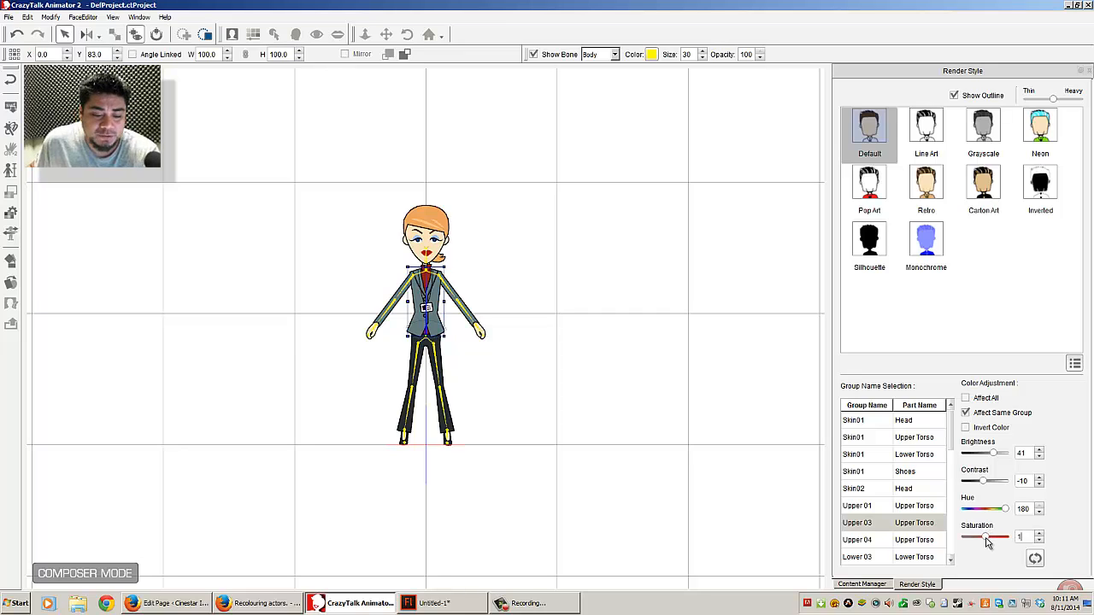
left_click_drag(987, 542, 1014, 538)
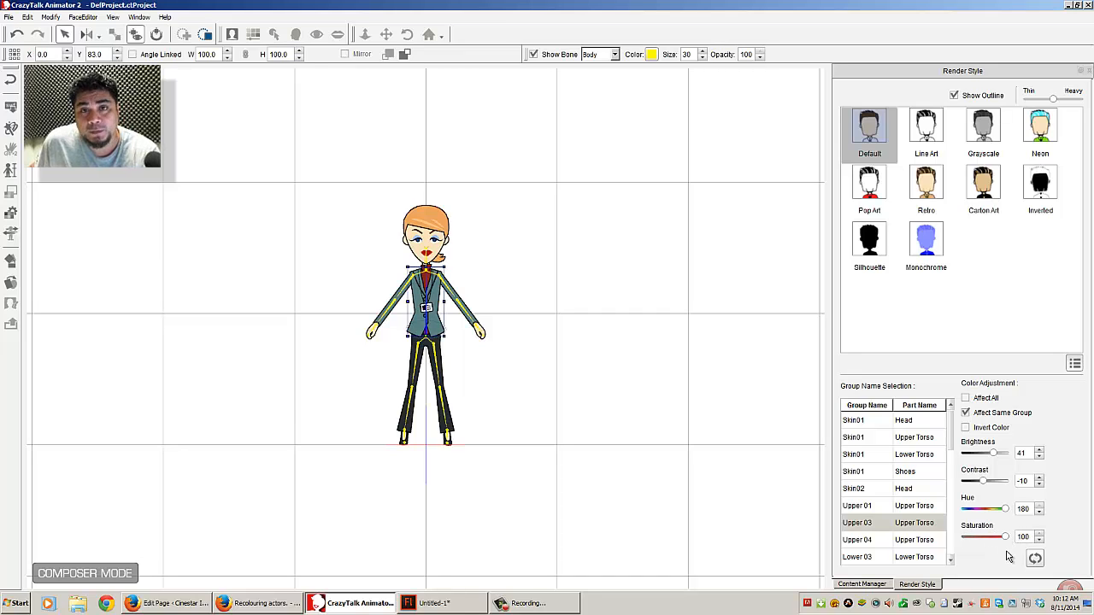
left_click(987, 539)
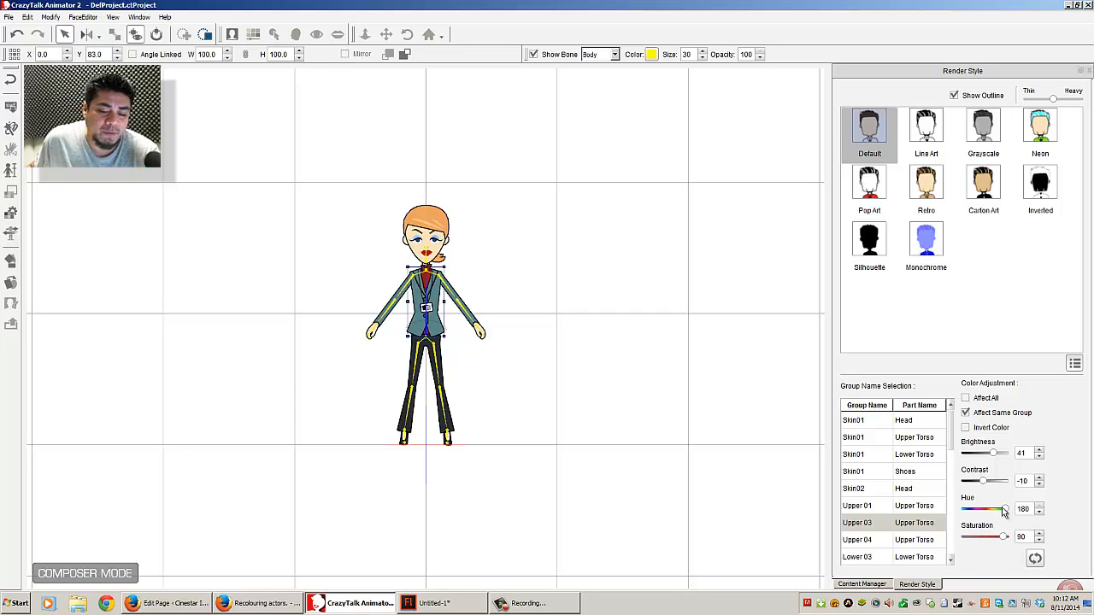
- Set the Upper 03 group's hue to 23, contrast to -38 and brightness to 7
left_click_drag(1005, 509, 978, 483)
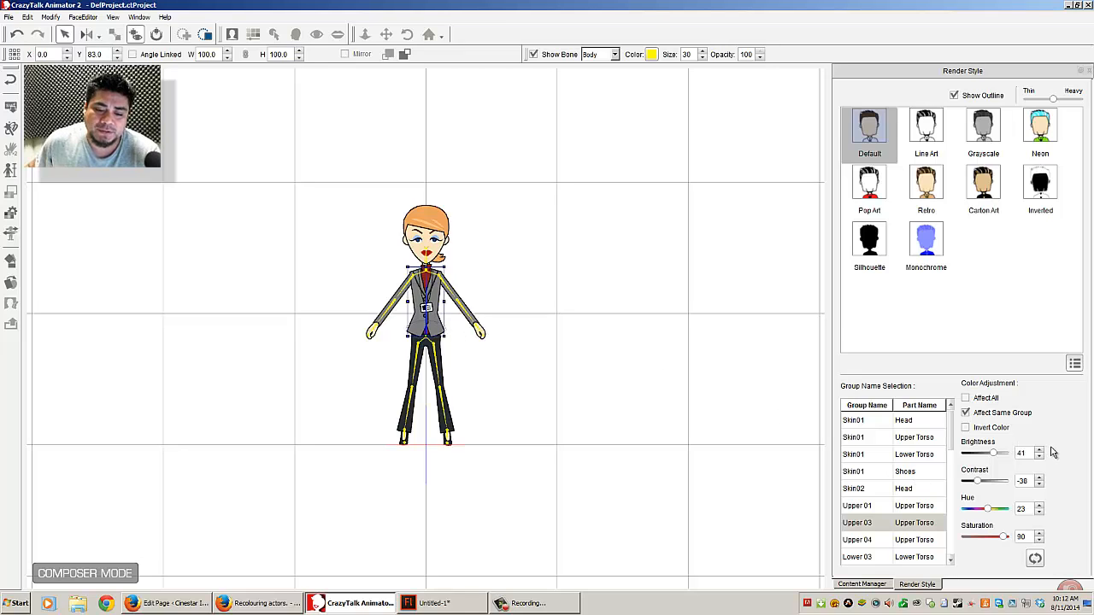
left_click_drag(995, 458, 975, 458)
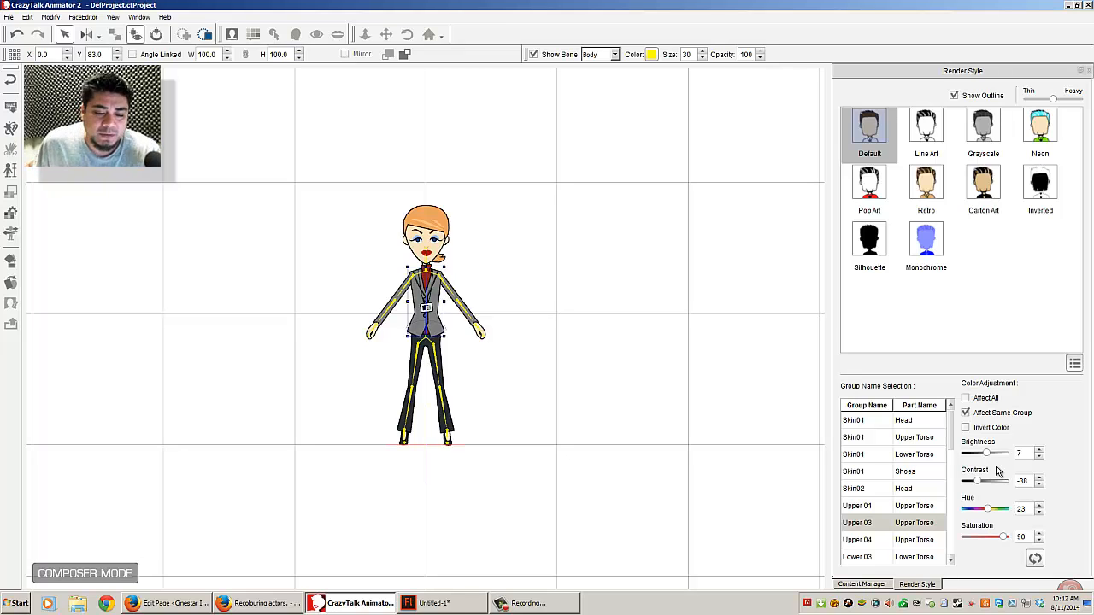
- Try a brightness of -24 and a contrast of 46 on the Upper 03 jacket group
left_click_drag(979, 480, 1006, 486)
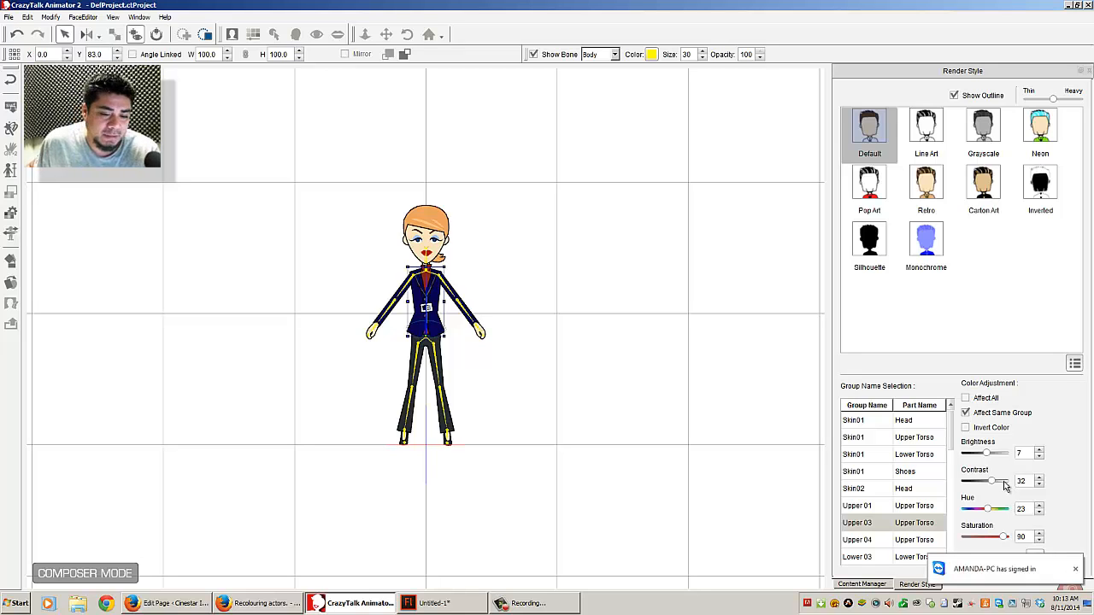
mouse_move(993, 482)
left_mouse_down()
mouse_move(974, 484)
mouse_move(989, 482)
left_mouse_up()
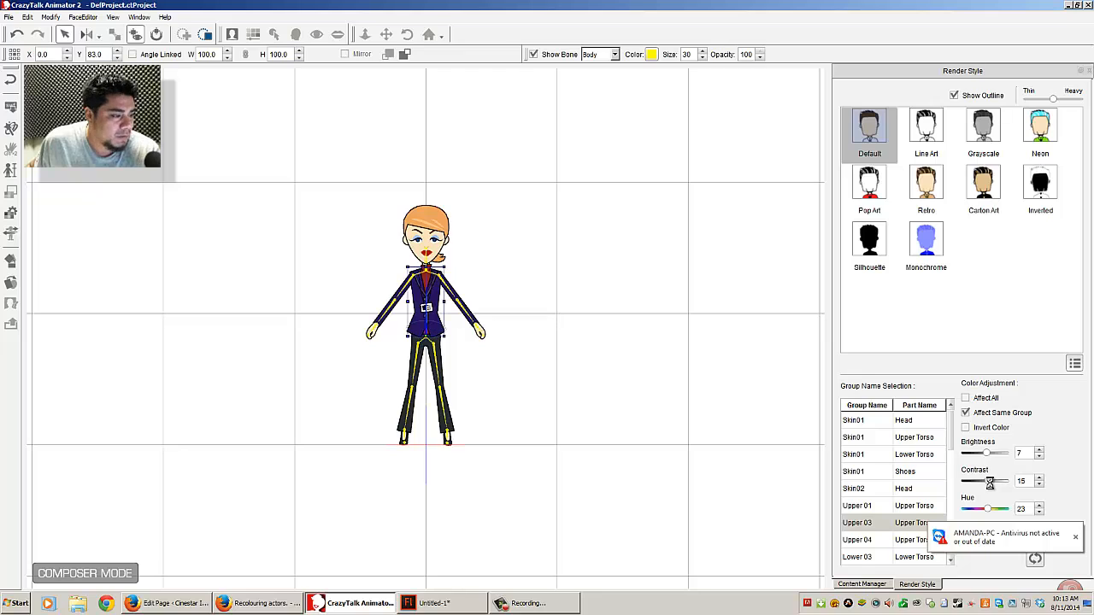
mouse_move(979, 486)
left_mouse_down()
mouse_move(961, 483)
mouse_move(999, 483)
left_mouse_up()
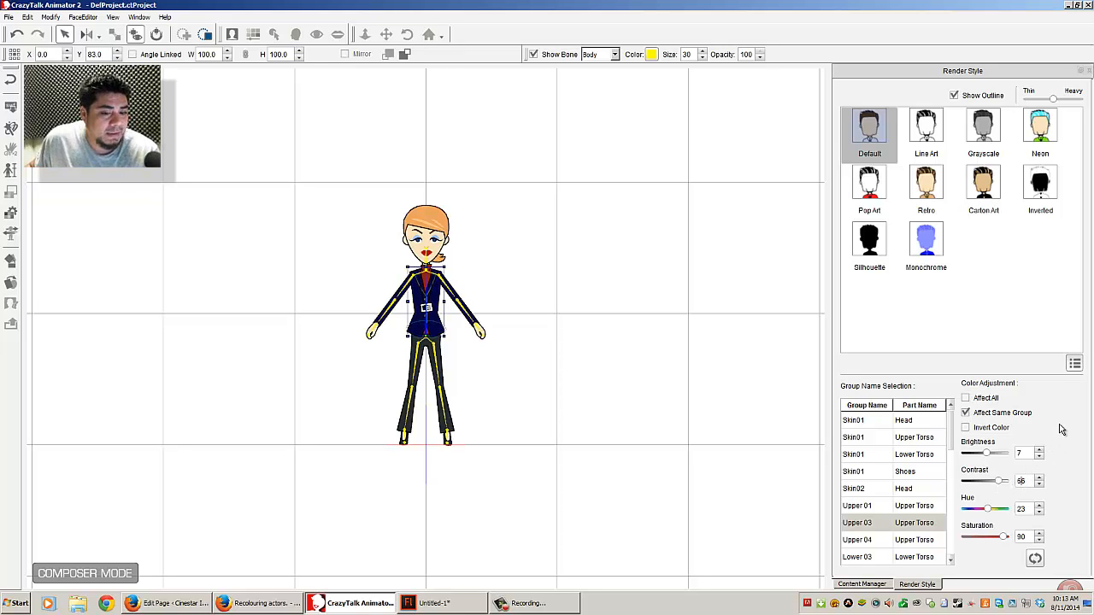
mouse_move(987, 453)
left_mouse_down()
mouse_move(976, 453)
mouse_move(998, 453)
left_mouse_up()
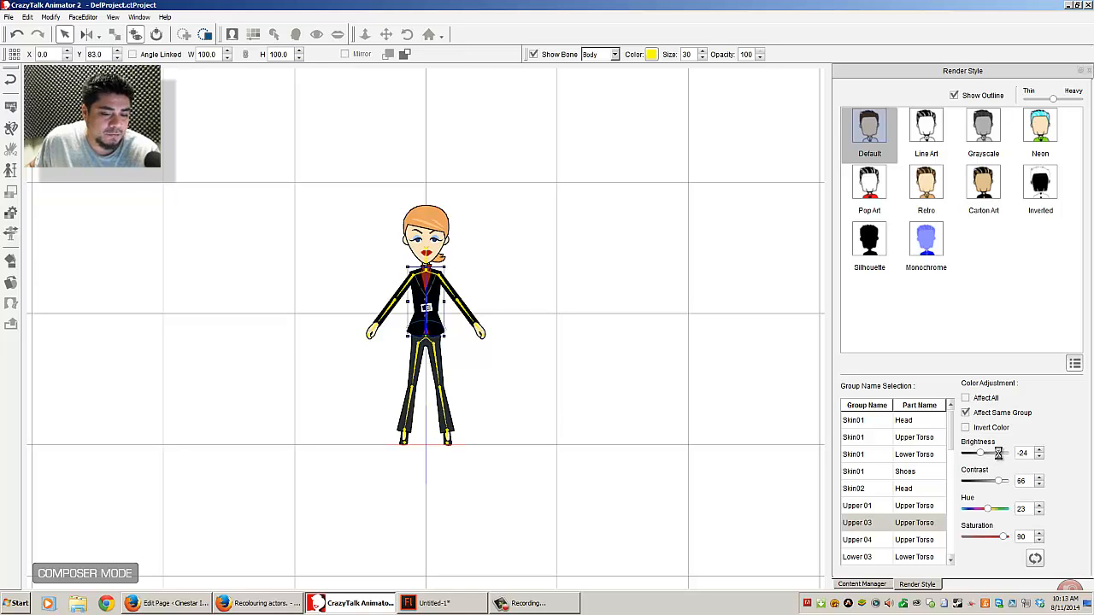
left_click(981, 483)
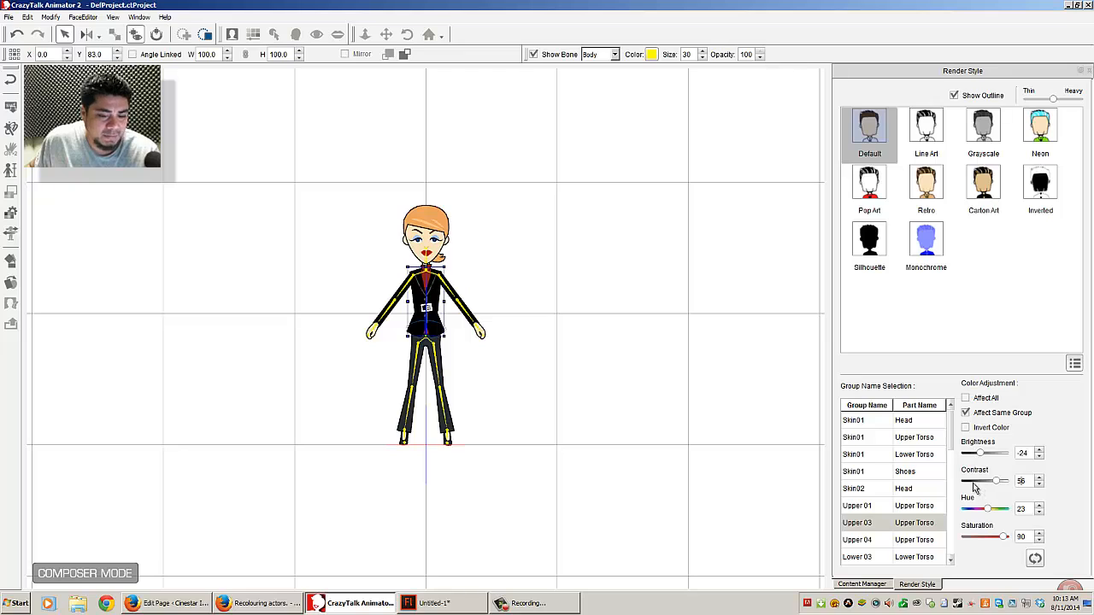
left_click(973, 485)
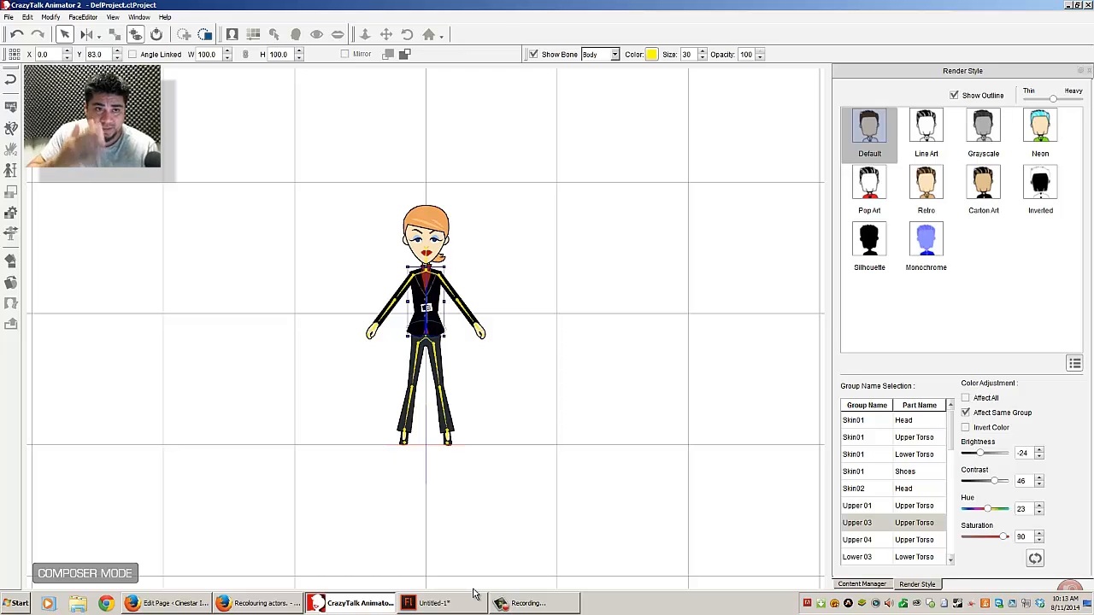
- Switch to Flash, narrow its window beside the character, dock its tools inside and move the Color panel over its canvas
left_click(436, 603)
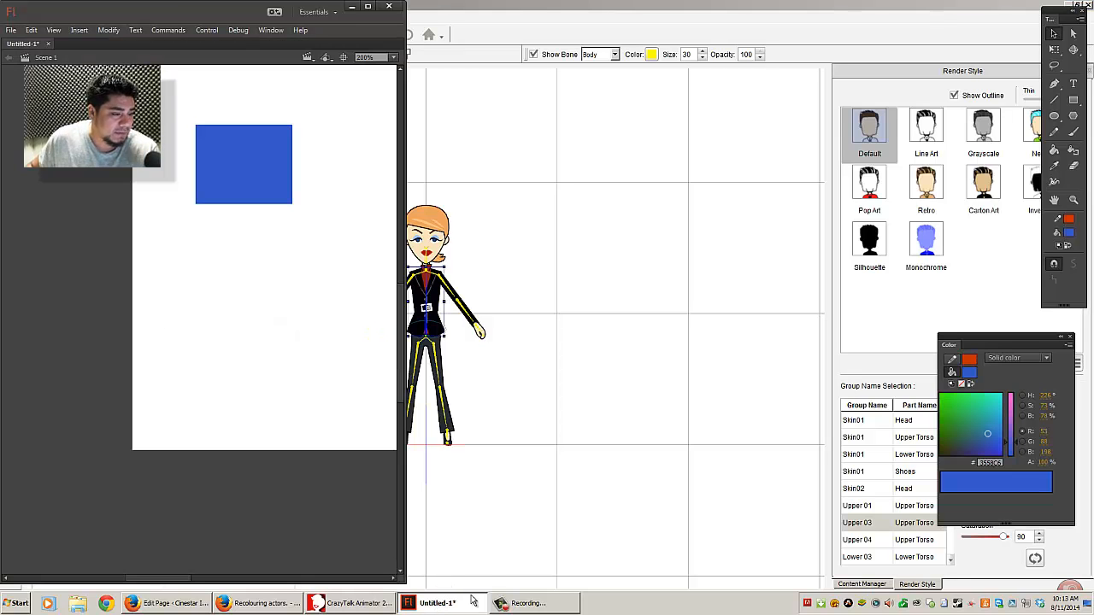
left_click_drag(225, 8, 739, 53)
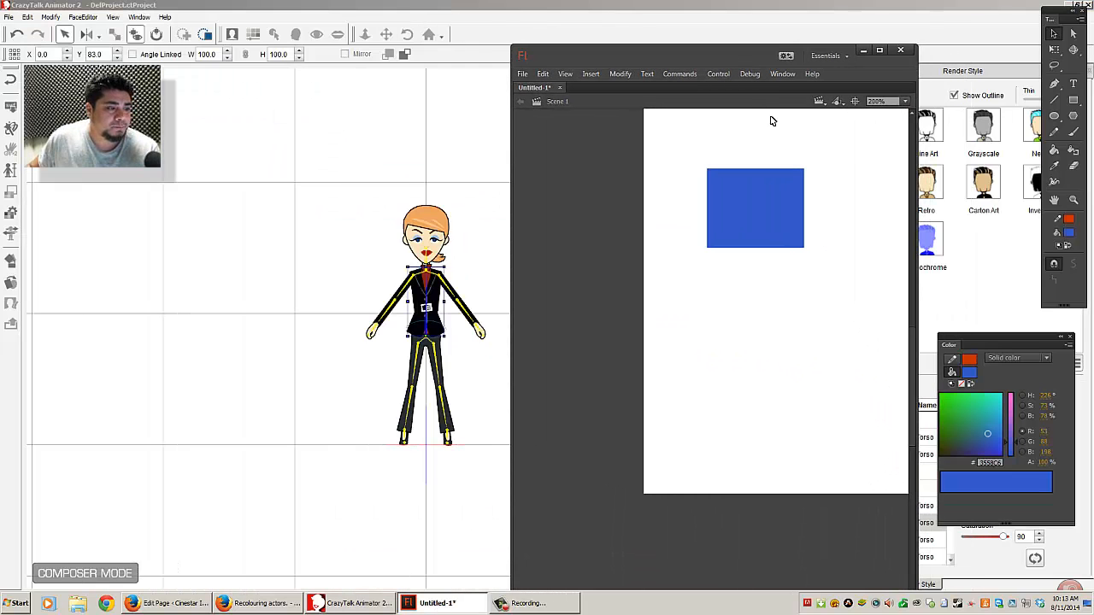
left_click_drag(969, 345, 753, 284)
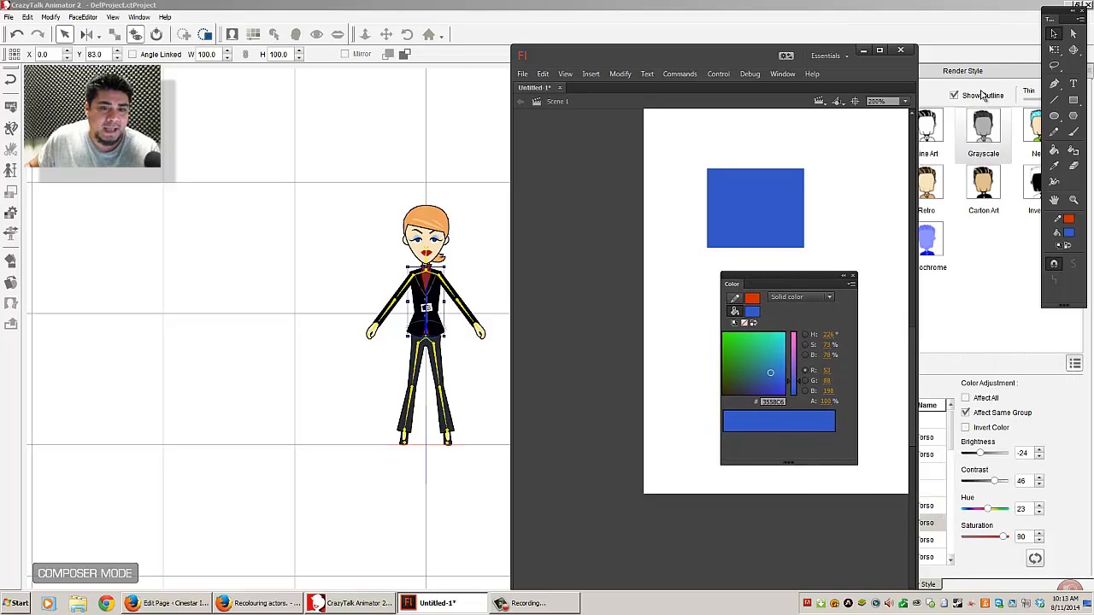
left_click_drag(1051, 10, 525, 141)
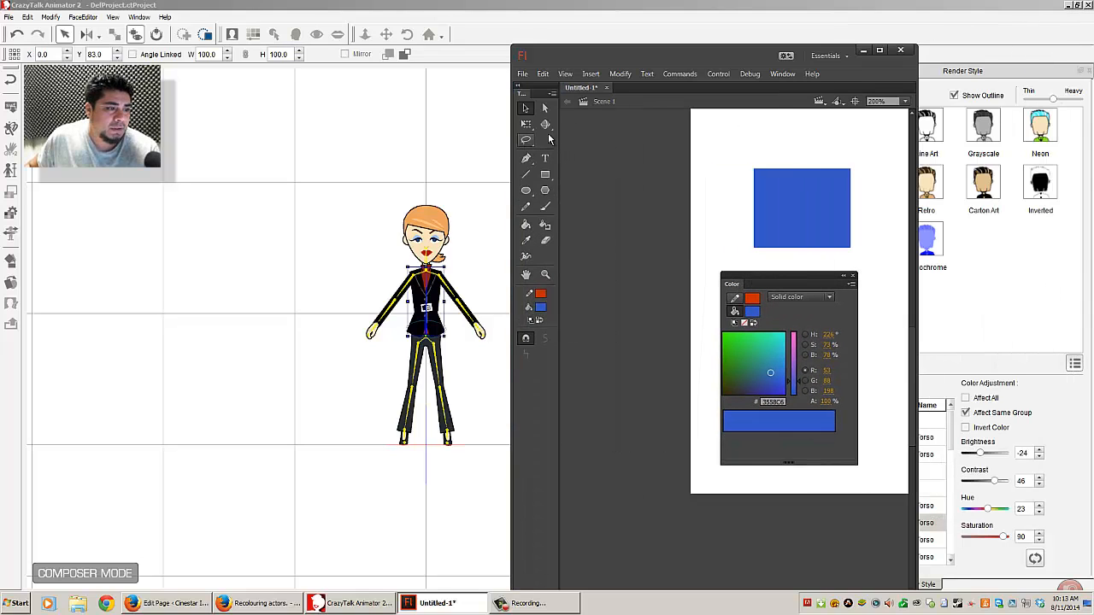
left_click_drag(915, 166, 812, 163)
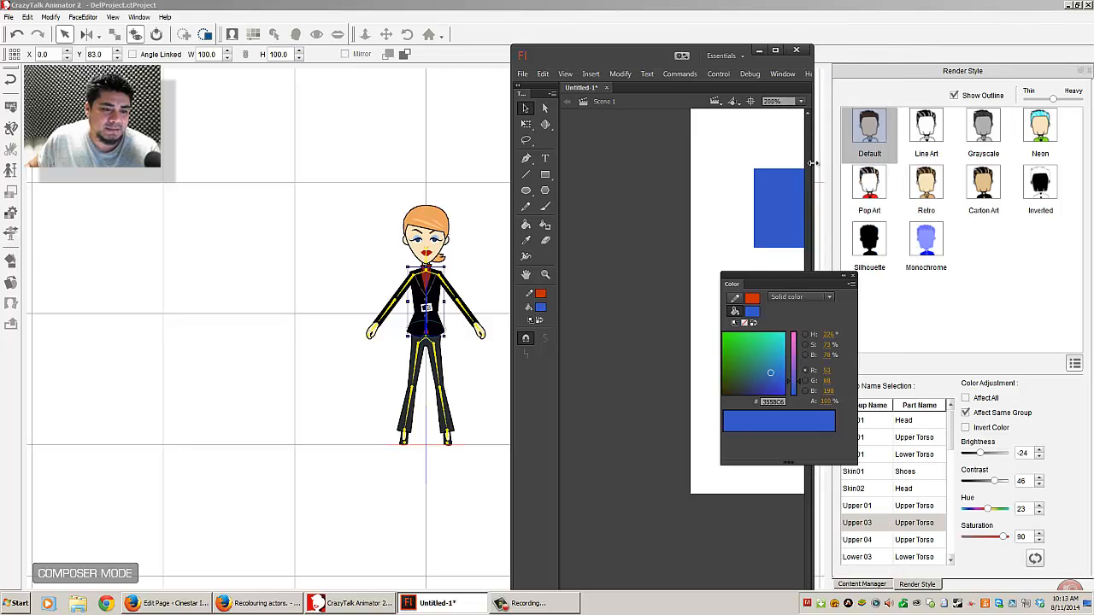
left_click_drag(740, 280, 621, 215)
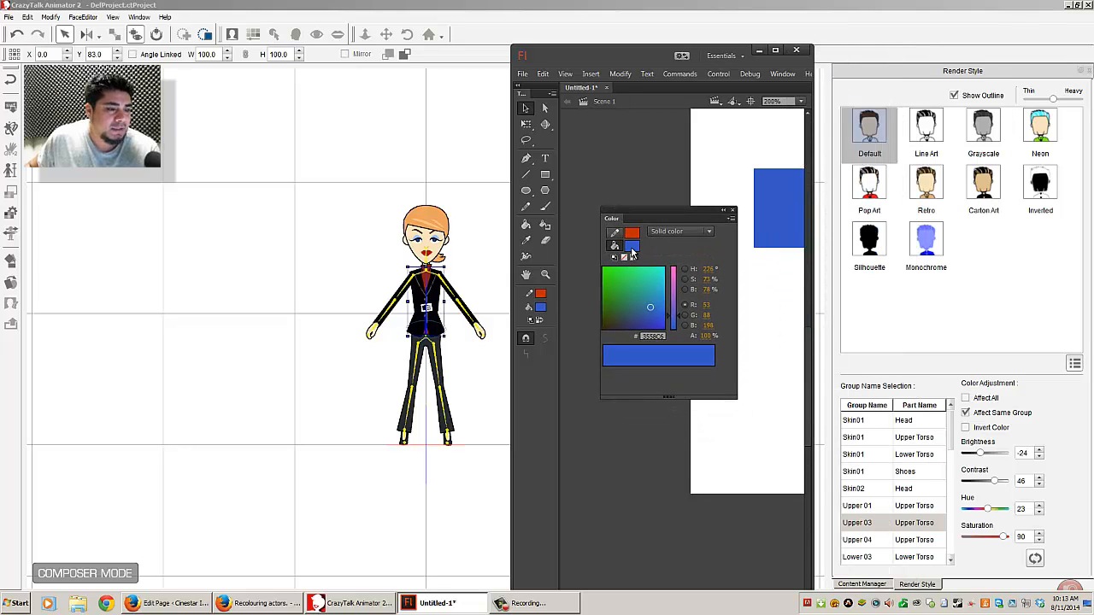
- Sample the character's orange hair and then the jacket as the fill colour in Flash
left_click(632, 247)
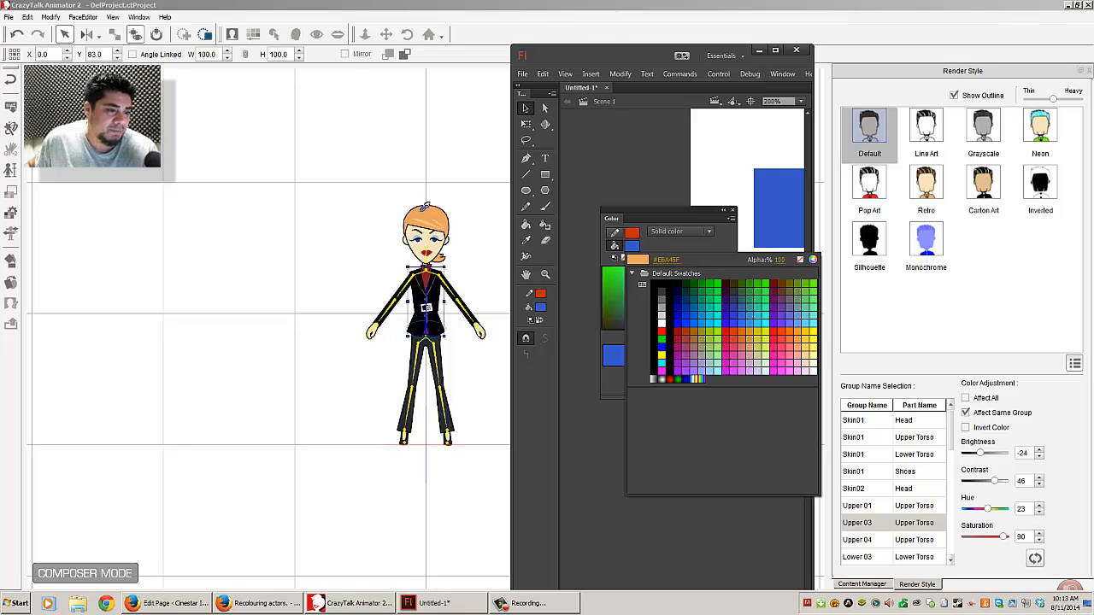
left_click(424, 211)
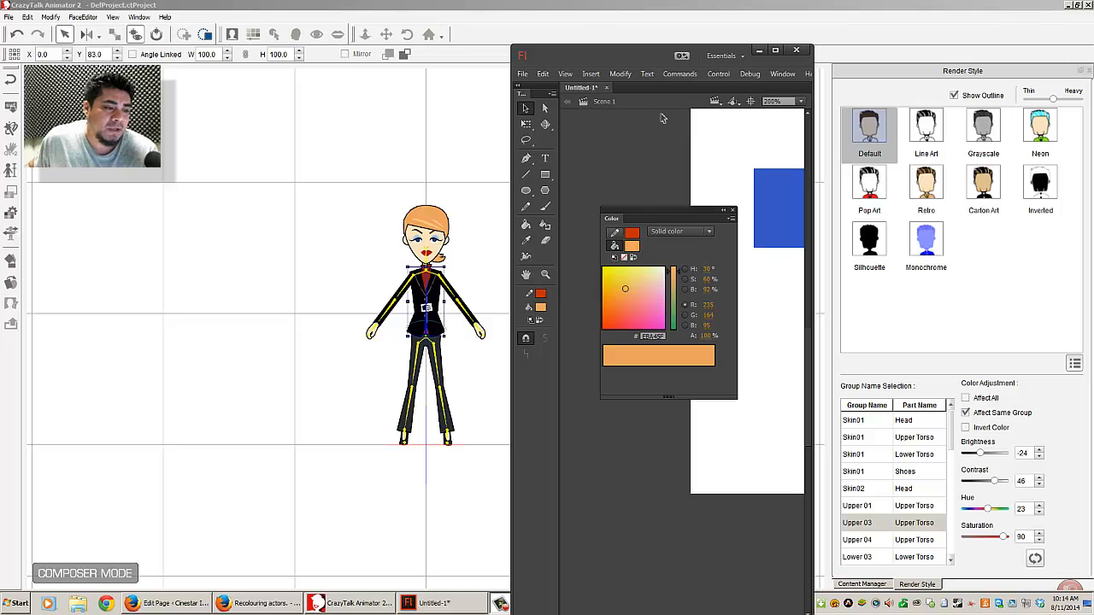
left_click_drag(646, 54, 827, 54)
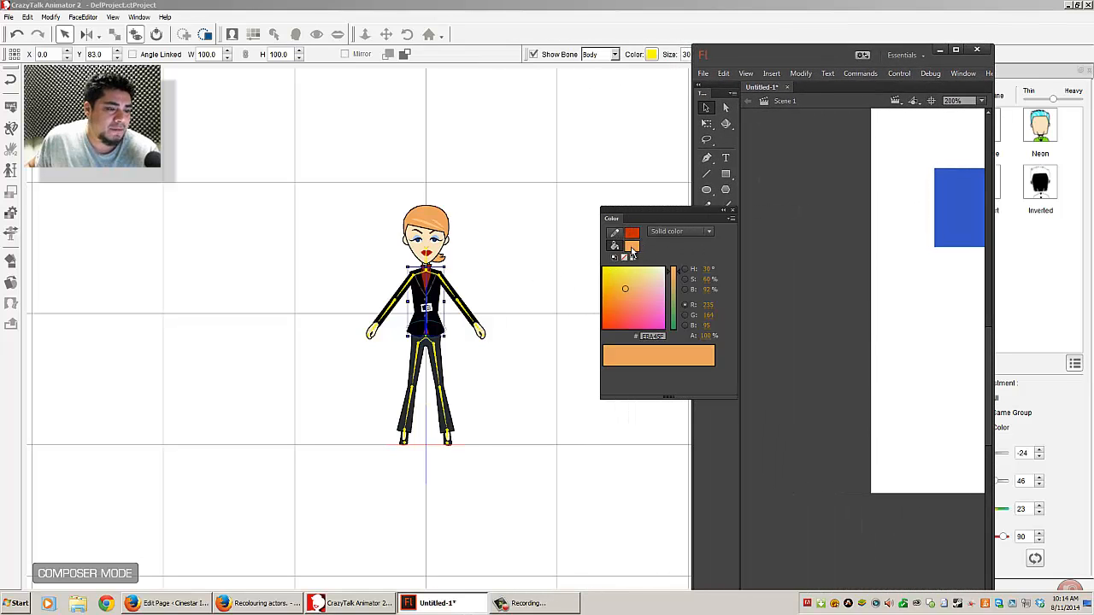
left_click(633, 245)
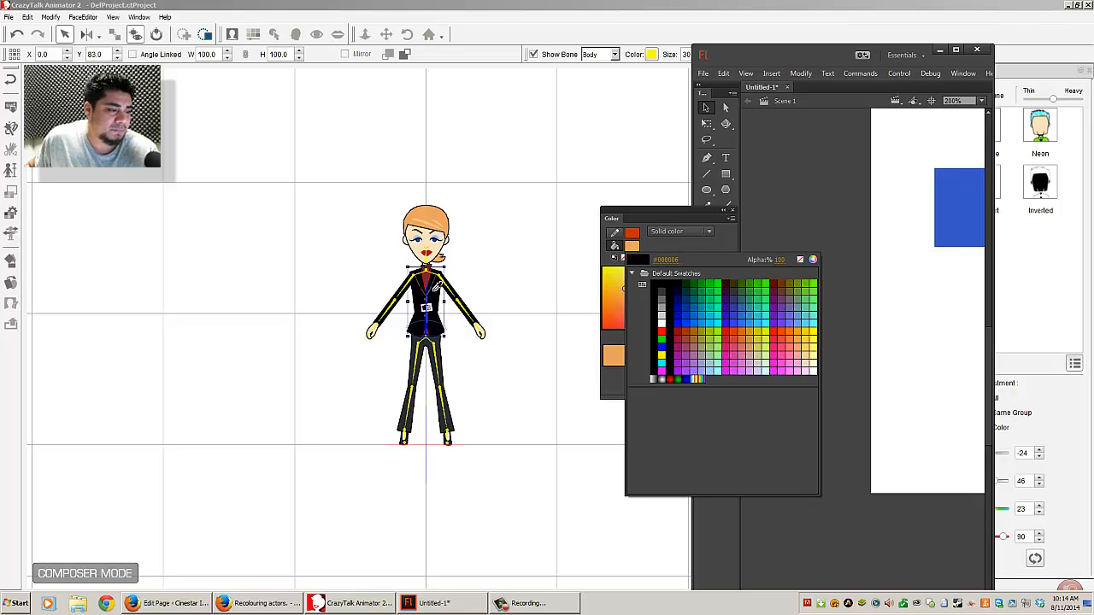
left_click(434, 291)
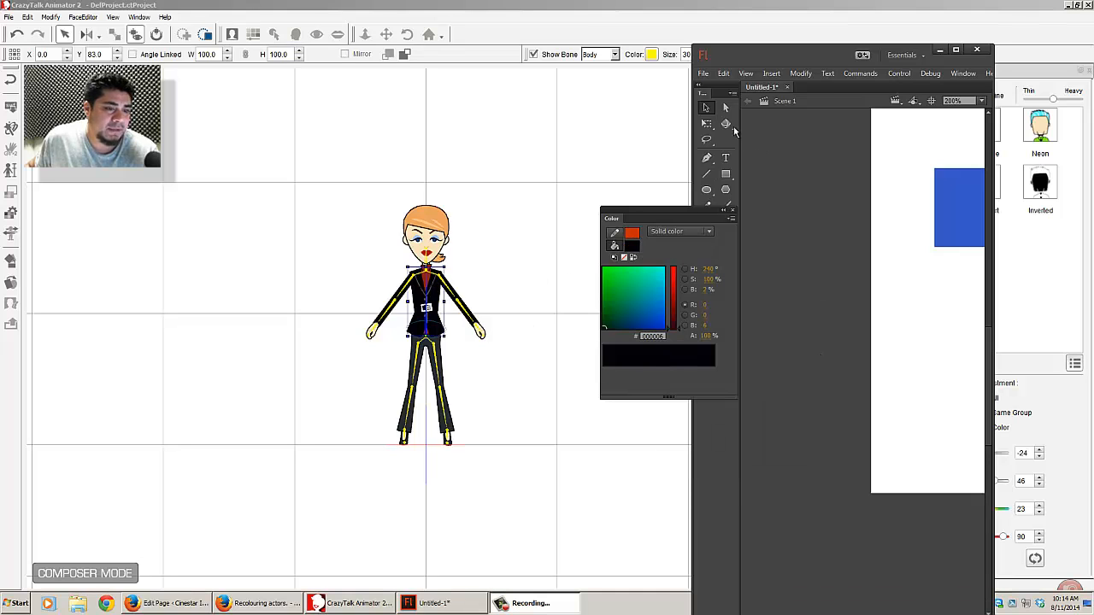
- Return to CrazyTalk Animator and set the Upper 03 group's brightness to -14, contrast to 24, hue to 165 and saturation to 80
left_click_drag(742, 59, 101, 107)
left_click_drag(666, 212, 597, 169)
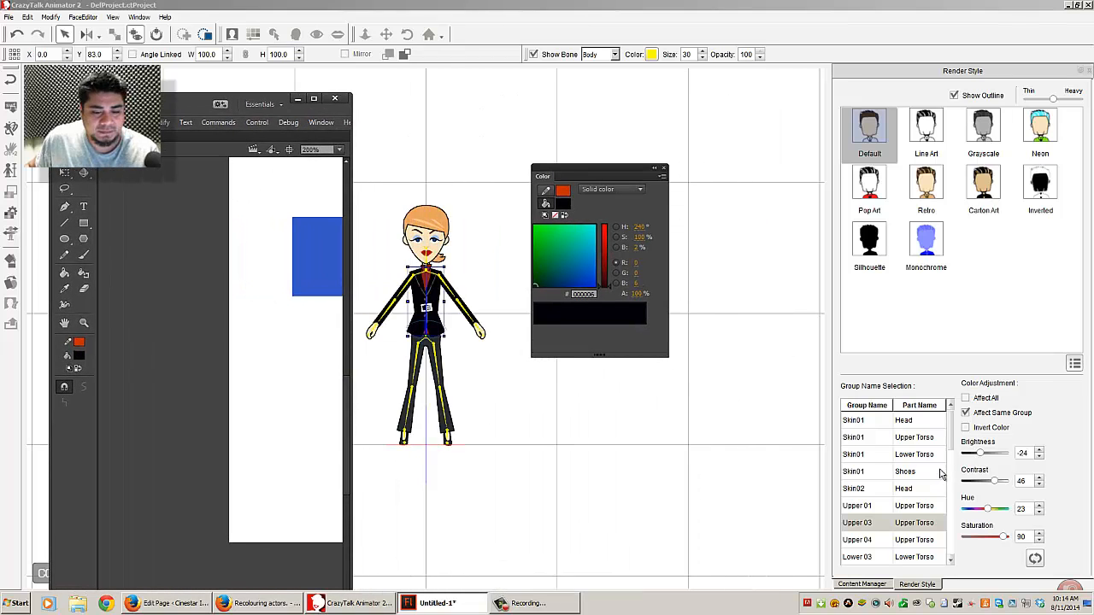
left_click_drag(982, 454, 980, 511)
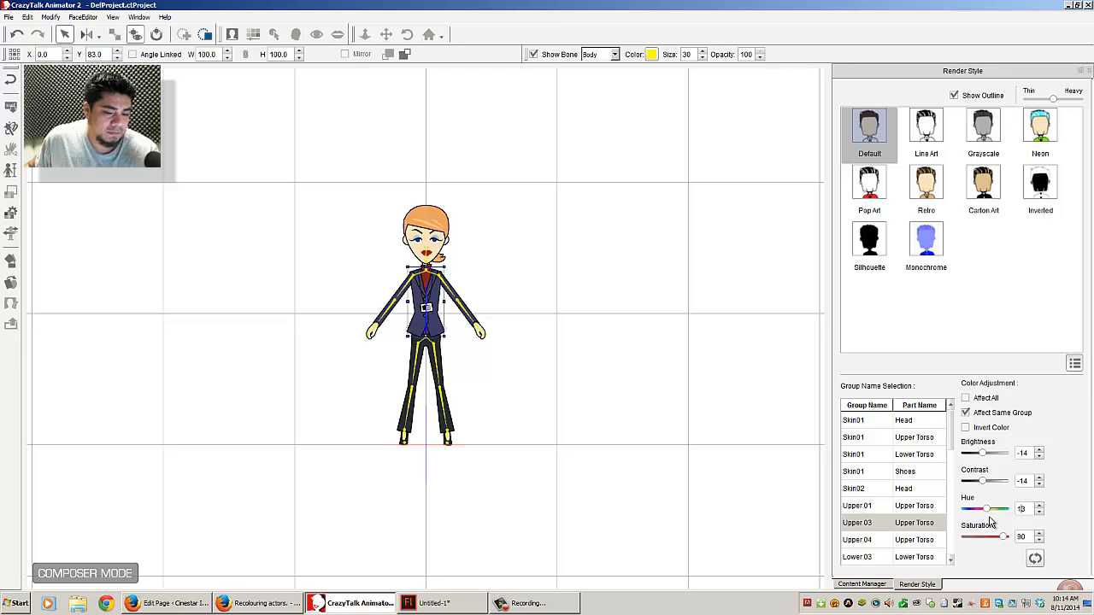
left_click(987, 538)
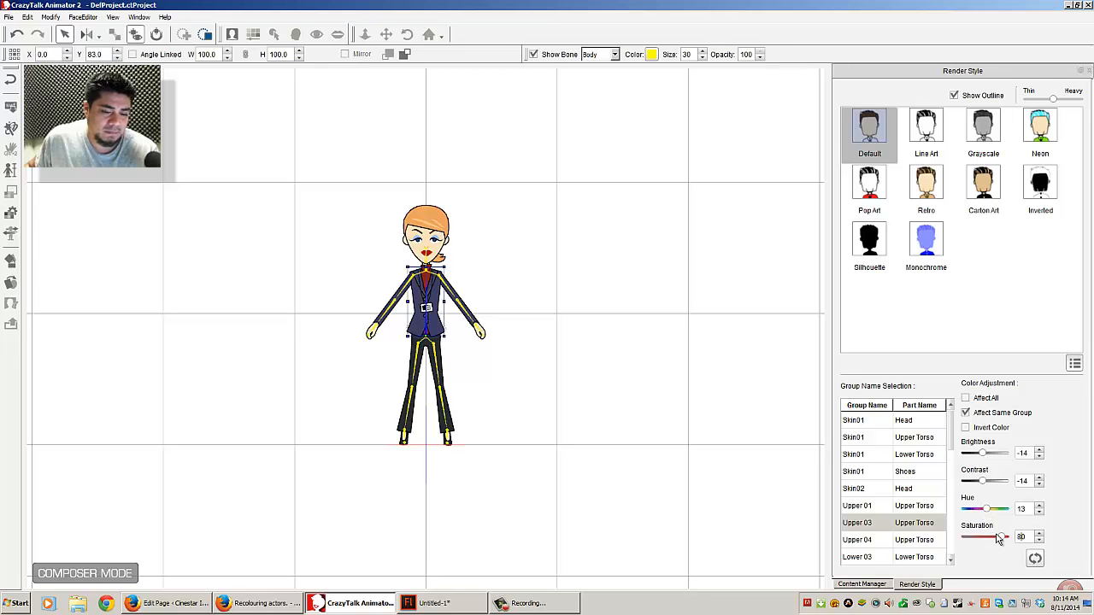
left_click(999, 511)
left_click(998, 510)
left_click(998, 510)
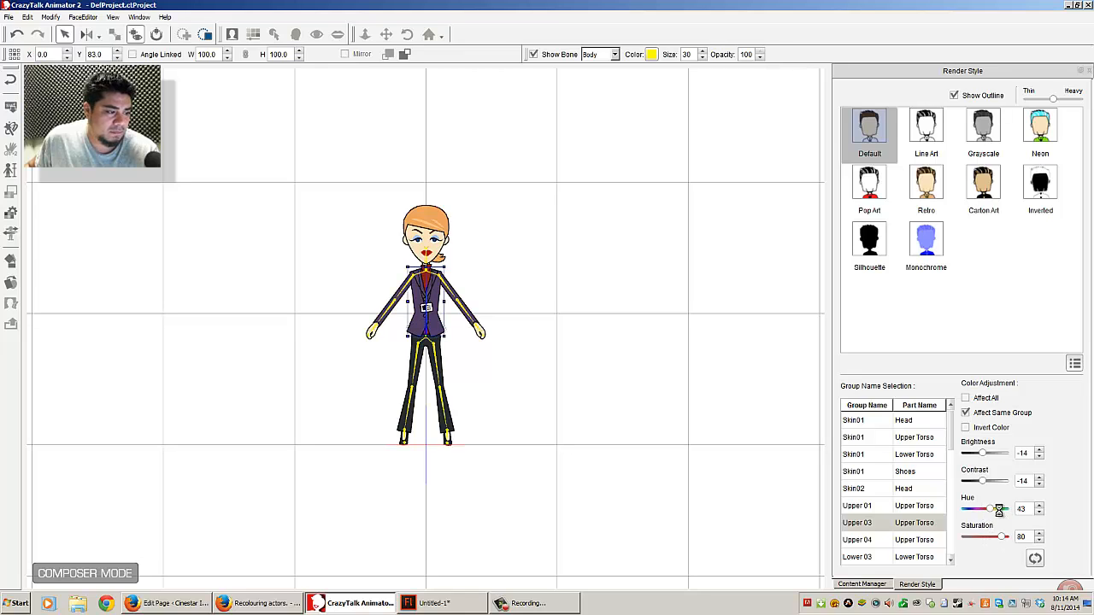
left_click(997, 510)
left_click_drag(991, 509, 992, 482)
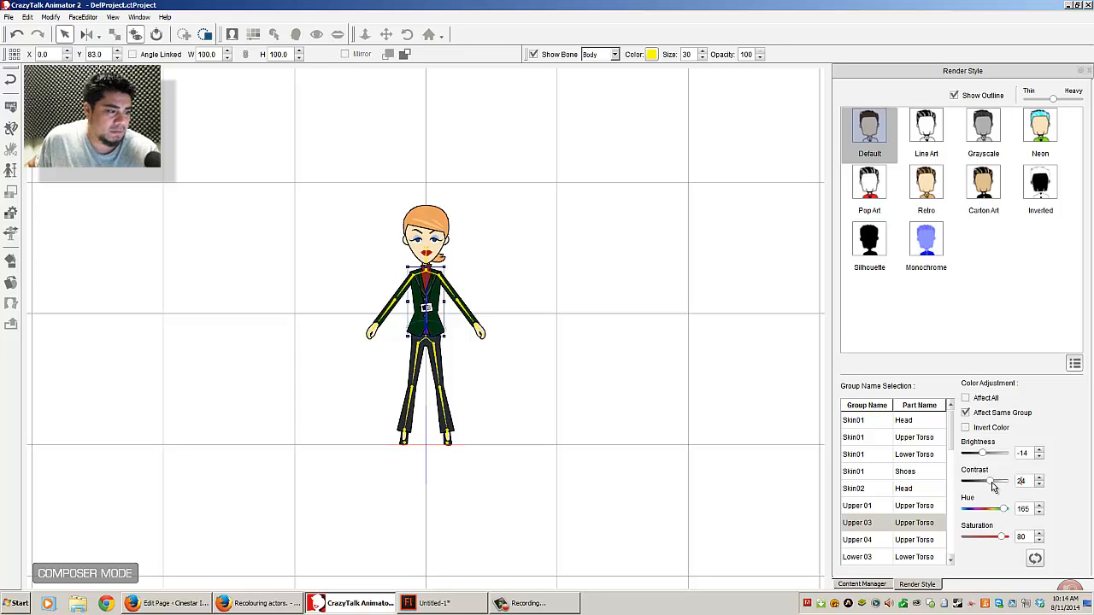
- Arrange the CrazyTalk Animator and Flash windows side by side and sample the jacket's dark green as the Flash fill colour
double_click(644, 14)
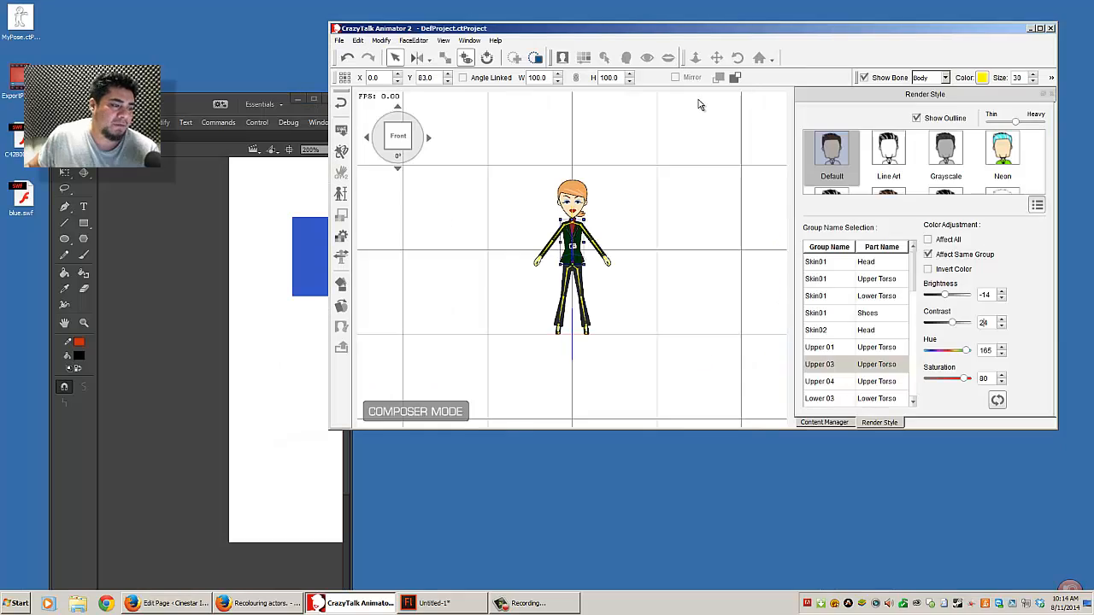
left_click_drag(702, 32, 724, 29)
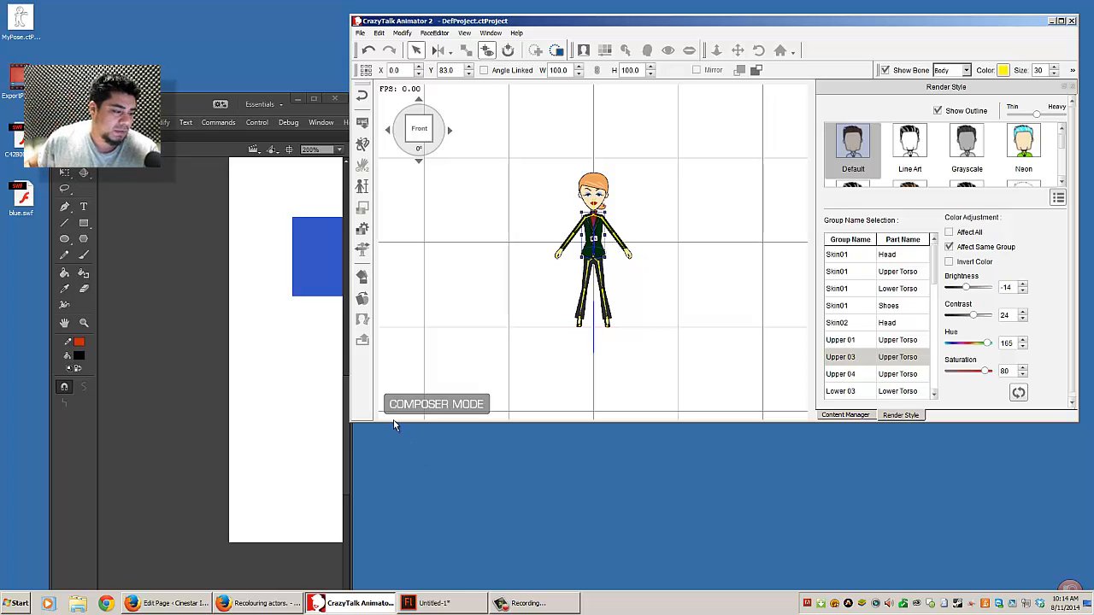
left_click_drag(390, 420, 410, 584)
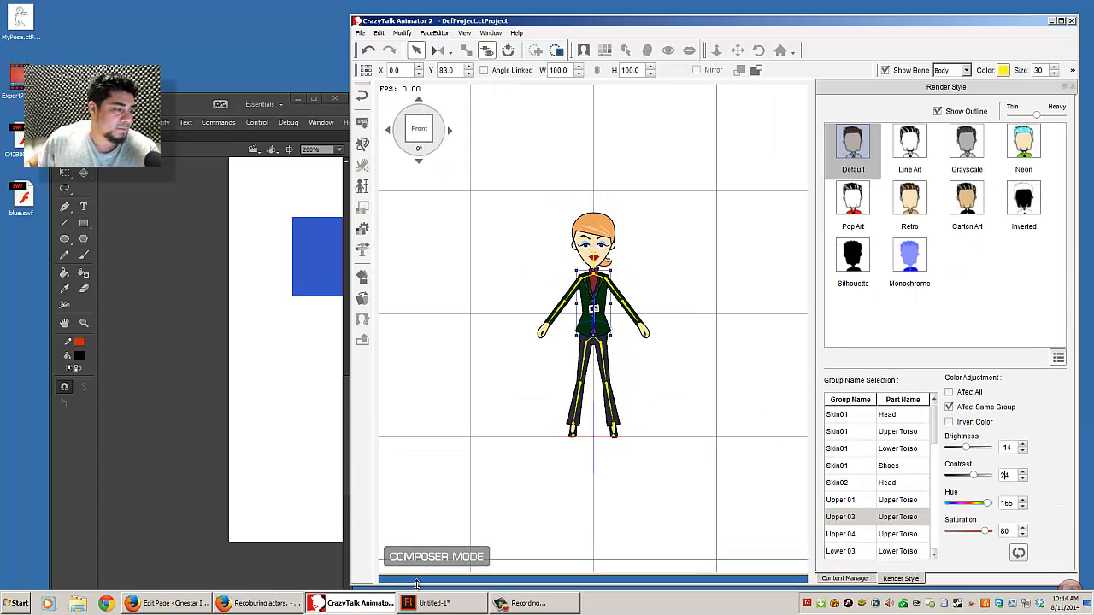
left_click_drag(220, 106, 159, 49)
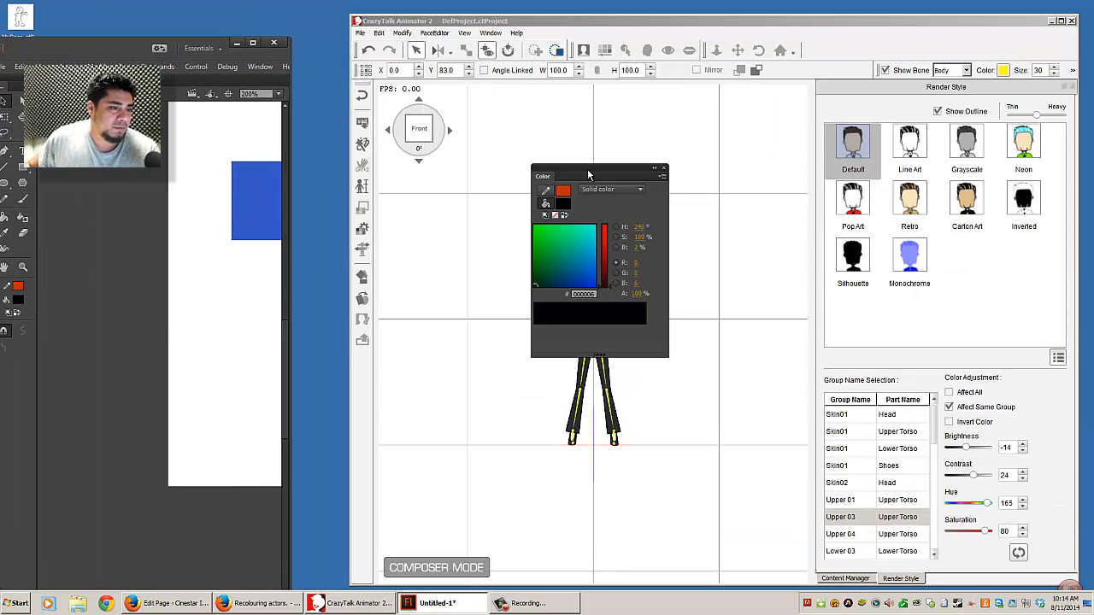
left_click_drag(587, 168, 334, 182)
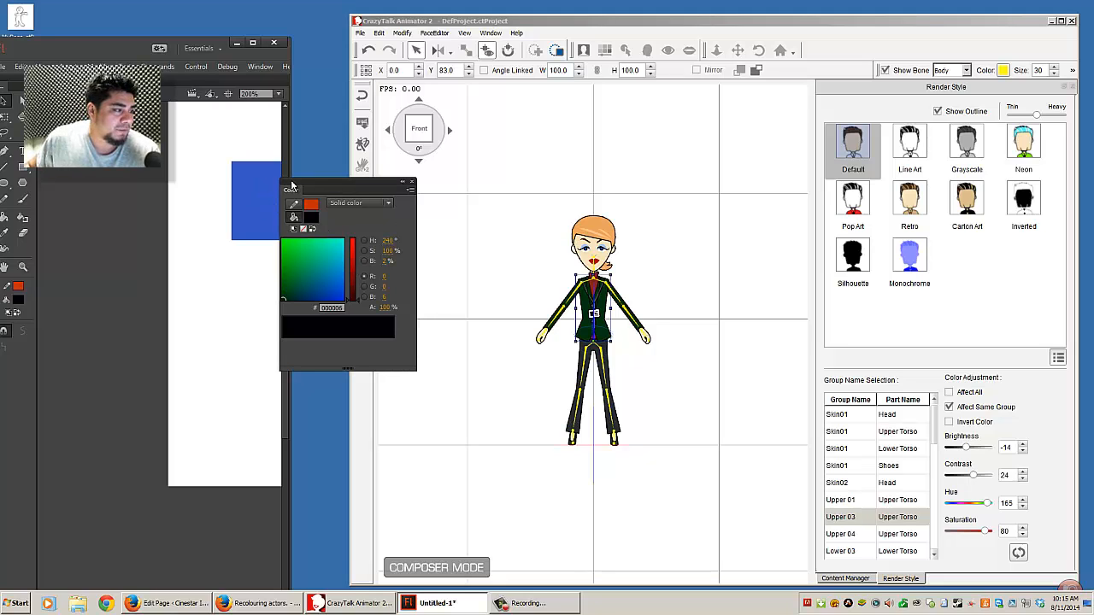
left_click(315, 209)
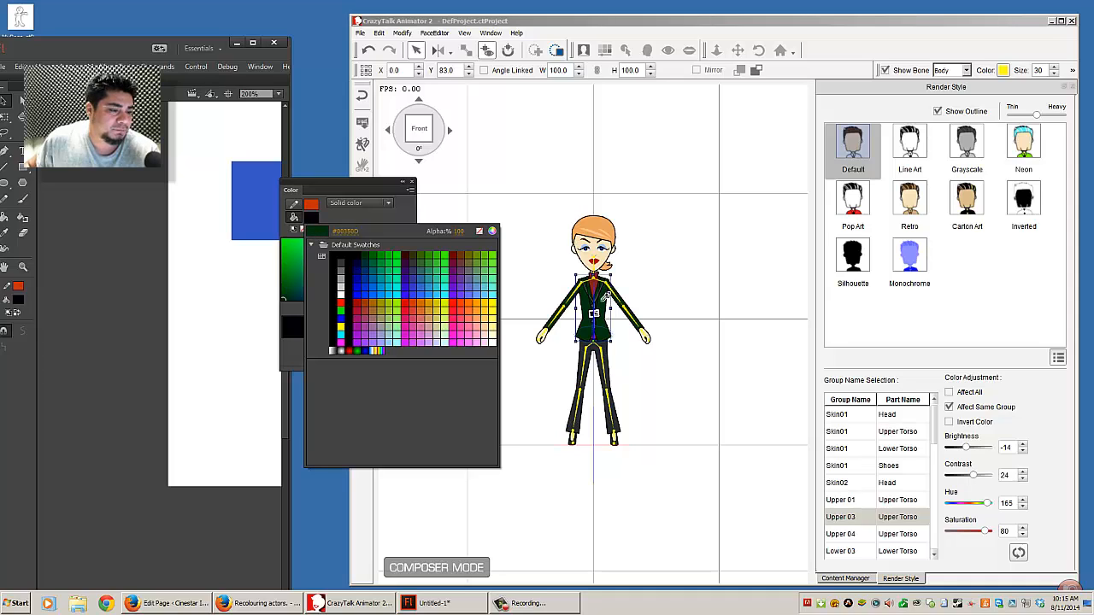
left_click(605, 299)
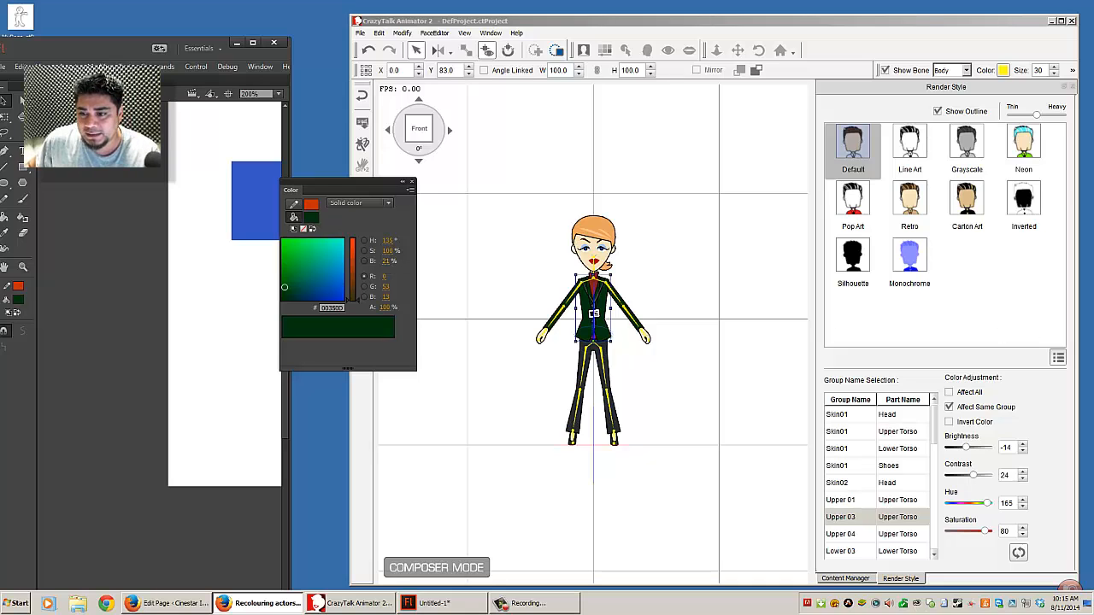
- Try to paste C42B00 as the fill colour's hex value in the swatch picker
left_click(312, 218)
left_click(350, 231)
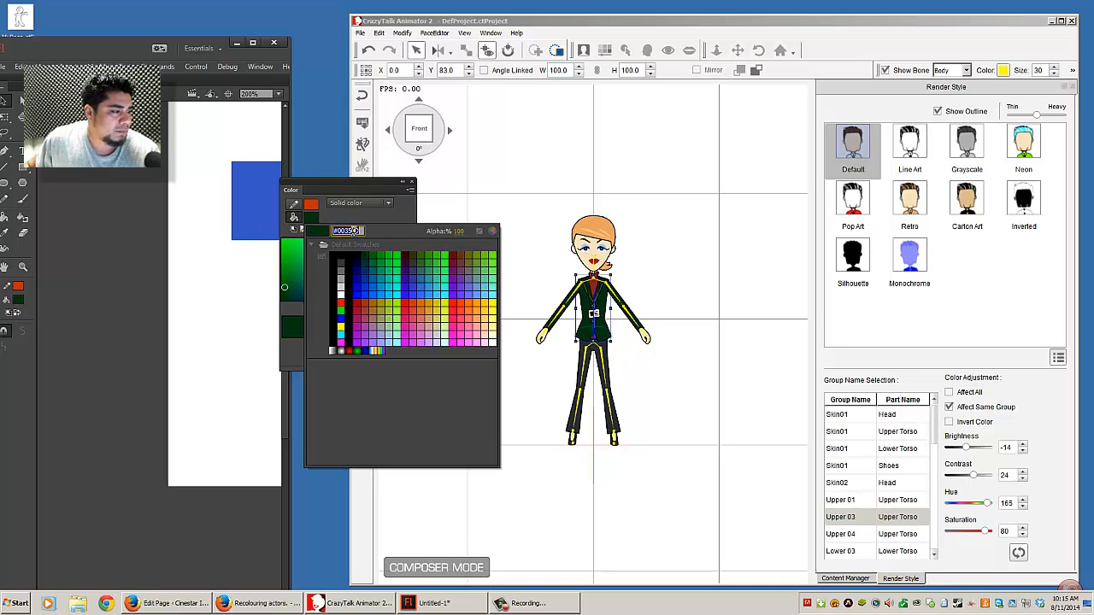
right_click(353, 232)
left_click(376, 273)
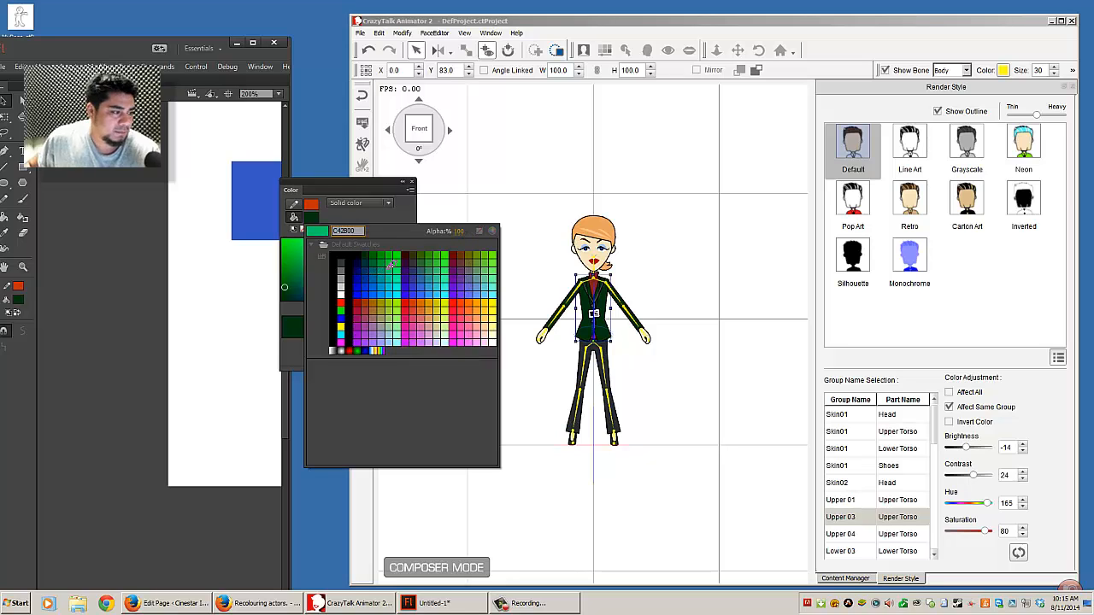
left_click(402, 309)
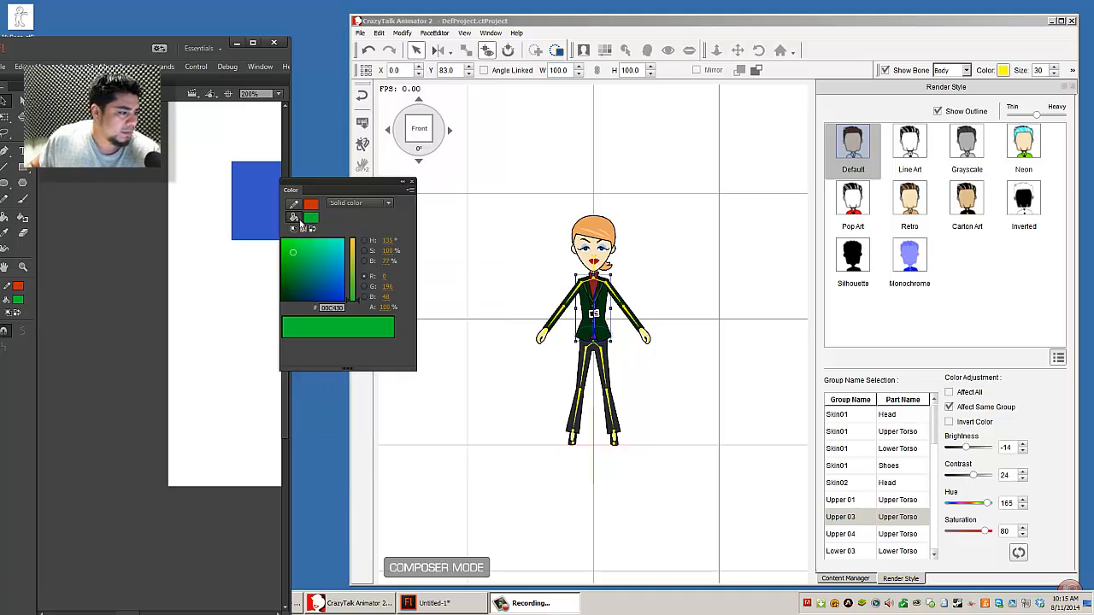
- Set the fill colour's hex value to C42B00 and move the Color panel closer to the character
left_click(332, 307)
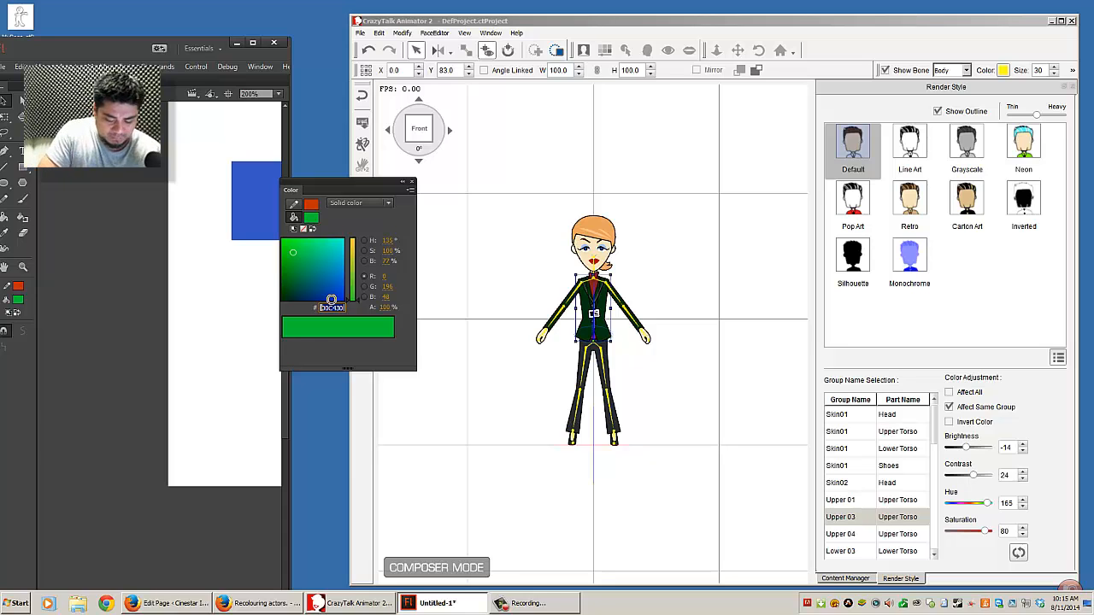
type("C42800")
key("Return")
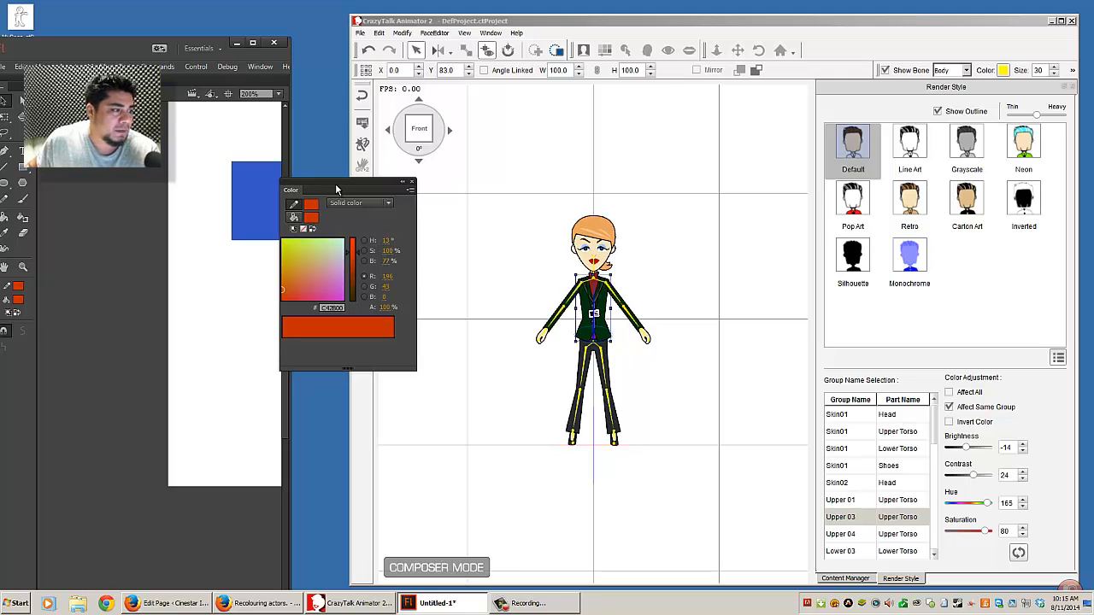
left_click_drag(346, 183, 381, 188)
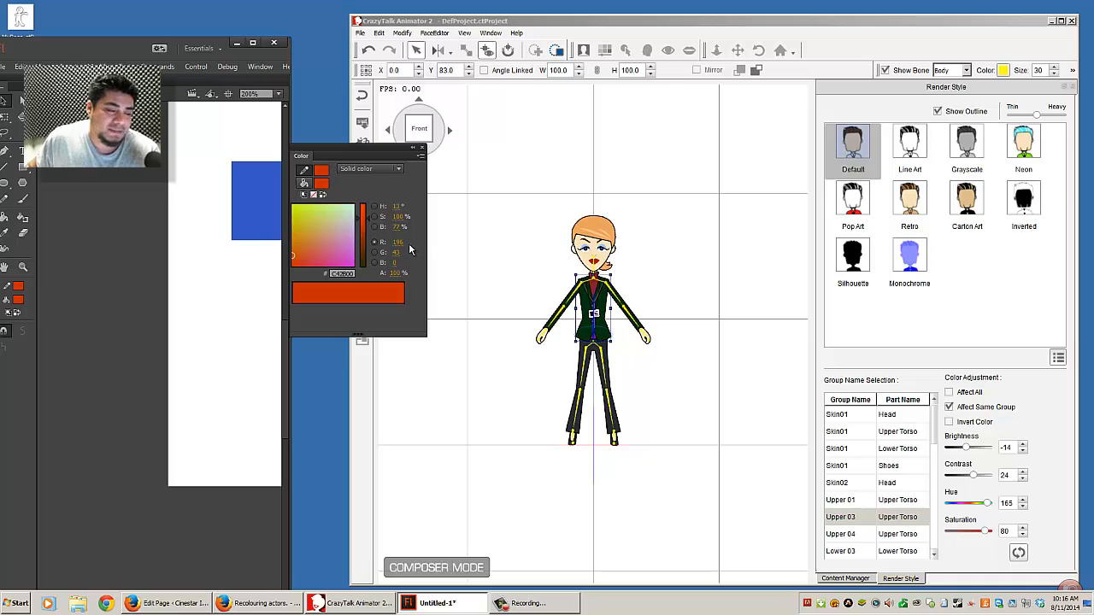
- Sample the jacket's dark green from the character as the fill colour
left_click(303, 184)
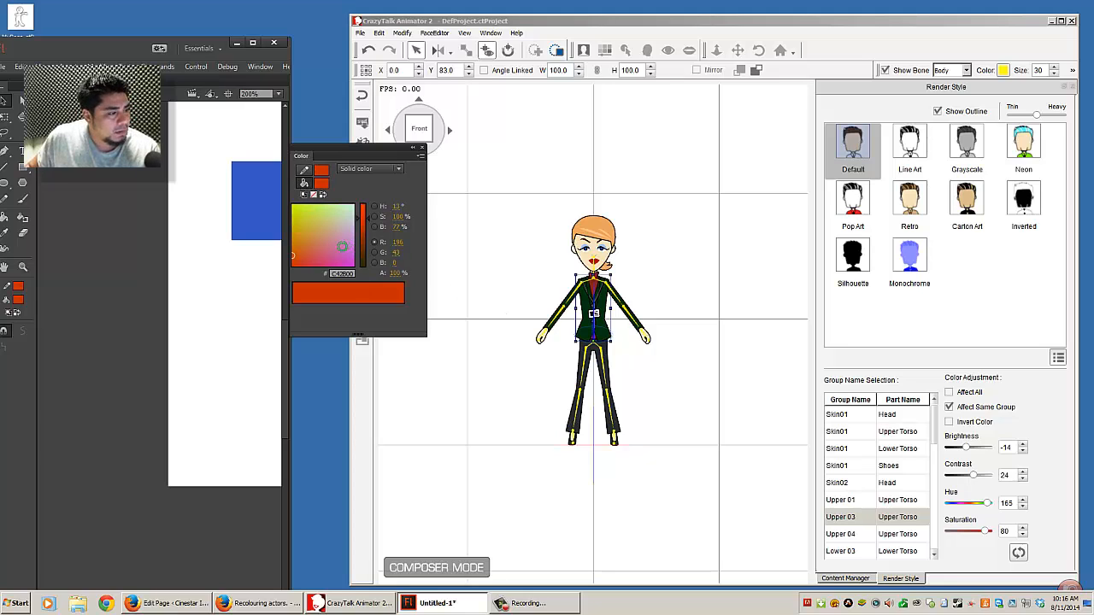
left_click(323, 183)
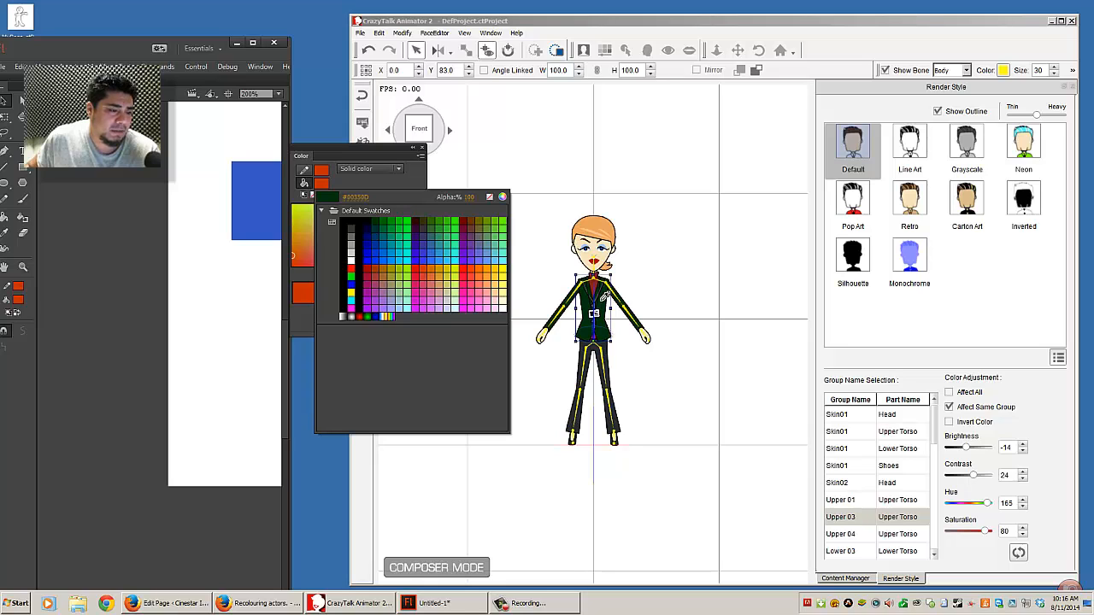
left_click(601, 301)
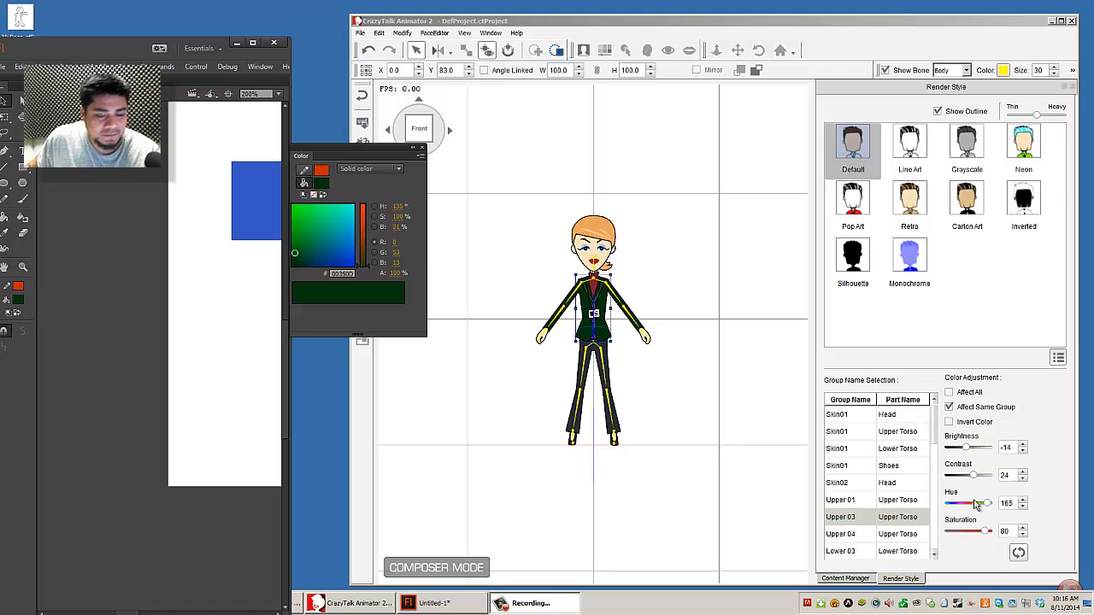
- Switch to CrazyTalk Animator and lower the Upper 03 group's hue to 55
left_click_drag(984, 504, 970, 504)
left_click(971, 504)
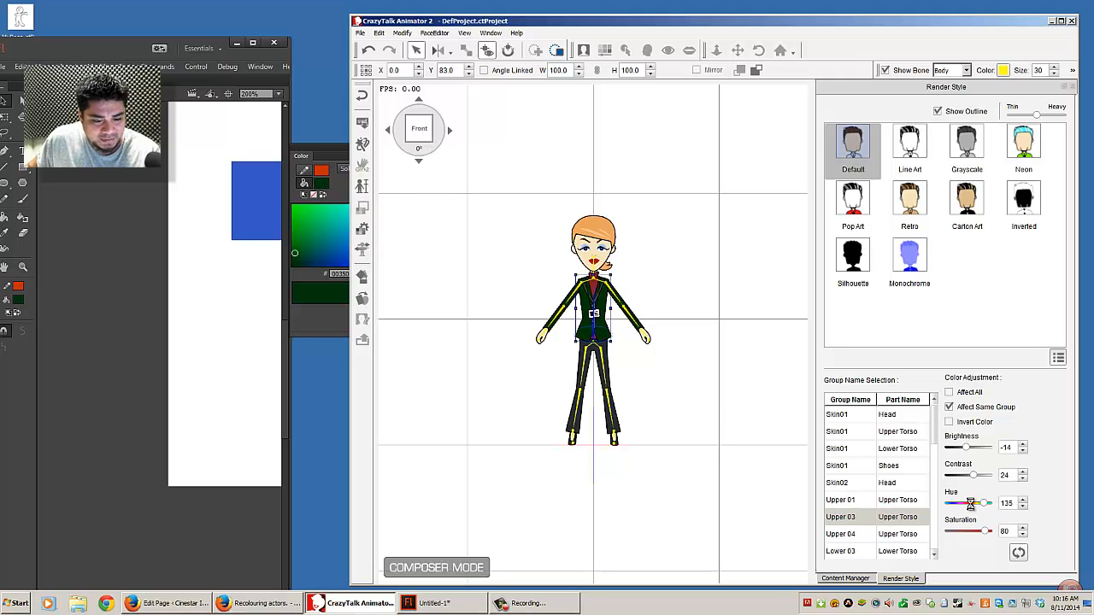
left_click(970, 505)
left_click(970, 504)
left_click(969, 504)
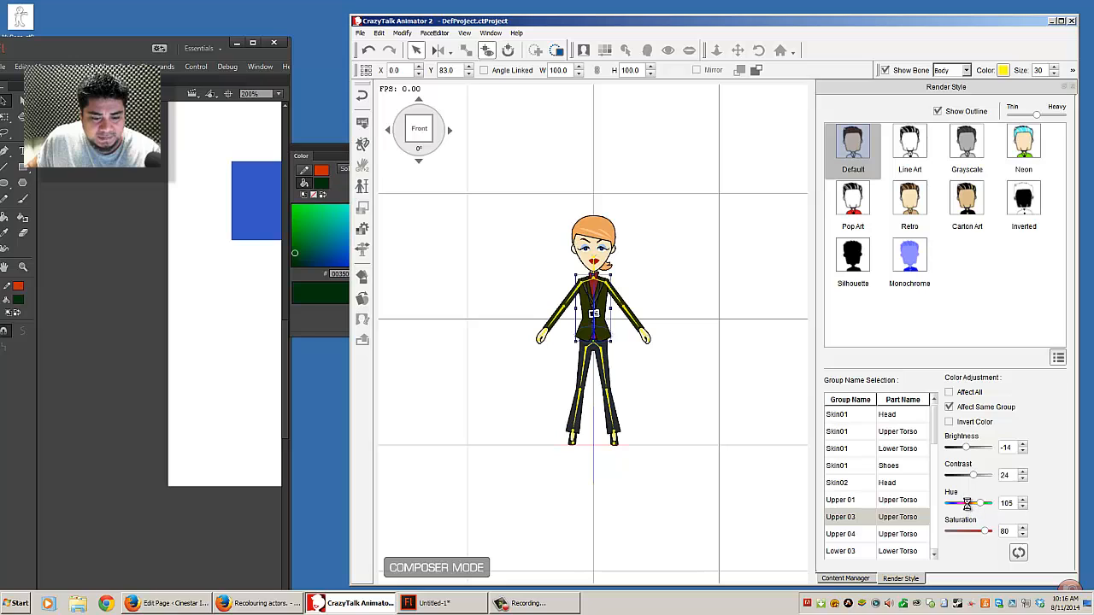
left_click(966, 504)
left_click(966, 504)
left_click(967, 504)
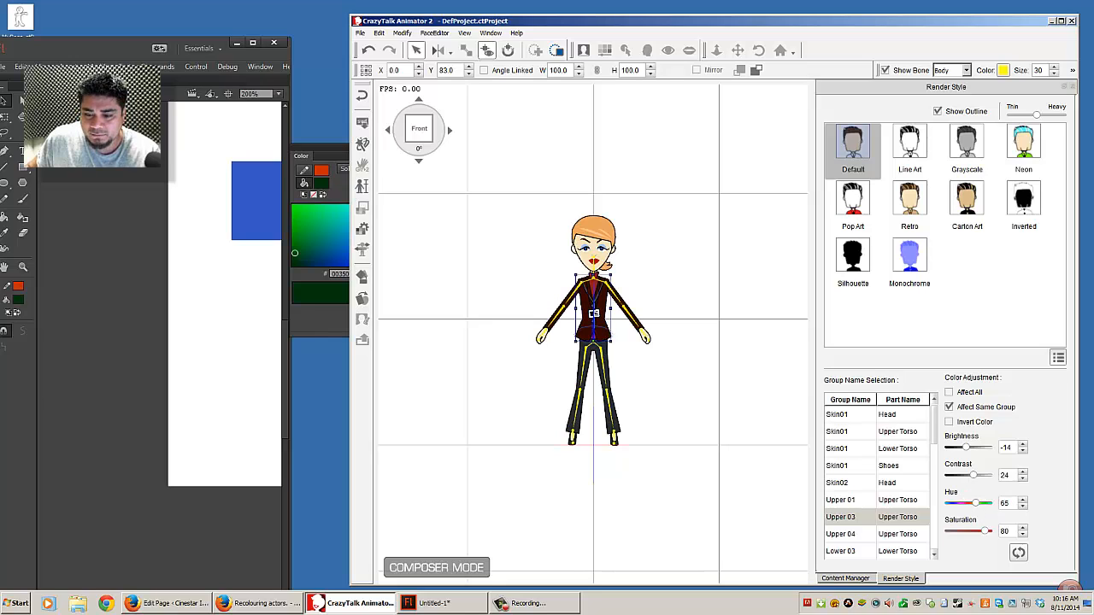
left_click(967, 504)
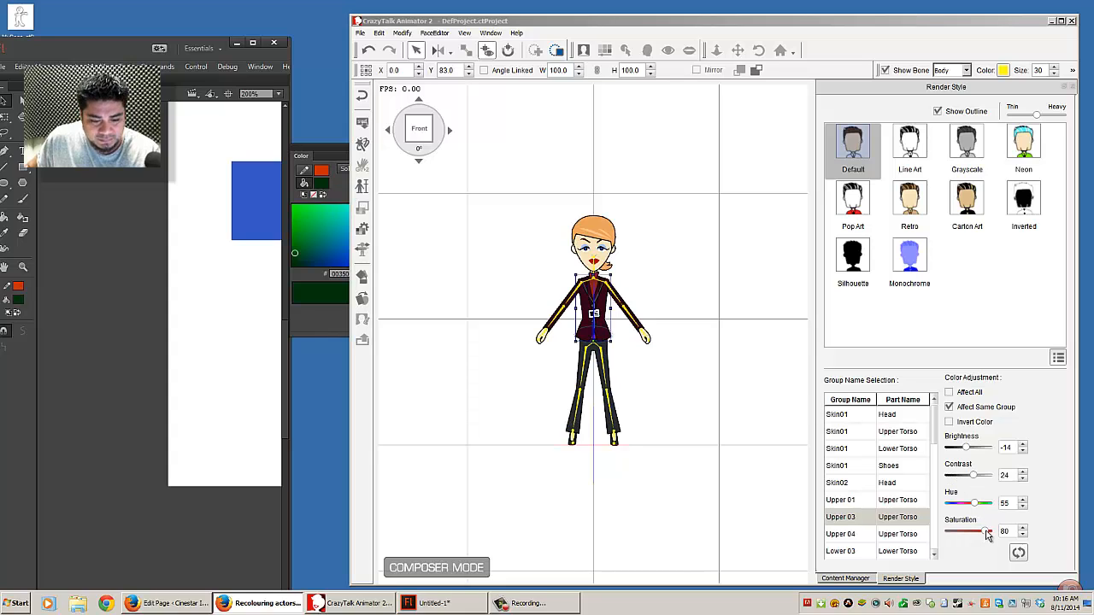
- Set the Upper 03 group's saturation to 100, hue to 104, and both brightness and contrast to 0
left_click_drag(987, 534, 993, 532)
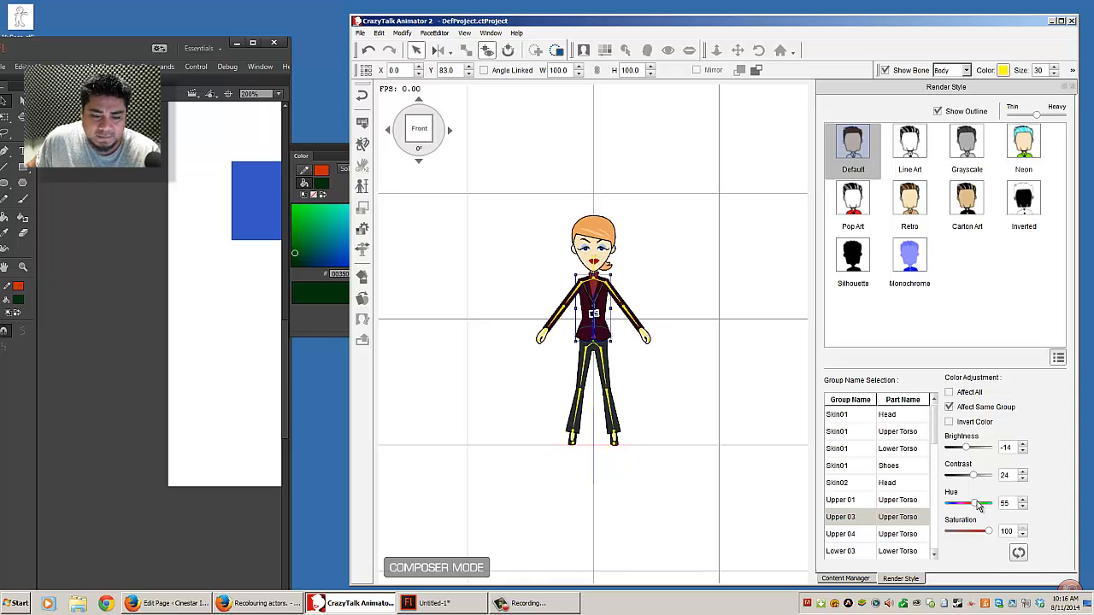
left_click_drag(978, 506, 984, 507)
double_click(1006, 447)
type("0")
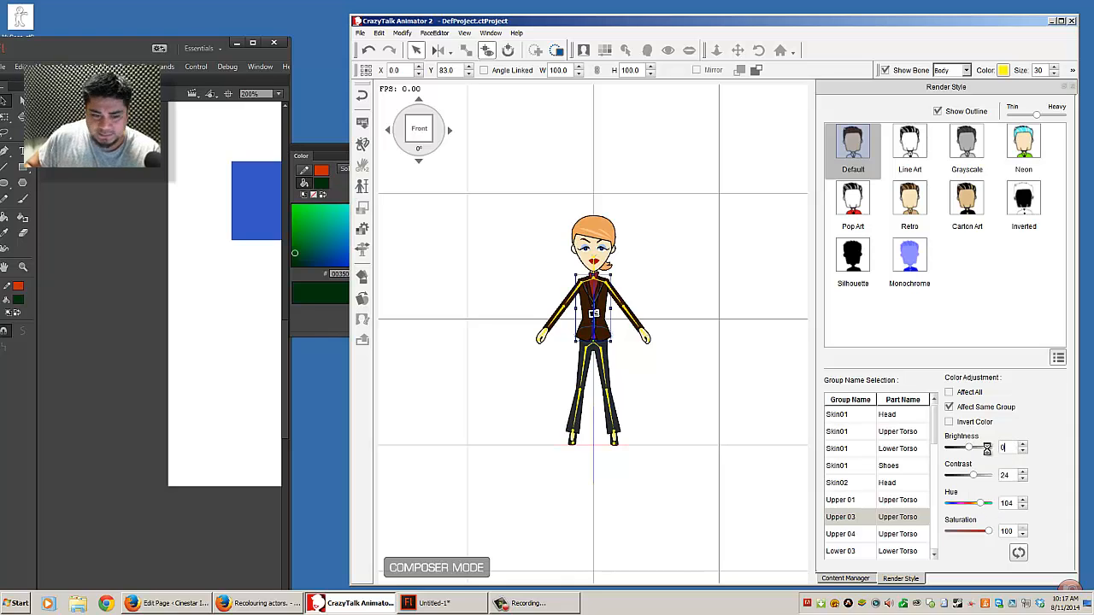
key("Return")
double_click(1005, 474)
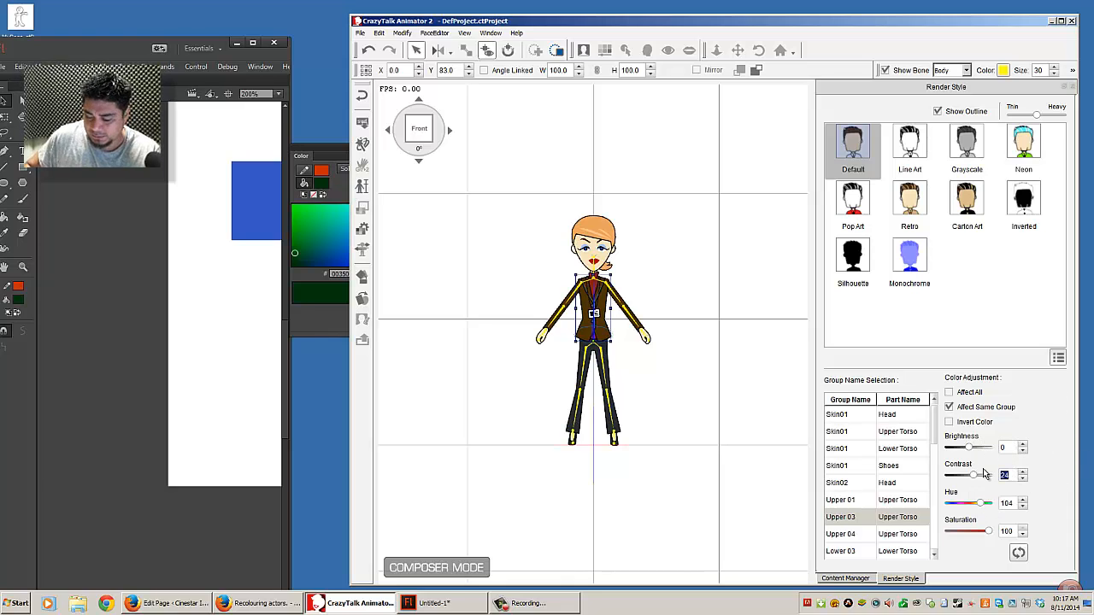
type("0")
key("Return")
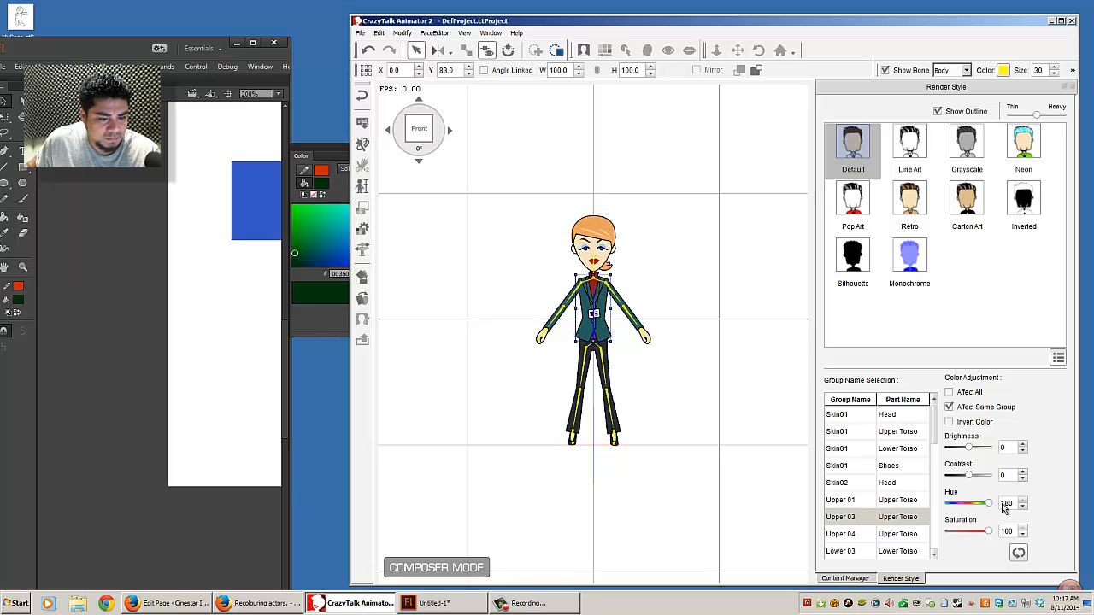
- Test the jacket's hue at 8 and 180, and its saturation at 0, 50, 75, 90 and 100
left_click_drag(1003, 504, 970, 504)
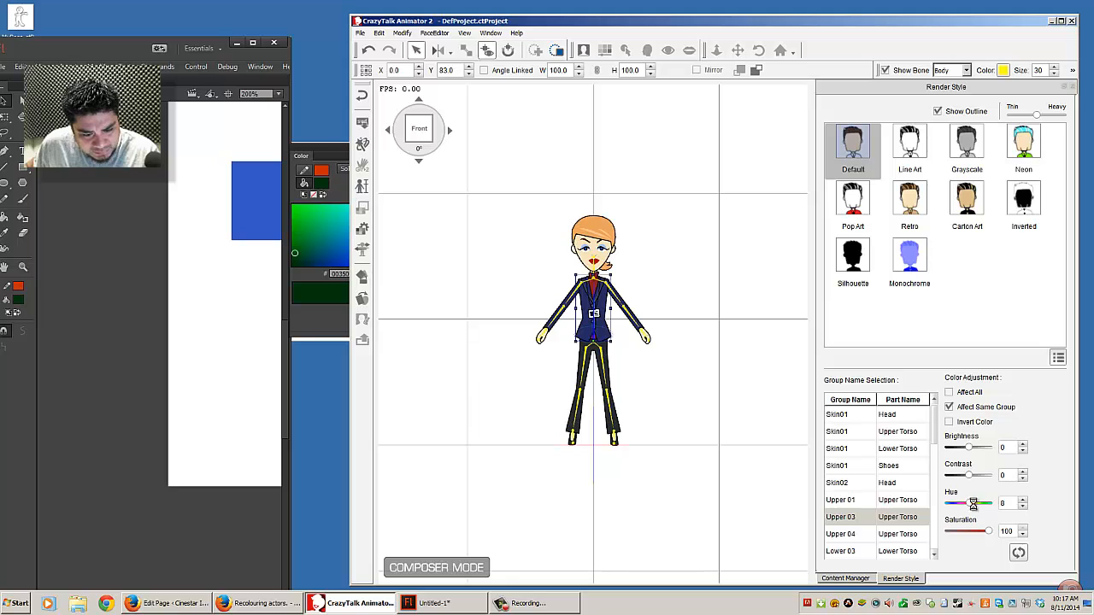
left_click_drag(970, 503, 995, 509)
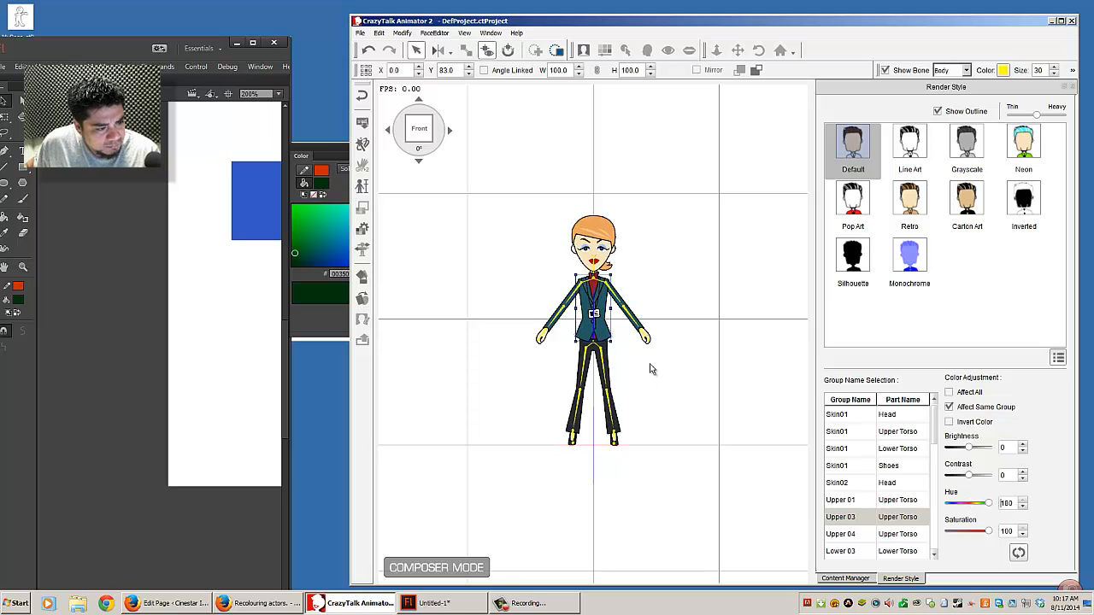
double_click(996, 531)
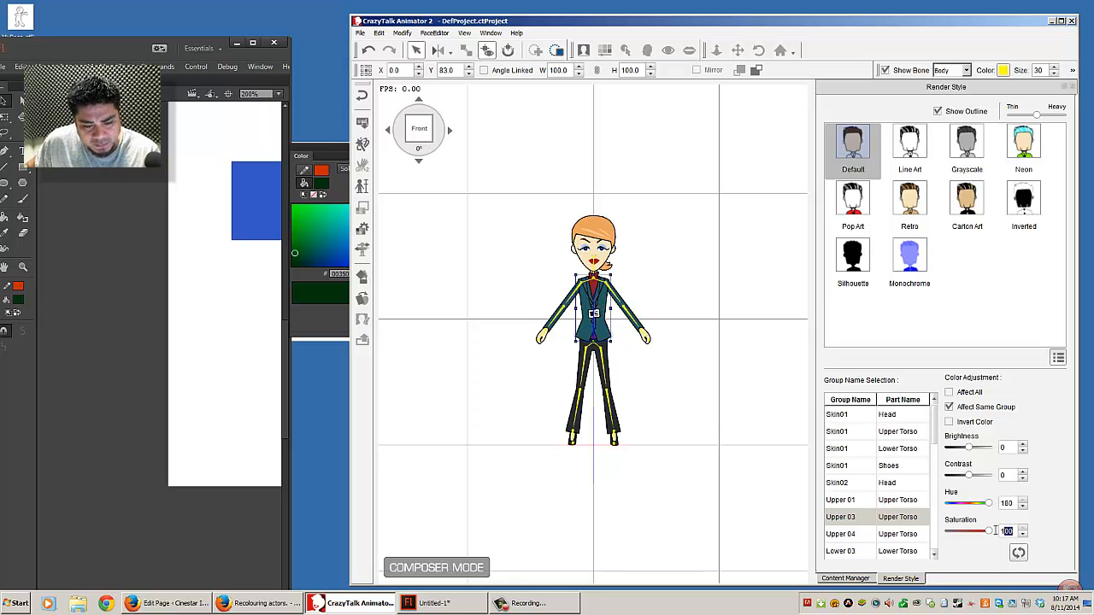
type("0")
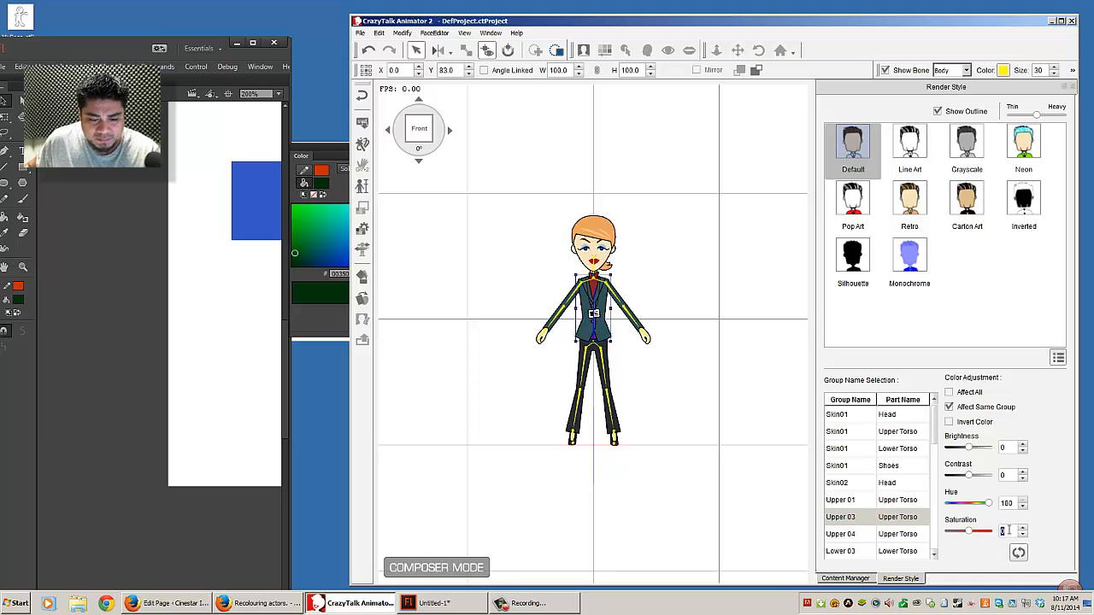
type("50")
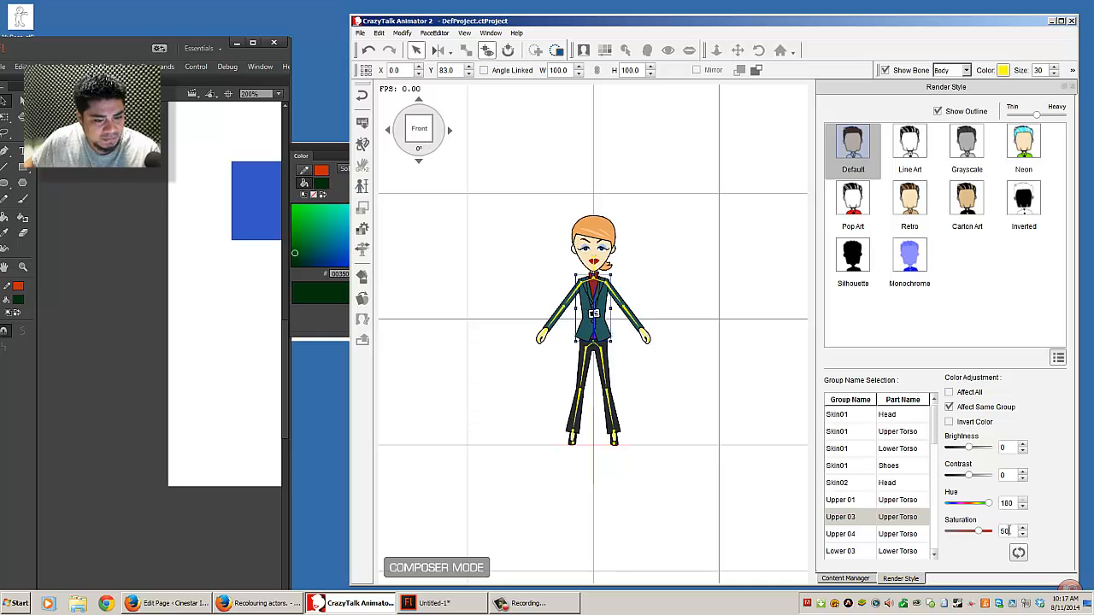
type("75")
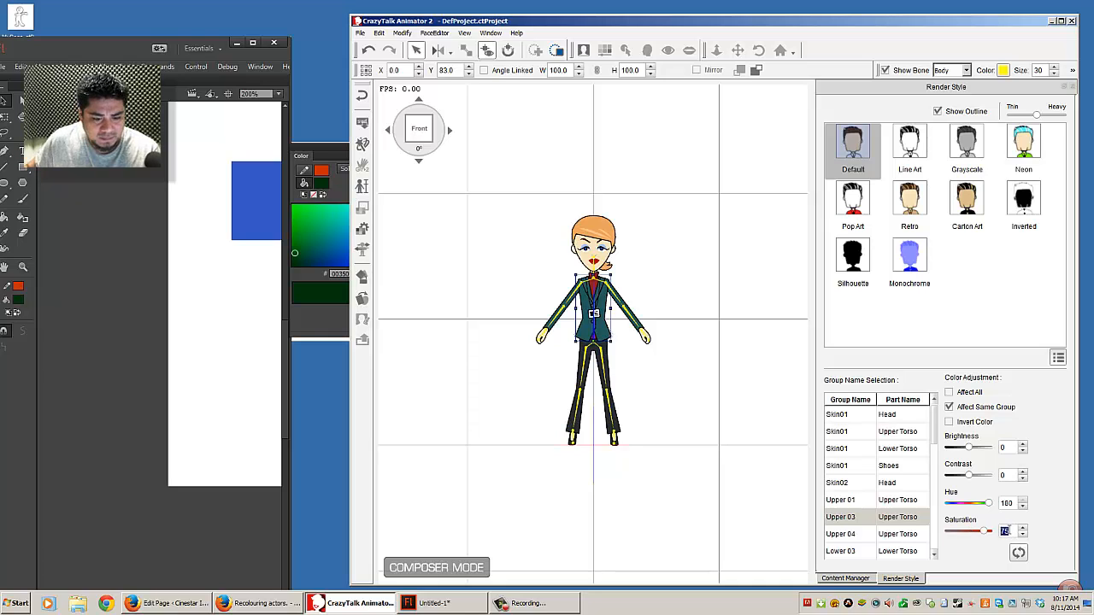
type("90")
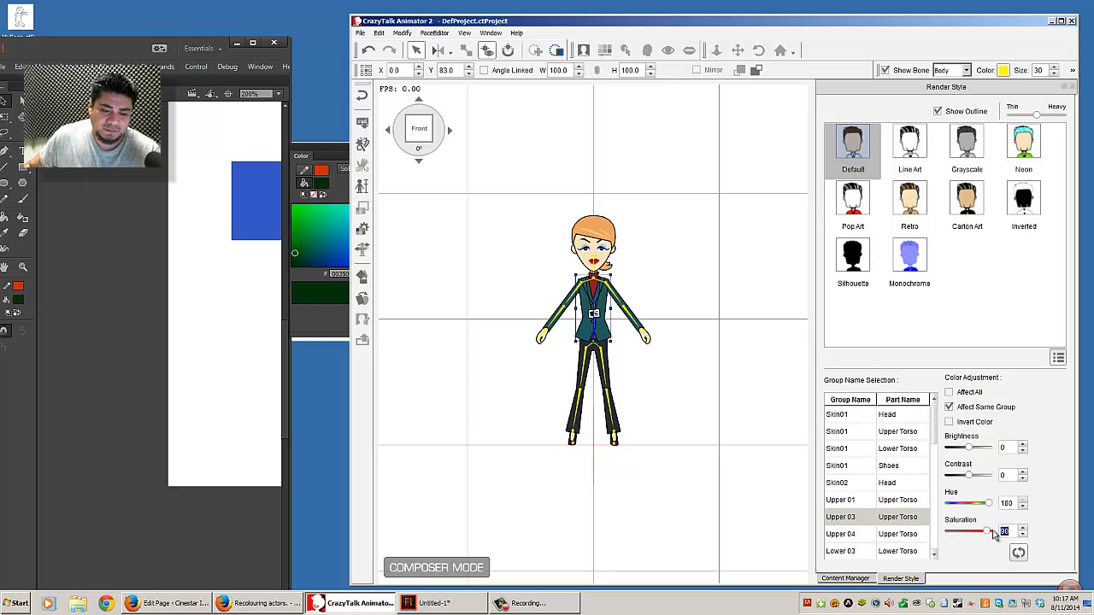
type("100")
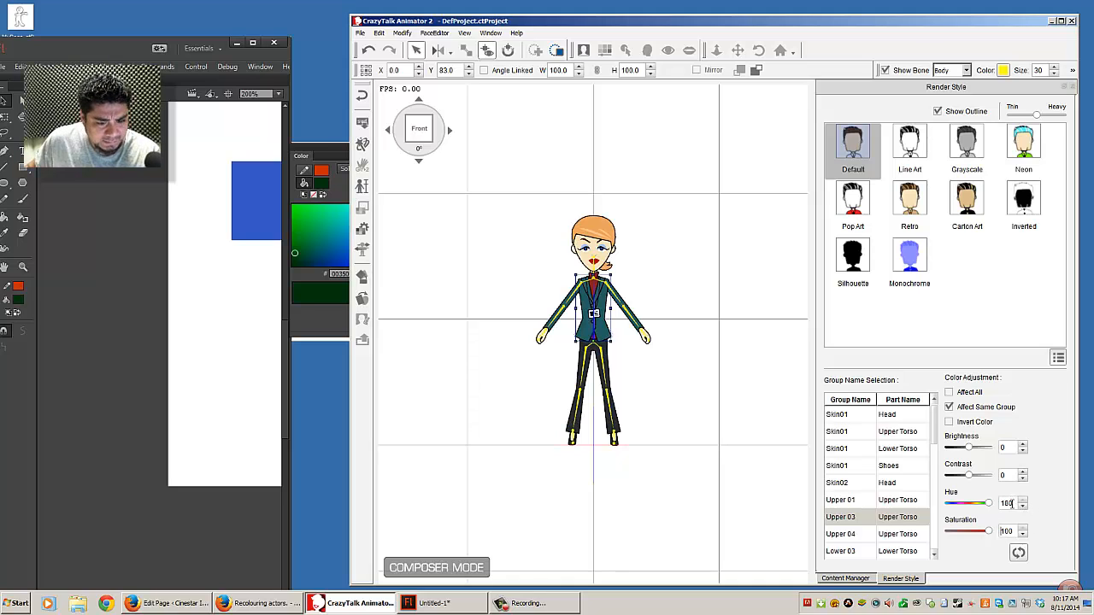
- Set the Upper 03 group's hue to 88 to turn the jacket reddish brown
mouse_move(988, 503)
left_mouse_down()
mouse_move(949, 505)
mouse_move(976, 510)
left_mouse_up()
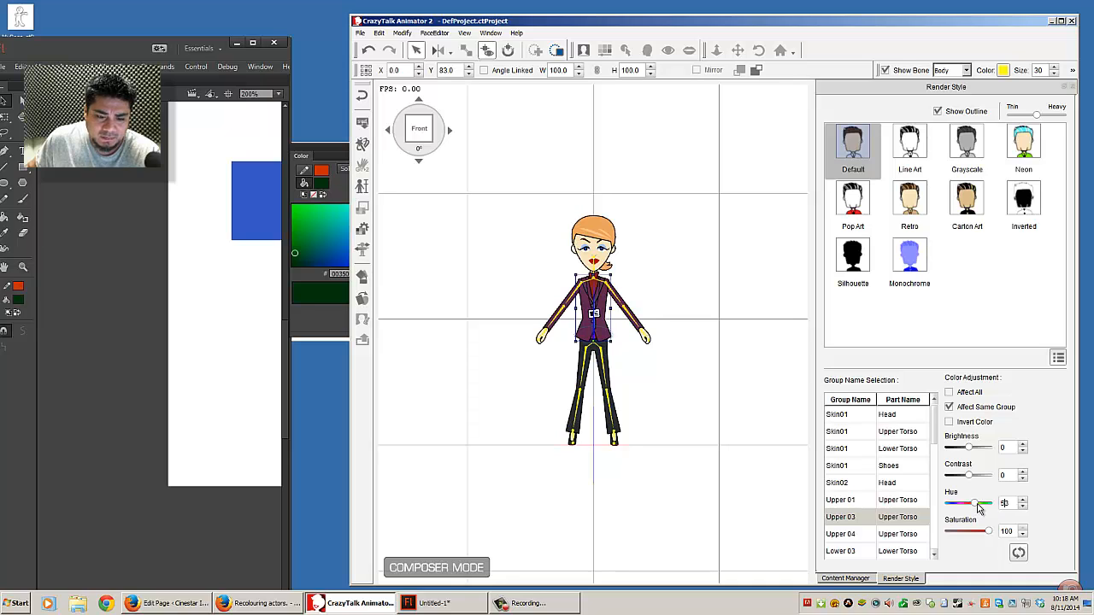
left_click_drag(974, 504, 983, 509)
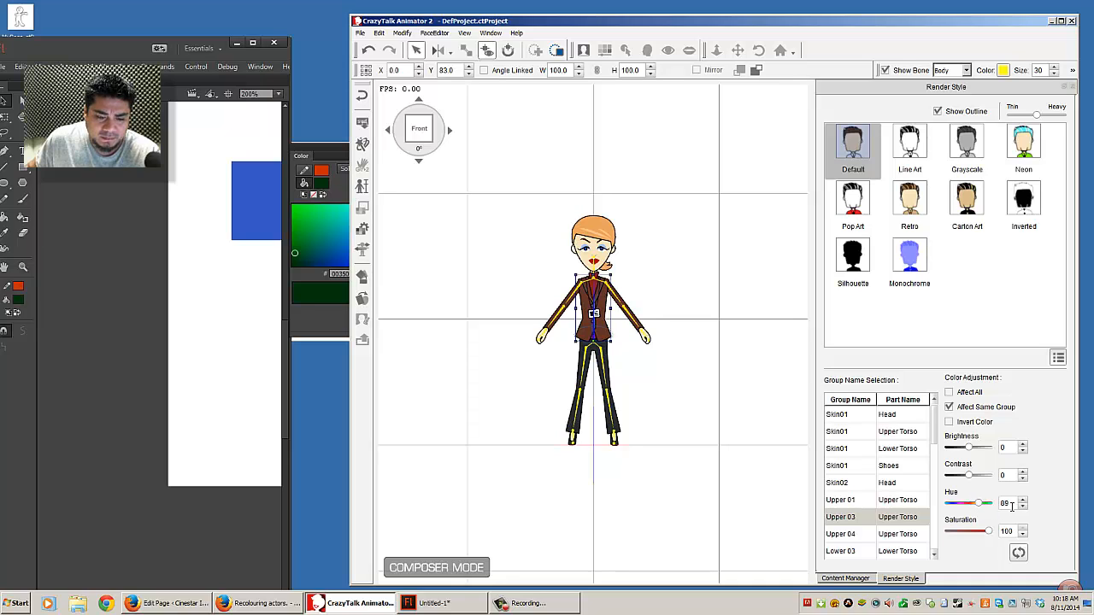
left_click(1024, 507)
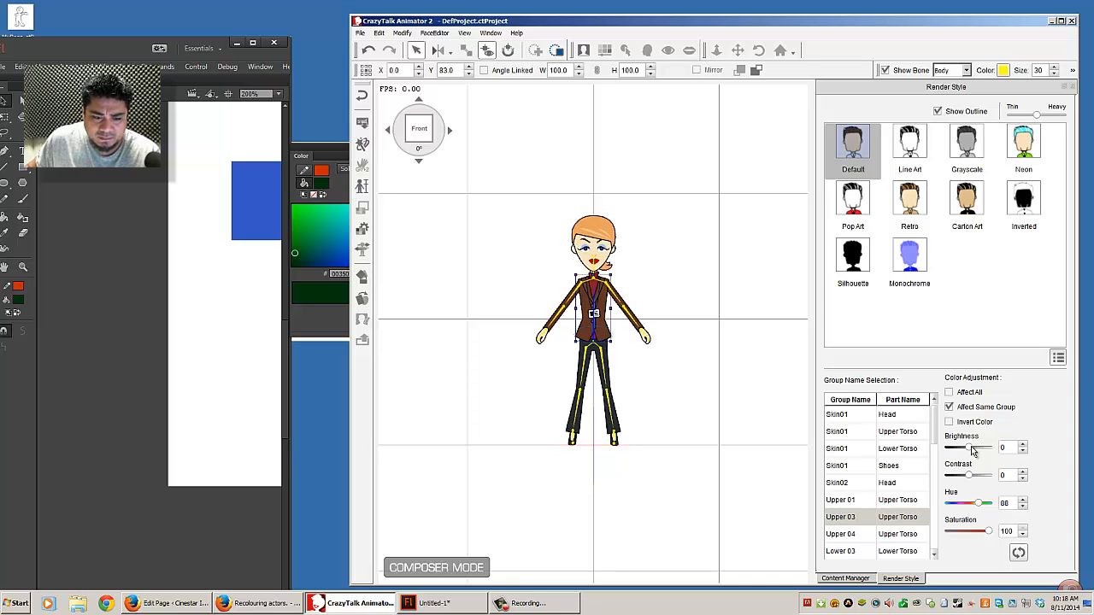
- Raise the Upper 03 group's brightness to 51 and contrast to 52
mouse_move(972, 450)
left_mouse_down()
mouse_move(971, 476)
mouse_move(982, 479)
mouse_move(981, 452)
left_mouse_up()
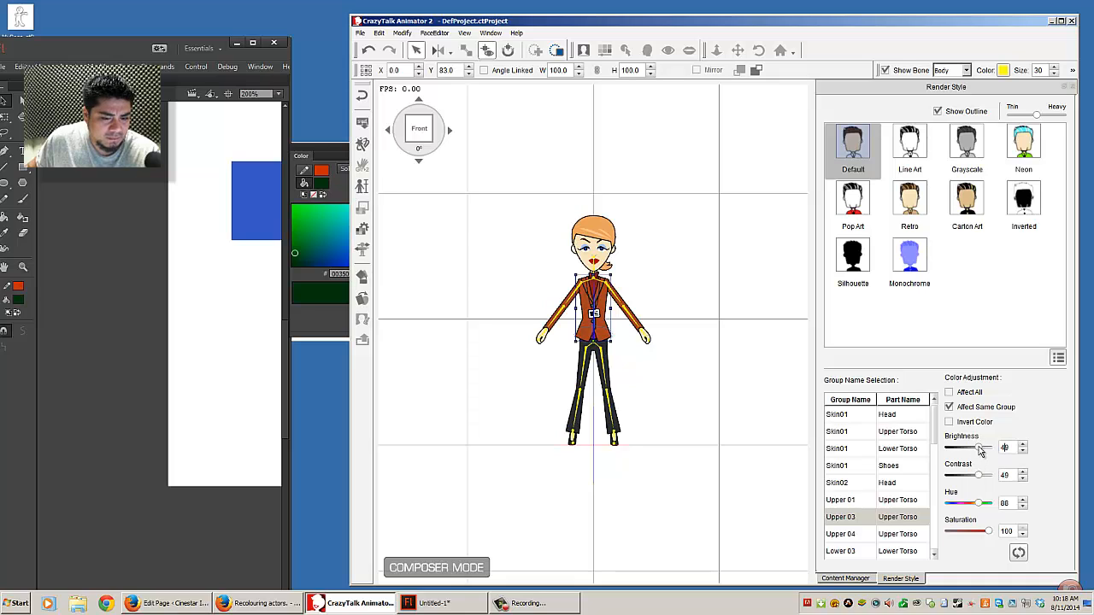
left_click(1023, 445)
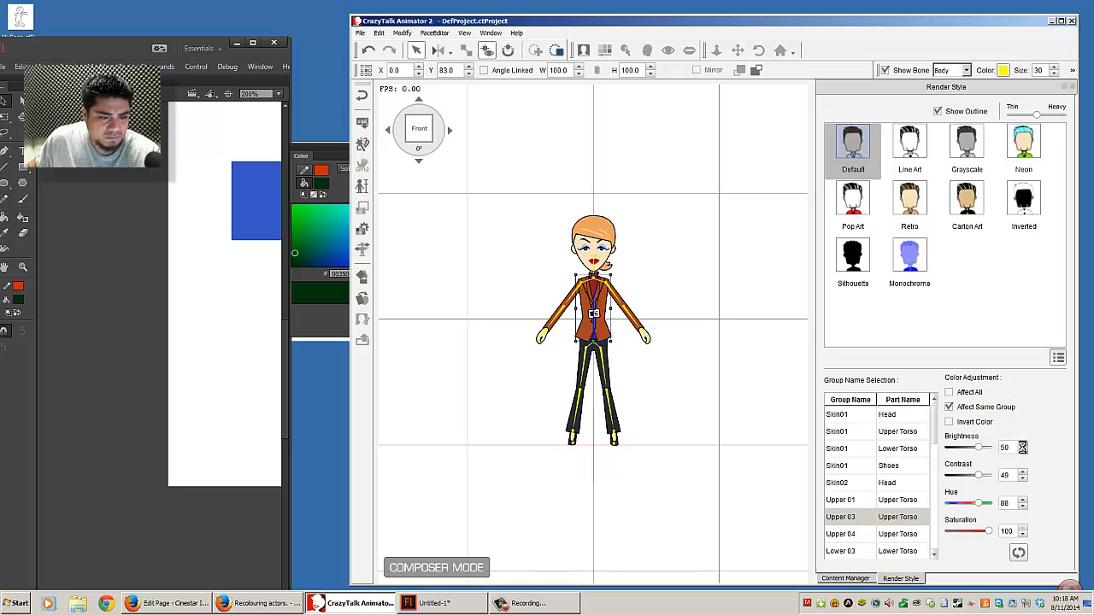
left_click(1022, 471)
left_click(1022, 445)
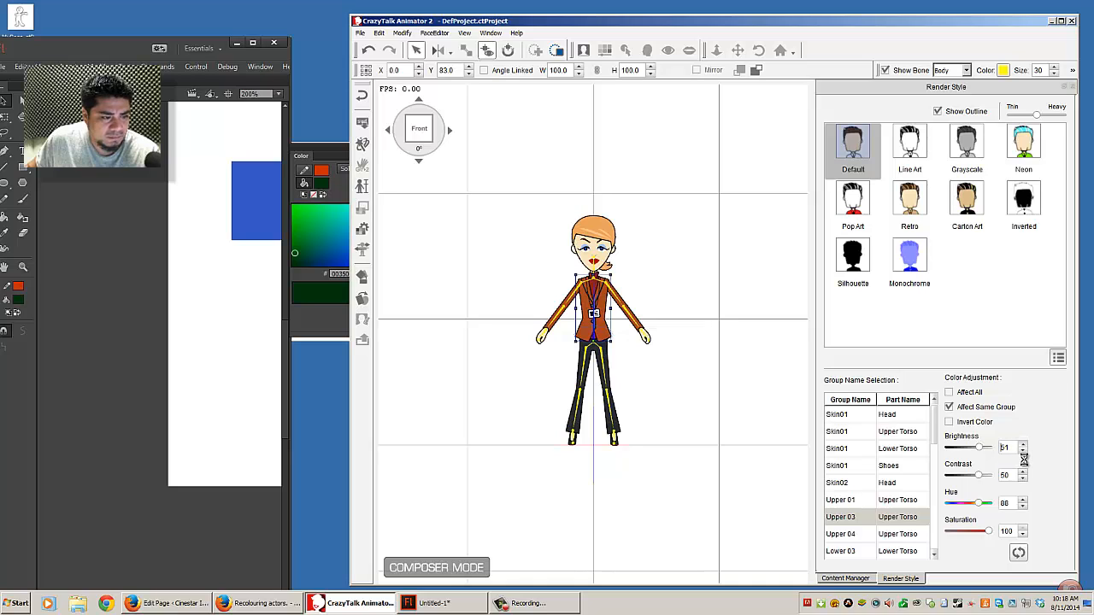
left_click(1022, 472)
left_click(1023, 473)
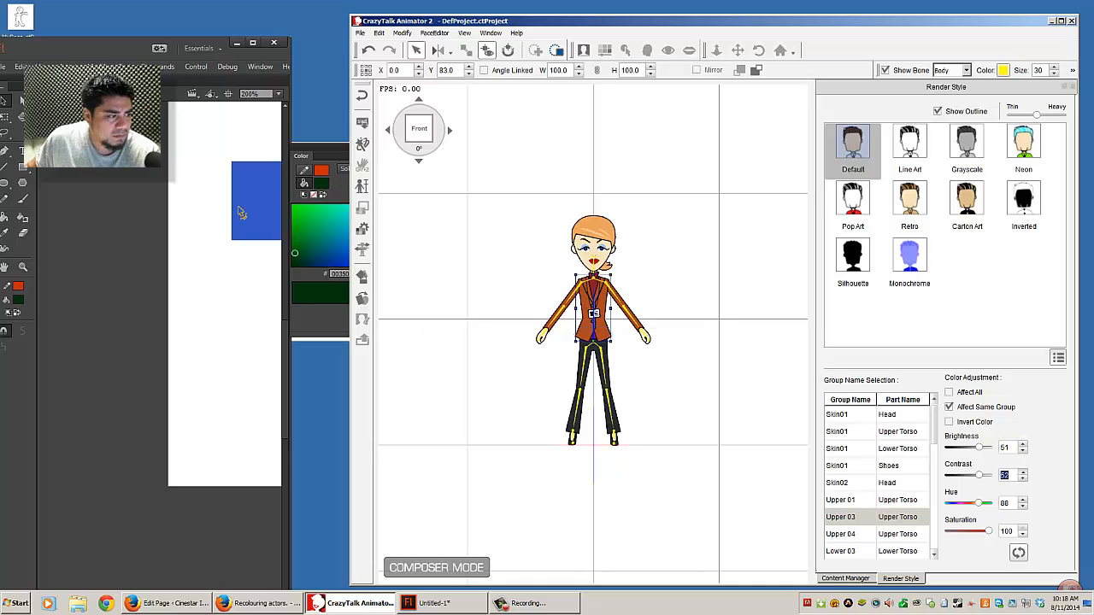
- Switch to Flash, sample the jacket's new orange-brown as the fill colour and compare its values with the C42B00 stroke colour
left_click_drag(333, 156, 333, 215)
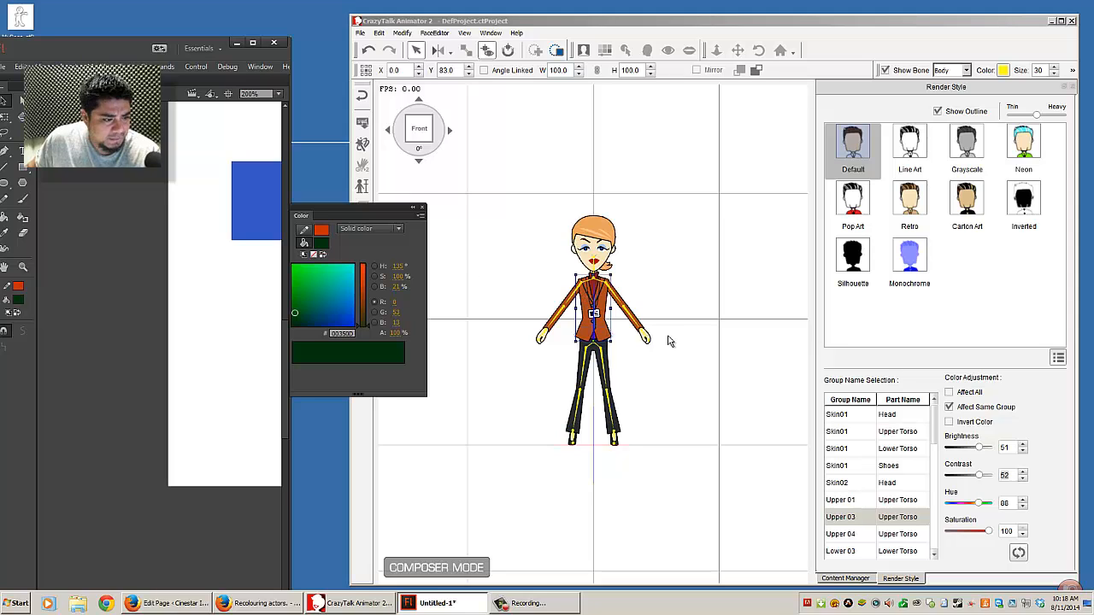
left_click(320, 231)
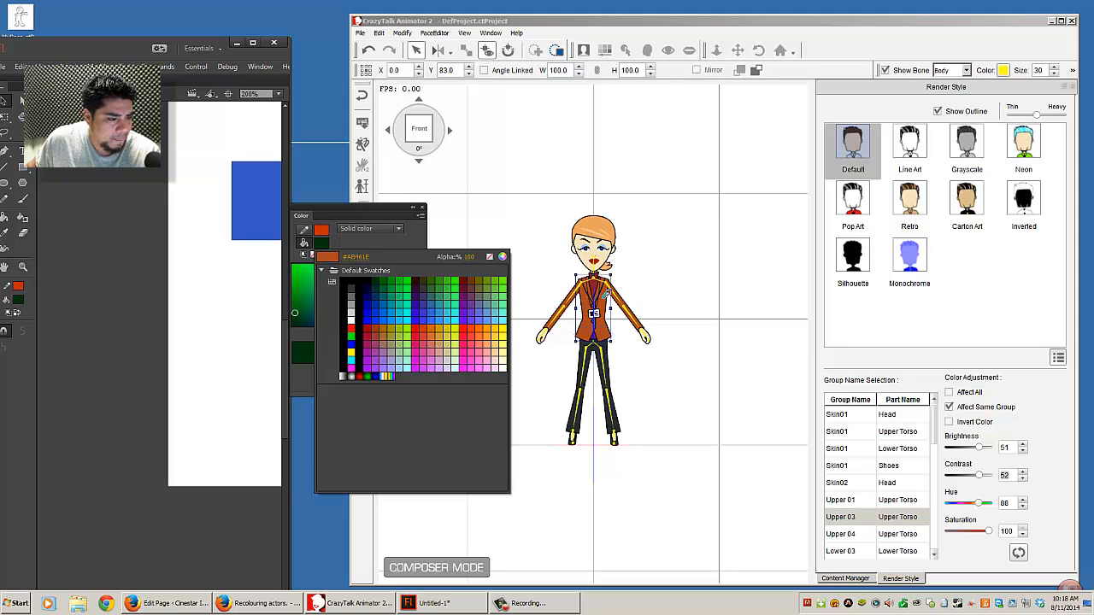
left_click(604, 295)
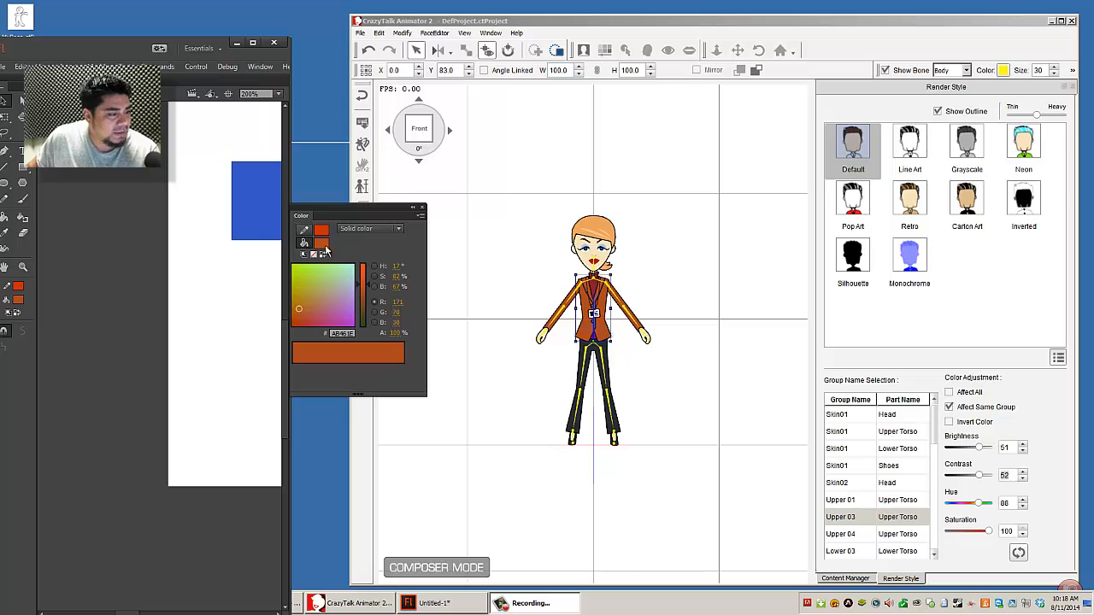
left_click(301, 230)
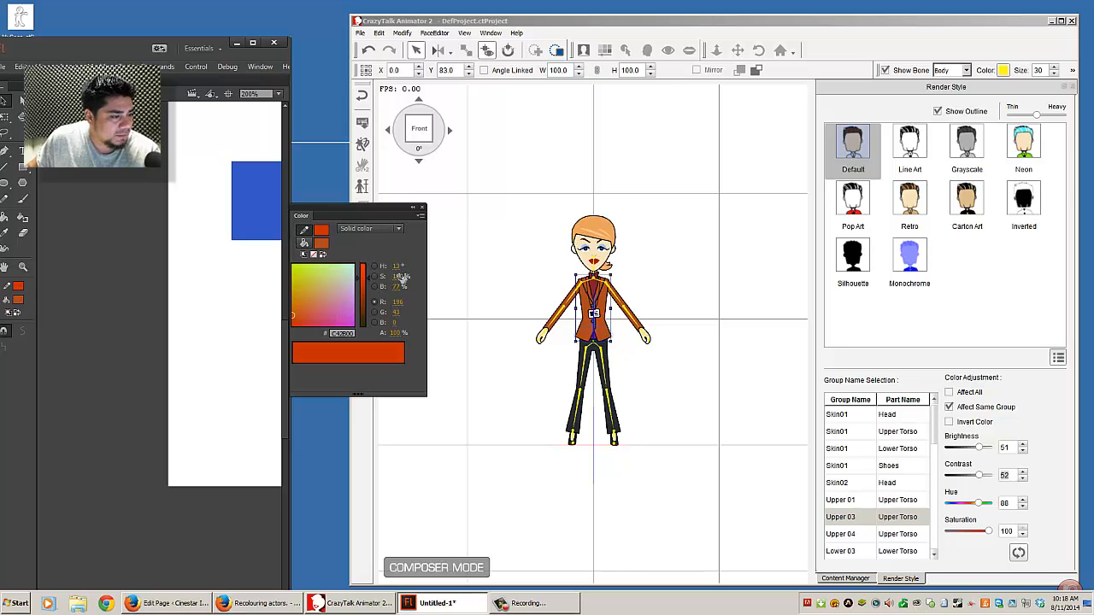
left_click(303, 242)
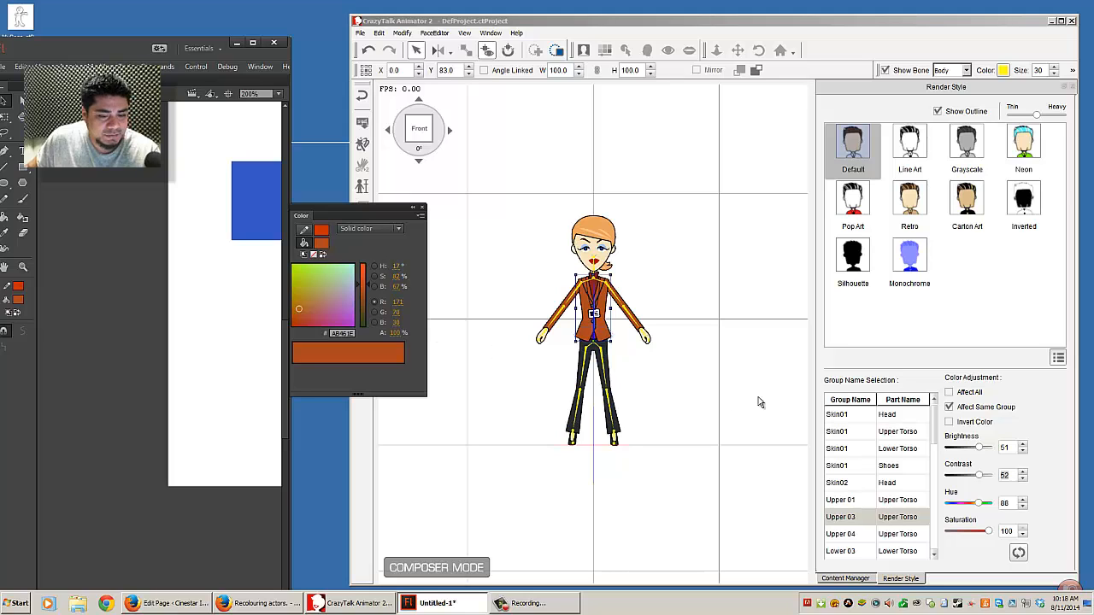
- Return to CrazyTalk Animator and reduce the Upper 03 group's brightness to 48
left_click(1022, 451)
left_click(1022, 451)
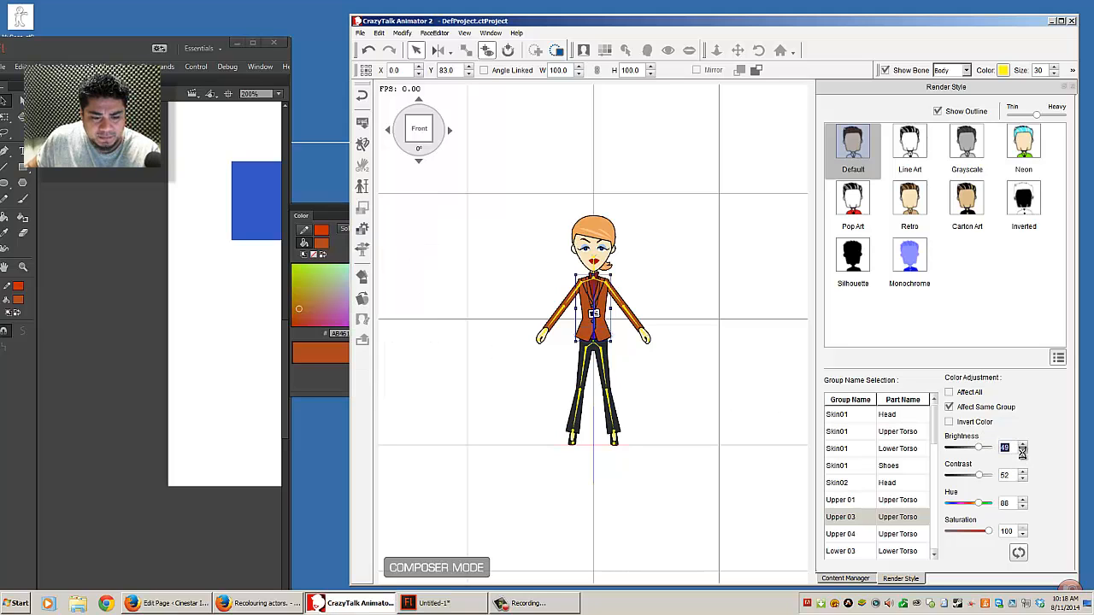
left_click(1022, 451)
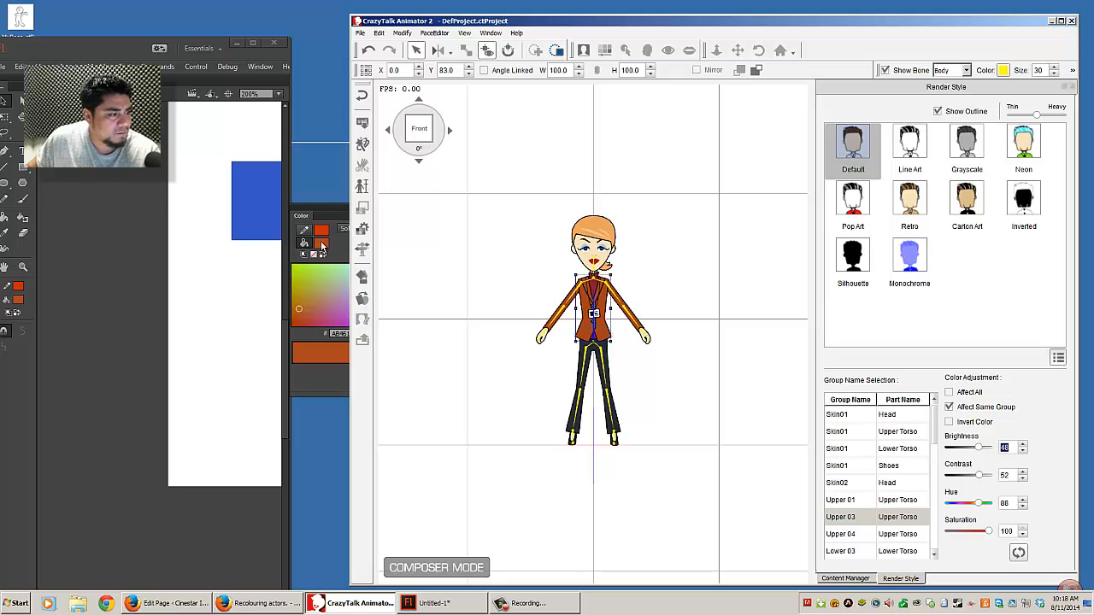
- Switch to Flash, resample the jacket's colour as the fill colour and move the Color panel next to the character
left_click(322, 247)
left_click(591, 290)
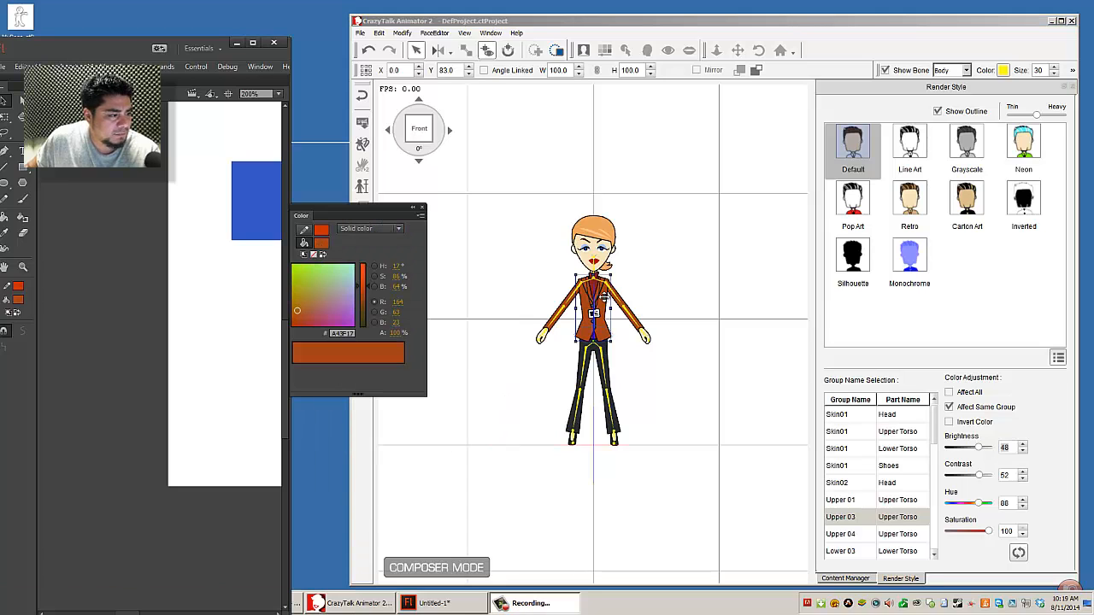
left_click_drag(371, 209, 443, 275)
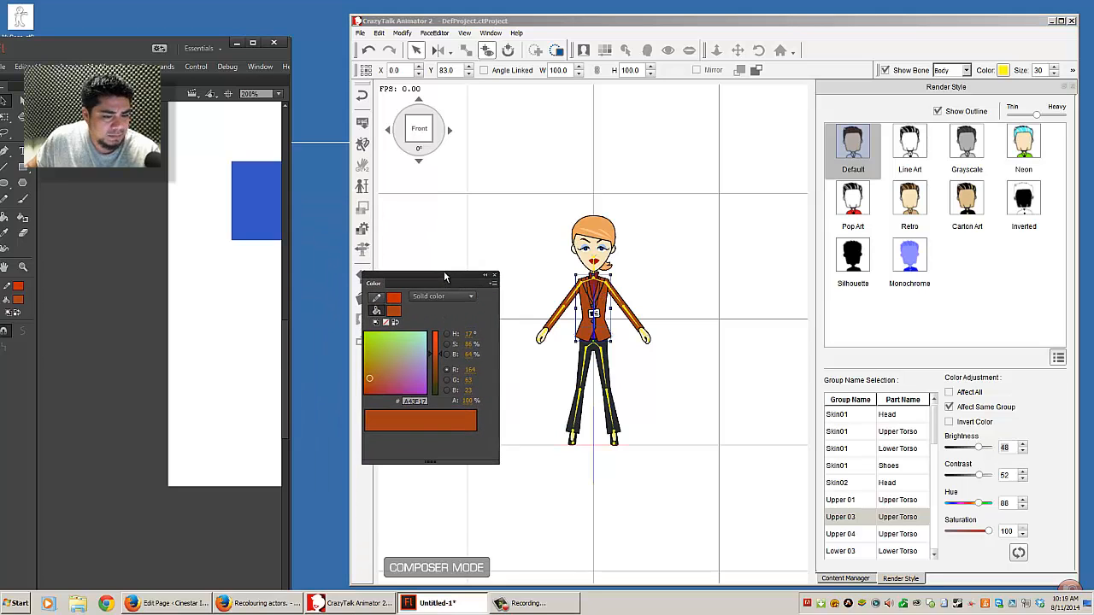
- Sample the jacket's colour as Flash's fill colour and move the Color panel clear of the CrazyTalk Animator canvas
left_click(395, 316)
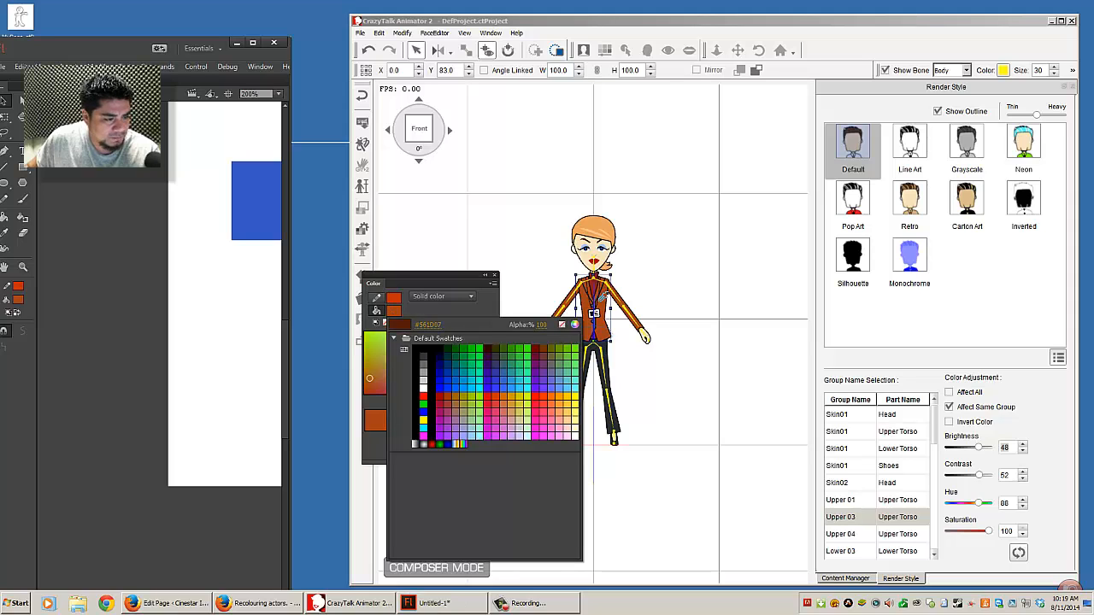
left_click(596, 296)
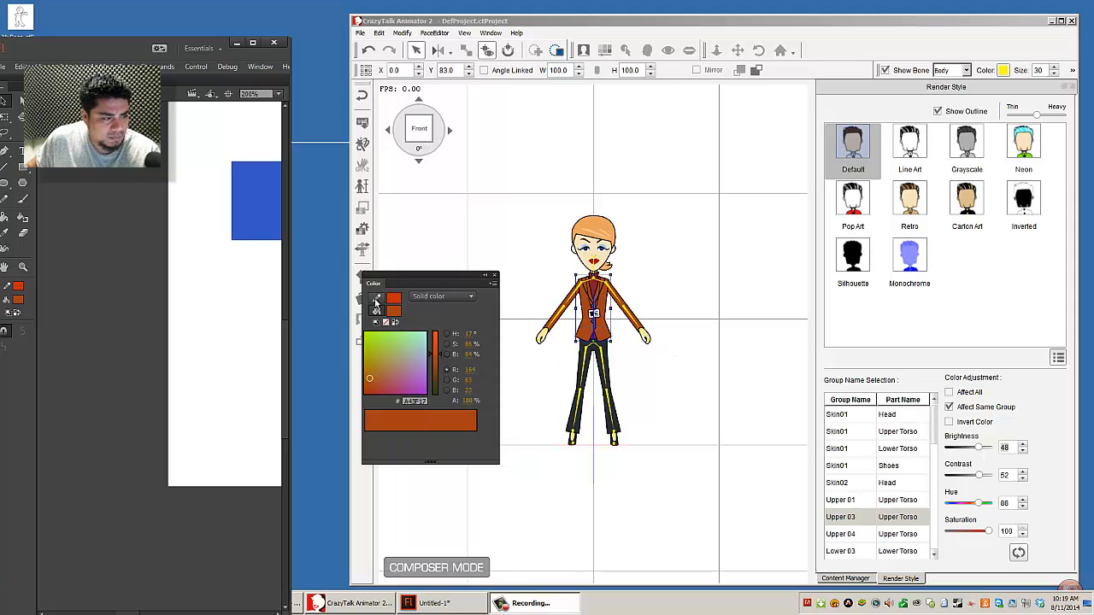
left_click_drag(388, 278, 227, 220)
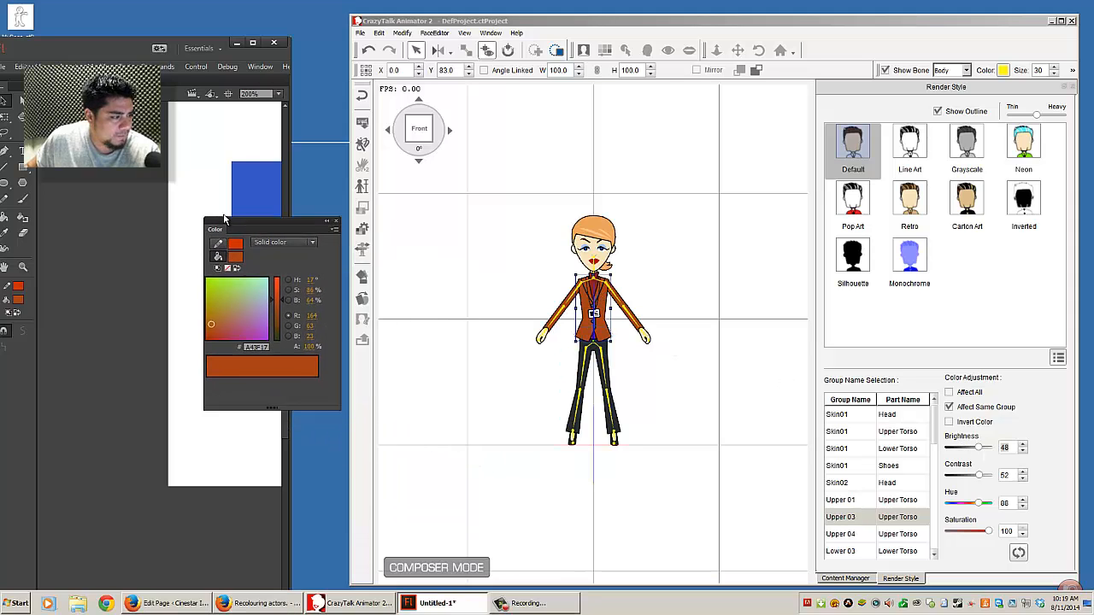
- Return to CrazyTalk Animator and raise the Upper 03 group's brightness to 53
left_click(1023, 443)
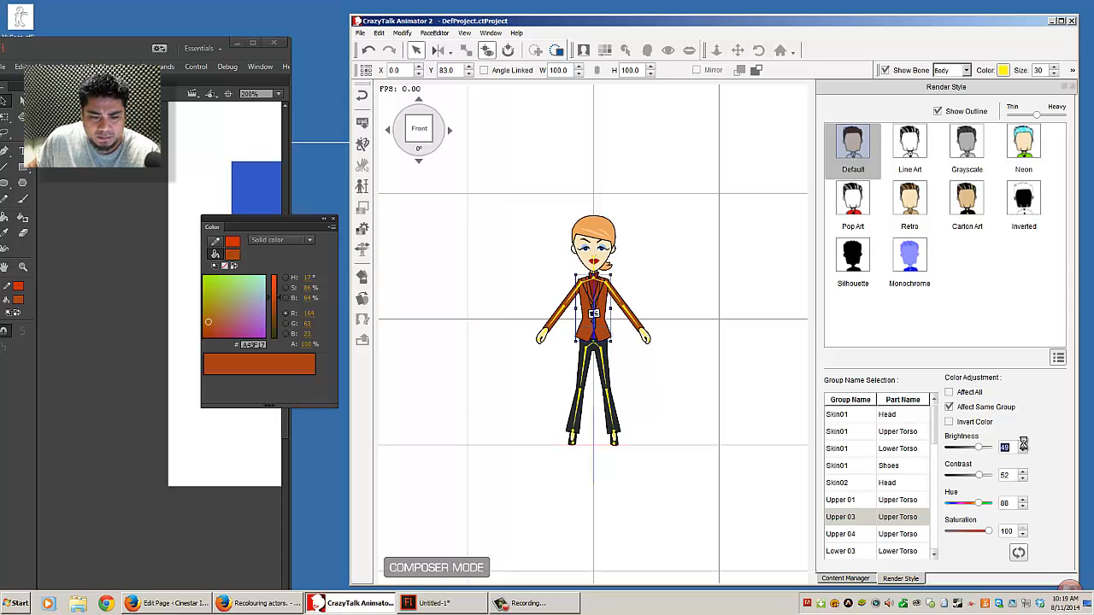
left_click(1023, 444)
left_click(1022, 445)
left_click(1023, 444)
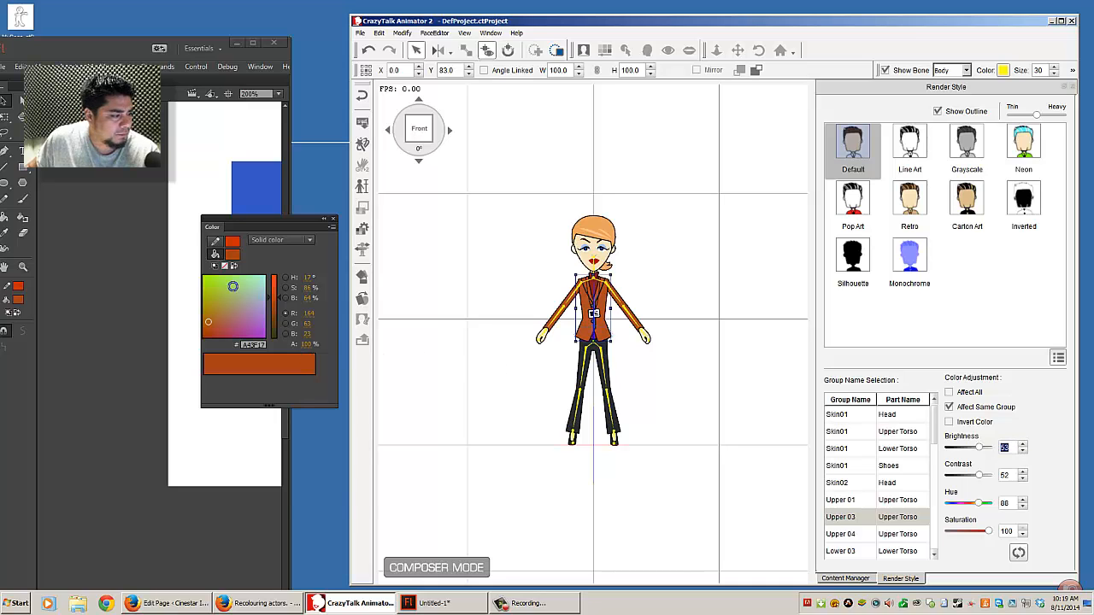
- Switch to Flash, resample the jacket's colour as the fill colour and compare its values with the C42B00 stroke colour
left_click(232, 255)
left_click(603, 305)
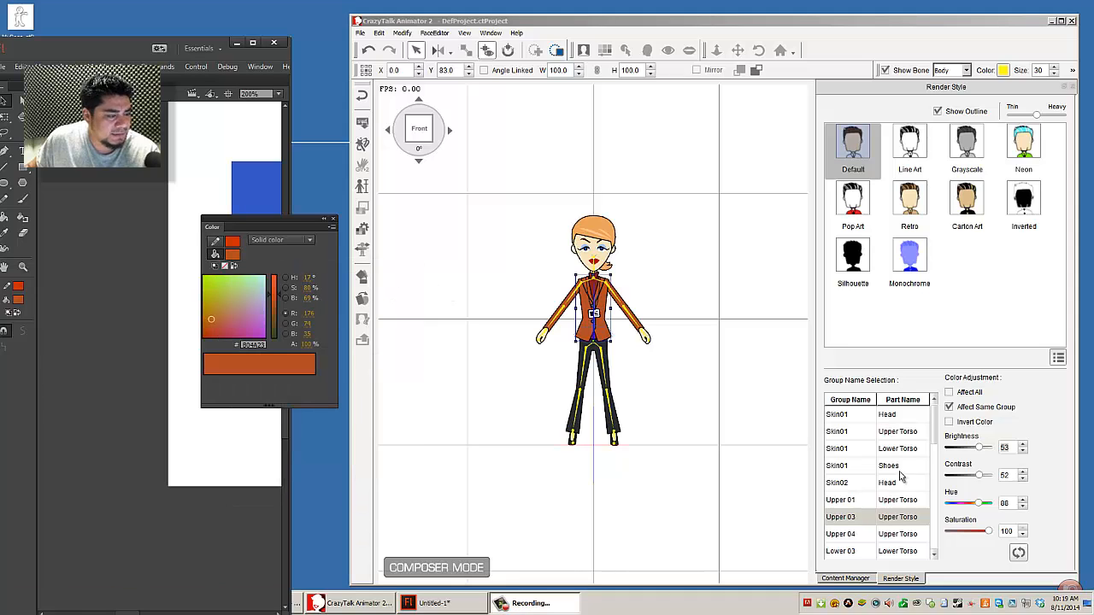
left_click(215, 243)
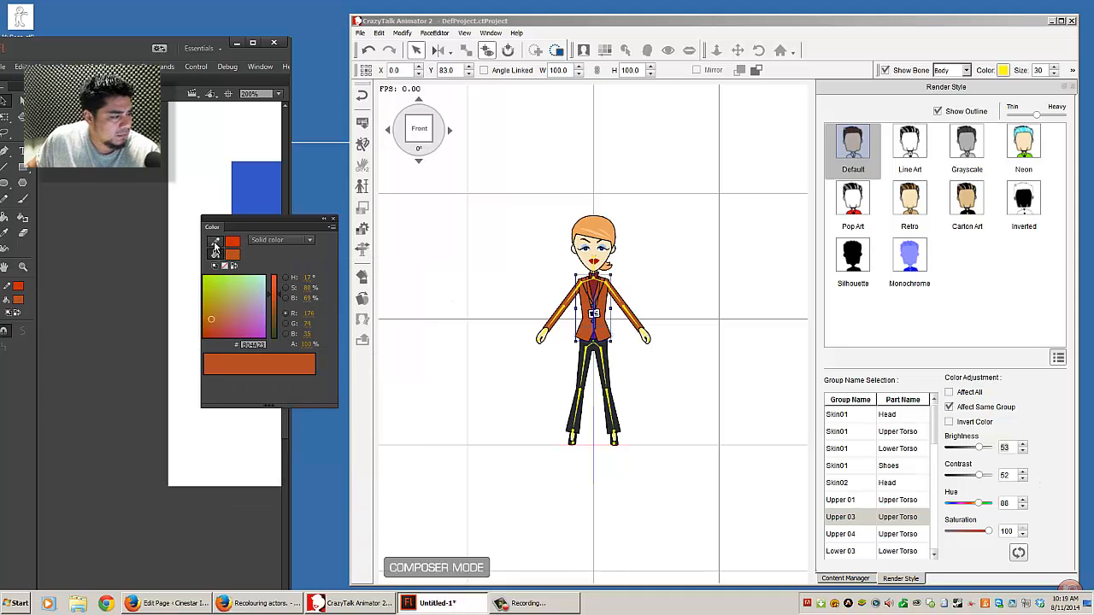
left_click(216, 255)
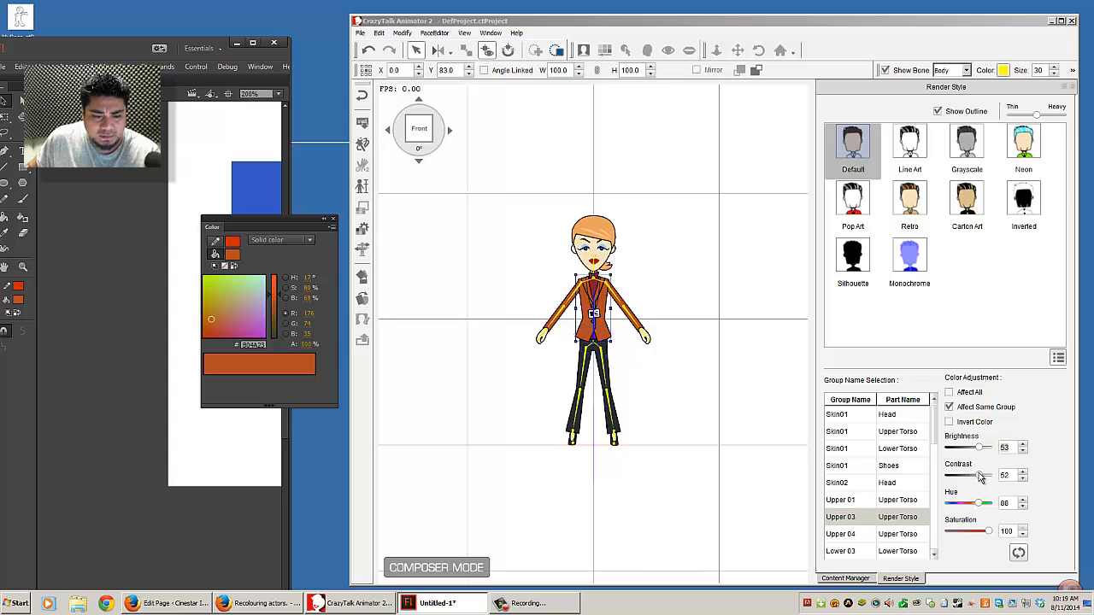
- Raise the Upper 03 group's contrast to 83, then resample the jacket in Flash and compare fill and stroke values
left_click_drag(981, 481, 983, 475)
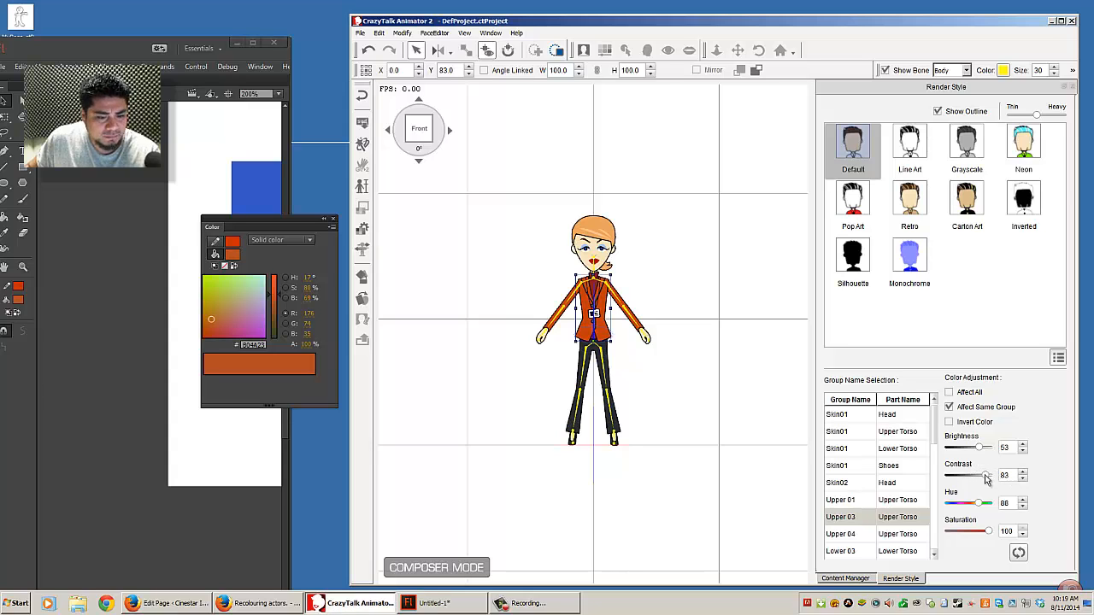
left_click(233, 256)
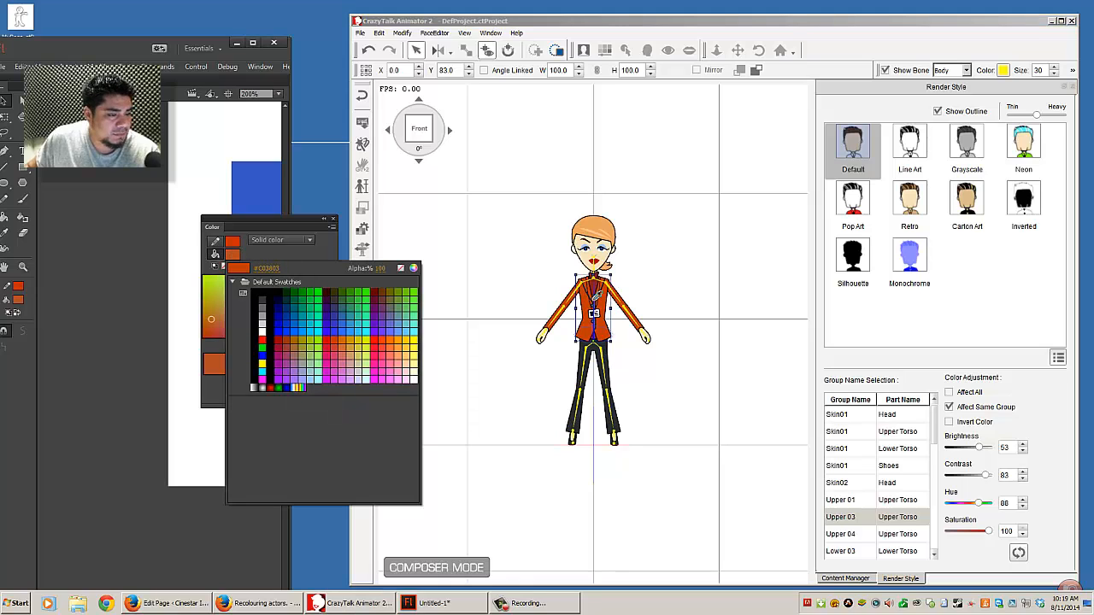
left_click(583, 301)
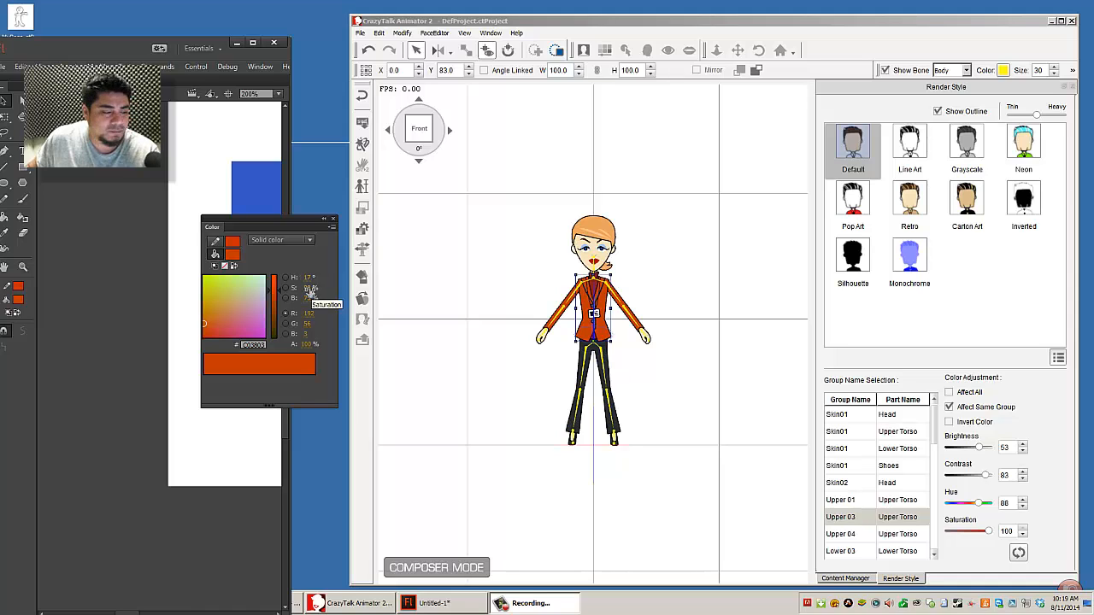
left_click_drag(309, 291, 312, 291)
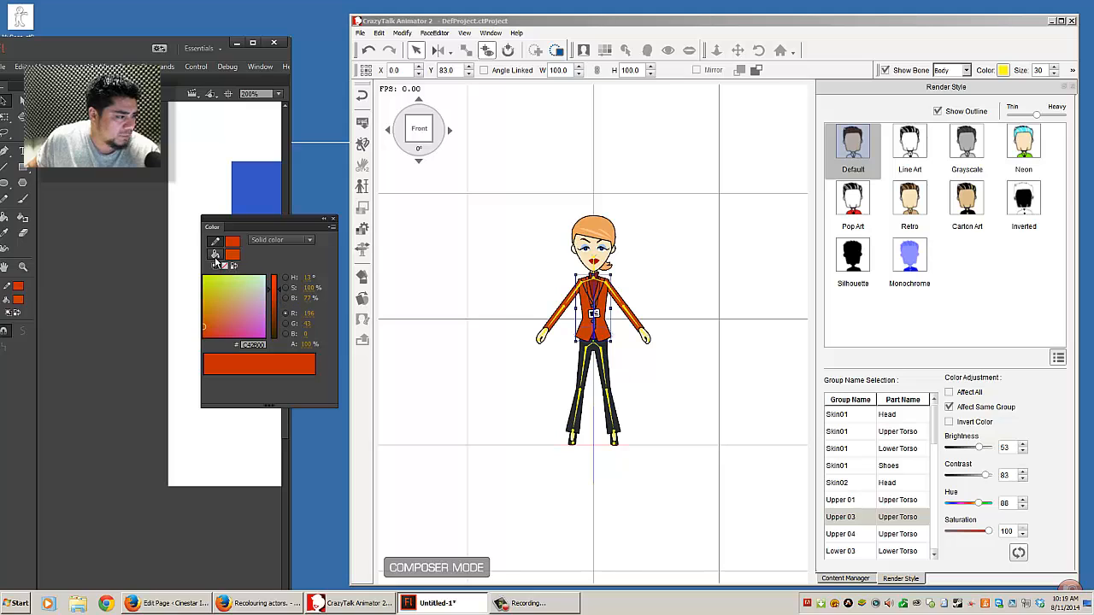
left_click(215, 255)
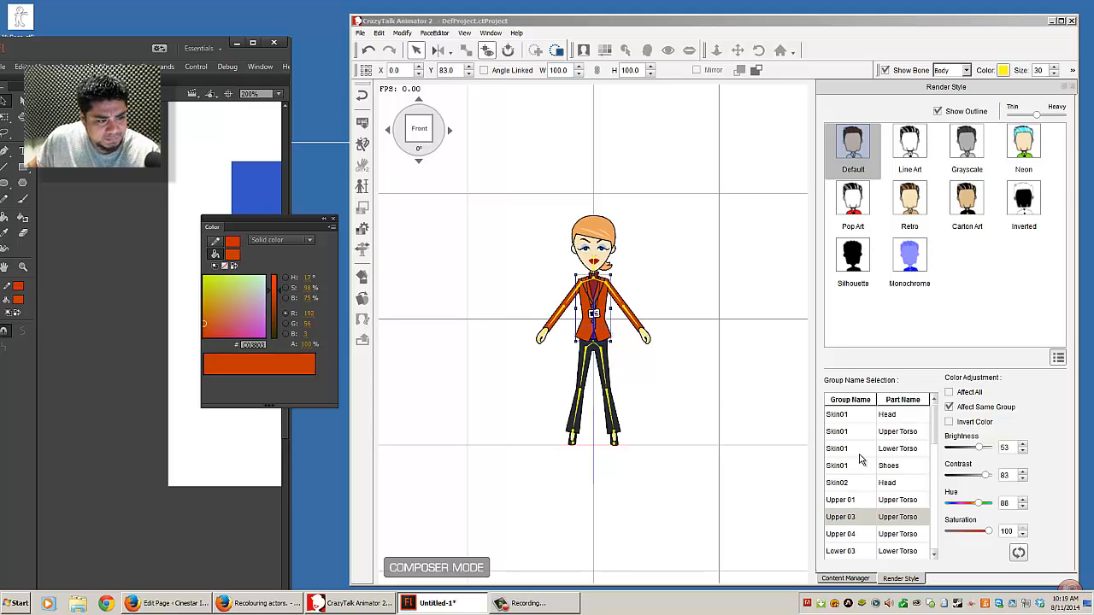
- Raise the Upper 03 group's contrast to 87 and resample the jacket as Flash's fill colour
left_click(1022, 472)
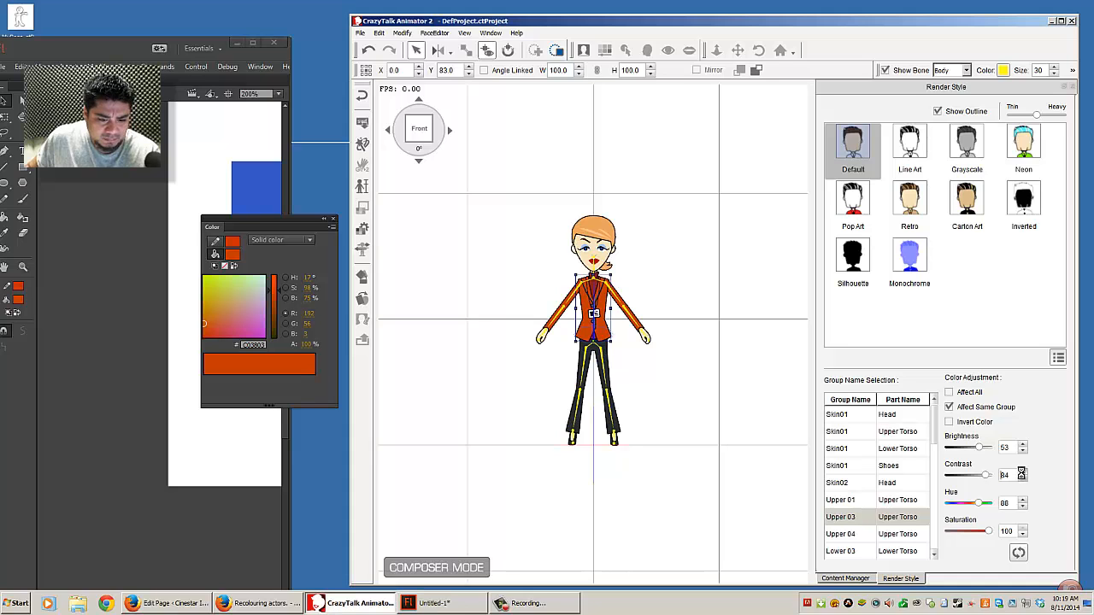
left_click(1022, 472)
left_click(1023, 472)
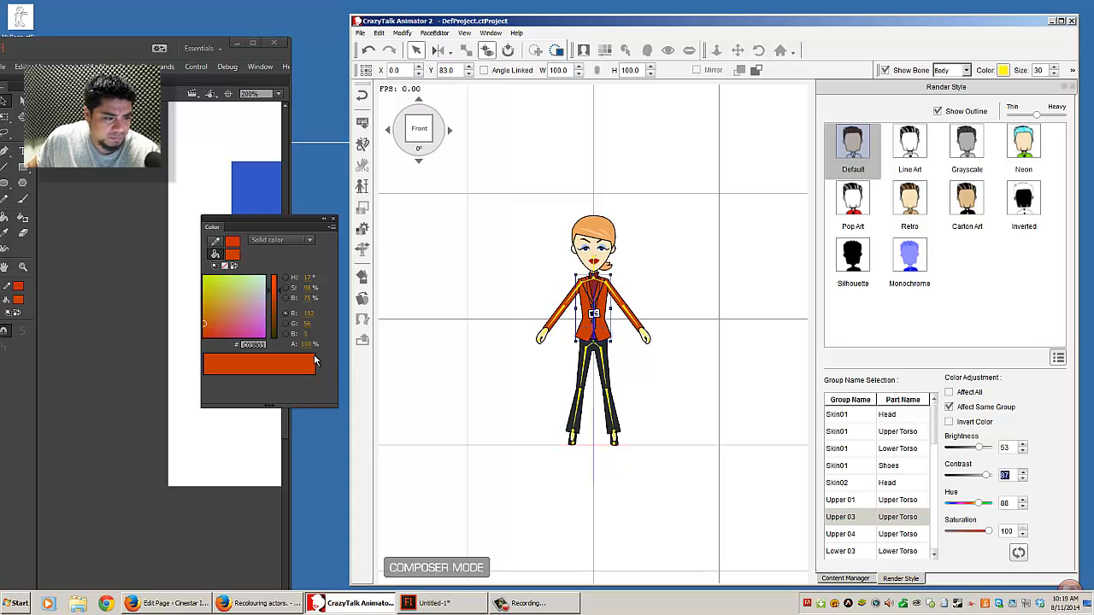
left_click(232, 255)
left_click(601, 298)
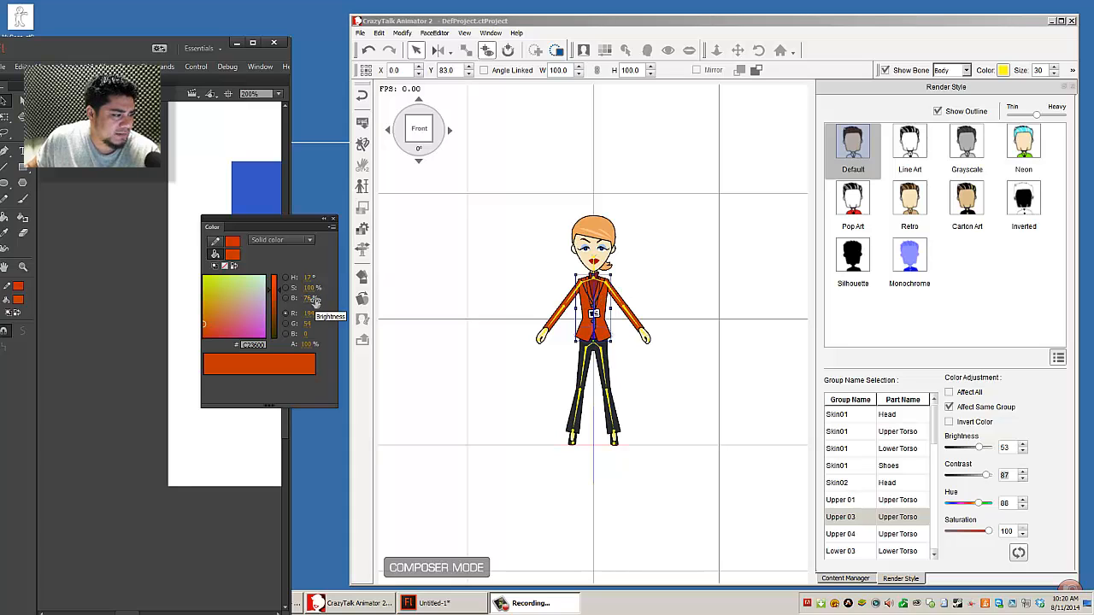
- Set the Upper 03 group's contrast to 89 and sample the jacket again as Flash's fill colour
left_click(1008, 475)
left_click(233, 255)
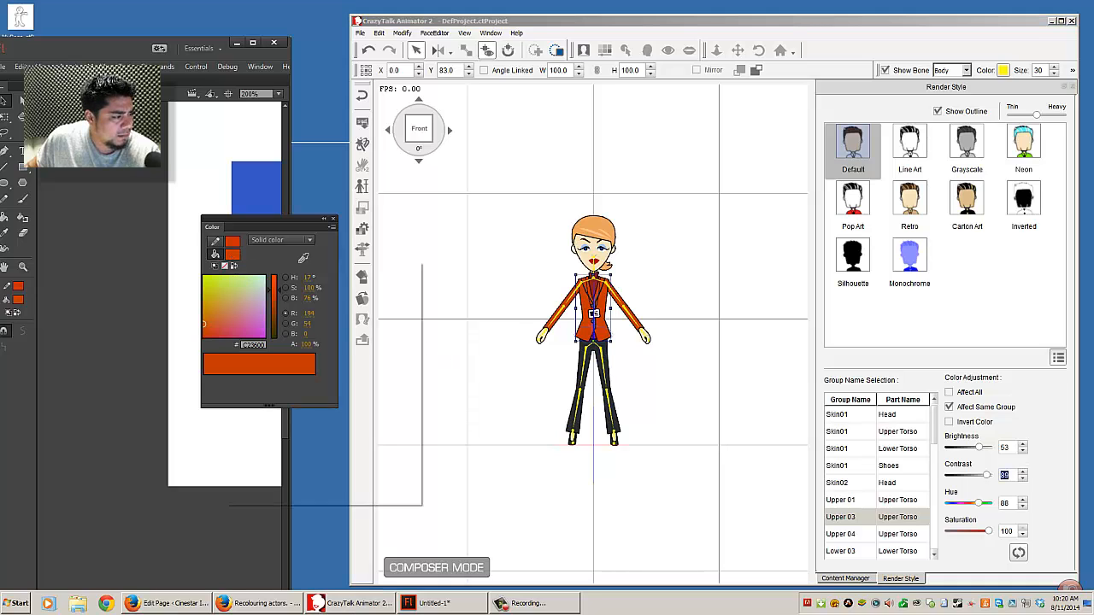
left_click(582, 321)
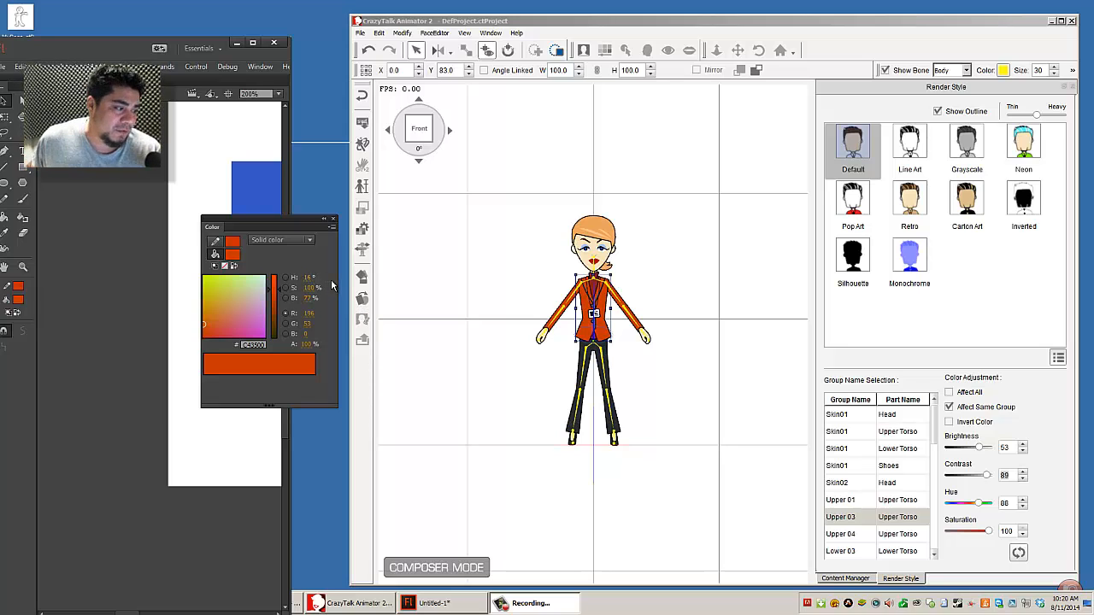
- Try a brightness of 55 on the Upper 03 group and sample the resulting jacket colour in Flash
left_click(1024, 444)
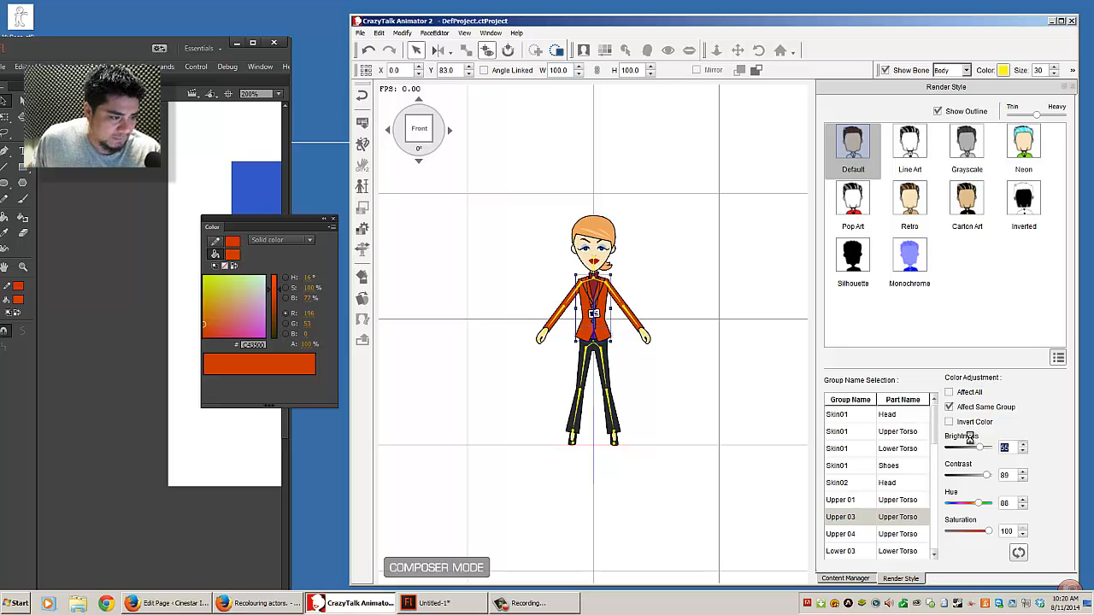
left_click(238, 253)
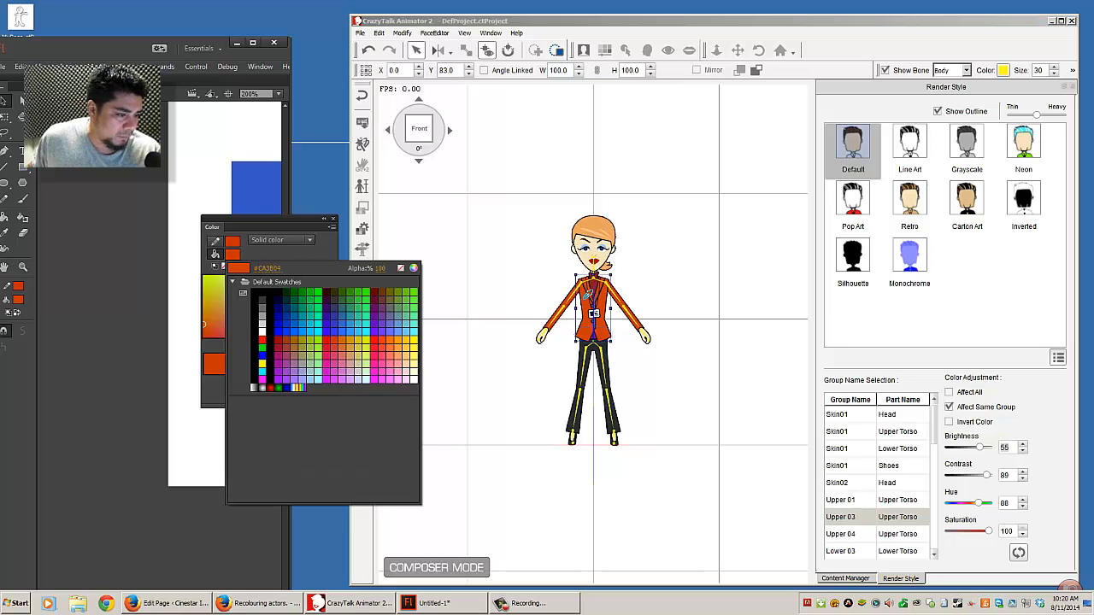
left_click(581, 294)
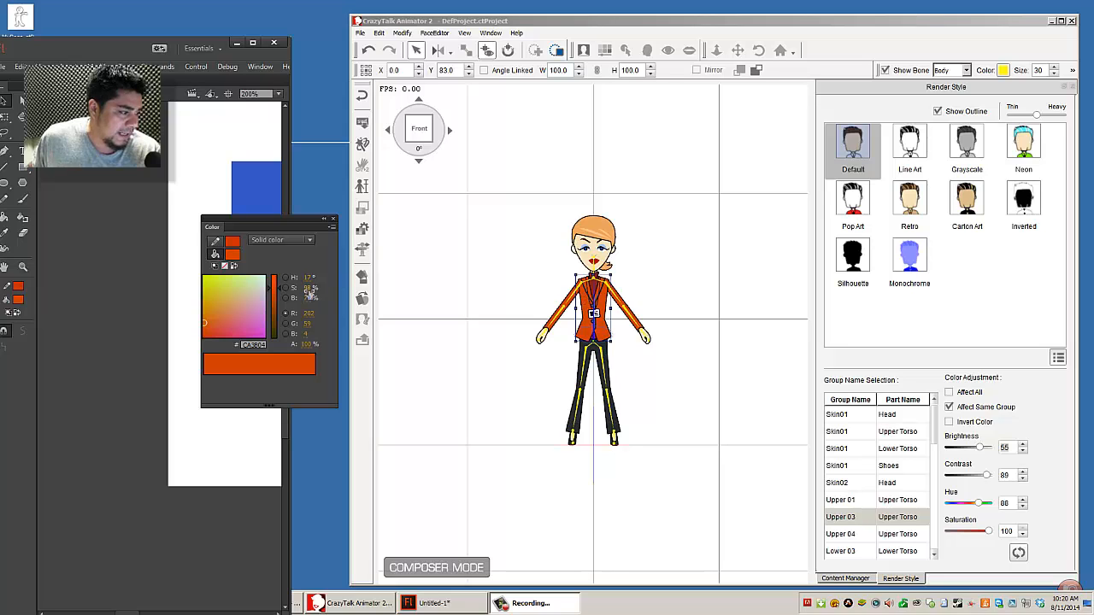
- Lower the Upper 03 group's brightness to 52 and resample the jacket as Flash's fill colour
left_click(1023, 451)
left_click(1023, 450)
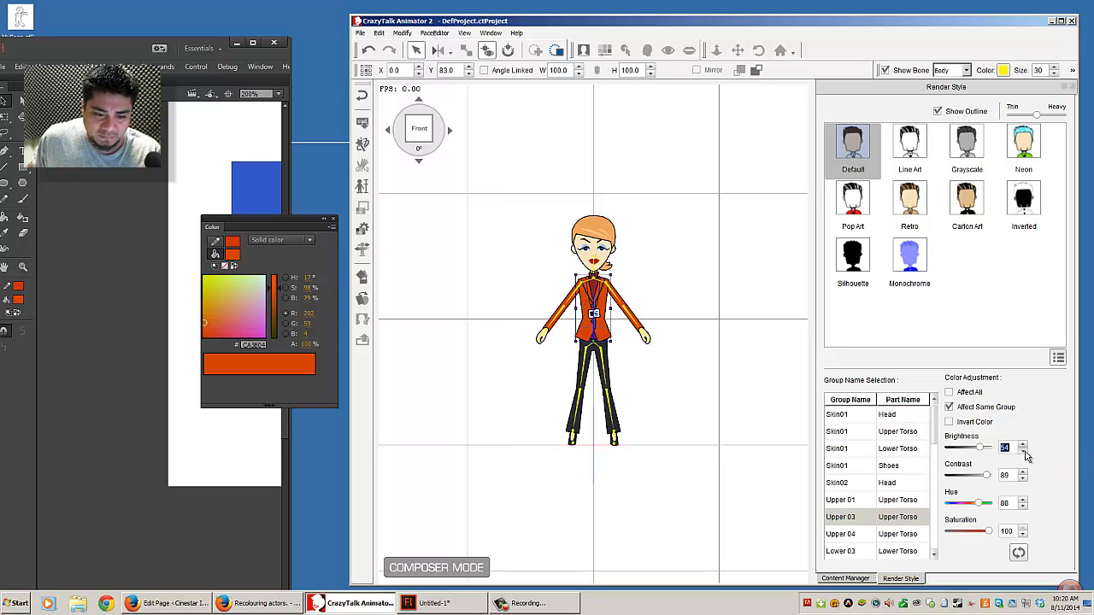
left_click(1024, 450)
left_click(233, 254)
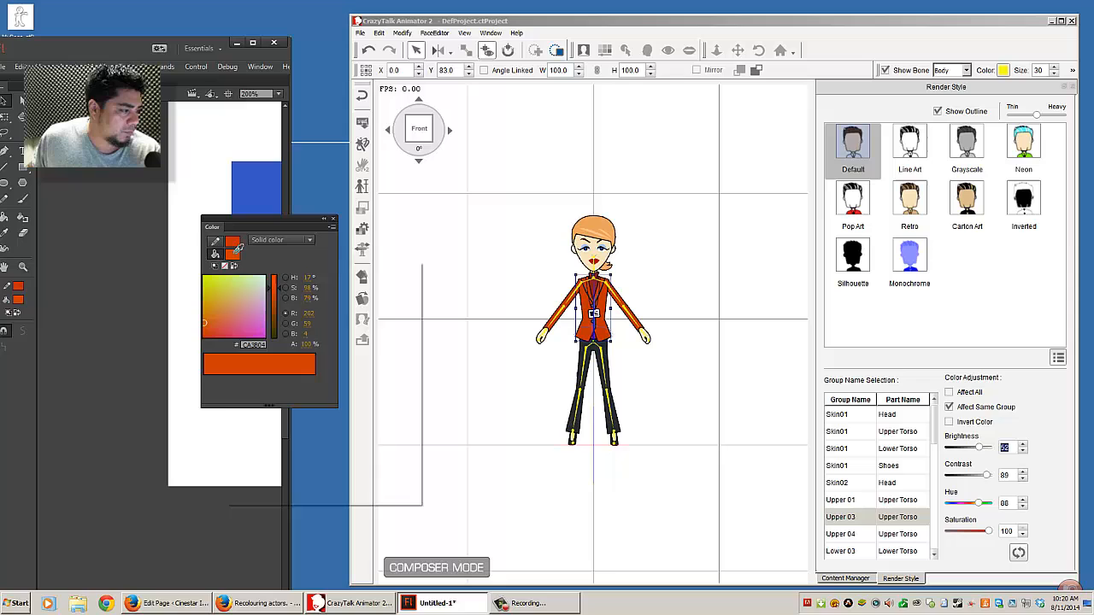
left_click(580, 299)
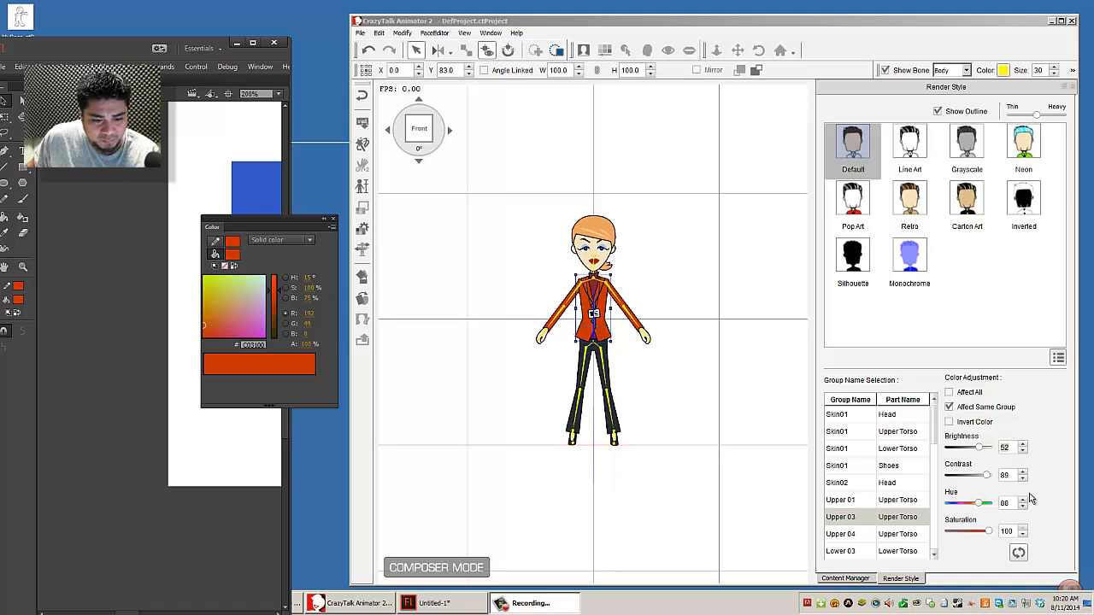
- Set the Upper 03 group's brightness to 54 and hue to 89, sampling the jacket's new colour in Flash
left_click(1022, 445)
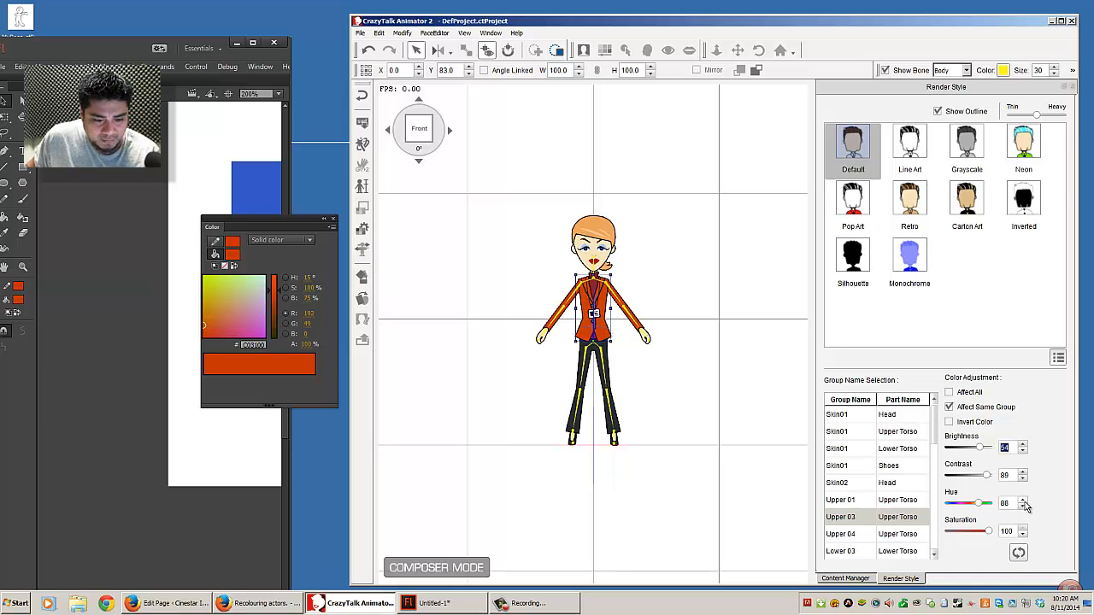
left_click(1022, 504)
left_click(233, 255)
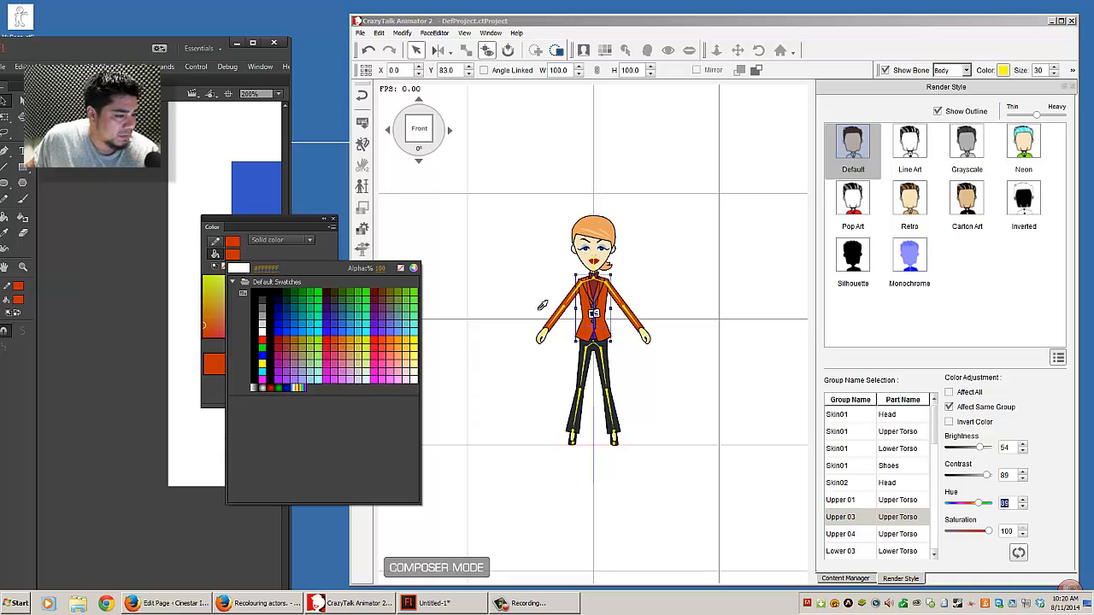
left_click(585, 300)
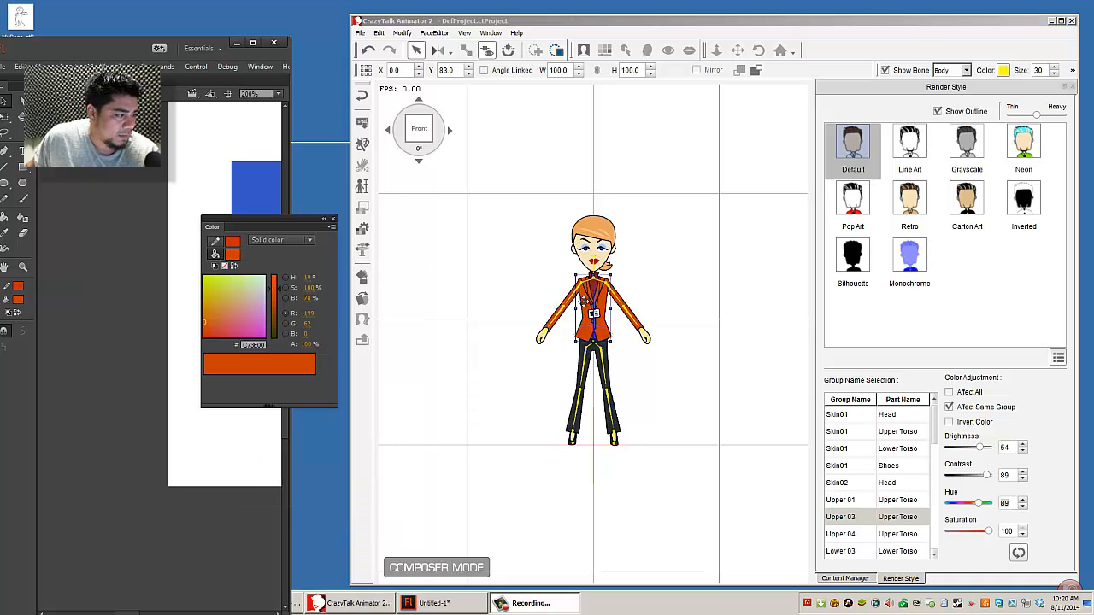
- Reduce the Upper 03 group's hue to 85 and resample the jacket as Flash's fill colour
left_click(1021, 505)
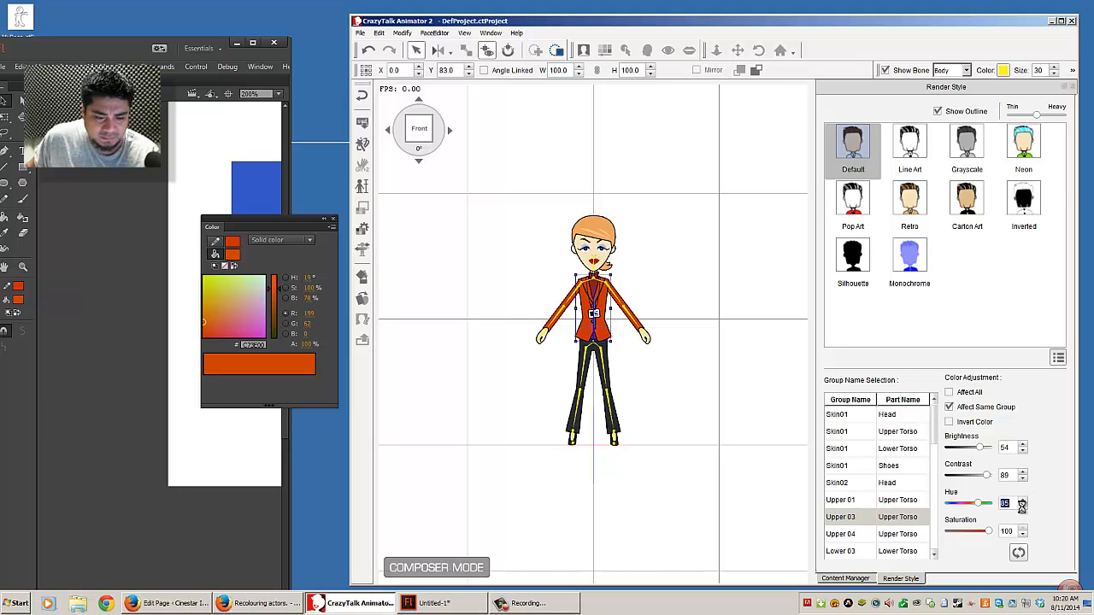
left_click(241, 257)
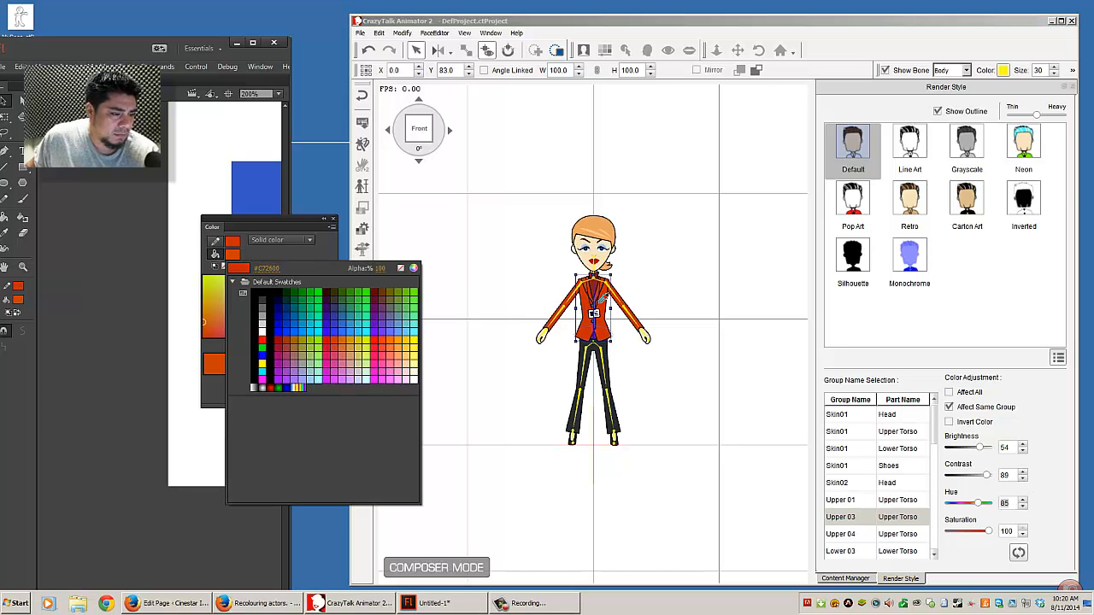
left_click(604, 299)
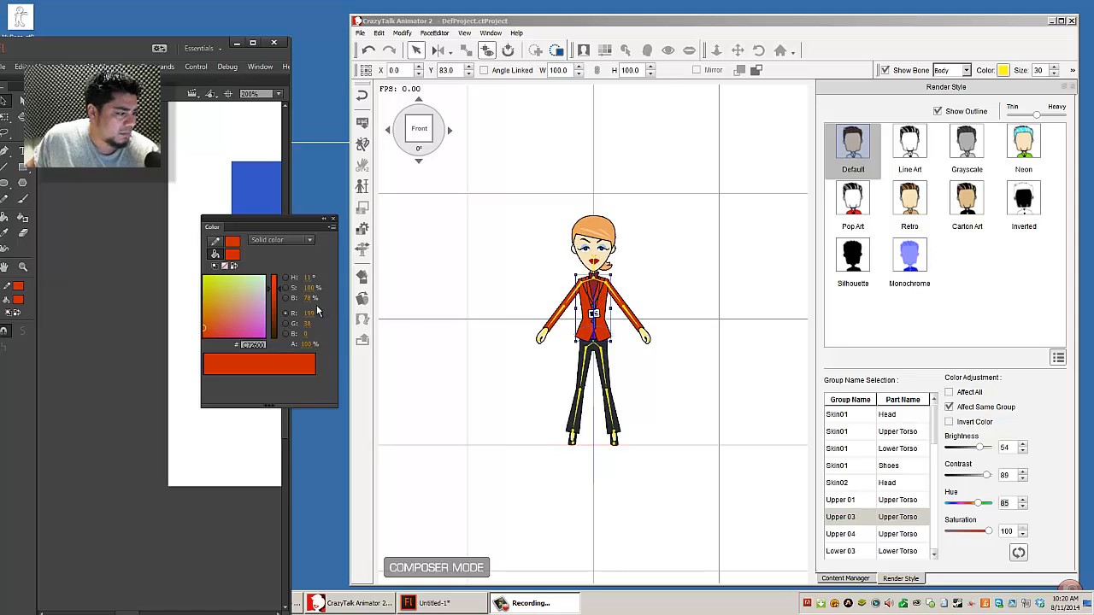
- Try a brightness of 56 on the Upper 03 group and sample the jacket's colour in Flash
left_click(1023, 443)
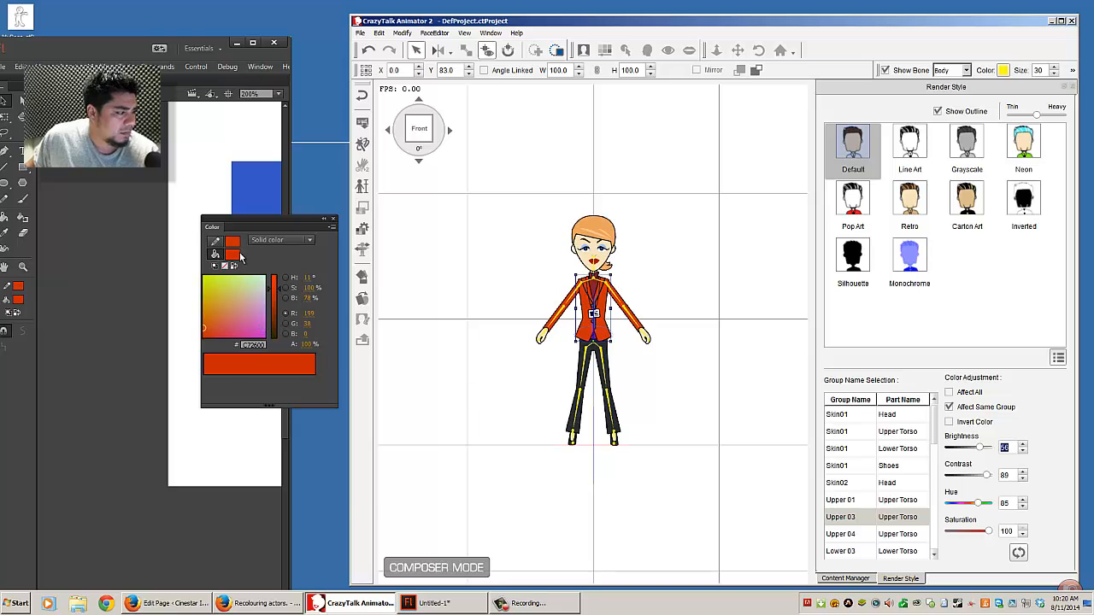
left_click(241, 258)
left_click(585, 299)
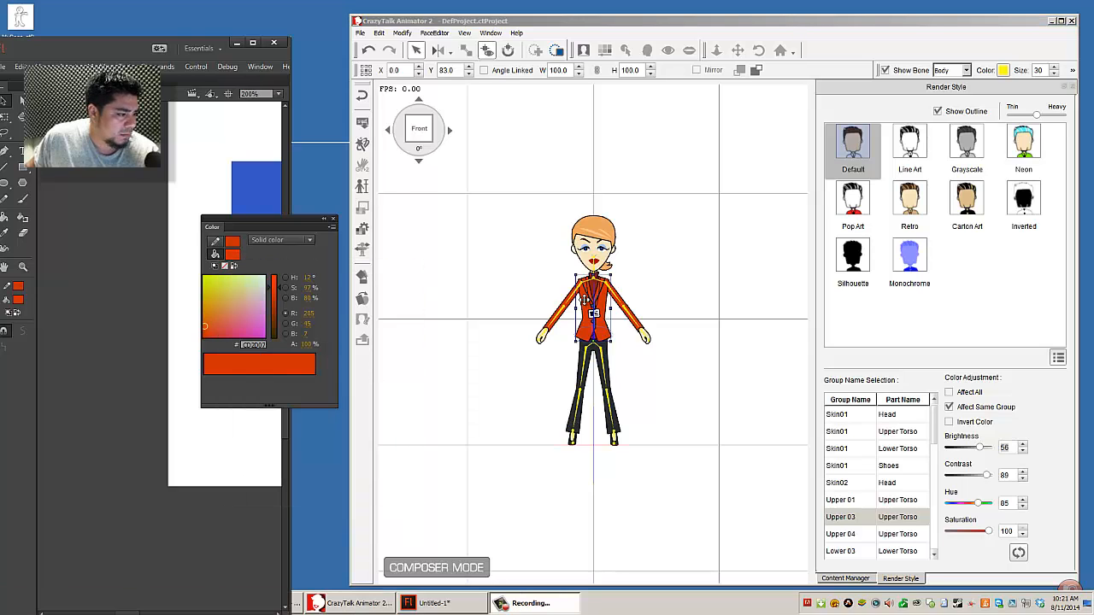
- Lower the Upper 03 group's brightness to 53 and resample the jacket as Flash's fill colour
left_click(1023, 451)
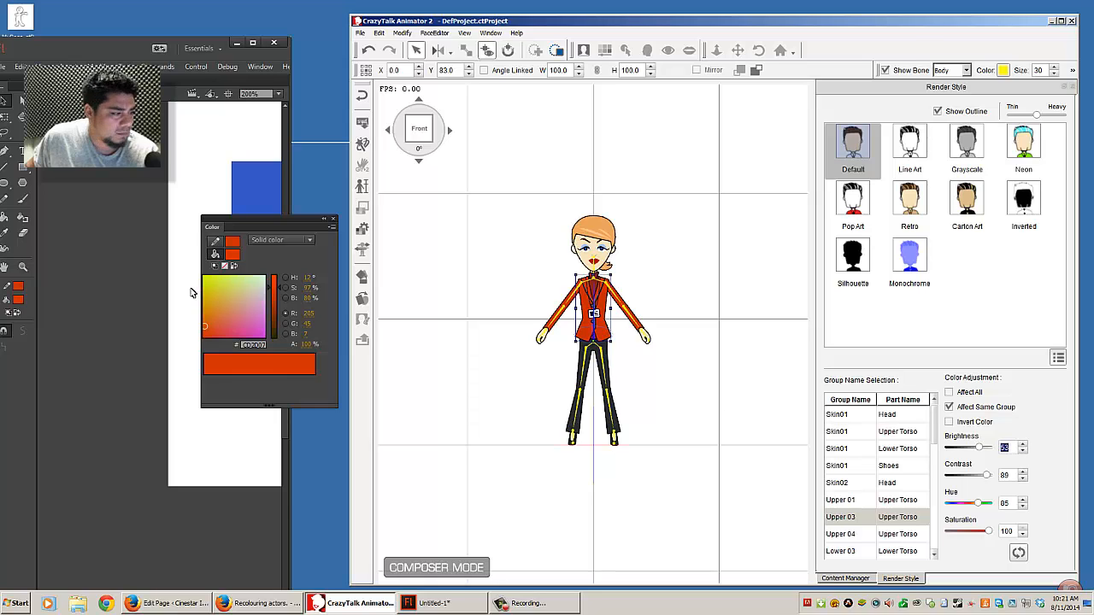
left_click(231, 259)
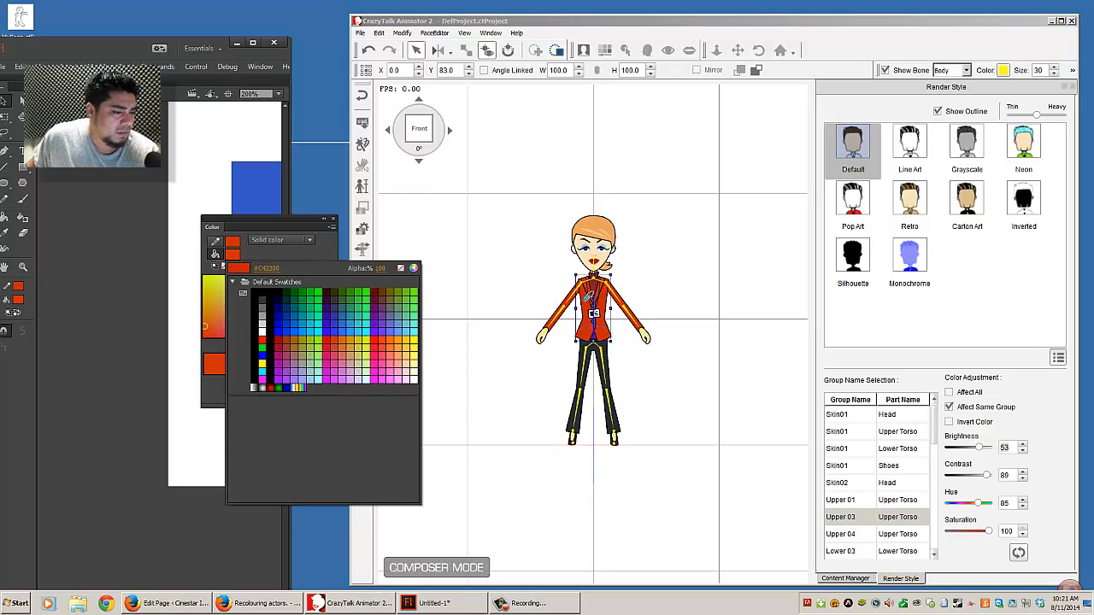
left_click(585, 299)
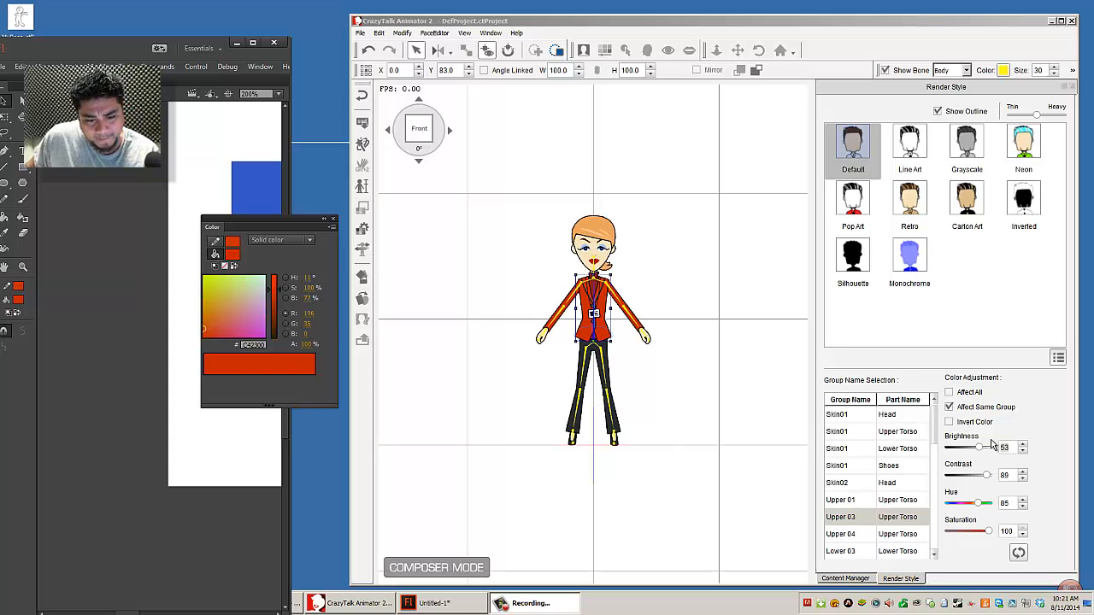
- Try a brightness of 51 on the Upper 03 group and sample the jacket's colour in Flash
left_click(1022, 450)
left_click(1021, 451)
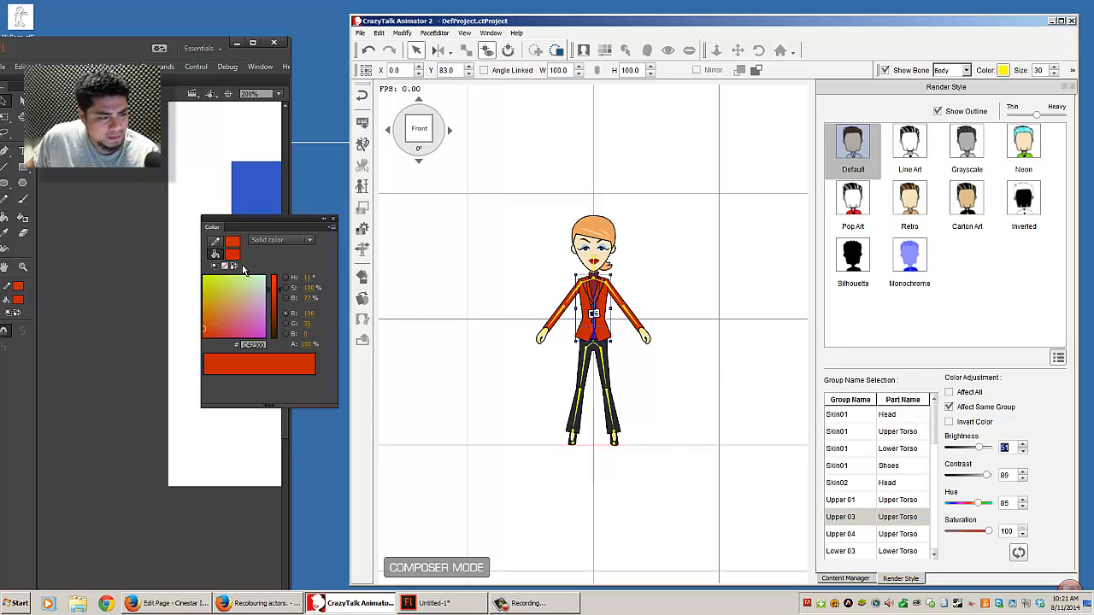
left_click(233, 257)
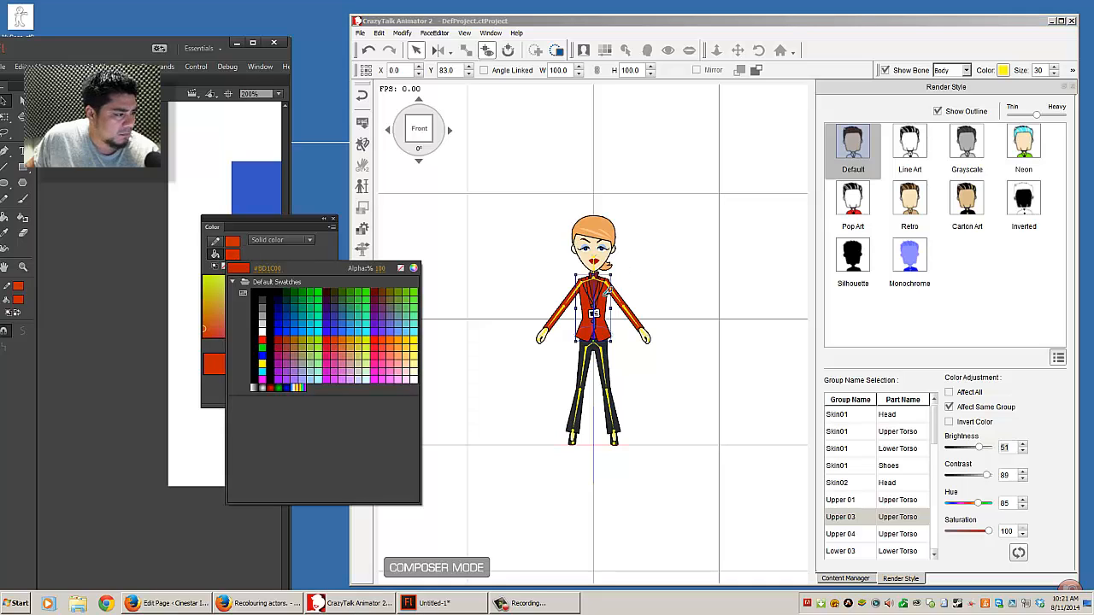
left_click(605, 294)
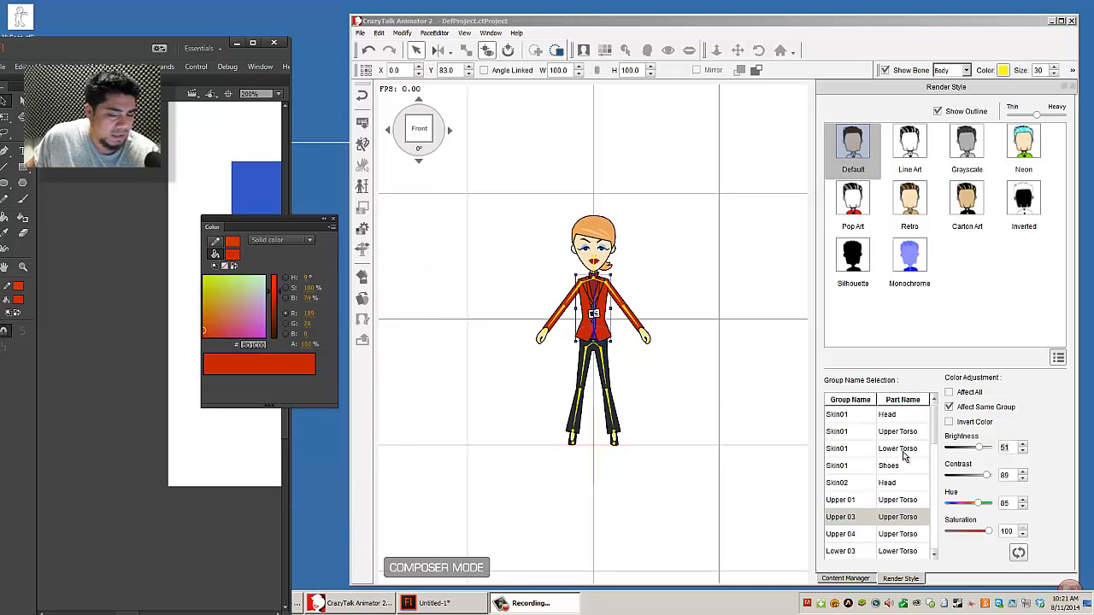
- Set the Upper 03 group's brightness to 53 and contrast to 91, then sample the jacket as Flash's fill colour
left_click(1022, 444)
left_click(1022, 445)
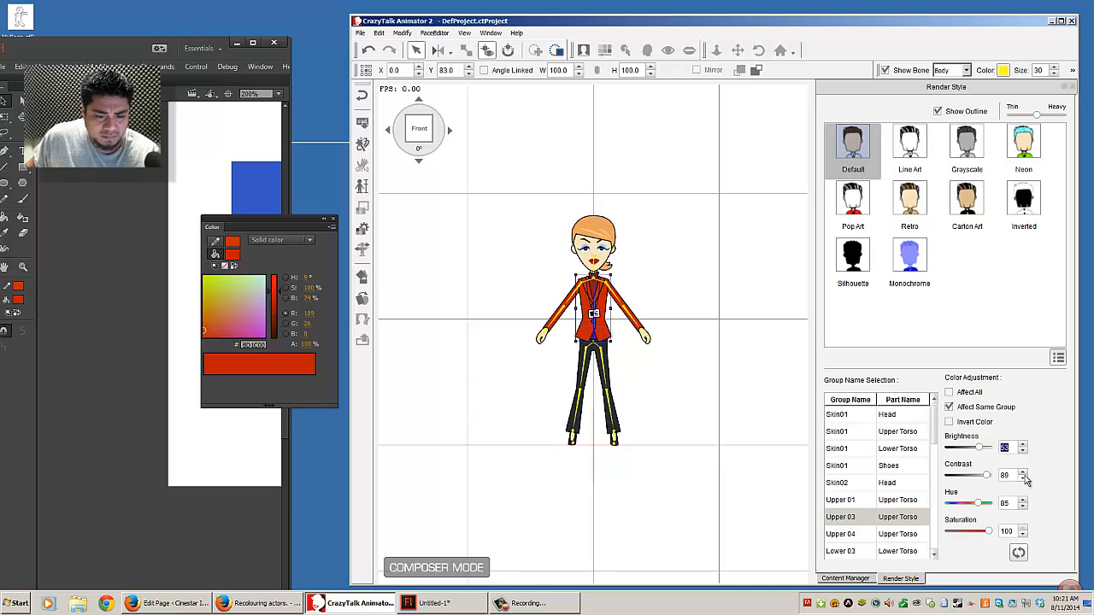
left_click(1022, 472)
left_click(1021, 471)
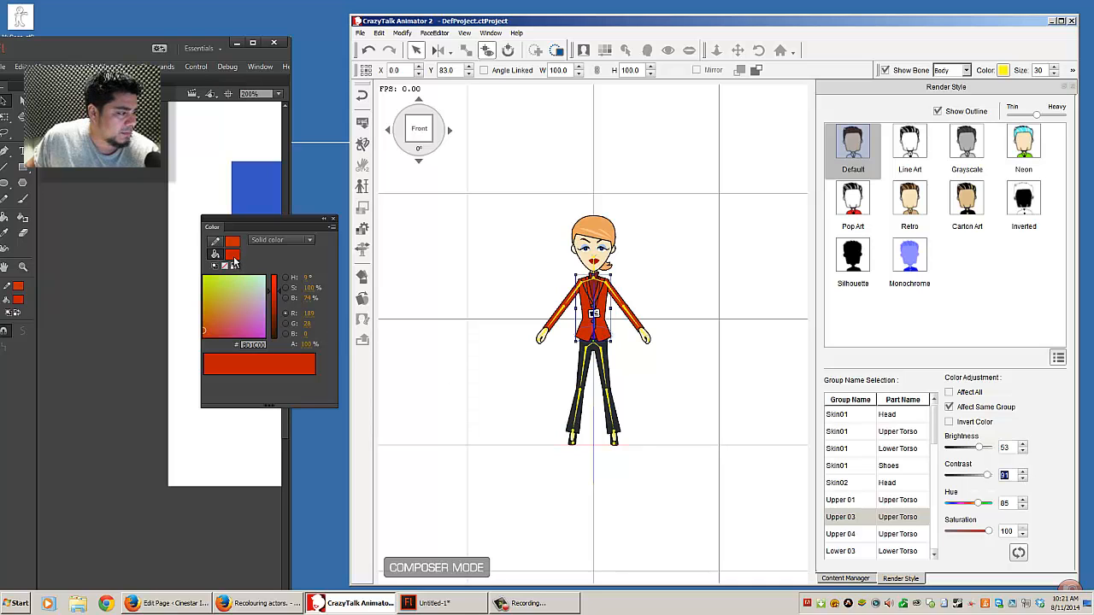
left_click(234, 256)
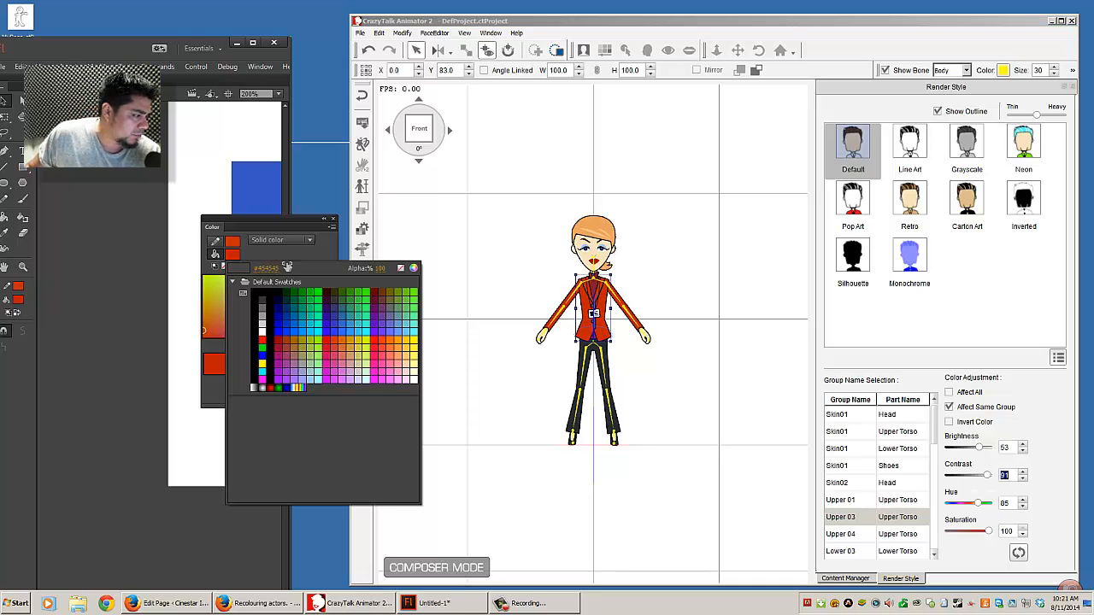
left_click(586, 296)
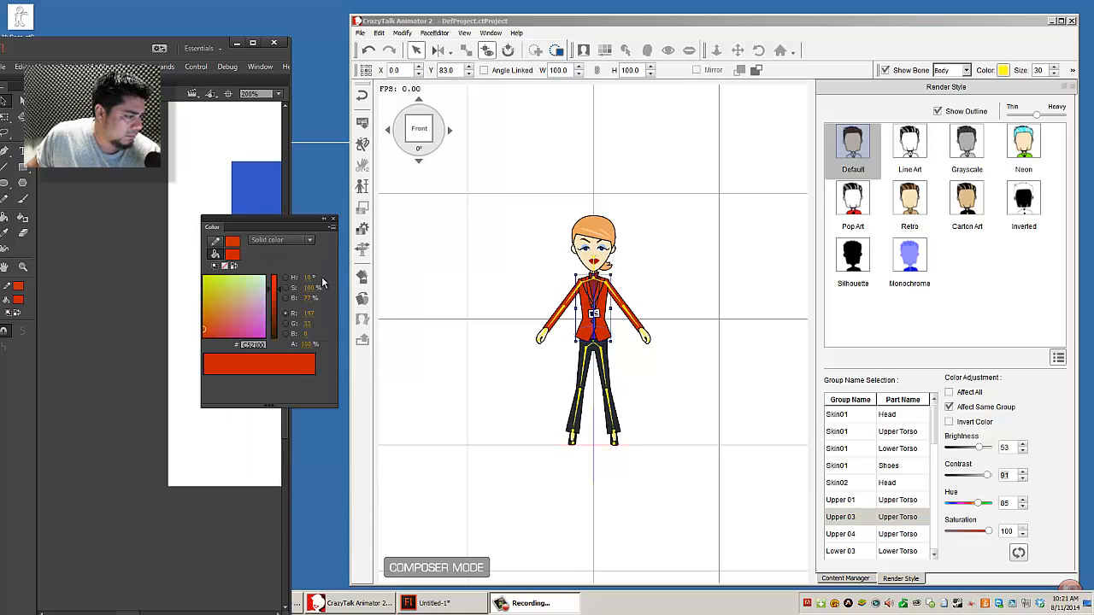
- Try a contrast of 93 on the Upper 03 group, reduce it to 90 and resample the jacket in Flash
left_click(1024, 477)
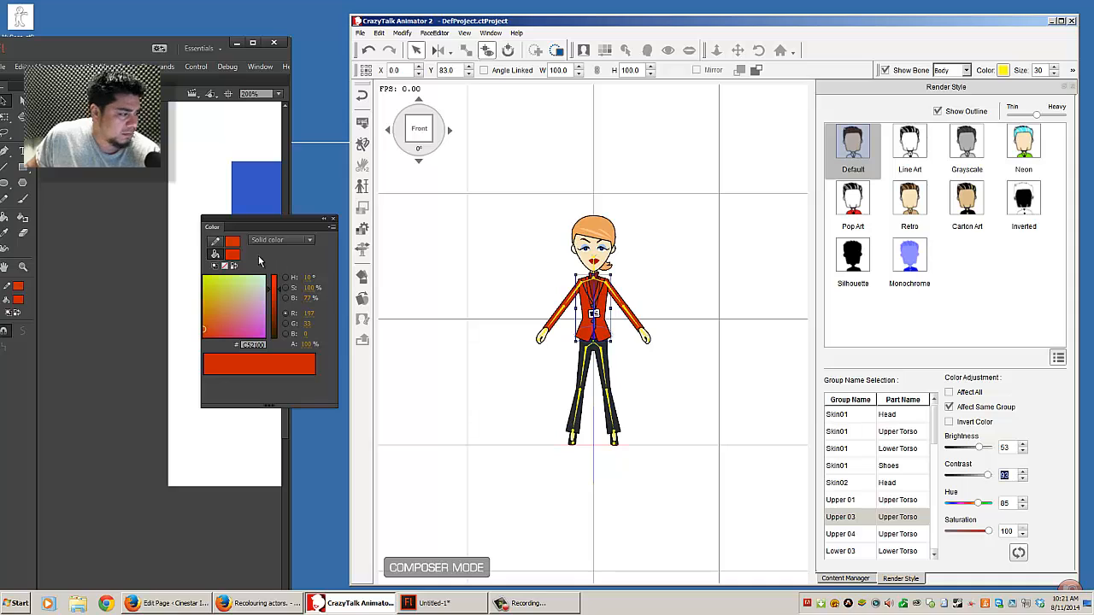
left_click(1023, 479)
left_click(1023, 479)
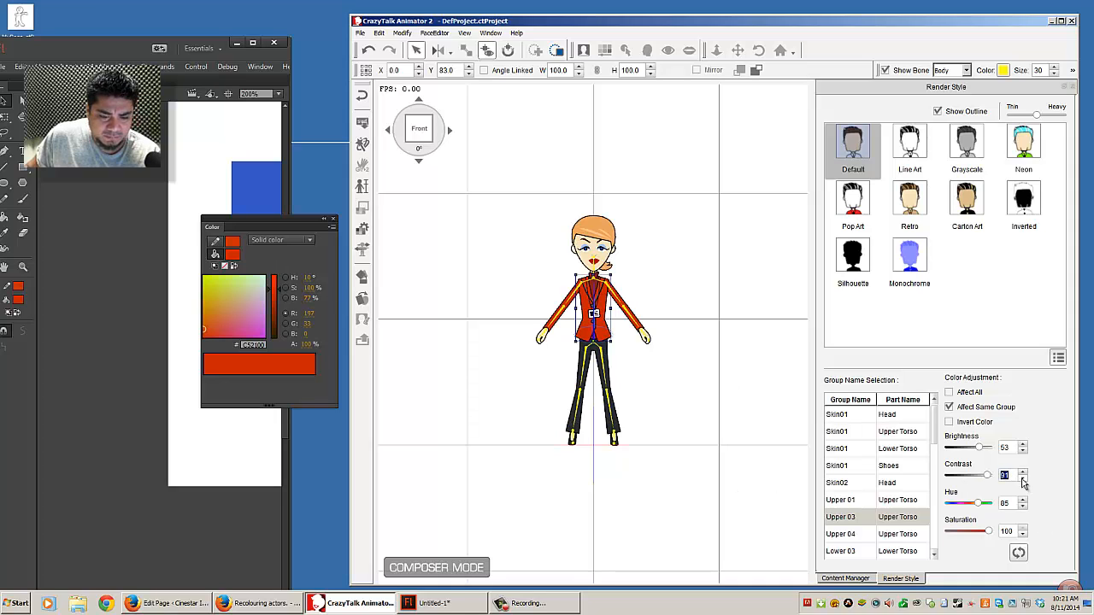
left_click(1023, 479)
left_click(233, 254)
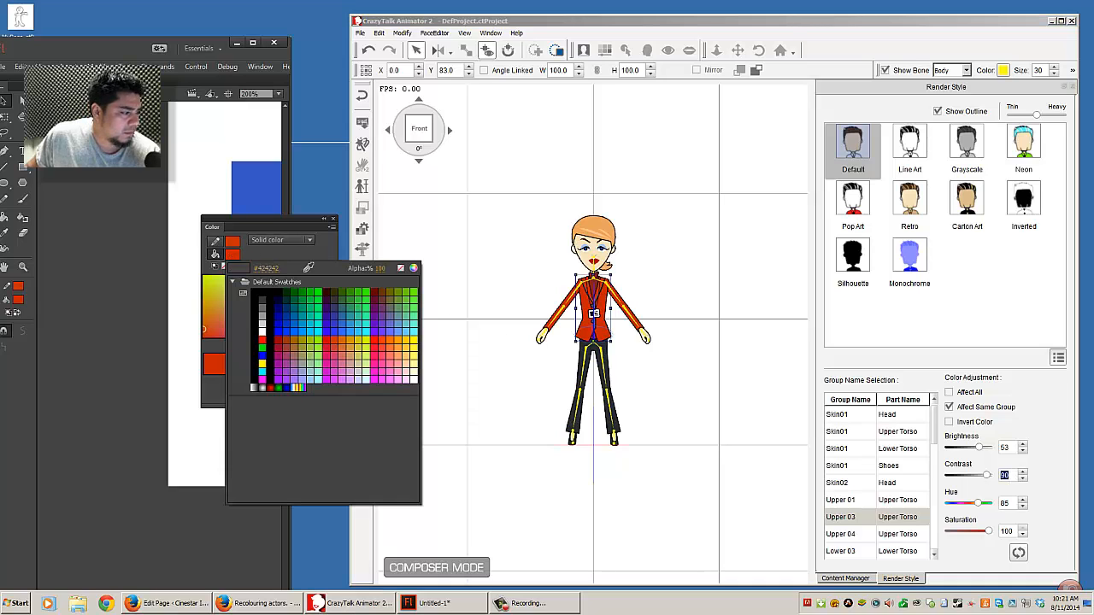
left_click(582, 295)
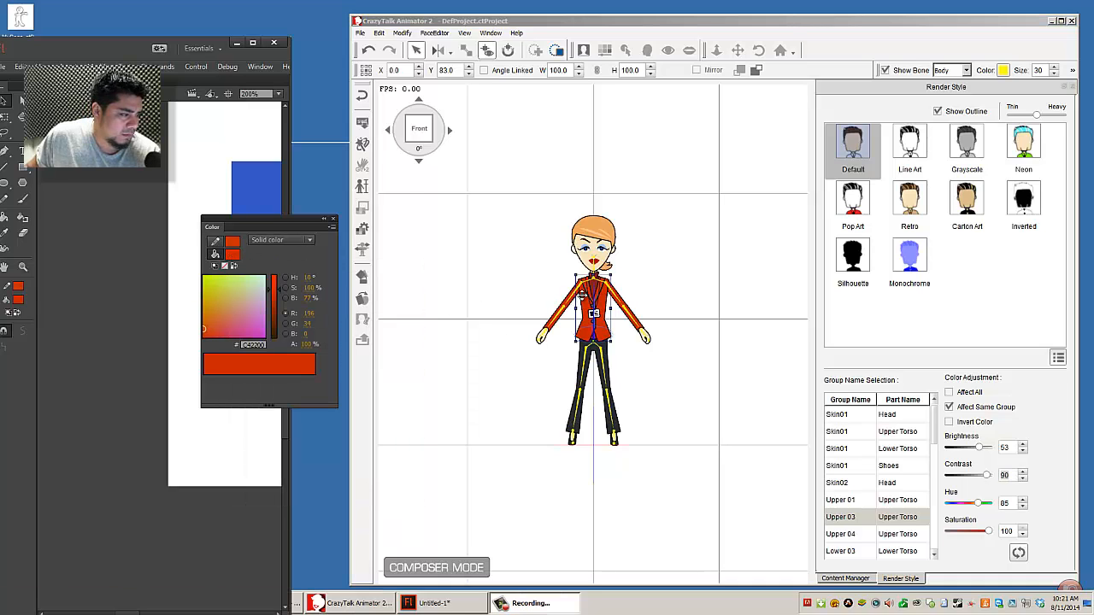
- Lower the Upper 03 group's contrast to 87 and resample the jacket as Flash's fill colour
left_click(1023, 478)
left_click(1024, 480)
left_click(1023, 478)
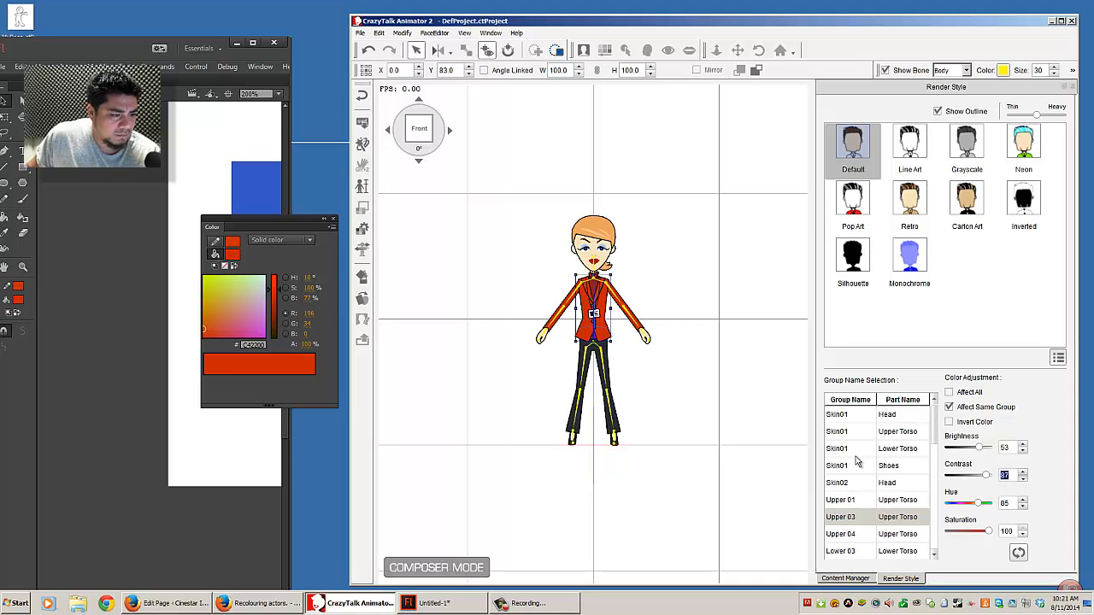
left_click(234, 255)
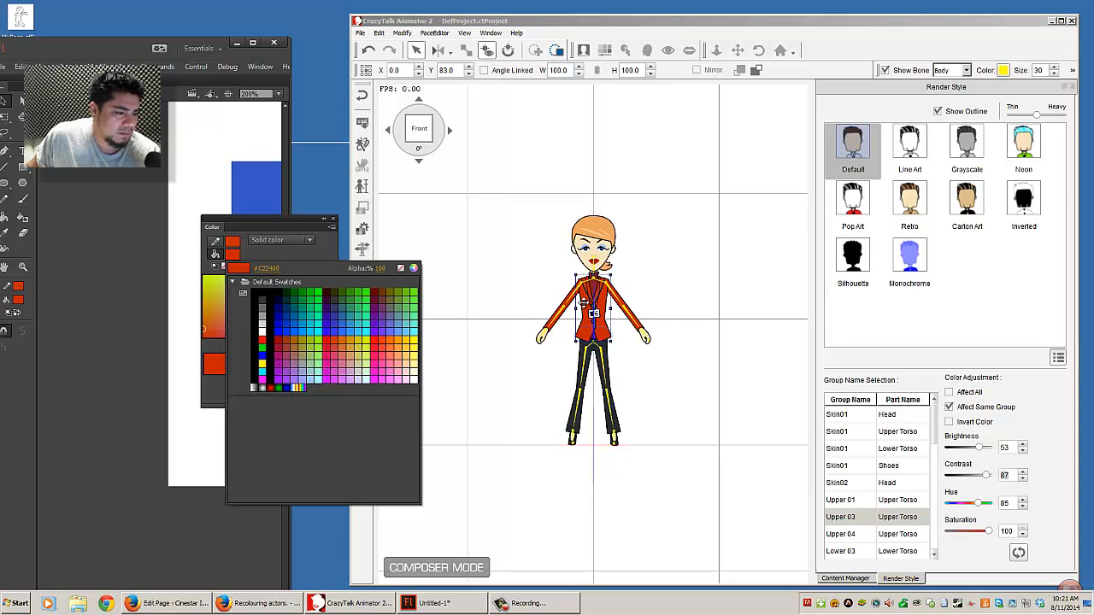
left_click(582, 303)
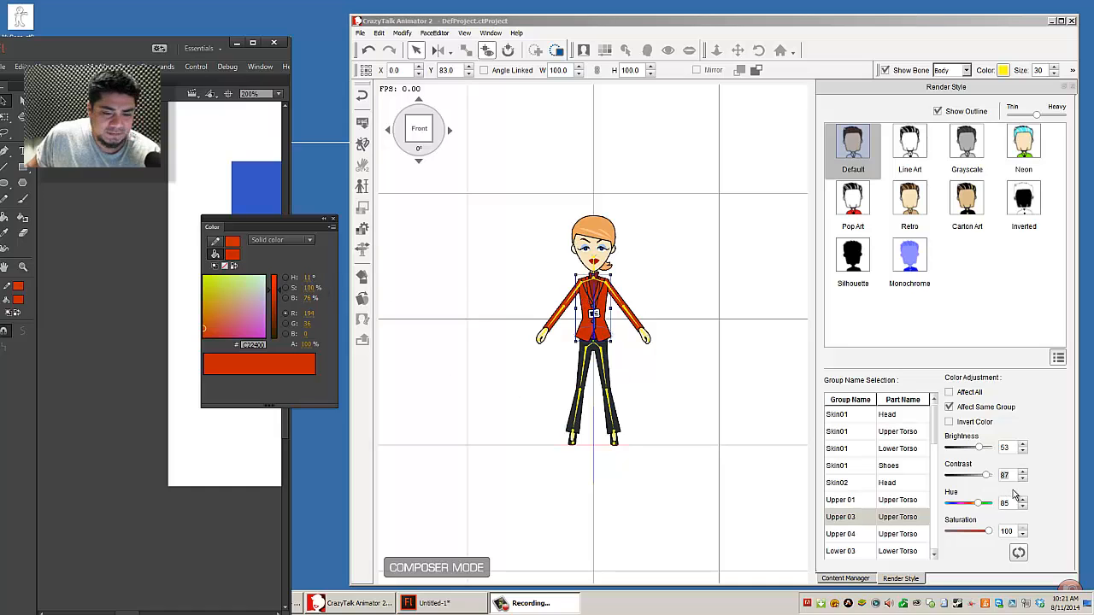
- Raise the Upper 03 group's brightness to 55 and hue to 87, sampling the jacket in Flash after each change
left_click(1022, 446)
left_click(233, 254)
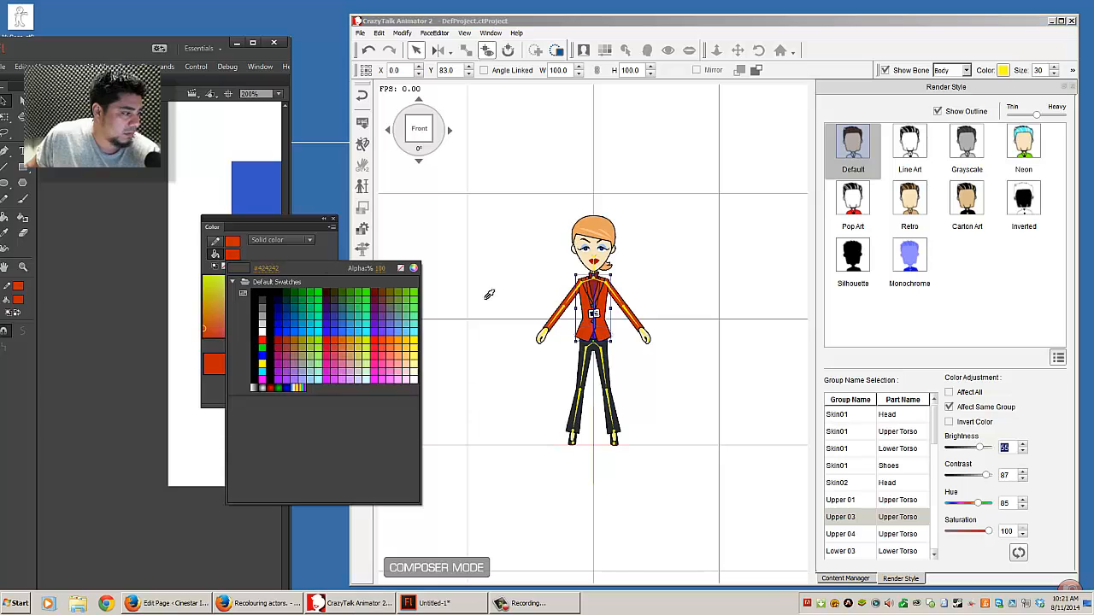
left_click(587, 306)
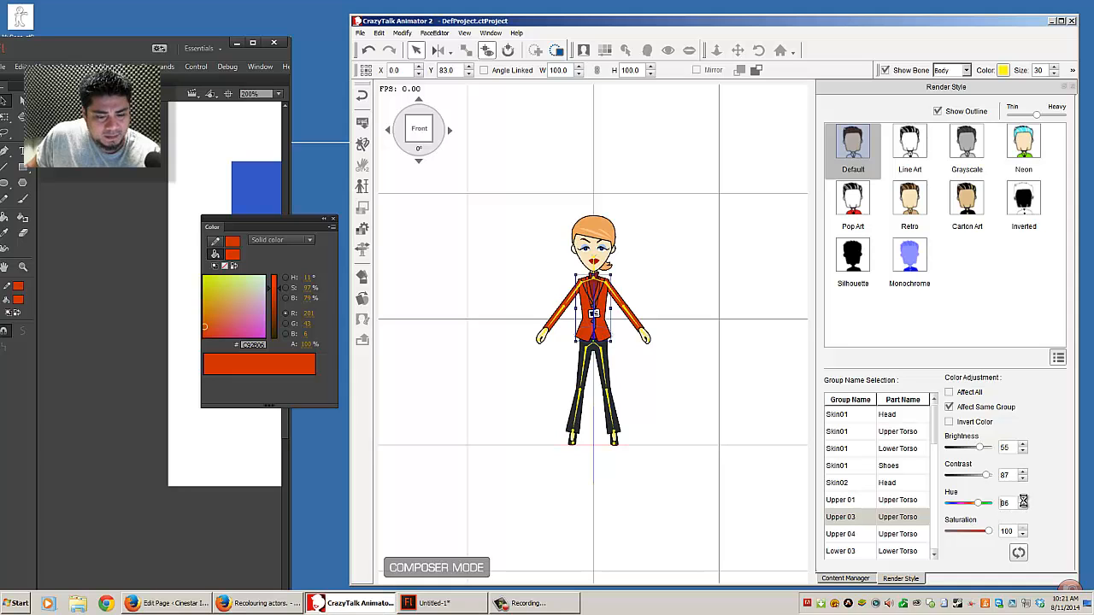
double_click(1024, 501)
left_click(233, 253)
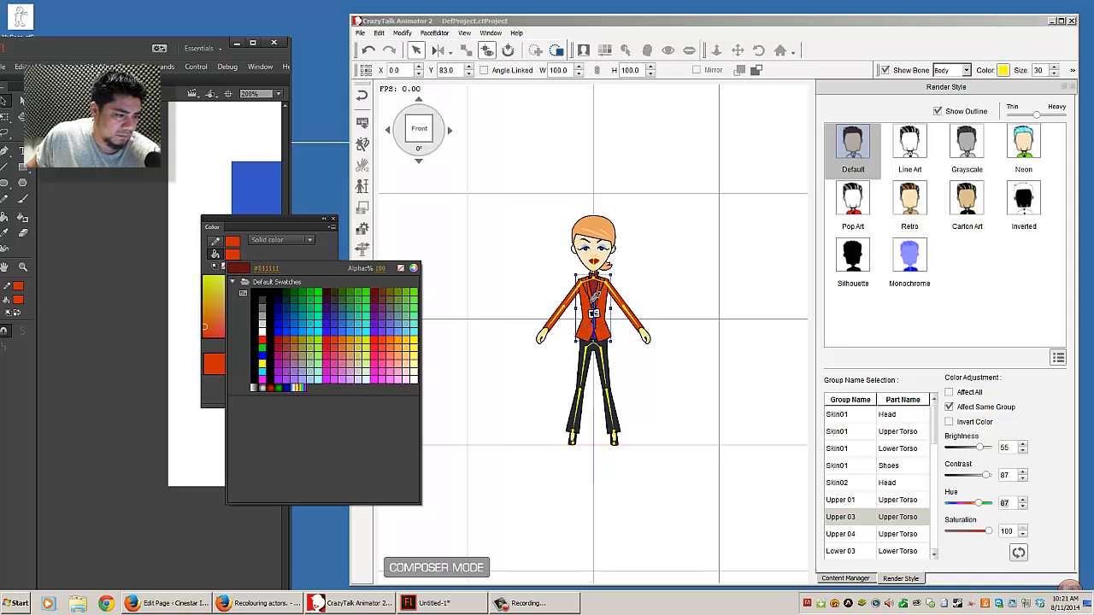
left_click(584, 306)
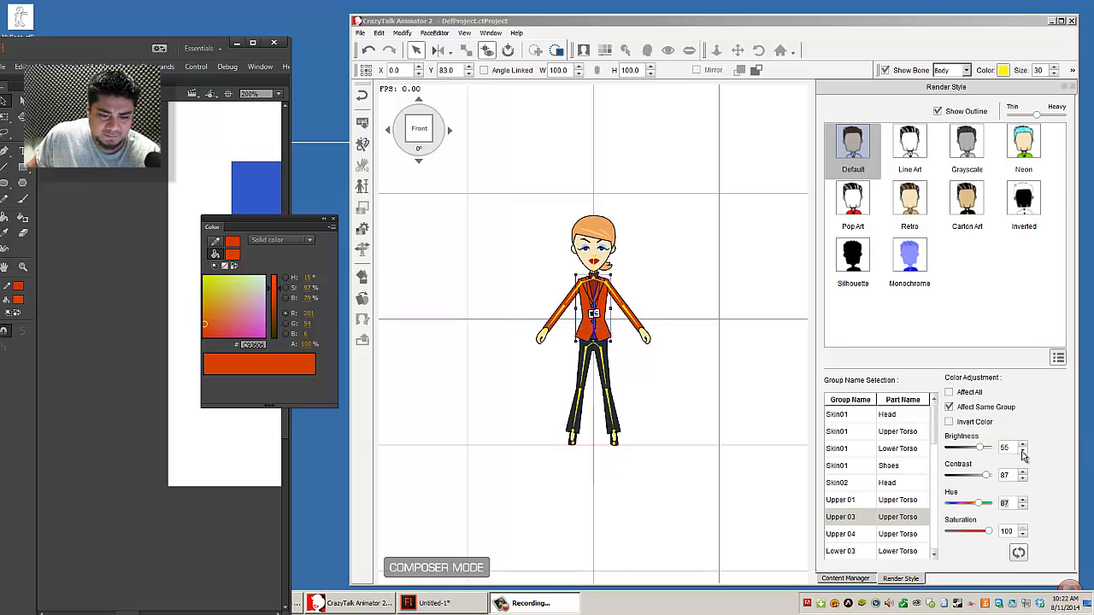
- Reduce the Upper 03 group's brightness to 53 and sample the jacket's colour in Flash
left_click(1005, 446)
left_click(232, 254)
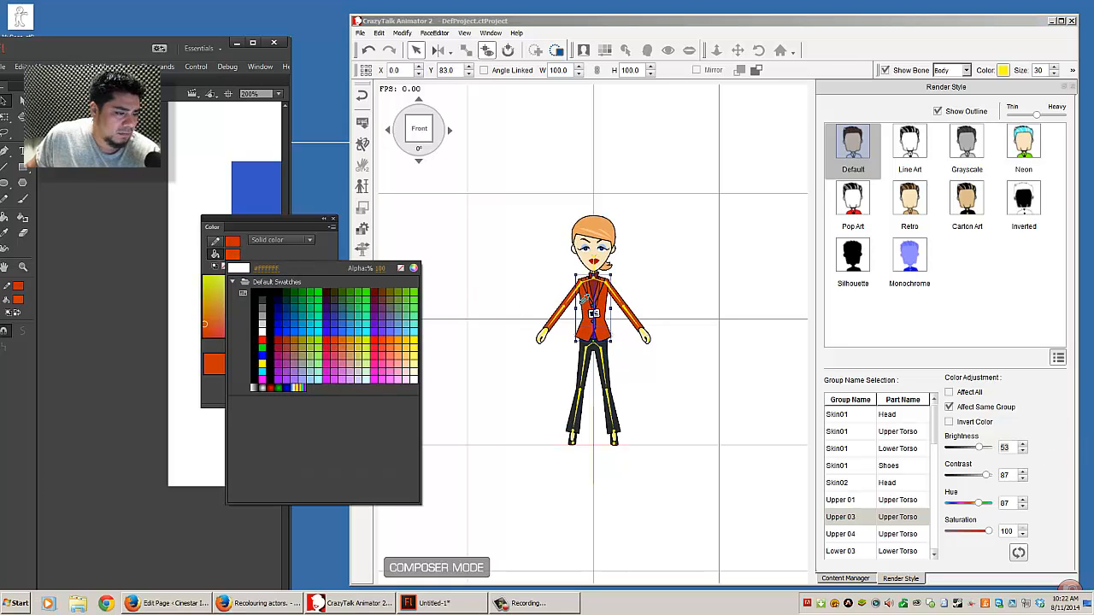
left_click(583, 302)
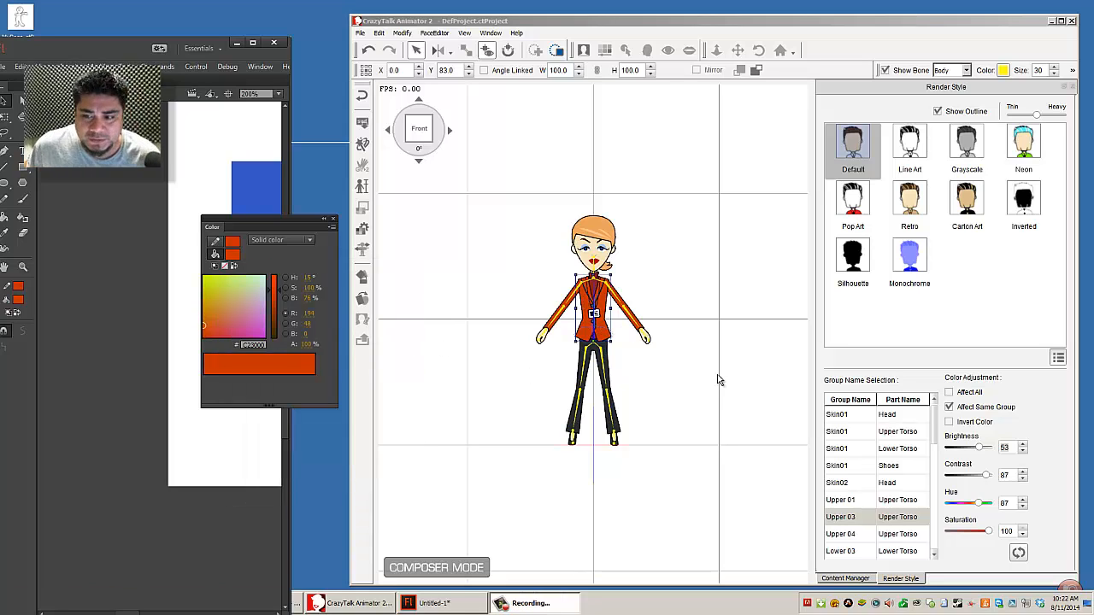
- Try a contrast of 97 on the Upper 03 group, settle on 92 and sample the jacket in Flash
double_click(1003, 446)
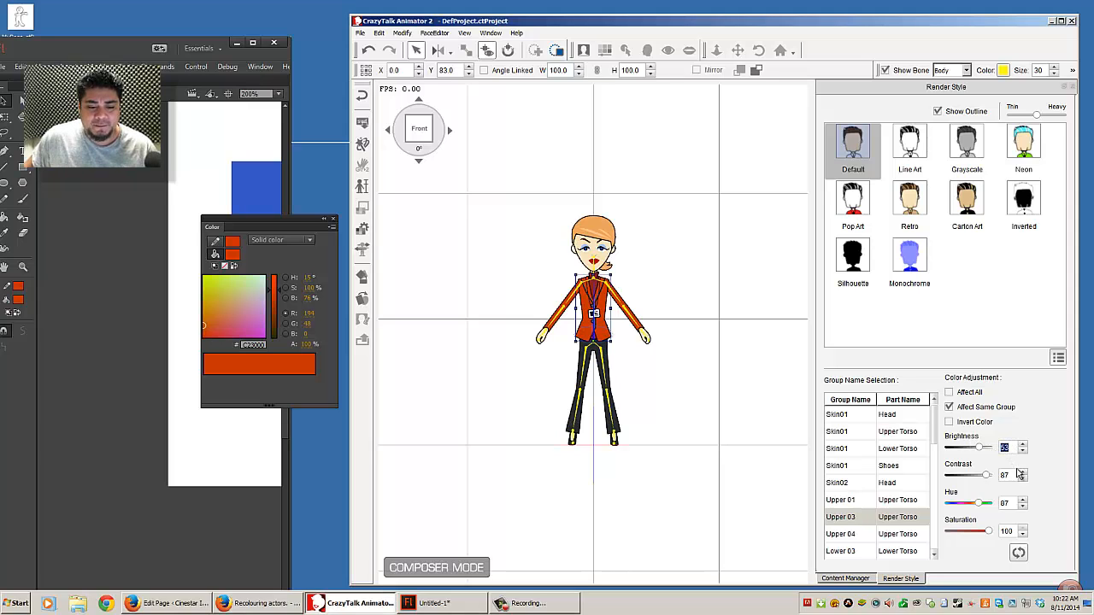
left_click_drag(1011, 474, 993, 476)
type("97")
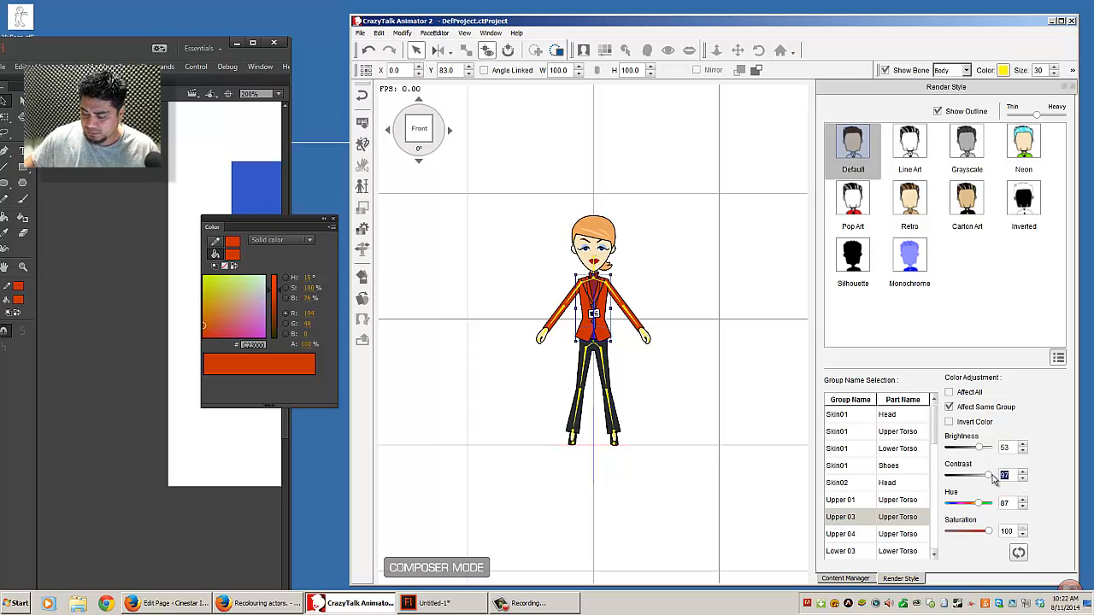
type("92")
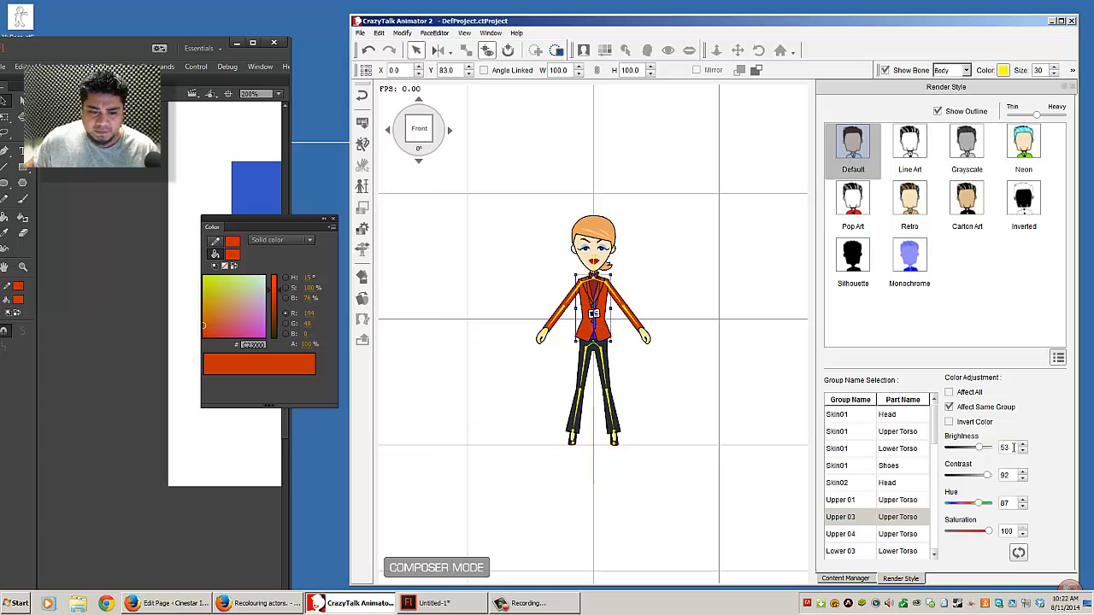
left_click(234, 256)
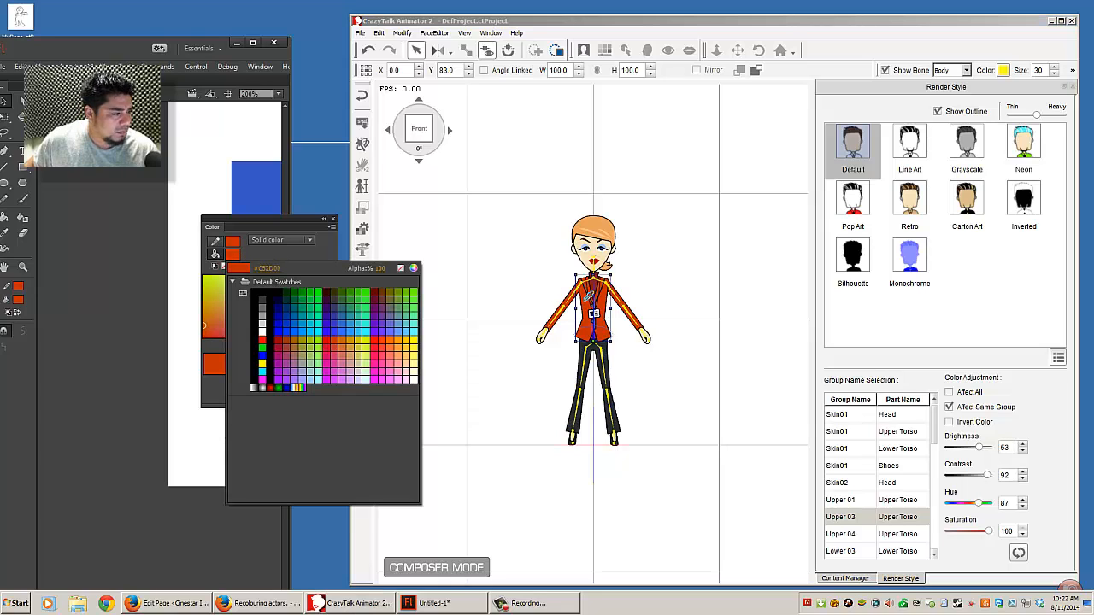
left_click(588, 298)
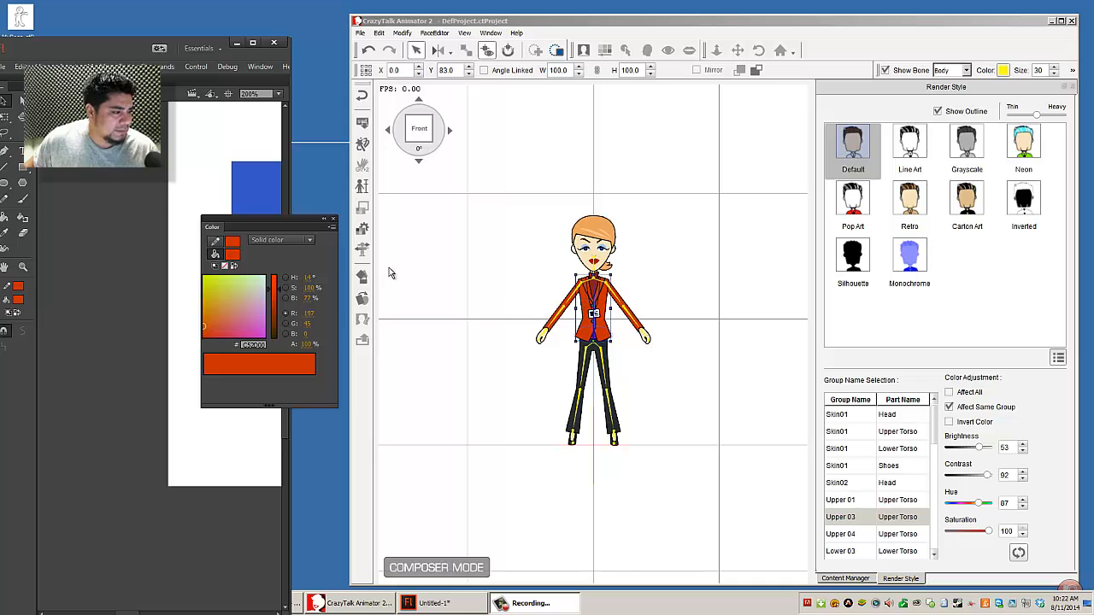
- Try a brightness of 55 on the Upper 03 group and resample the jacket as Flash's fill colour
left_click(215, 242)
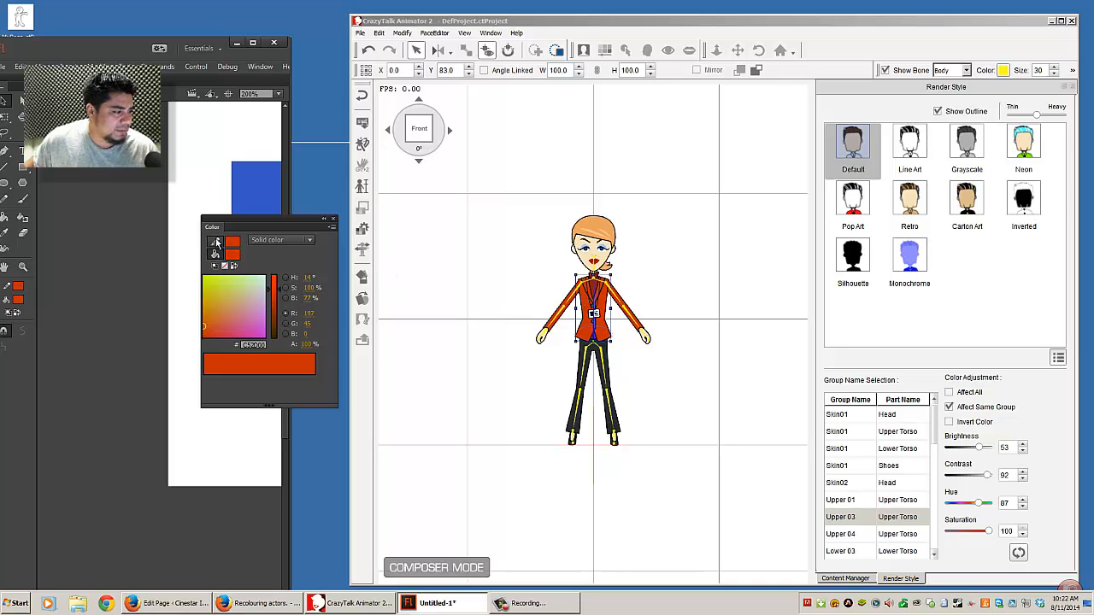
left_click(215, 254)
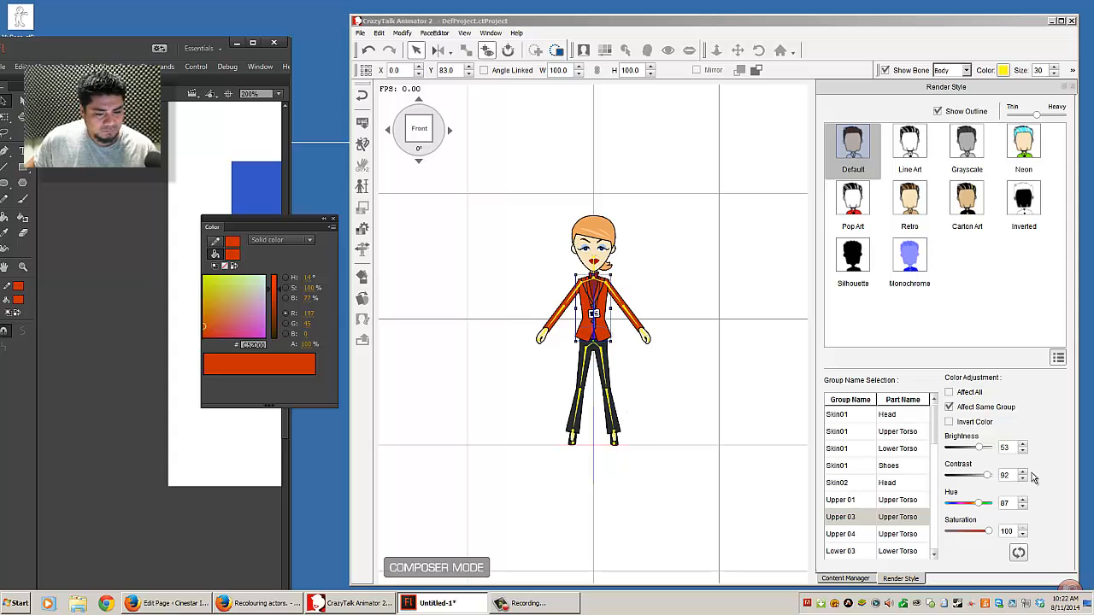
left_click(1022, 444)
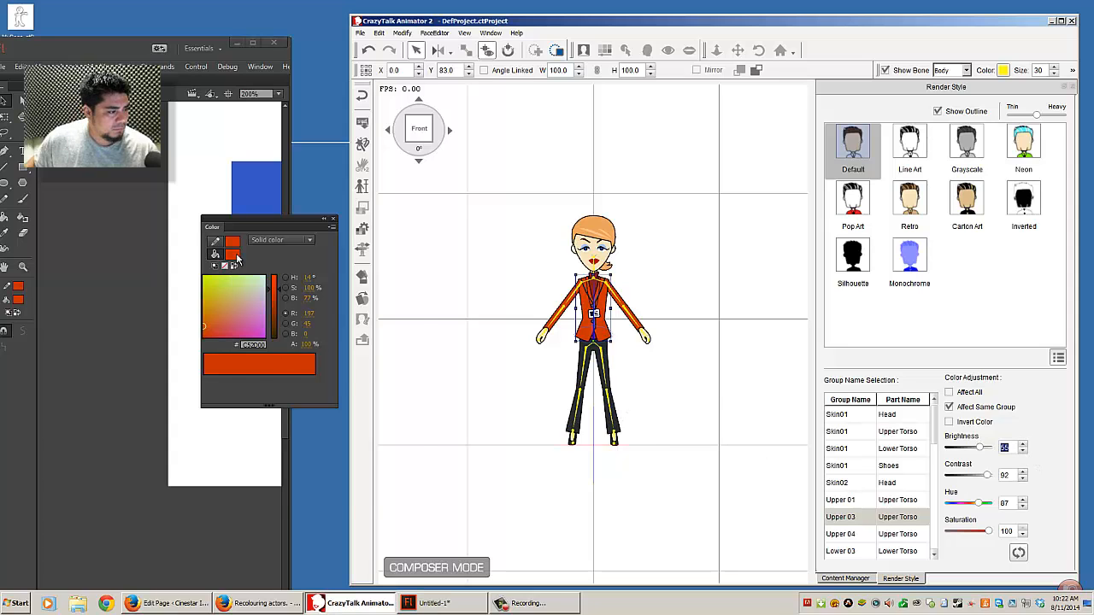
left_click(232, 253)
left_click(588, 297)
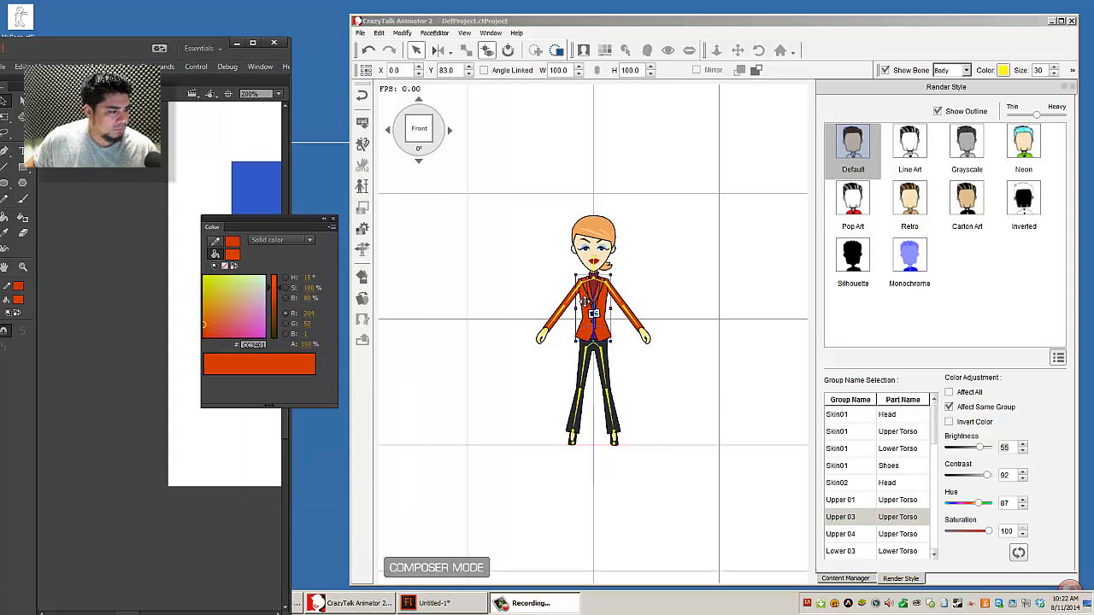
- Lower the Upper 03 group's brightness to 52 and resample the jacket's colour in Flash
left_click(1022, 450)
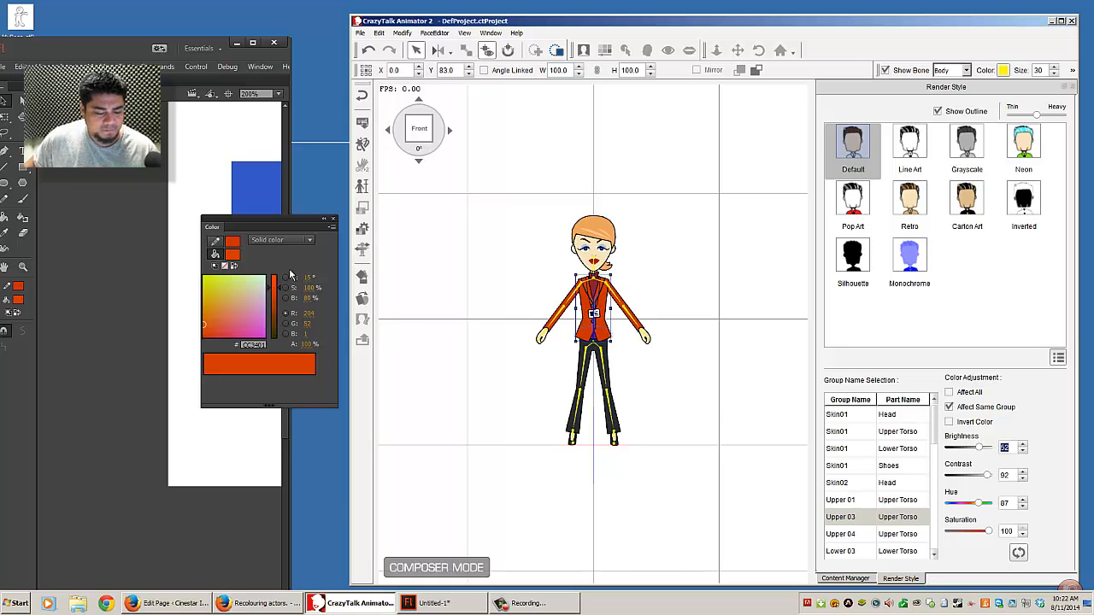
left_click(231, 255)
left_click(589, 294)
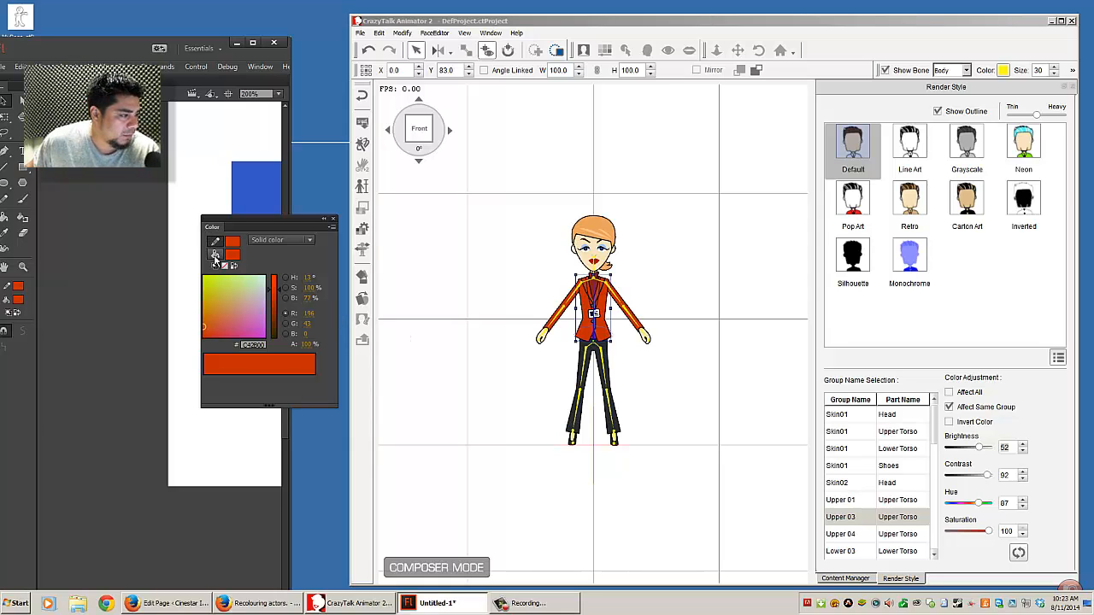
- Sample the jacket in Flash at a brightness of 51, then set the Upper 03 group's brightness to 53
left_click(1004, 446)
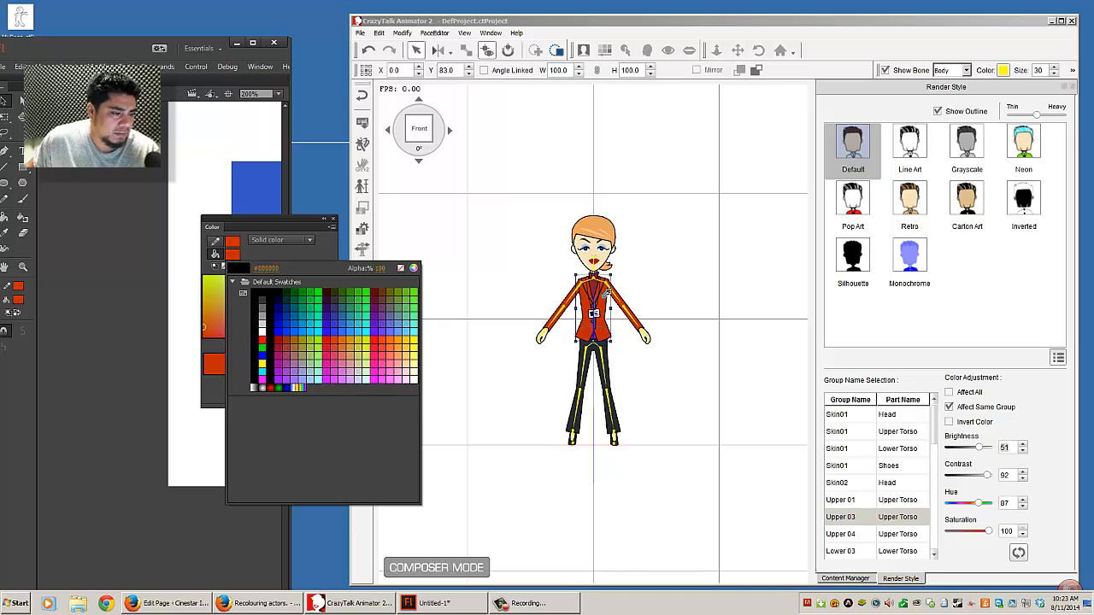
left_click(602, 296)
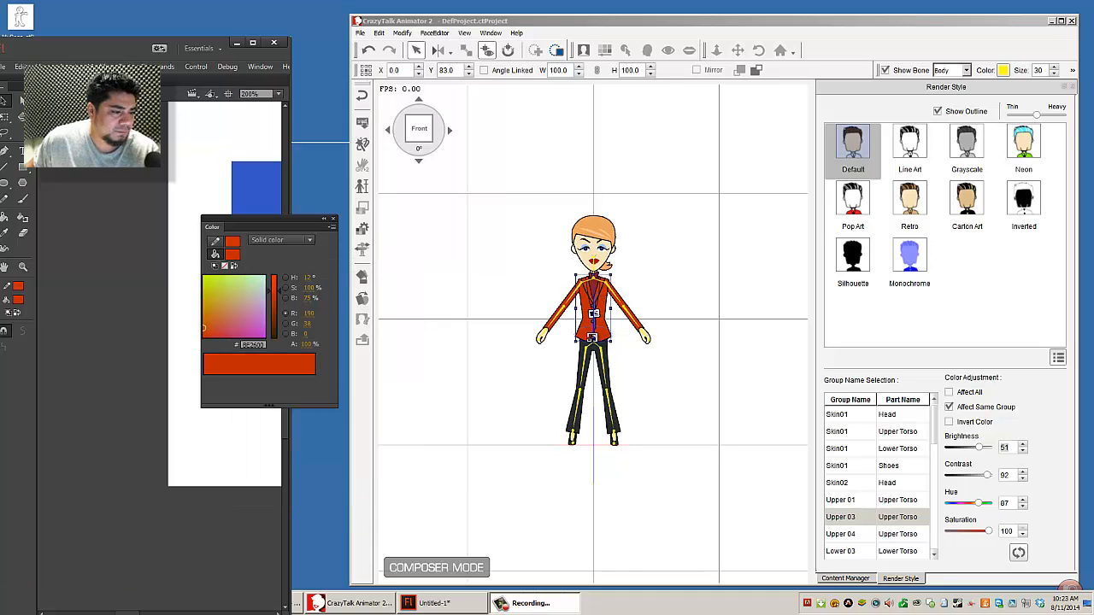
left_click(1025, 443)
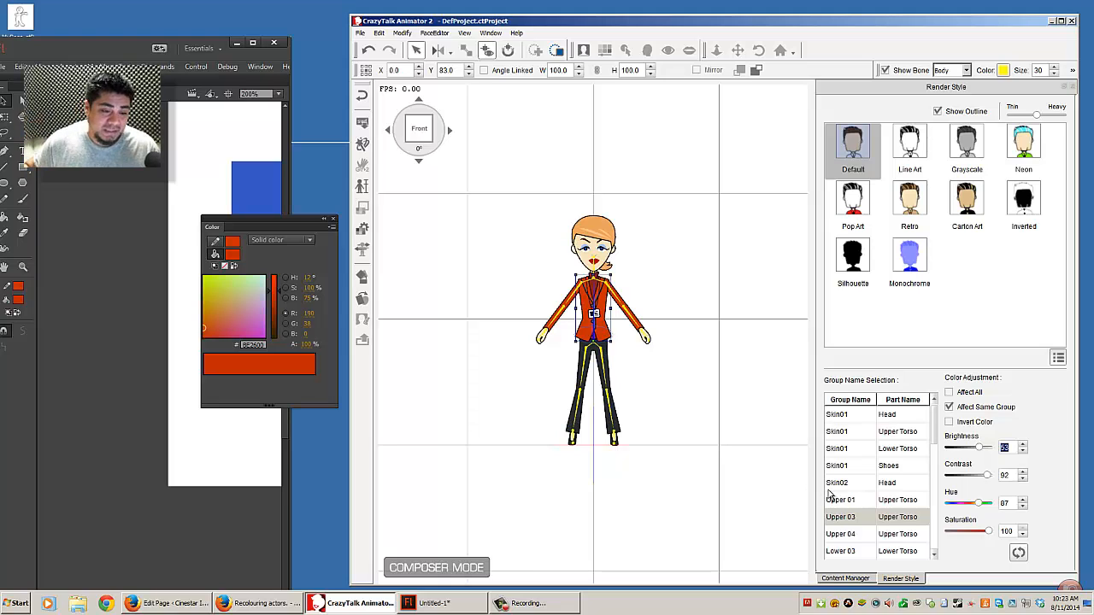
left_click(692, 307)
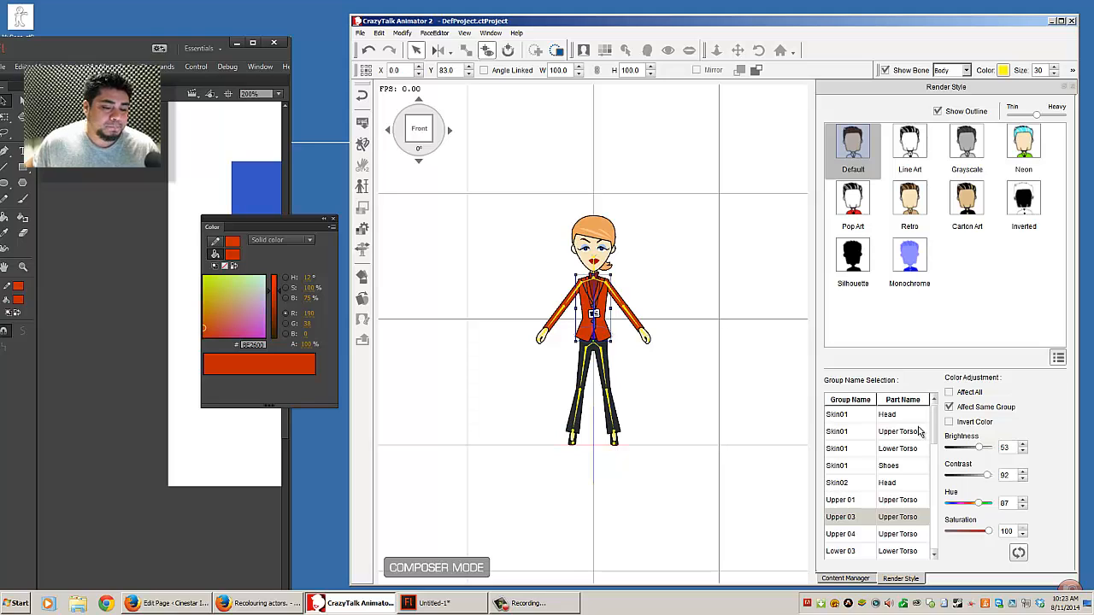
- Close Flash's Color panel, return to CrazyTalk Animator, open the jacket torso in the Vector Grouping Tool and widen the window
left_click(333, 221)
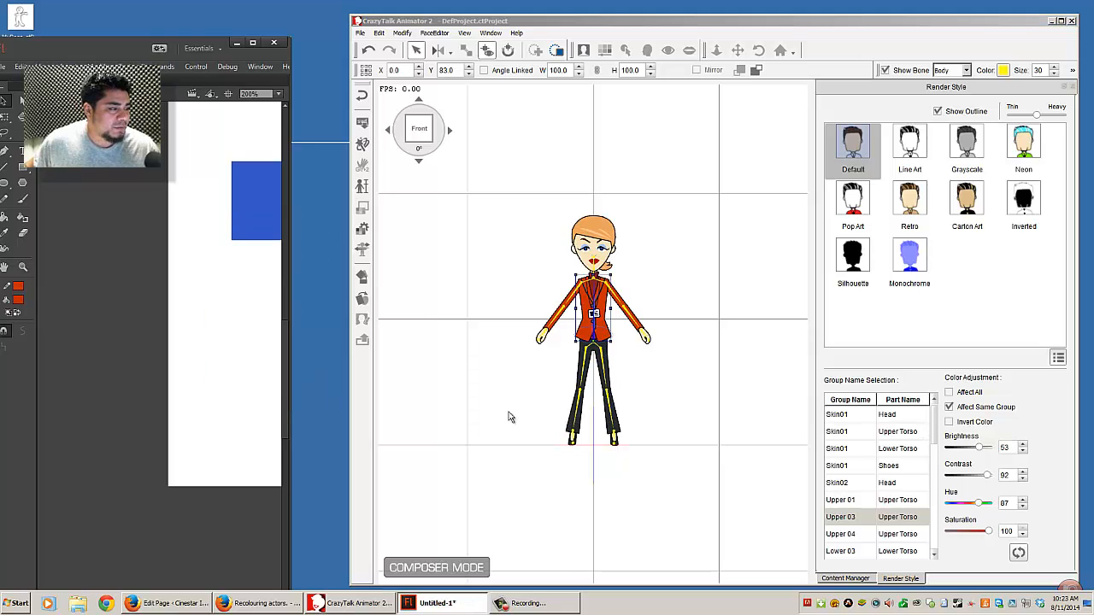
left_click(503, 313)
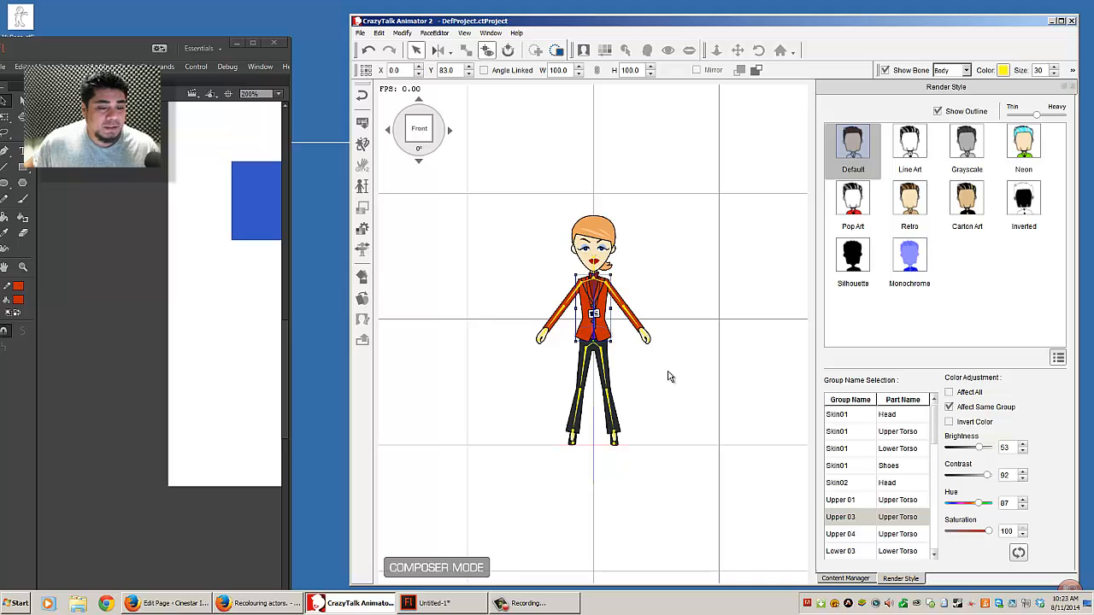
left_click(362, 229)
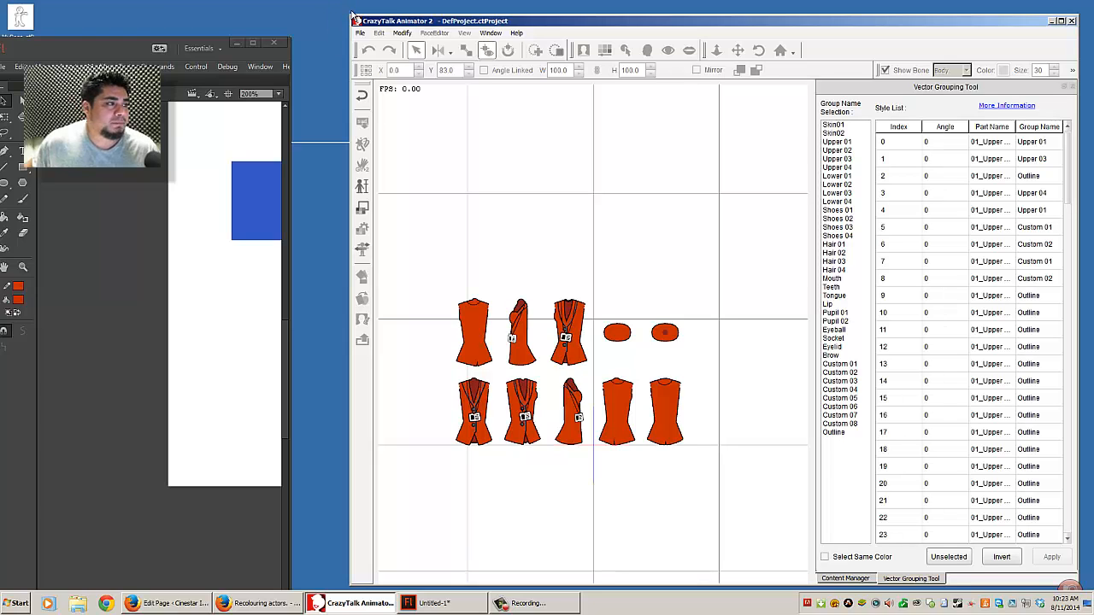
left_click_drag(348, 12, 294, 14)
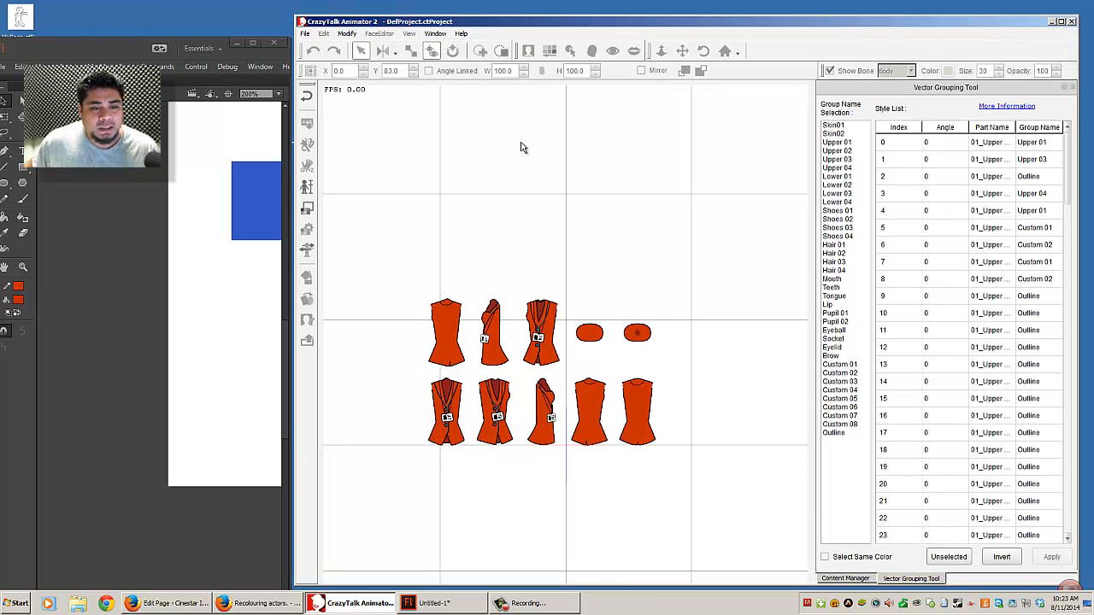
- Look through the Upper, Lower and Shoes group names available for the torso's styles and select style index 5
left_click(844, 144)
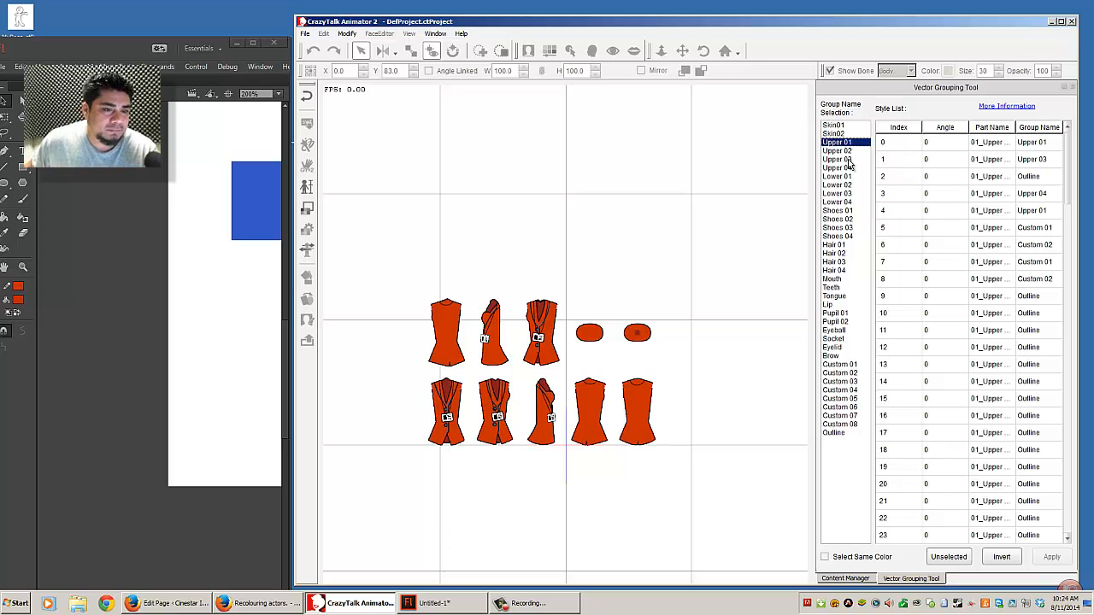
key("Down")
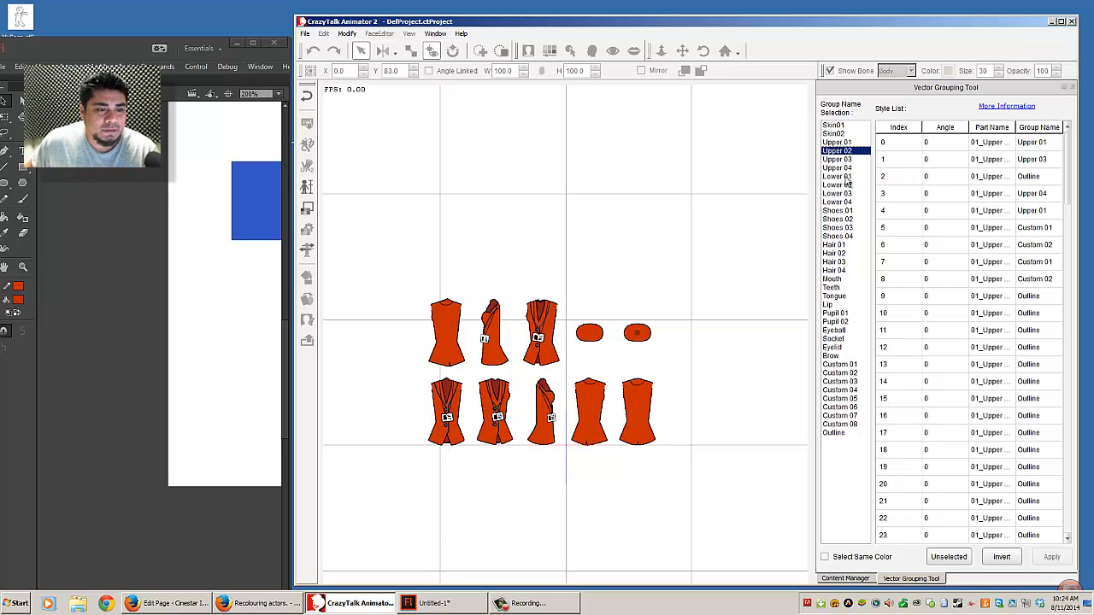
left_click(845, 177)
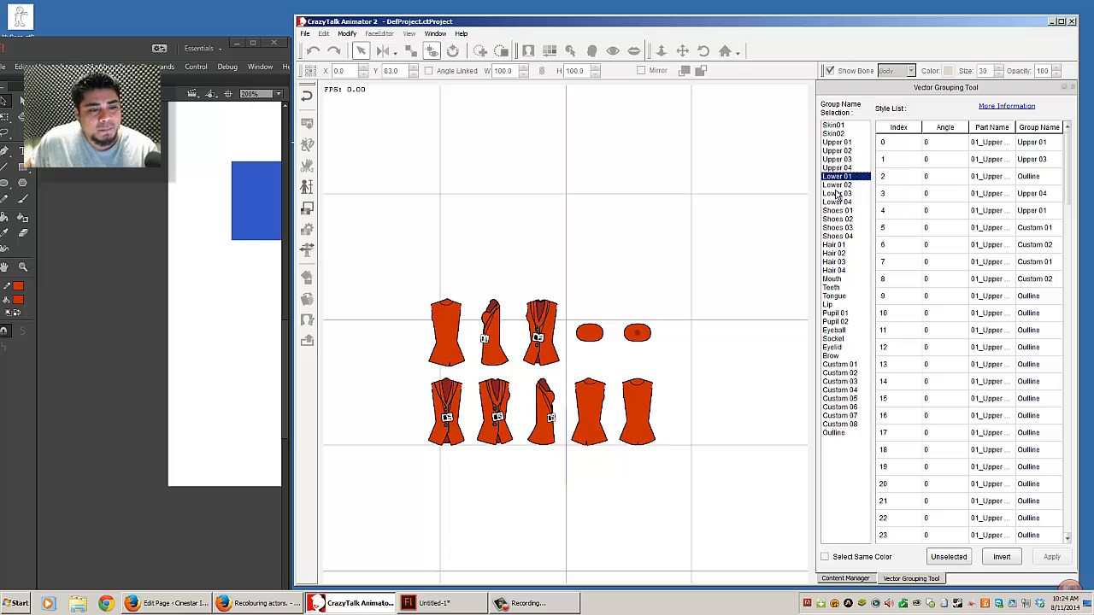
left_click(838, 193)
left_click(840, 203)
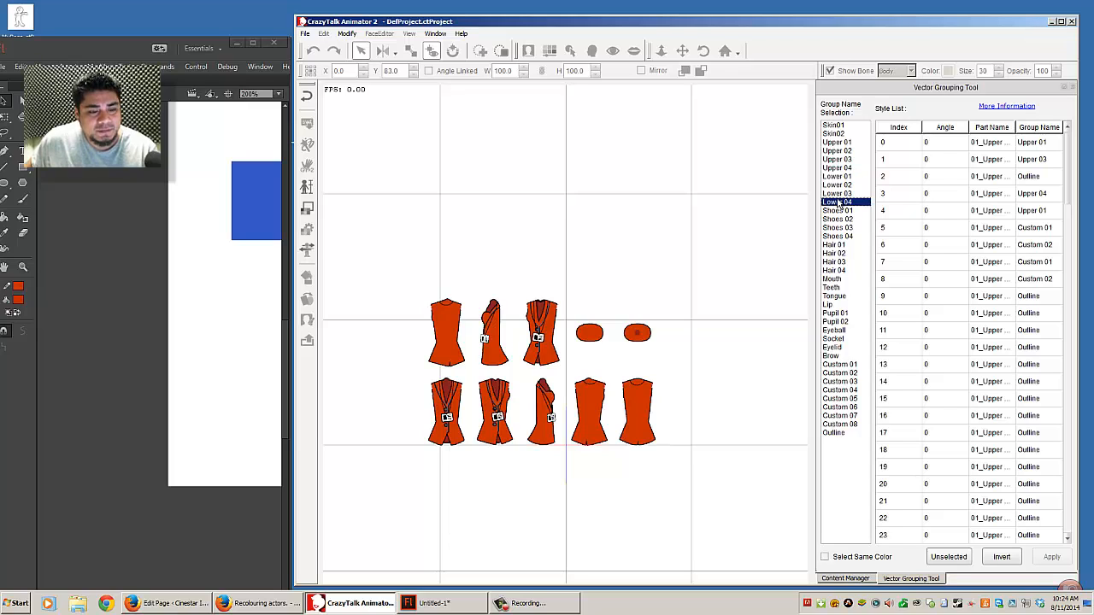
left_click(890, 225)
left_click(846, 220)
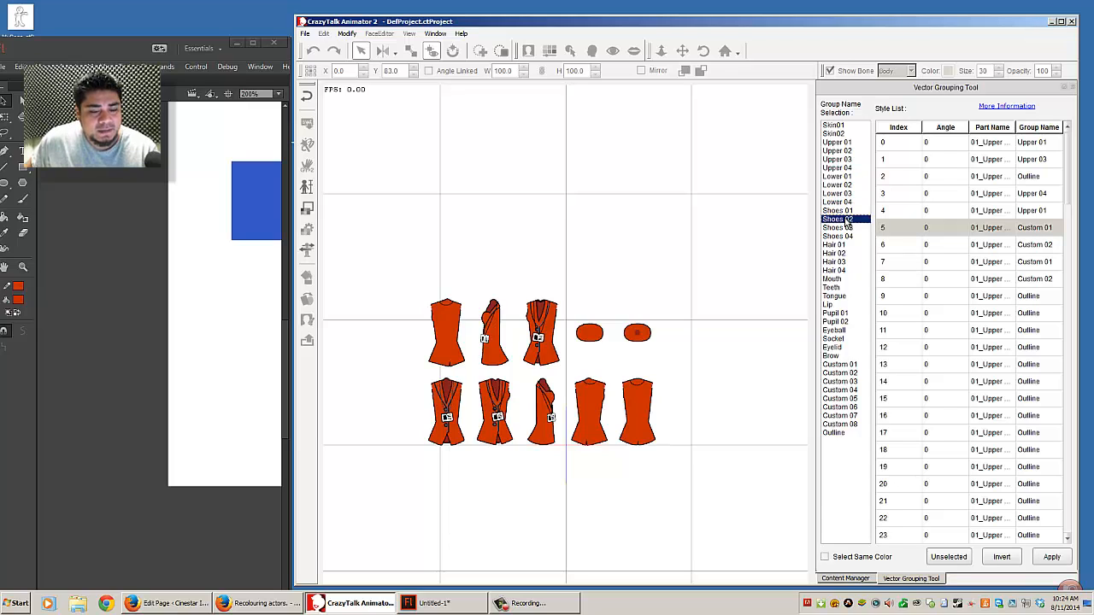
- Turn on Select Same Color to highlight styles matching index 5, and look through the Upper 02 to Upper 04 group names
left_click(859, 556)
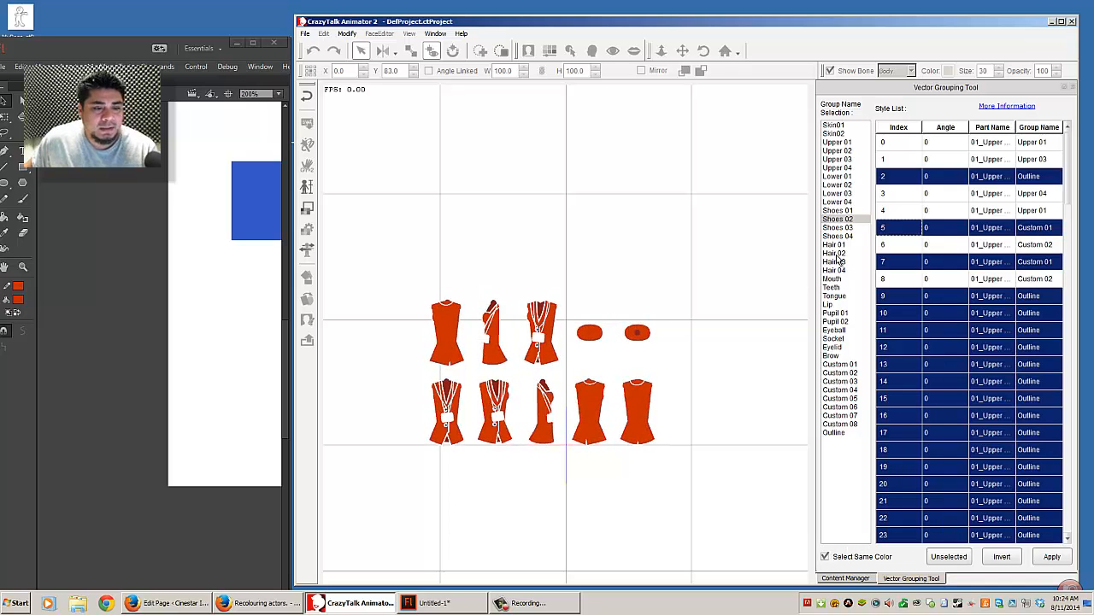
left_click(837, 159)
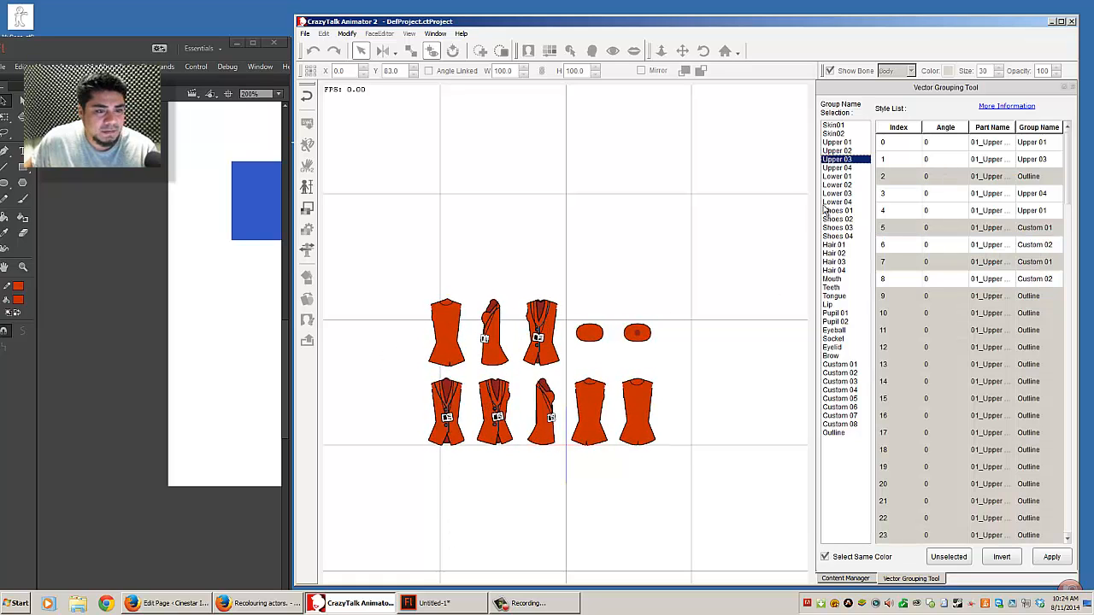
left_click(842, 169)
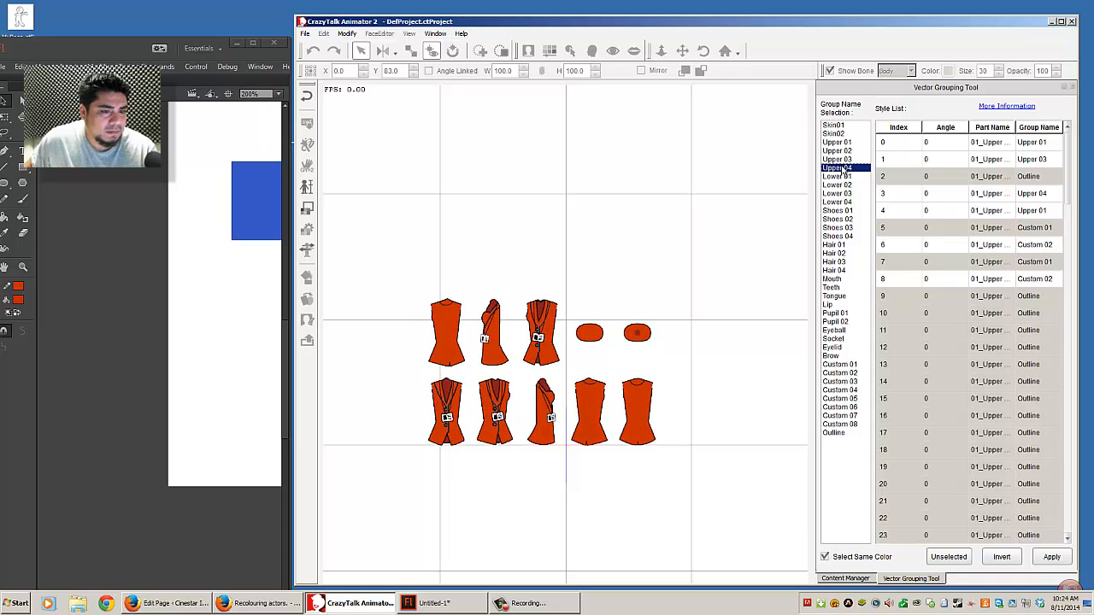
left_click(839, 159)
left_click(838, 151)
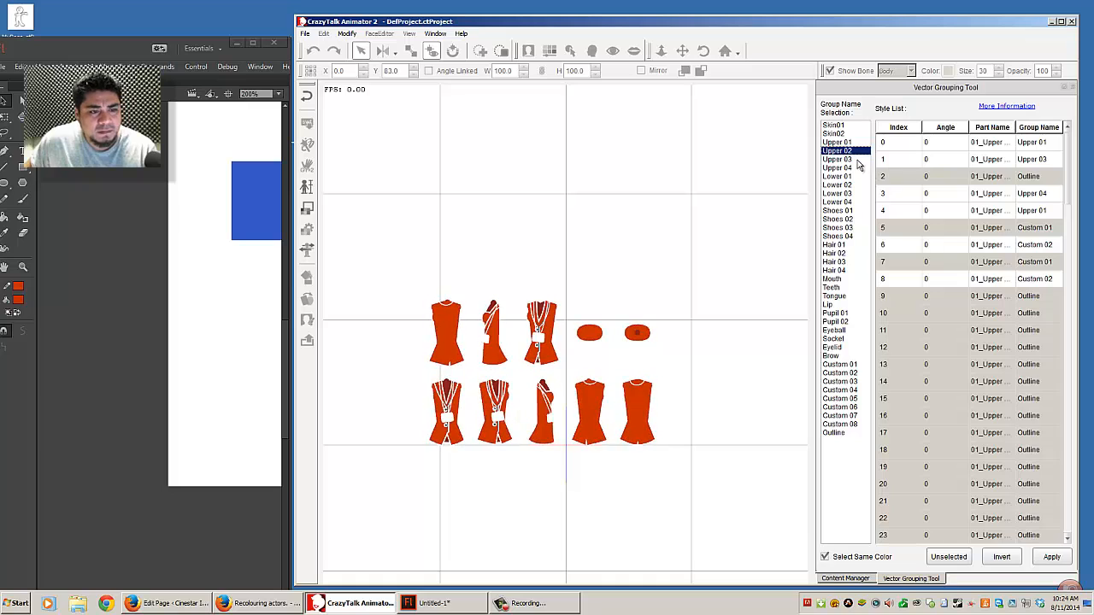
- Highlight the jacket's main colour through style index 1 in Upper 03, and turn off Select Same Color
left_click(889, 162)
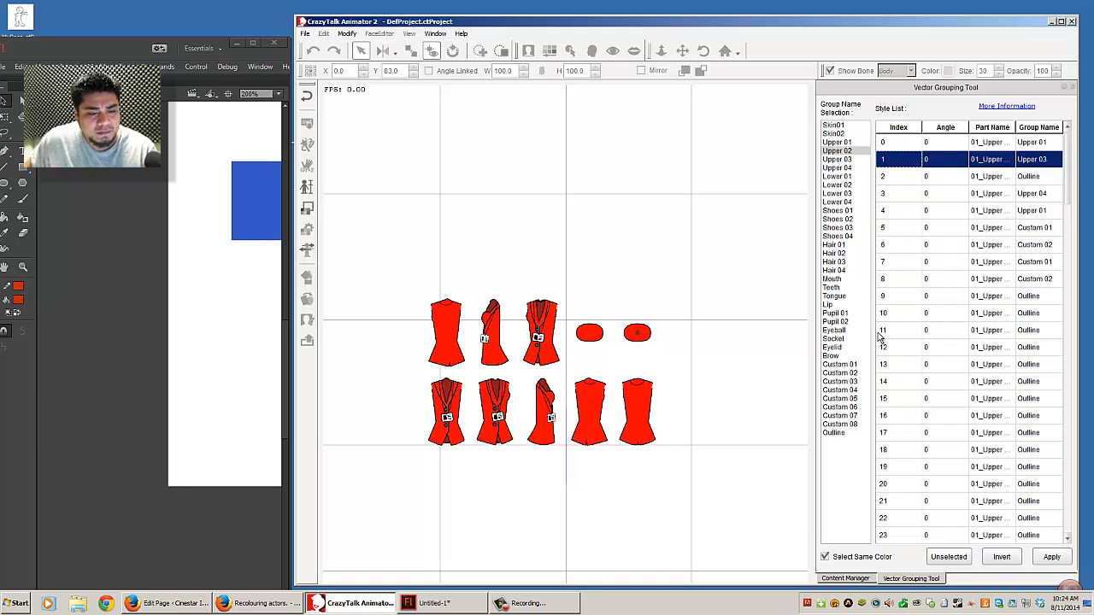
left_click(1047, 165)
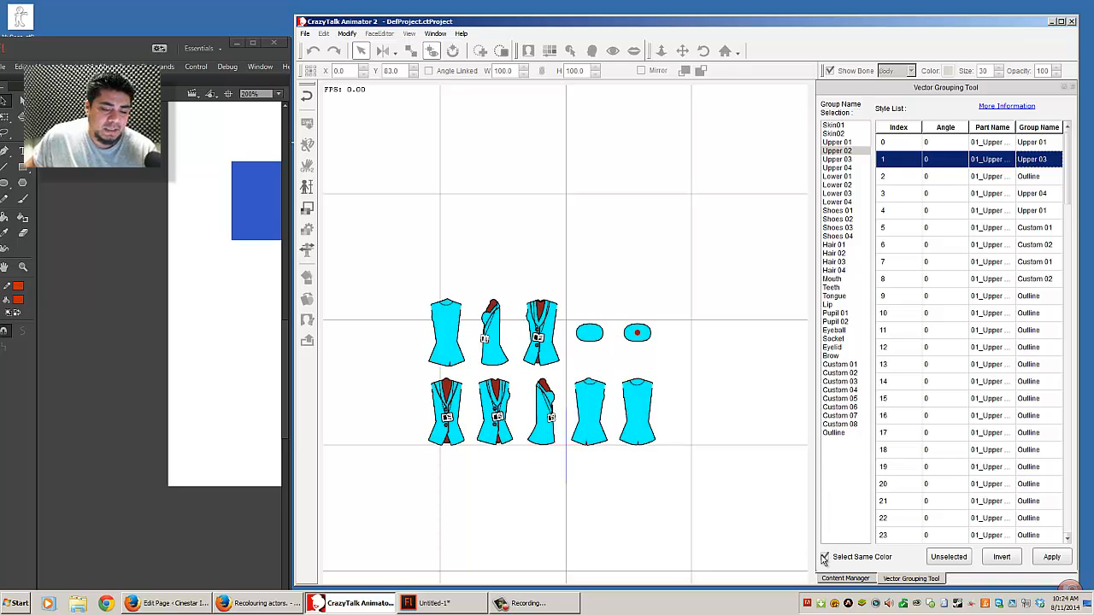
left_click(949, 556)
left_click(1002, 557)
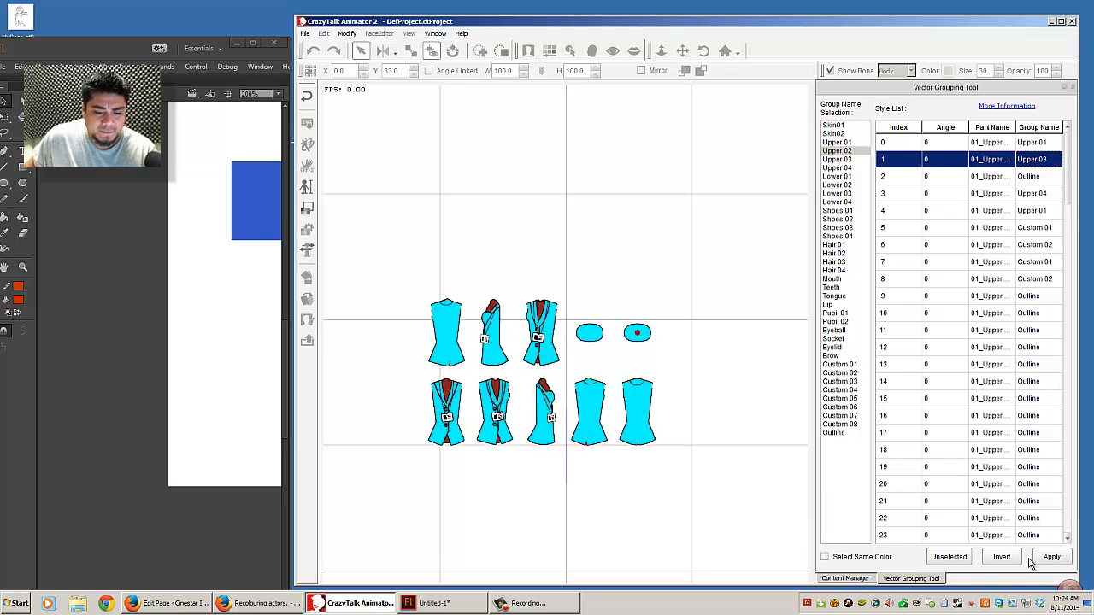
left_click(953, 559)
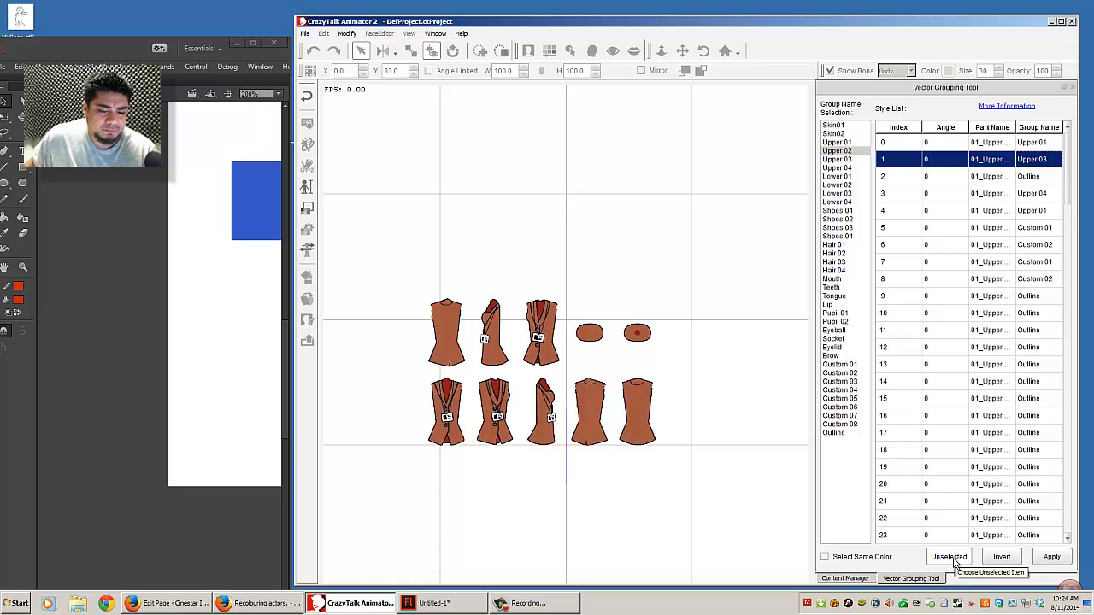
left_click(757, 448)
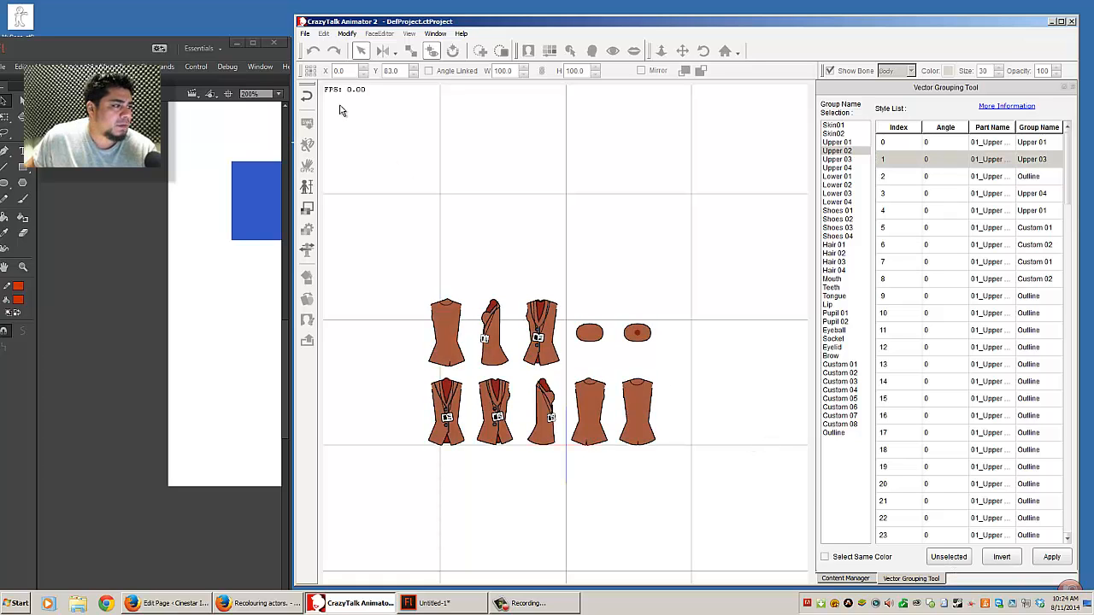
- Leave vector grouping, return to the stage and reopen the Sandra character in the composer
left_click(307, 103)
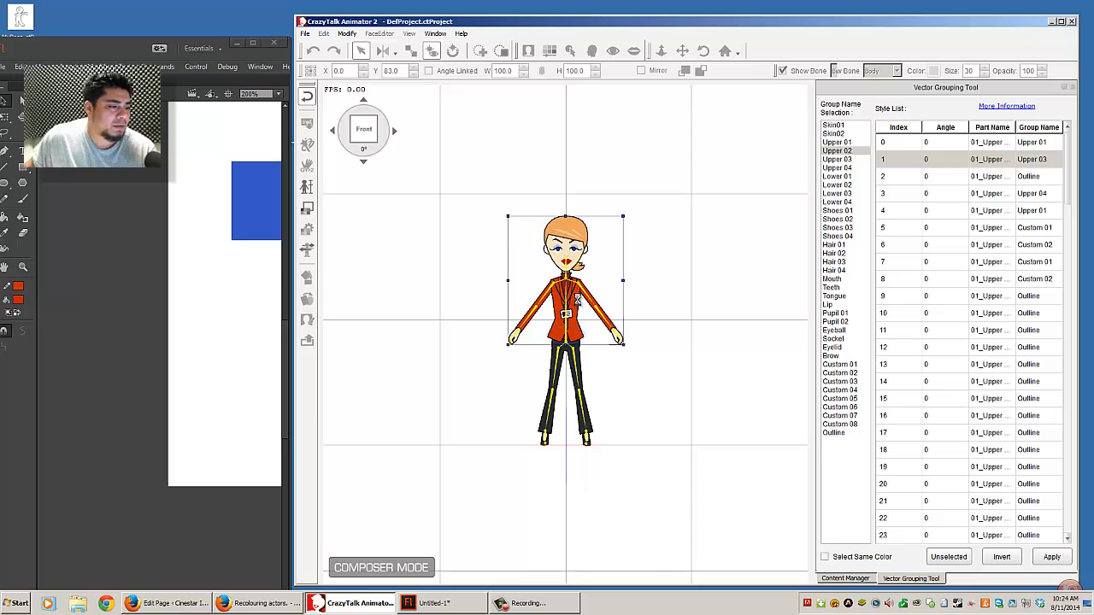
left_click(312, 183)
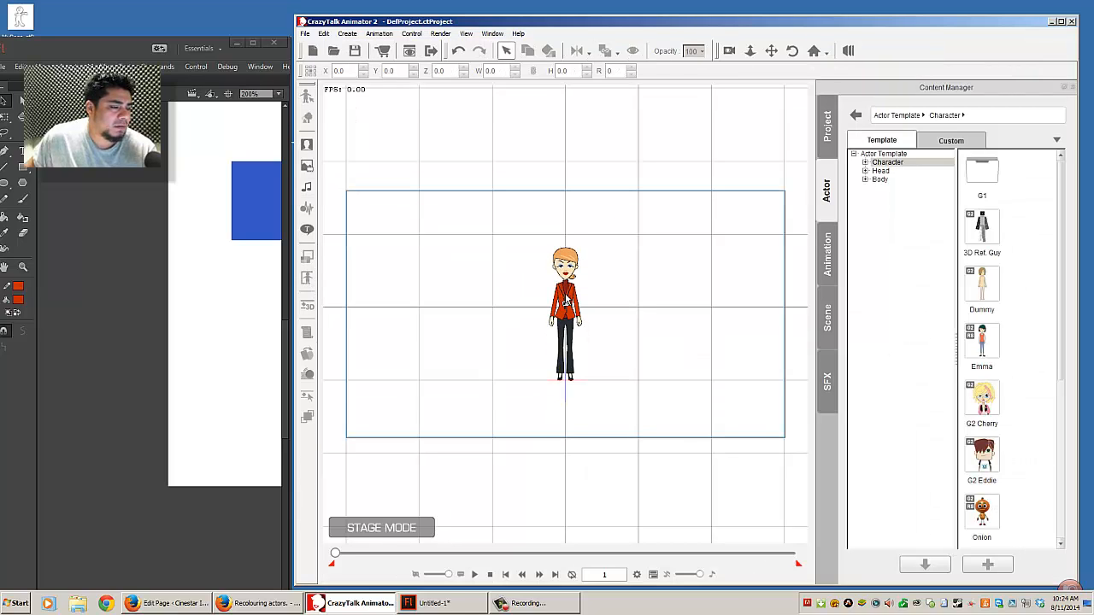
left_click(564, 299)
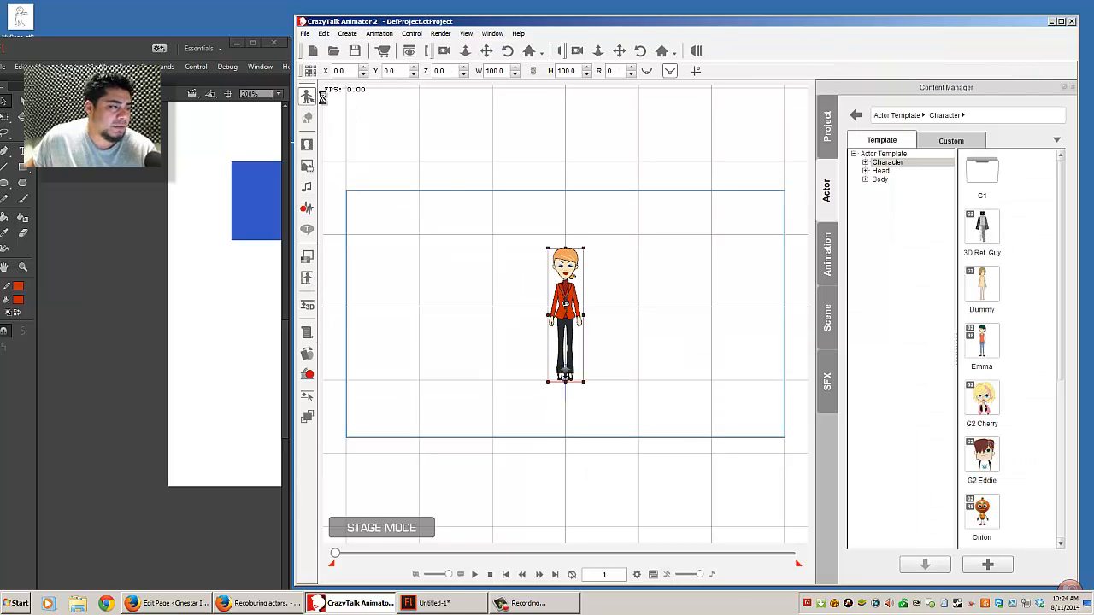
left_click(322, 97)
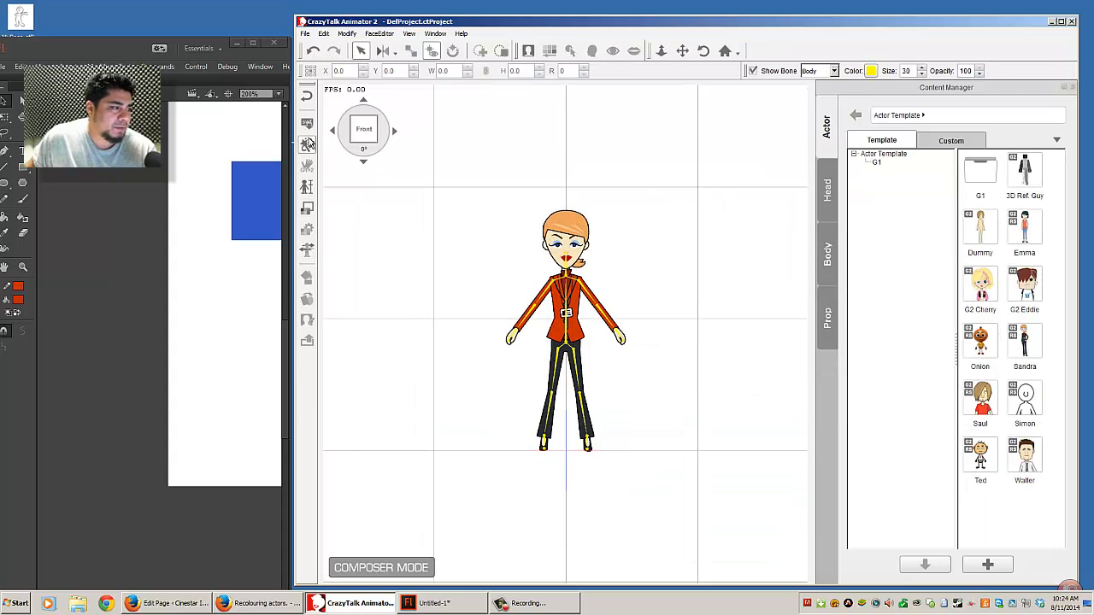
- Show the Render Style settings, reopen the jacket torso in the Vector Grouping Tool and maximize the window
left_click(307, 210)
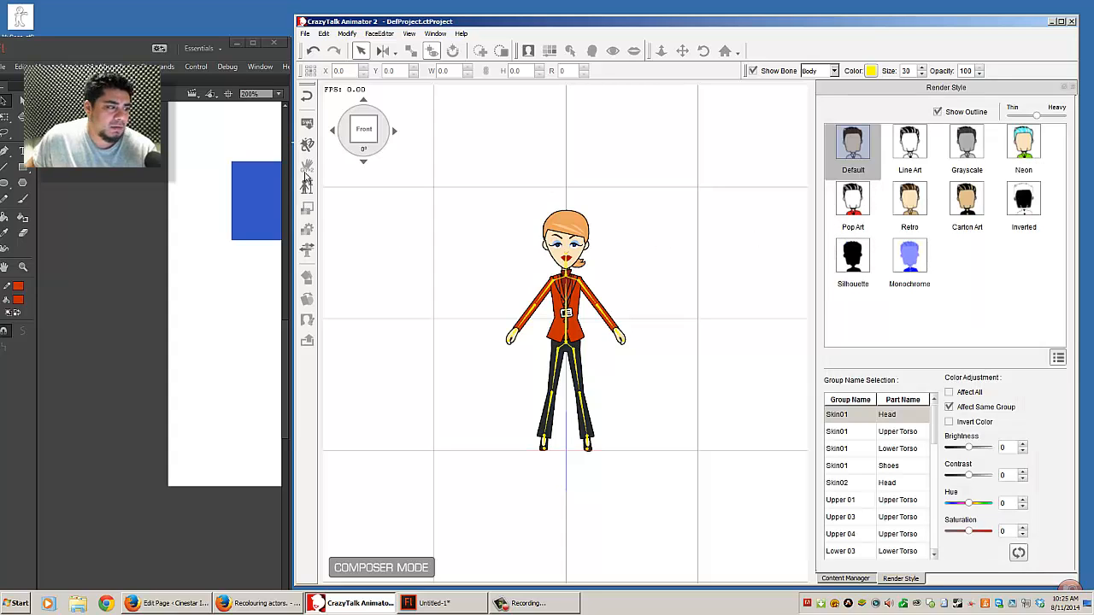
left_click(560, 301)
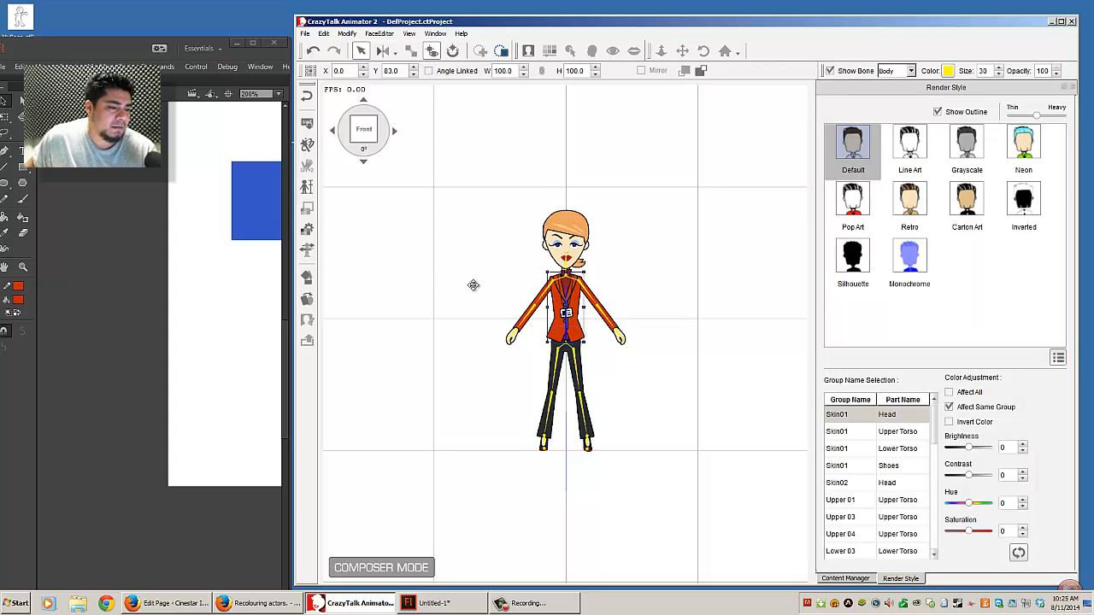
left_click(309, 231)
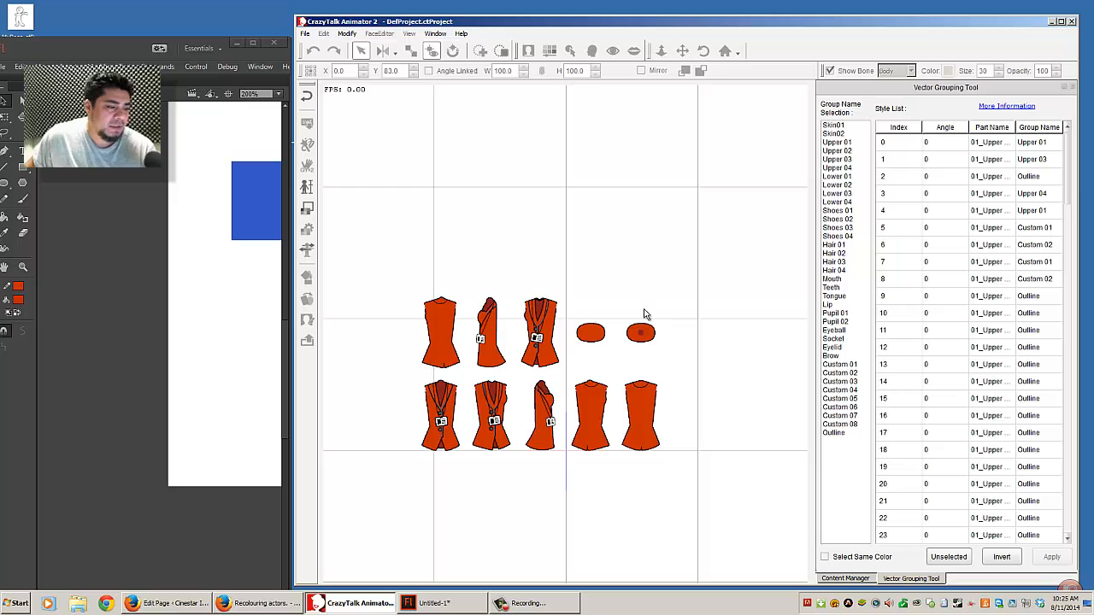
double_click(624, 23)
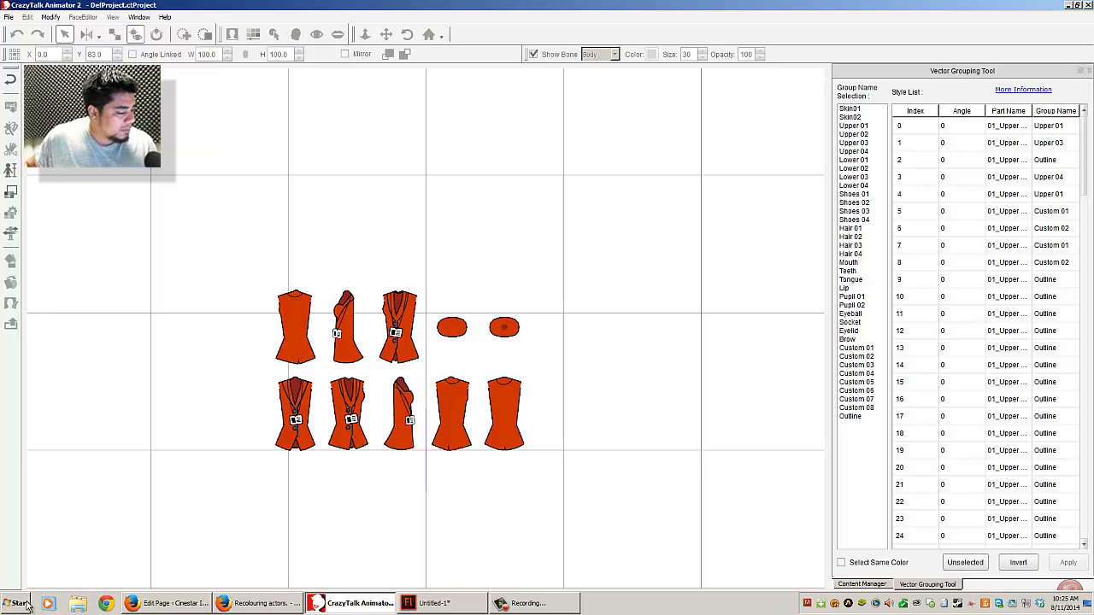
- Open the Snipping Tool, capture the area around all the jacket torso sprites and copy the snip
left_click(32, 603)
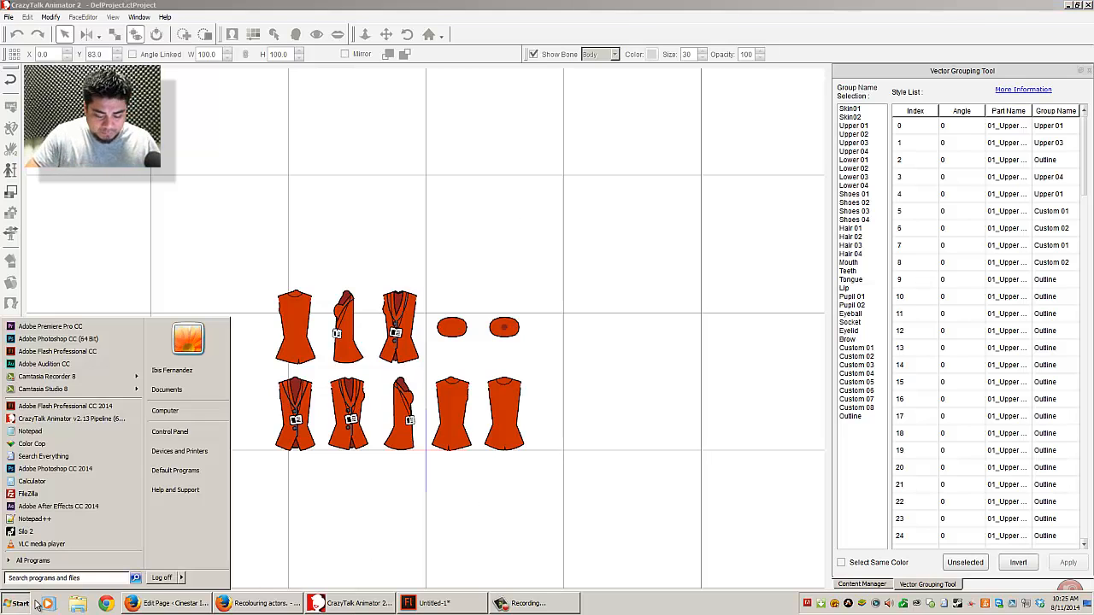
type("snip")
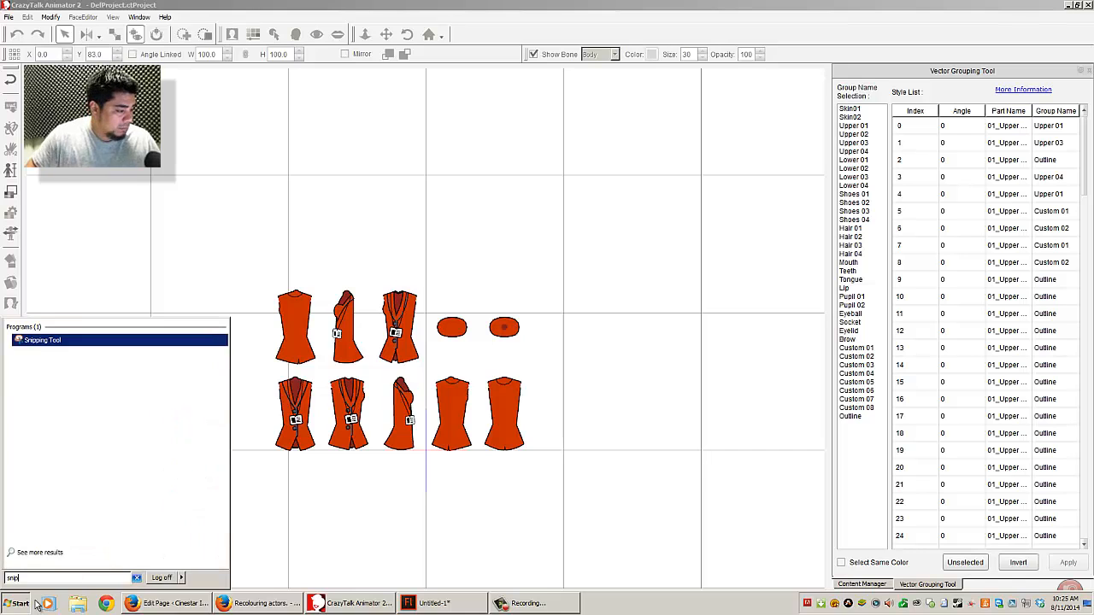
left_click(43, 339)
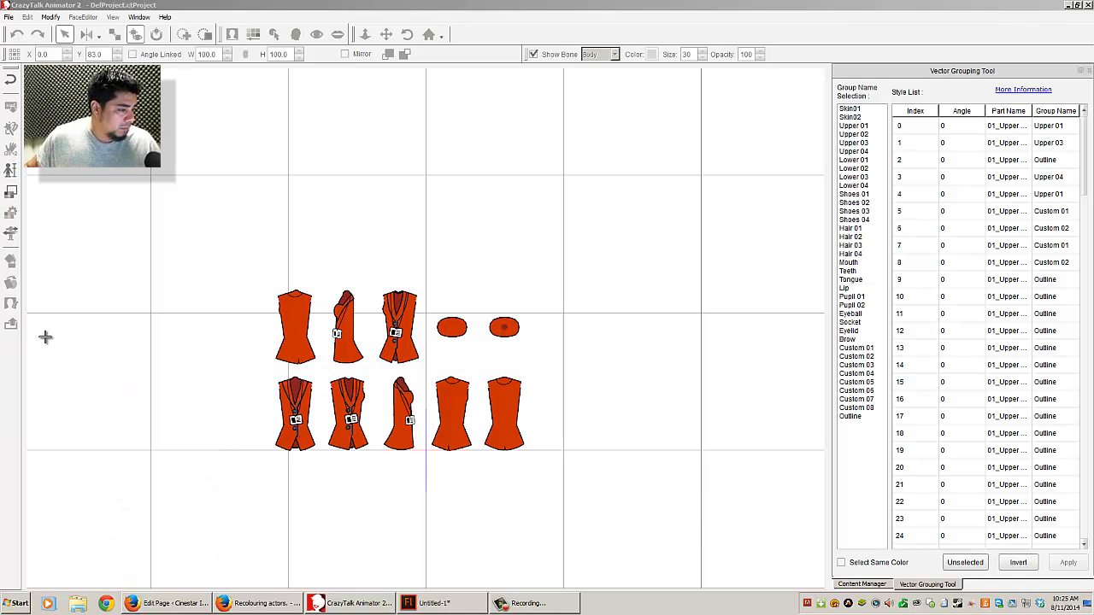
left_click_drag(240, 253, 558, 473)
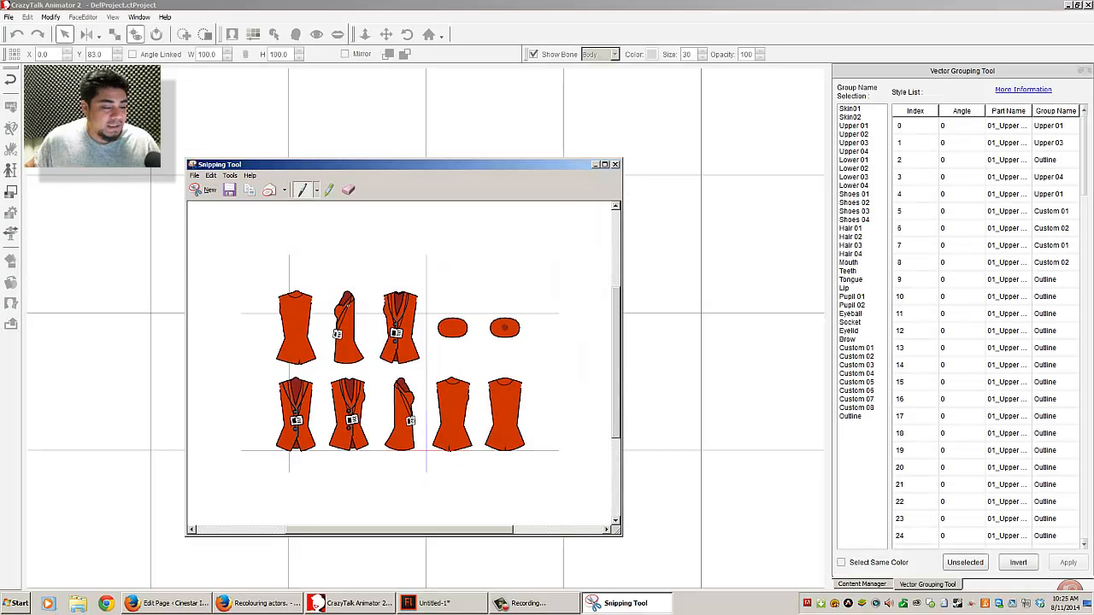
left_click_drag(241, 165, 365, 124)
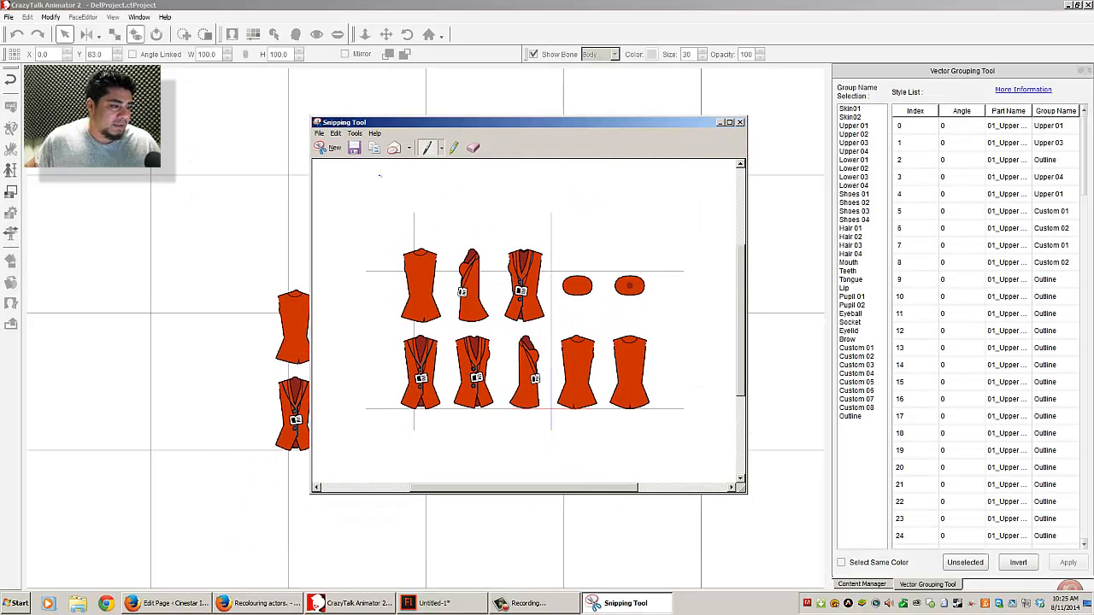
left_click(335, 134)
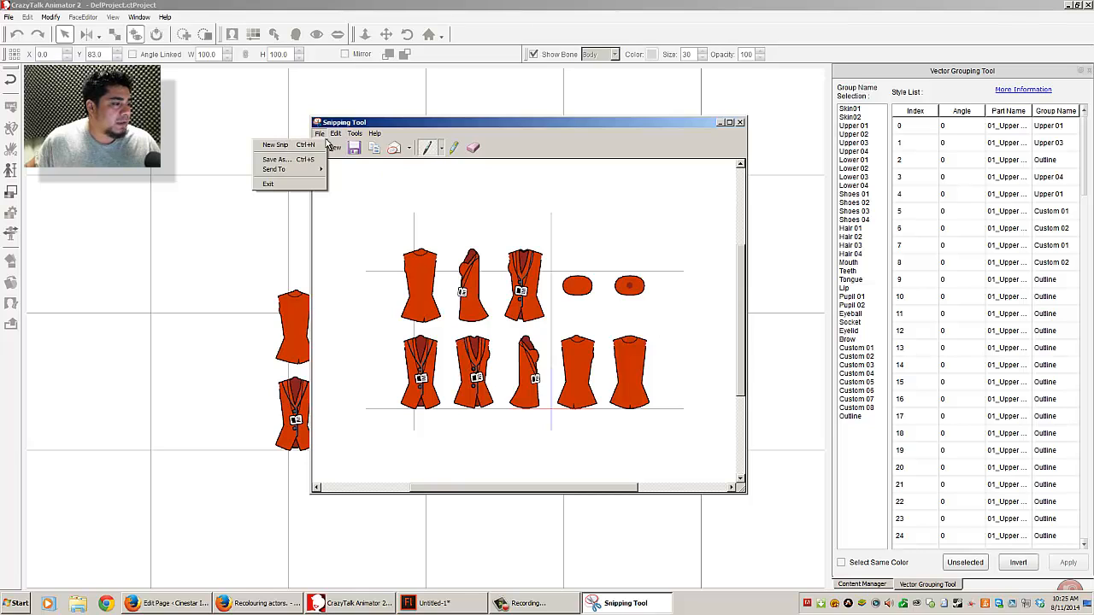
left_click(338, 146)
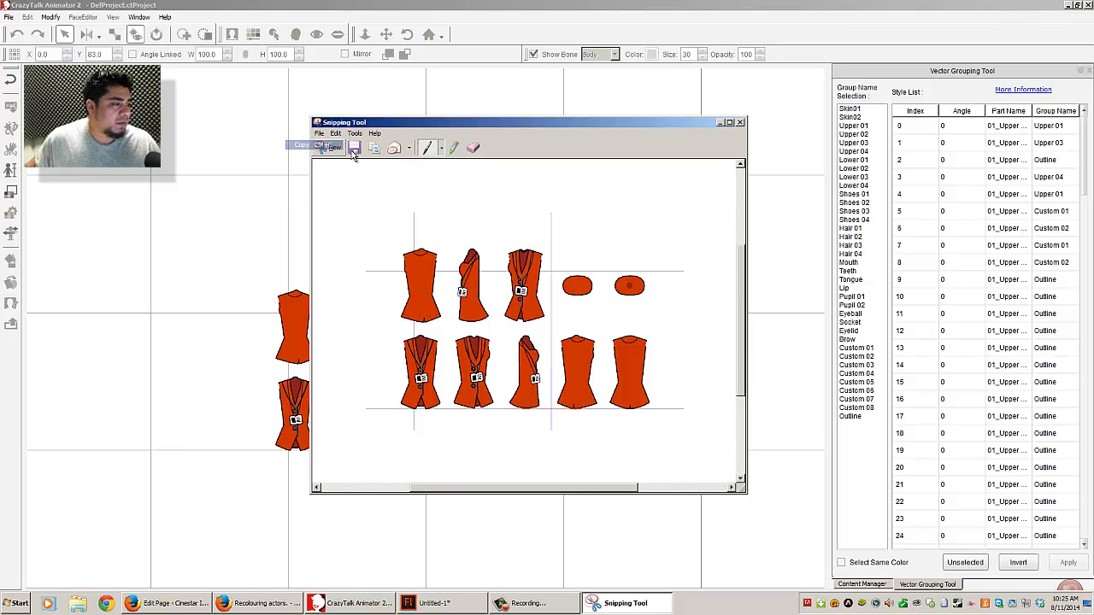
- Close the Snipping Tool and minimize CrazyTalk Animator to reveal Flash
left_click(740, 122)
left_click(574, 319)
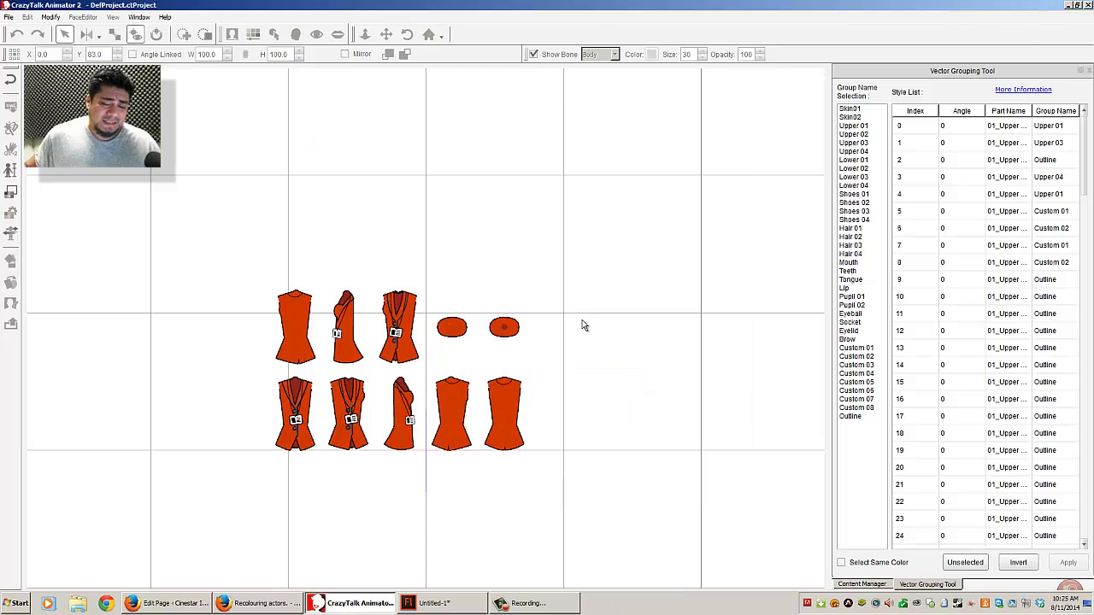
left_click(1066, 7)
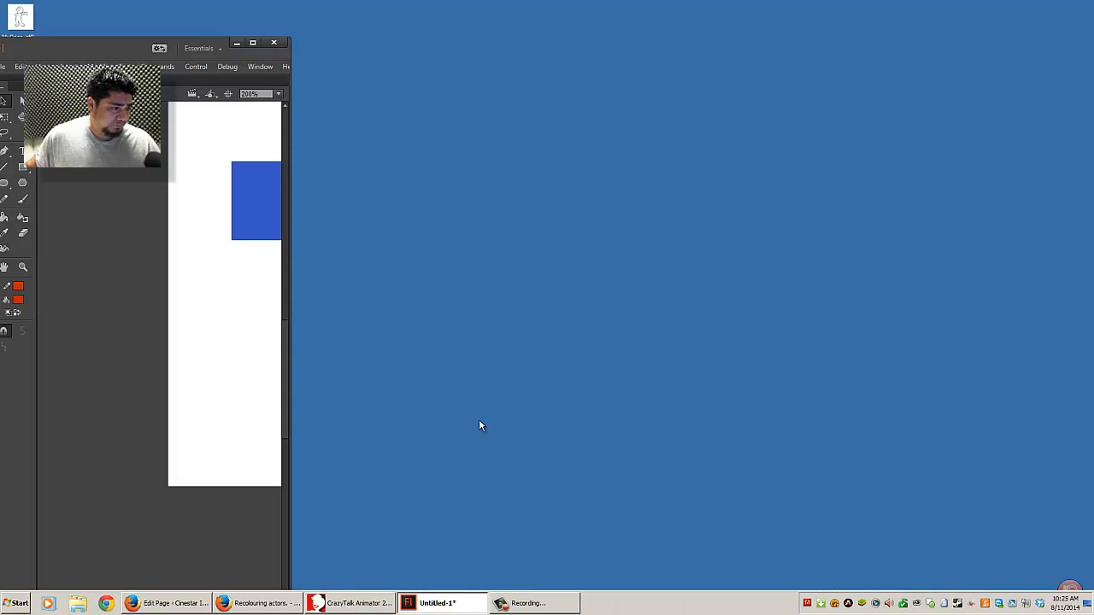
- Maximize Flash, replace the blue rectangle with the copied jacket torso snip, and position the image over the stage
double_click(124, 49)
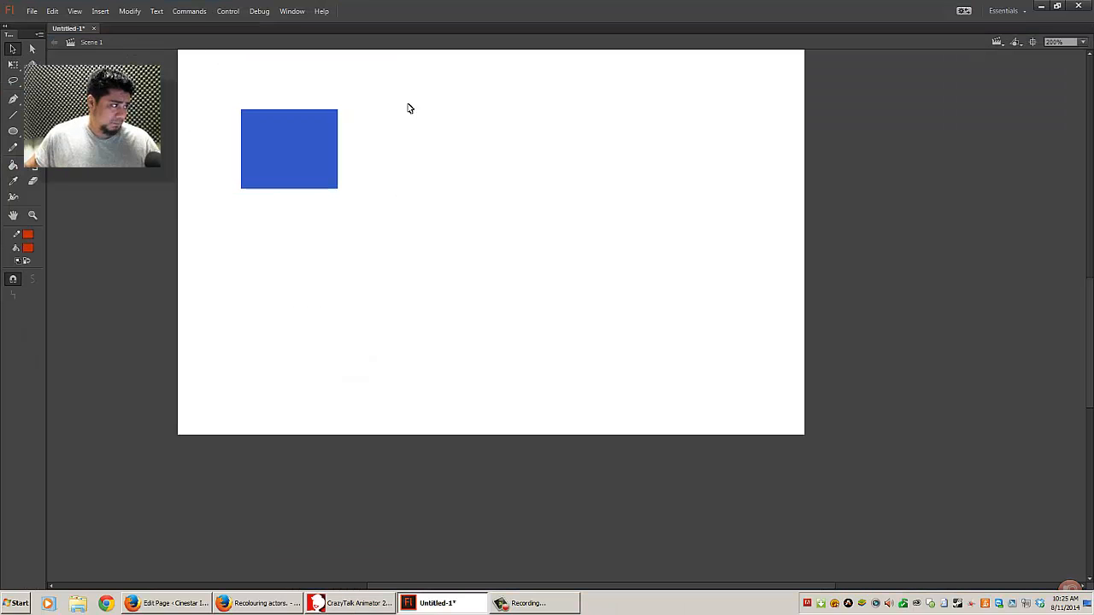
left_click(296, 135)
key("Delete")
key("ctrl+v")
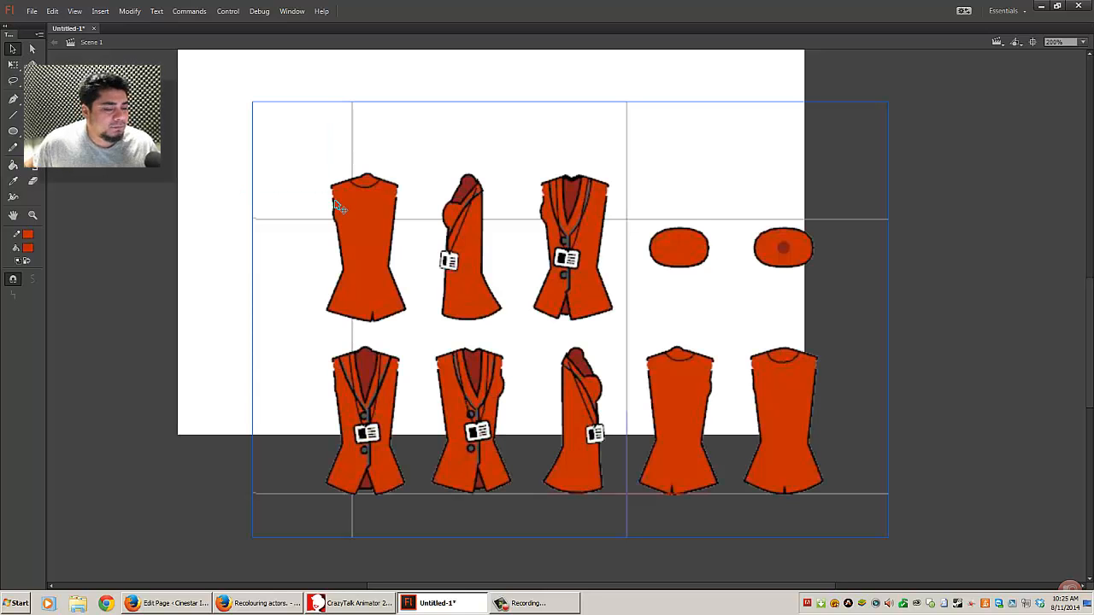
left_click_drag(371, 254, 291, 177)
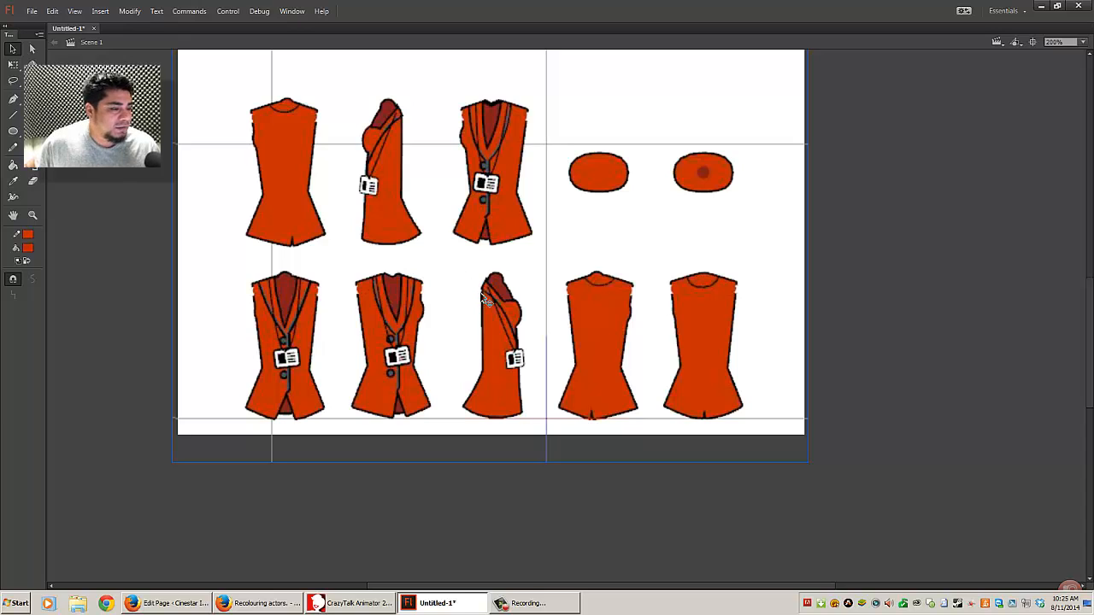
- Show the timeline, dock it below the stage and reduce its height to leave more drawing room
double_click(624, 19)
double_click(101, 47)
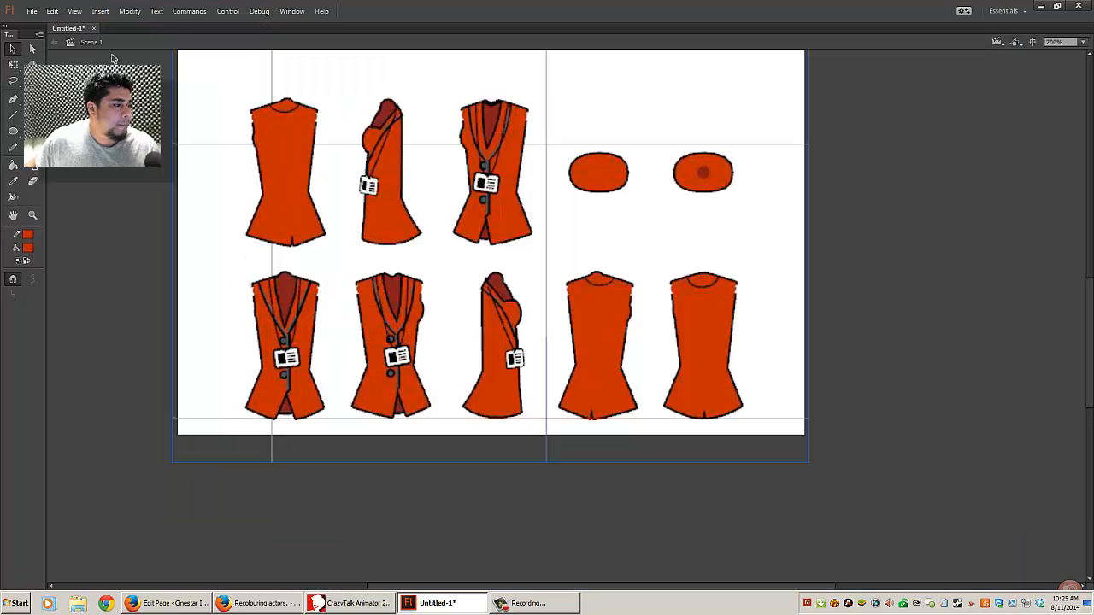
key("ctrl+equal")
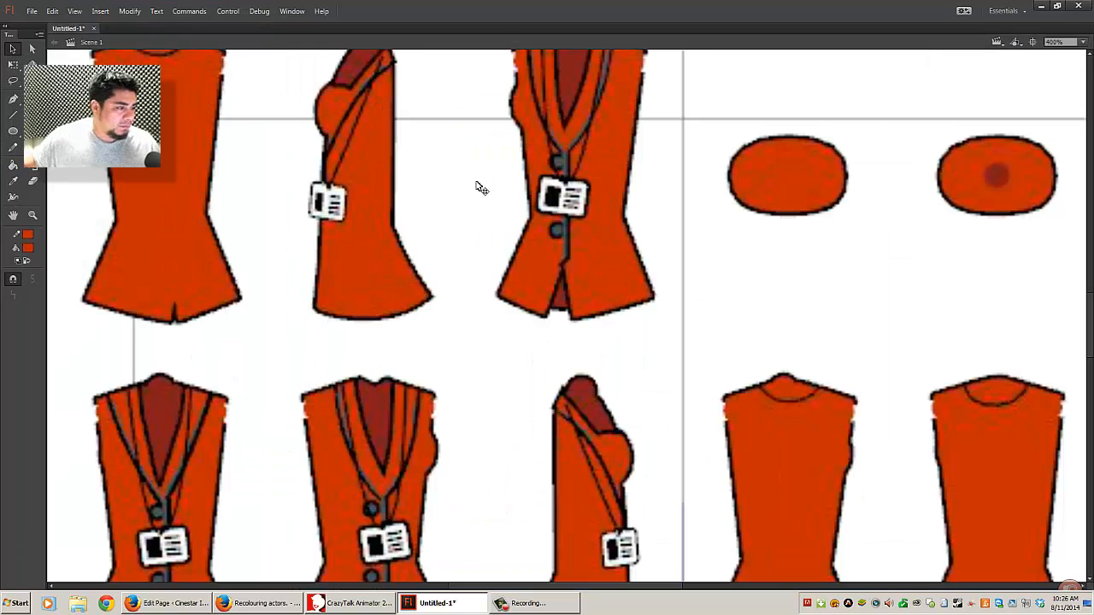
left_click_drag(480, 582, 433, 594)
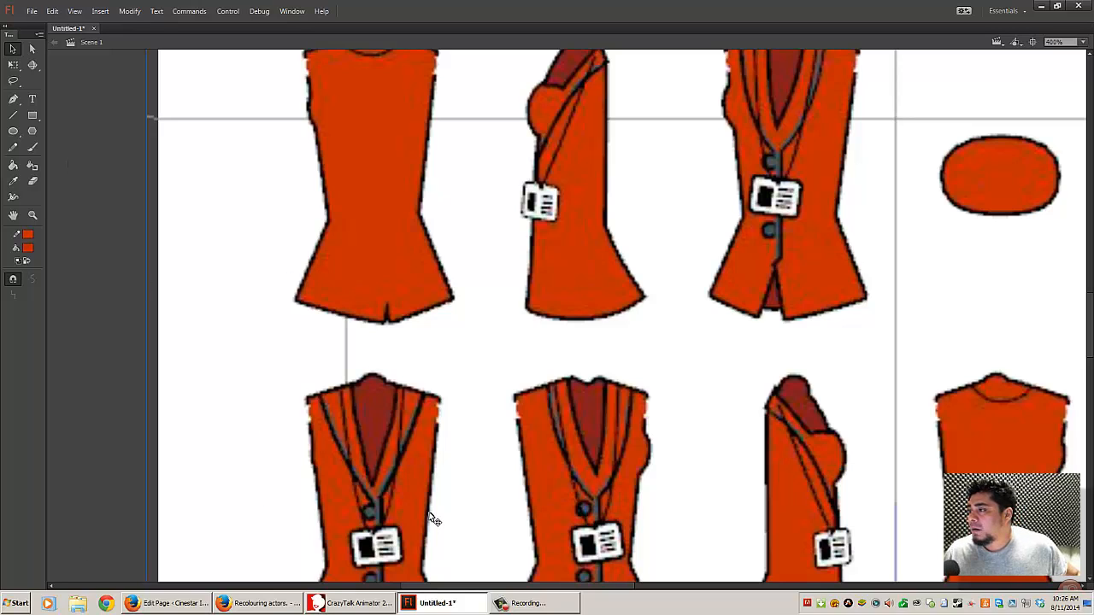
left_click(292, 11)
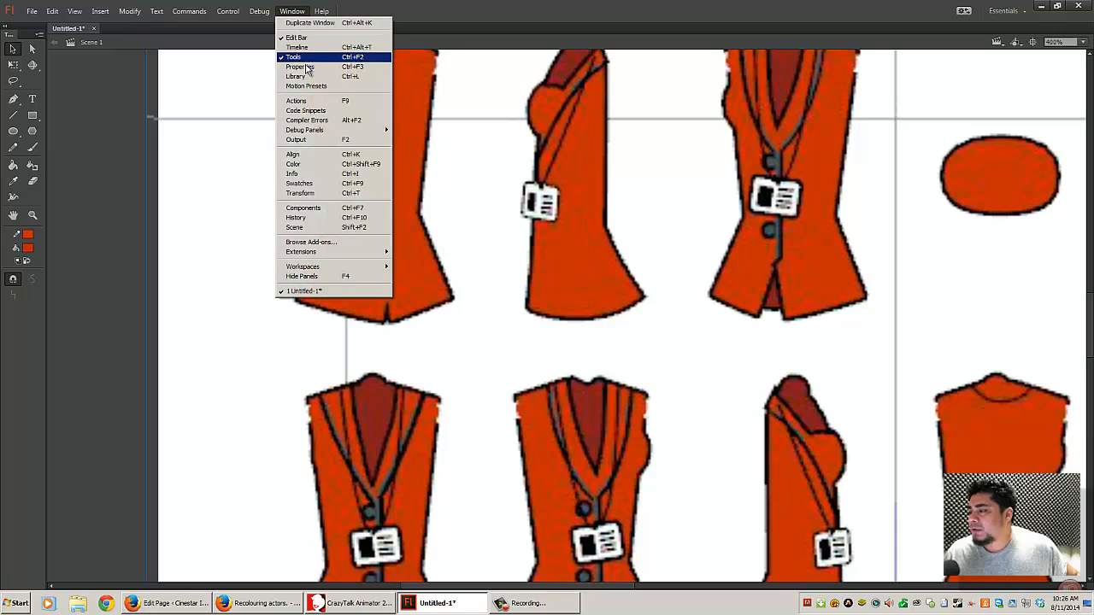
left_click(296, 47)
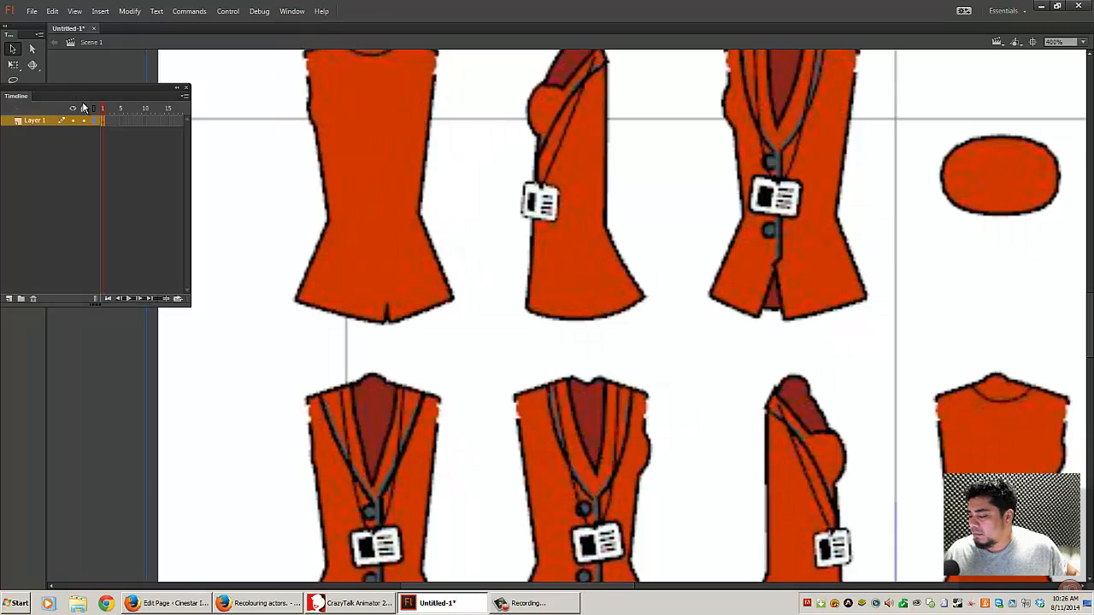
left_click_drag(84, 107, 261, 534)
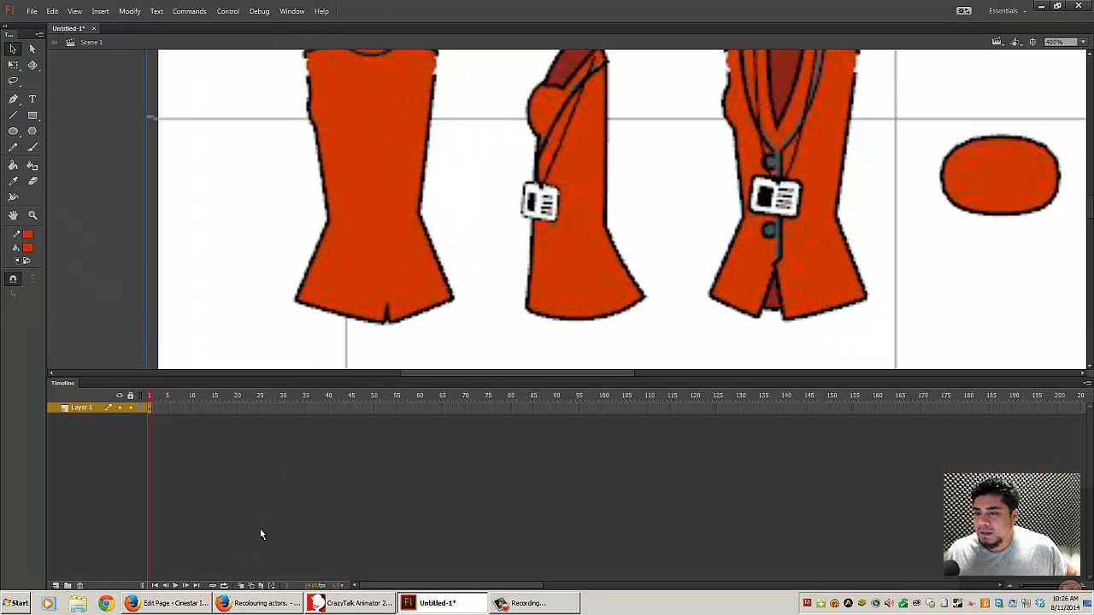
left_click_drag(537, 376, 539, 521)
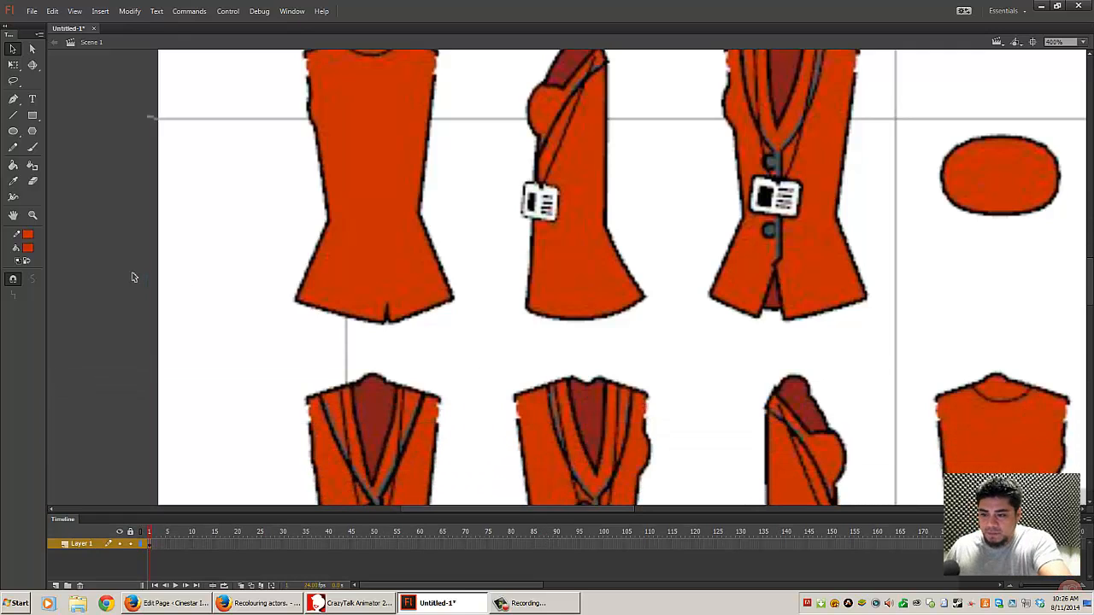
- Move the jacket image upward so that its lower row of torsos sits mid-stage
key("ctrl+minus")
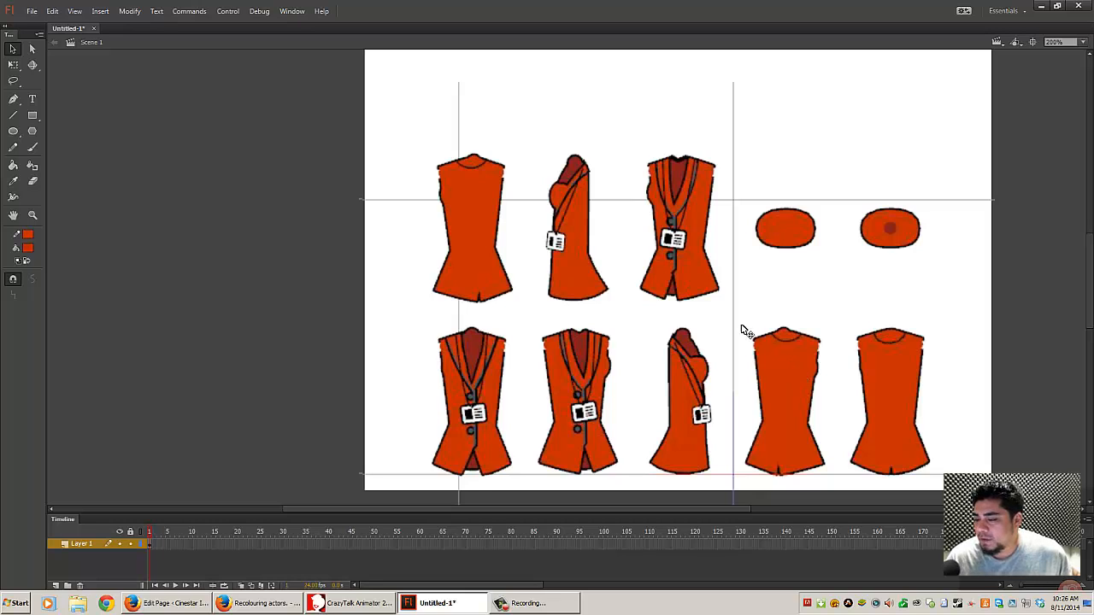
left_click(532, 399)
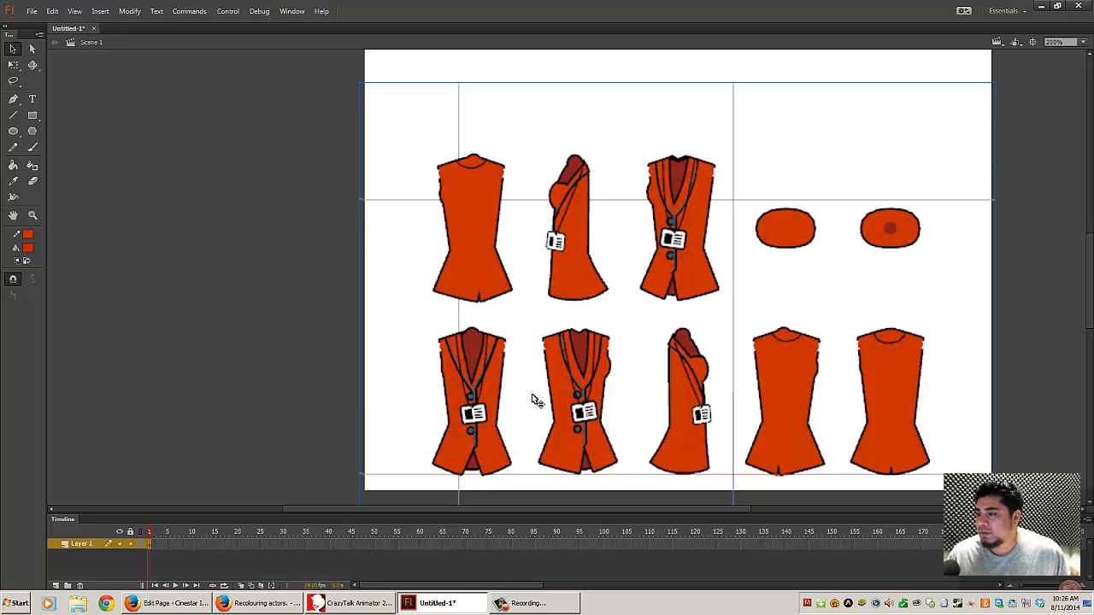
left_click_drag(532, 398, 531, 323)
left_click_drag(524, 194, 534, 196)
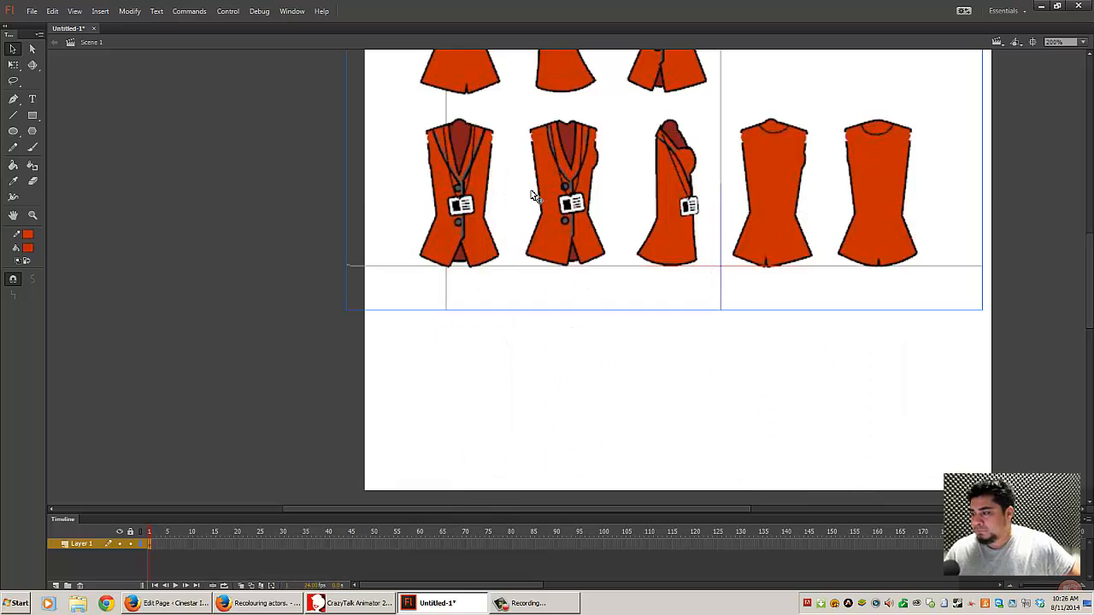
key("ctrl+=")
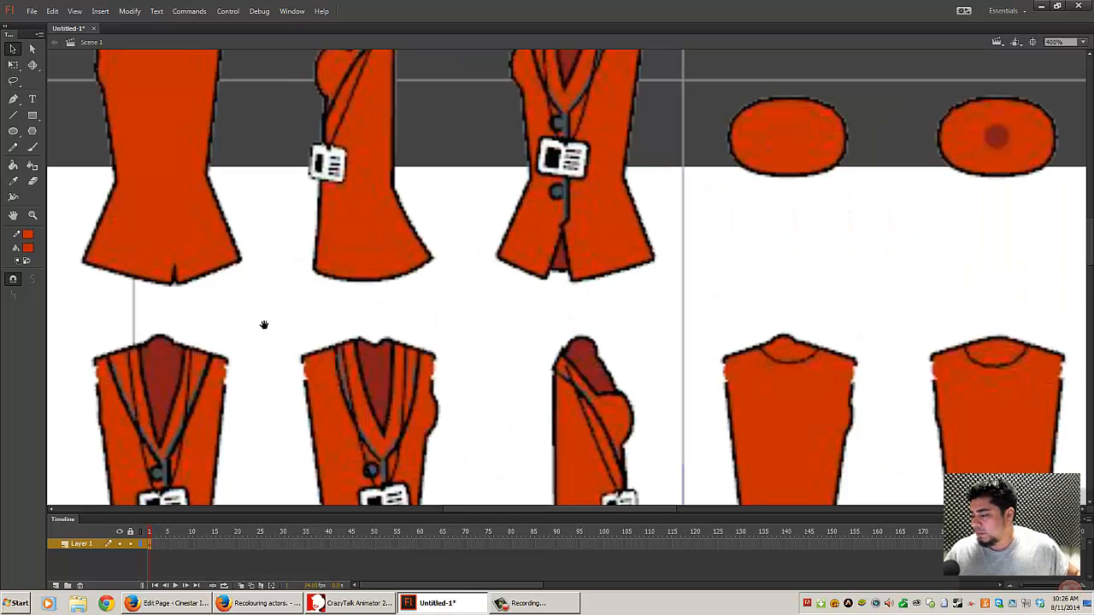
left_click_drag(263, 324, 459, 156)
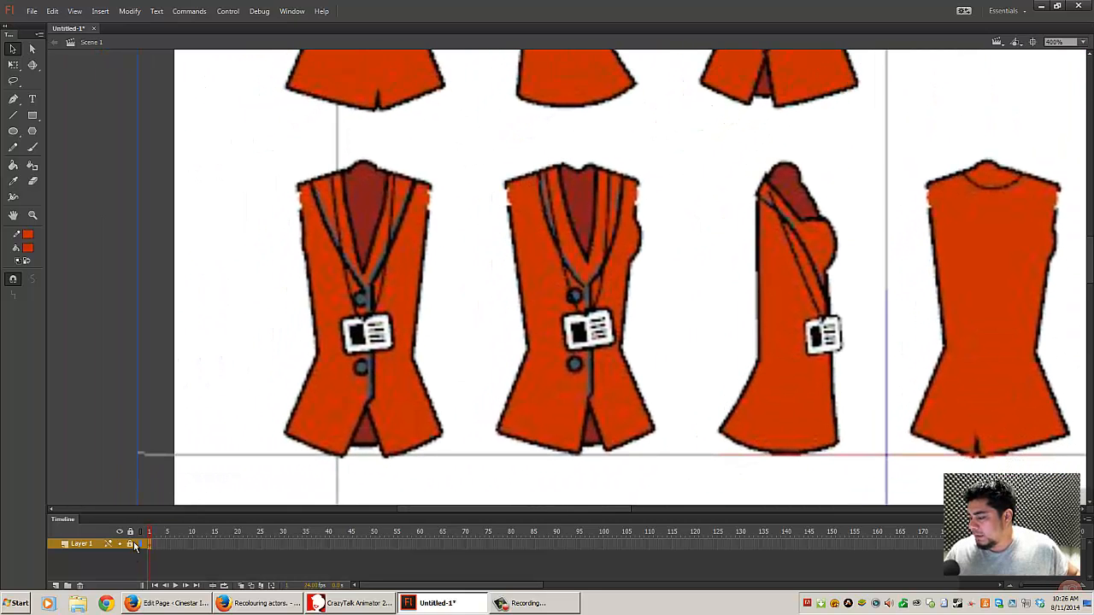
- Add a new layer above the jacket image's layer and unlock the image's layer
left_click(56, 585)
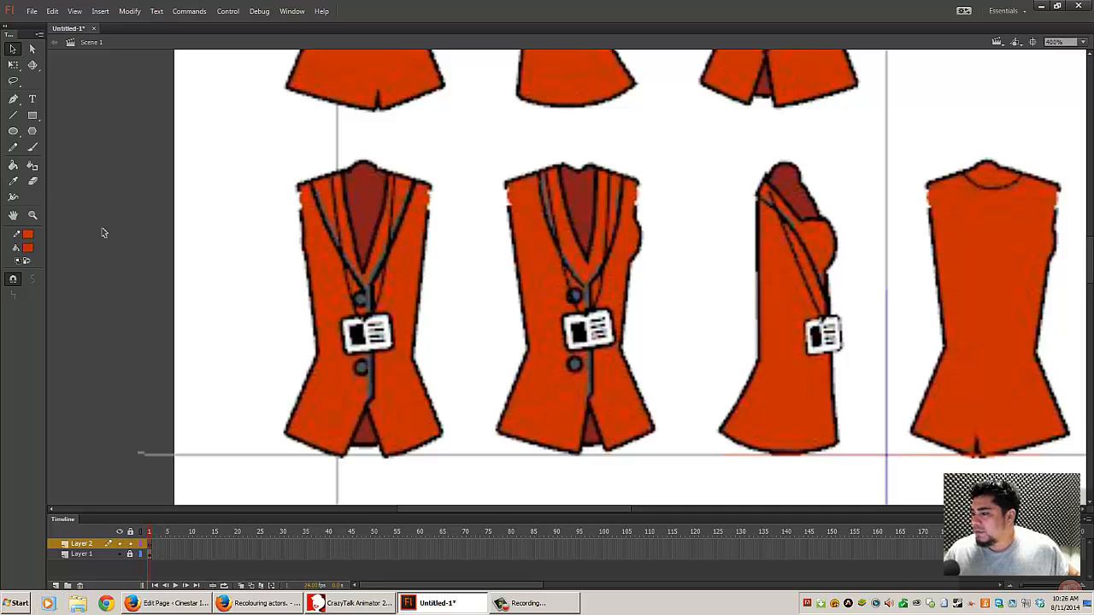
left_click(13, 114)
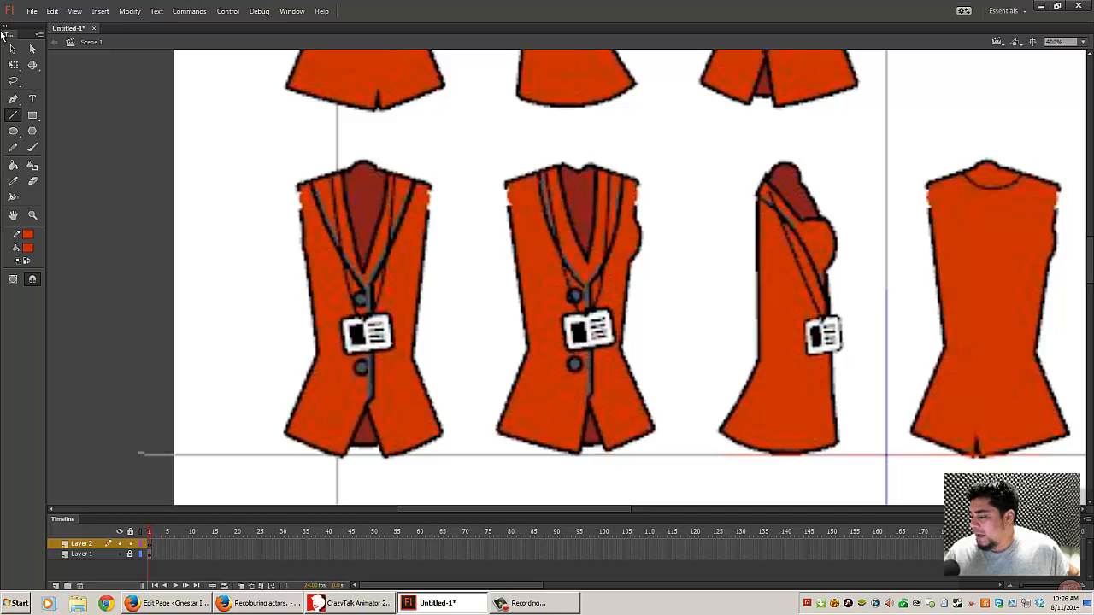
left_click(13, 49)
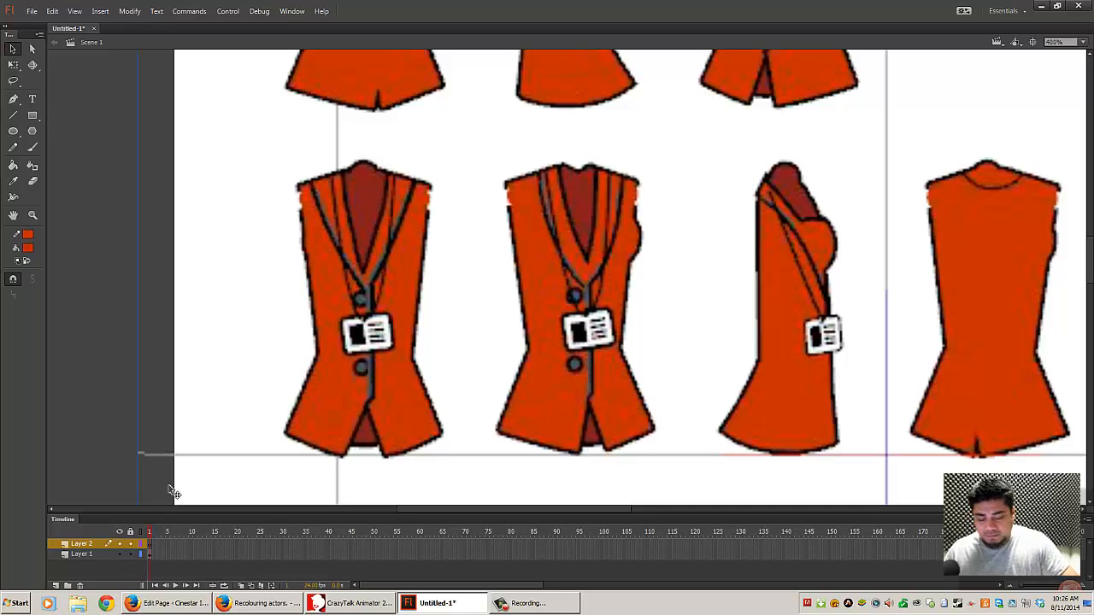
- Convert the jacket image to a movie clip symbol
left_click(282, 376)
key("F8")
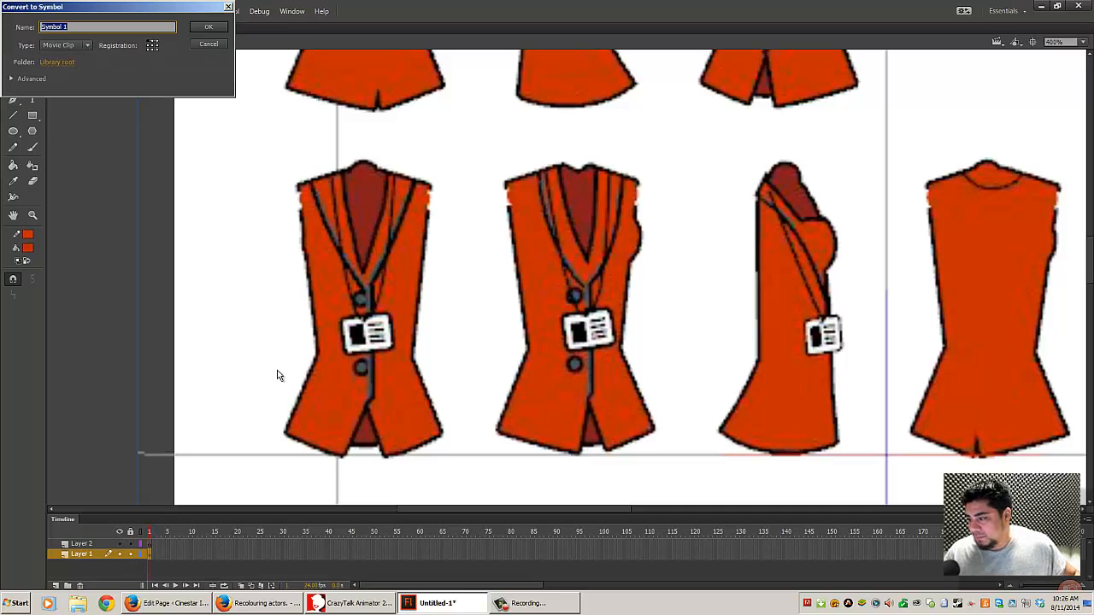
key("Escape")
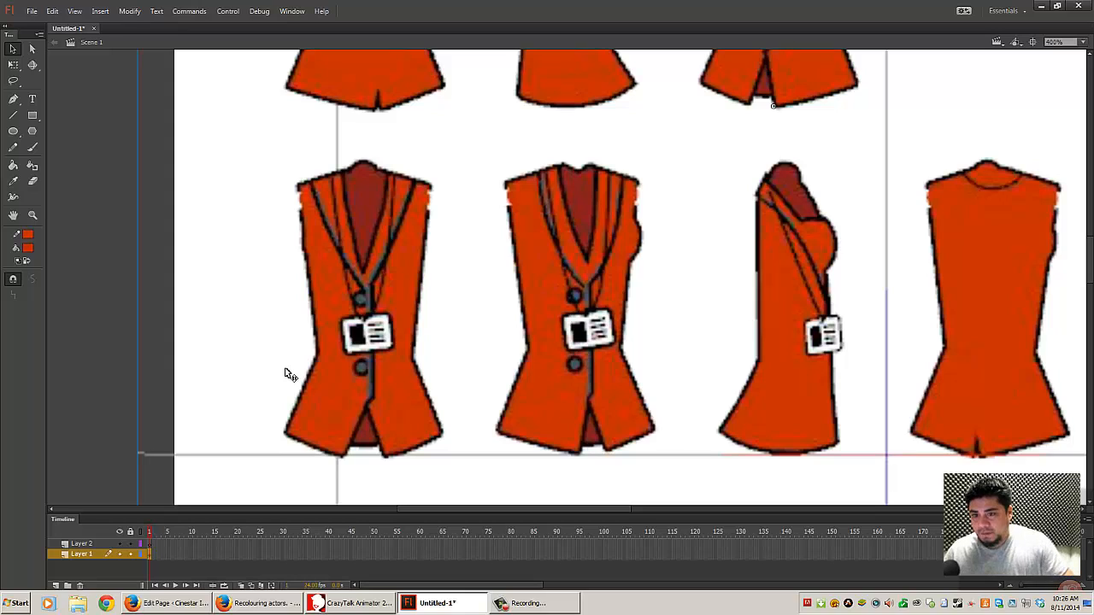
- Apply an Alpha colour effect of 43% to the jacket image symbol and close its properties
key("ctrl+F3")
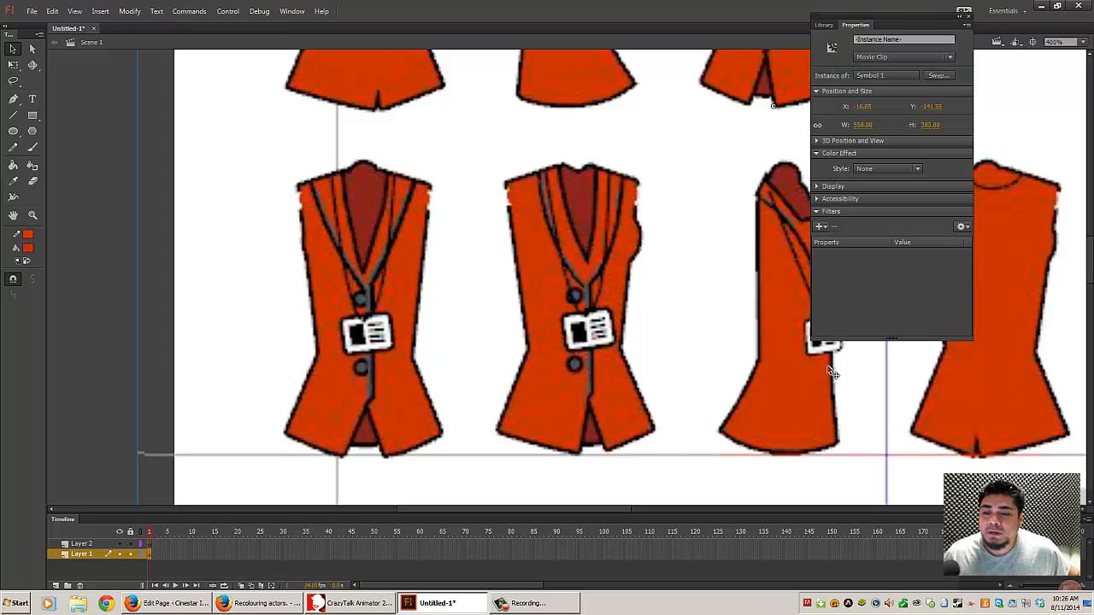
left_click(867, 170)
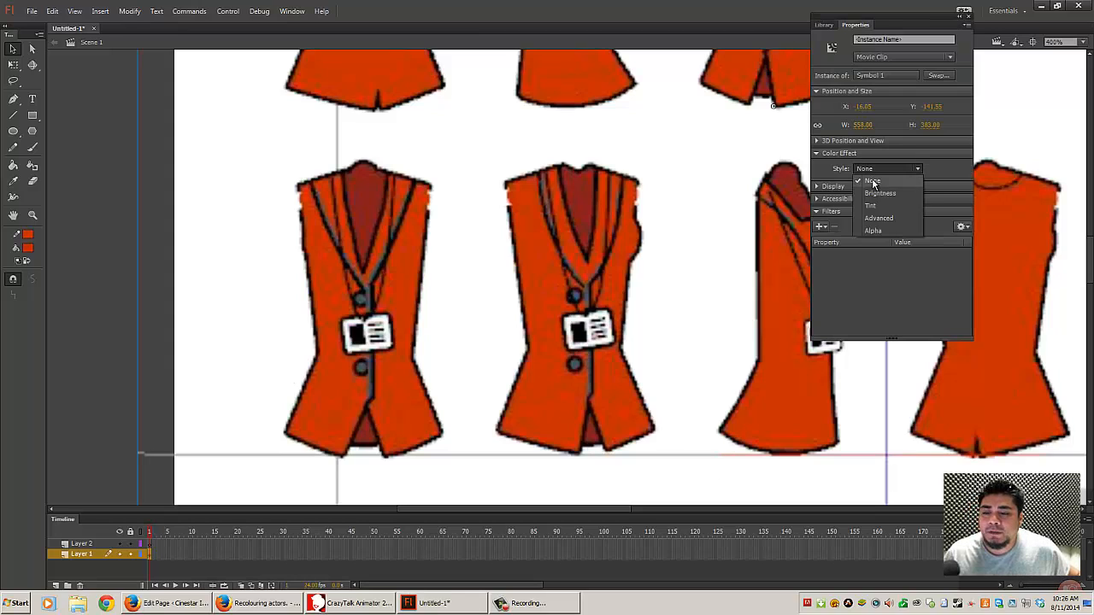
left_click(883, 231)
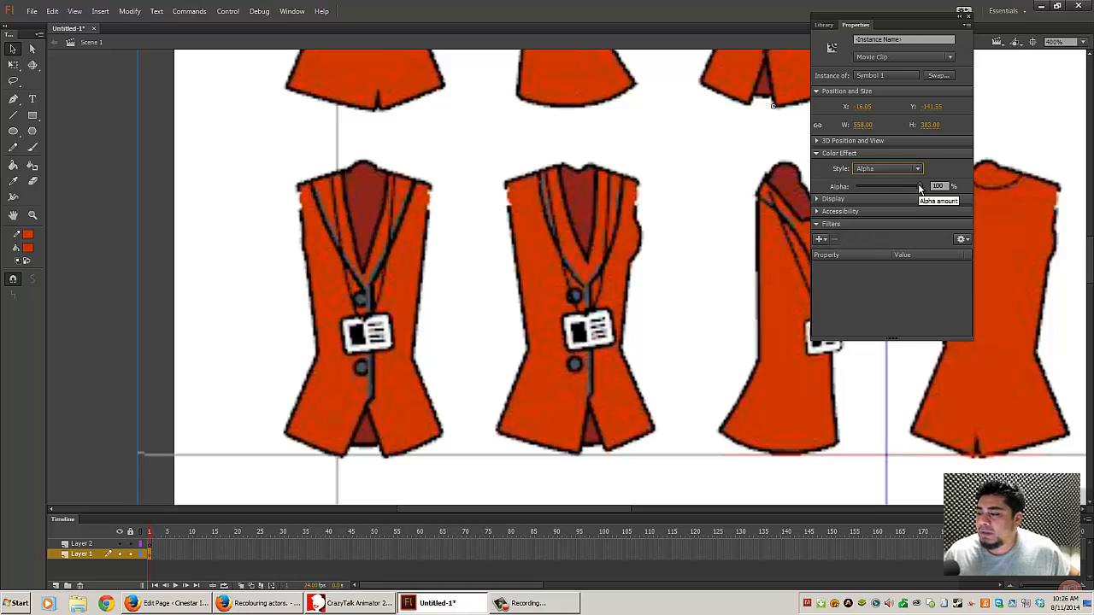
left_click_drag(918, 185, 881, 195)
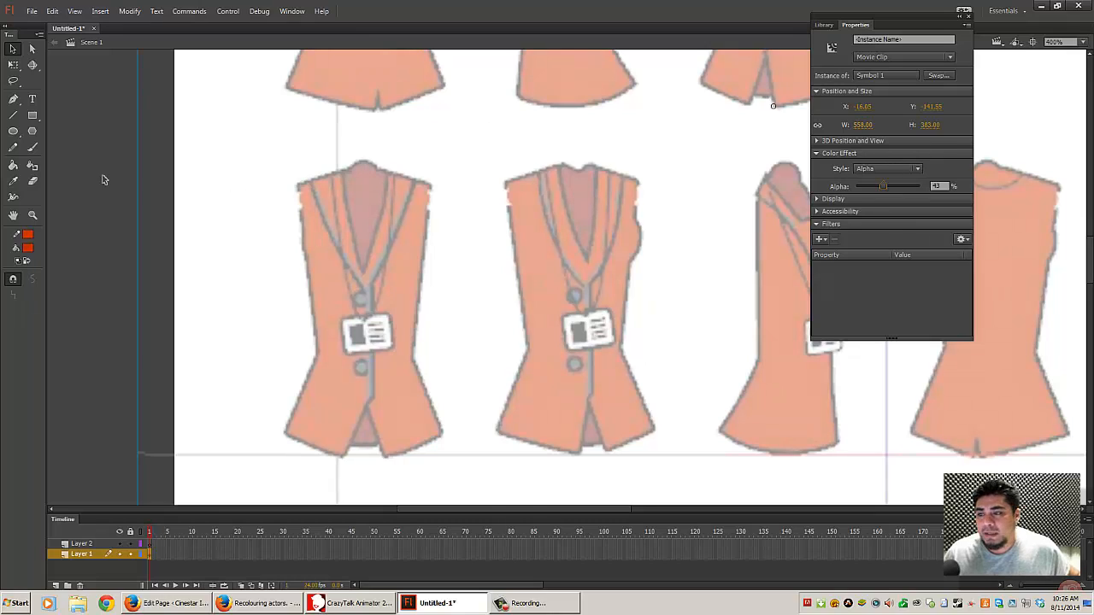
left_click(968, 19)
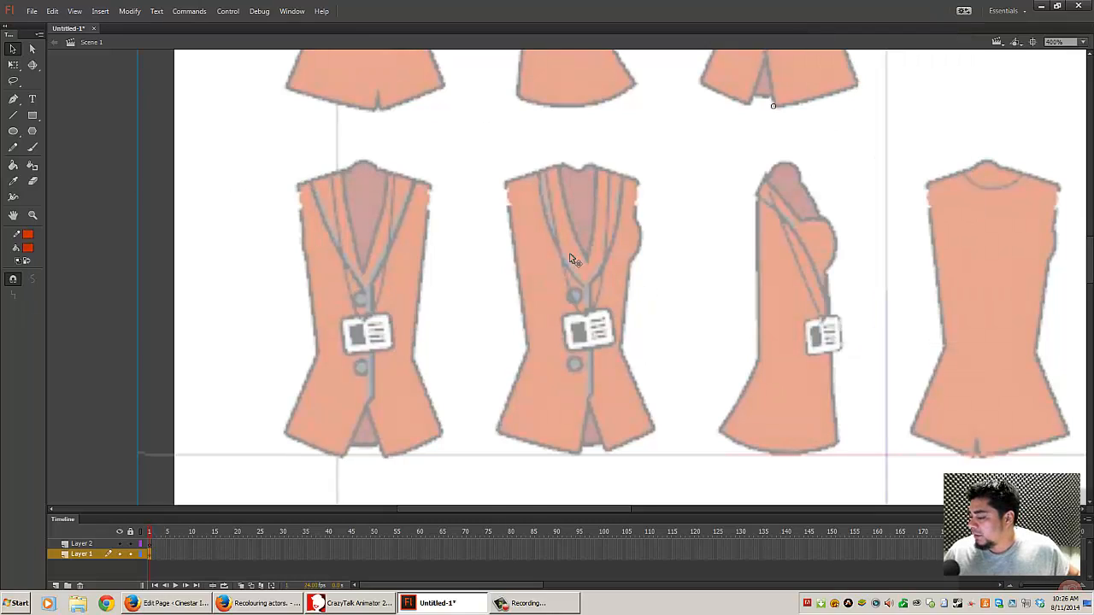
- Lock Layer 1, which holds the faded jacket image, and turn it into a guide layer
left_click(130, 554)
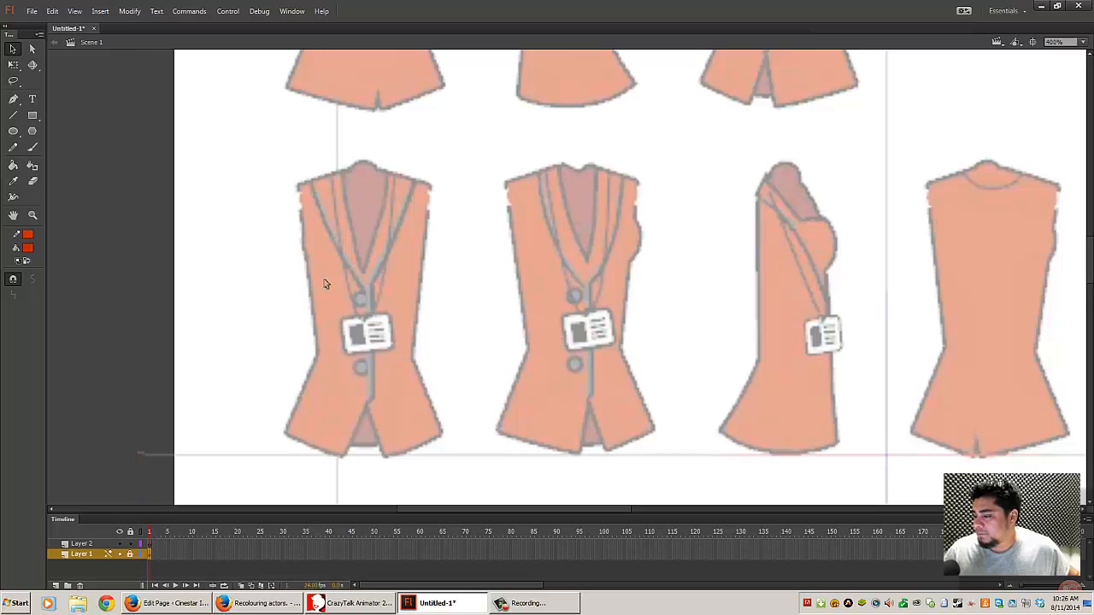
left_click_drag(325, 282, 355, 212)
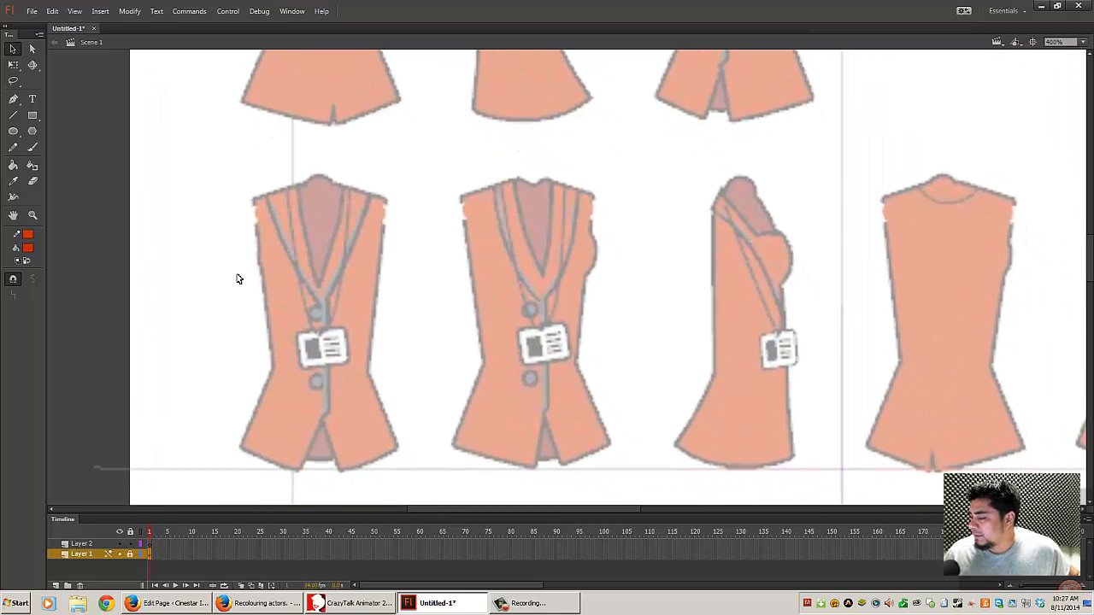
right_click(95, 553)
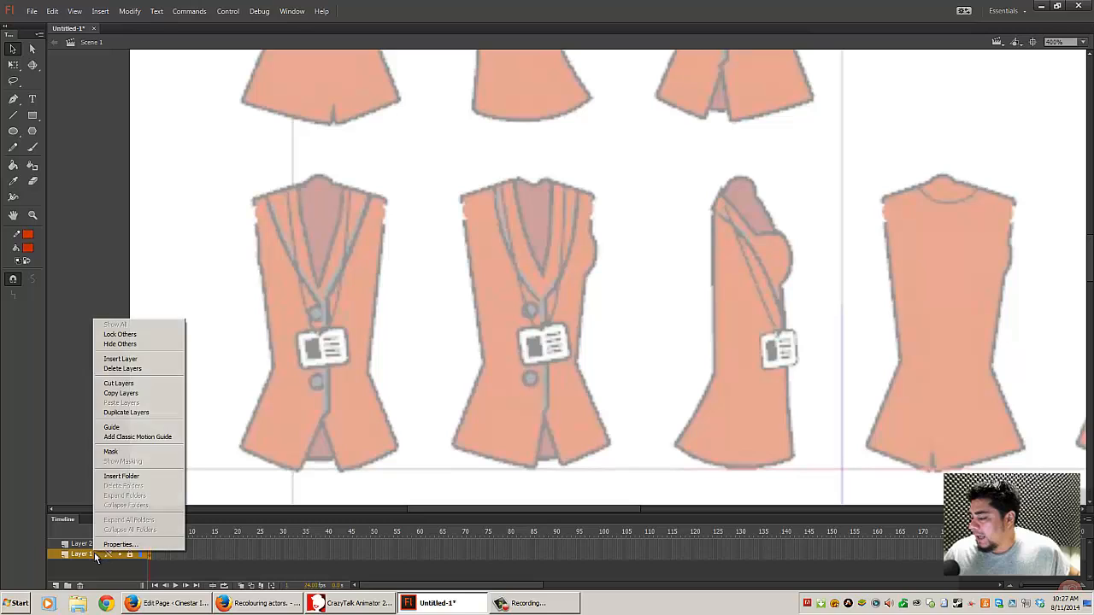
left_click(133, 430)
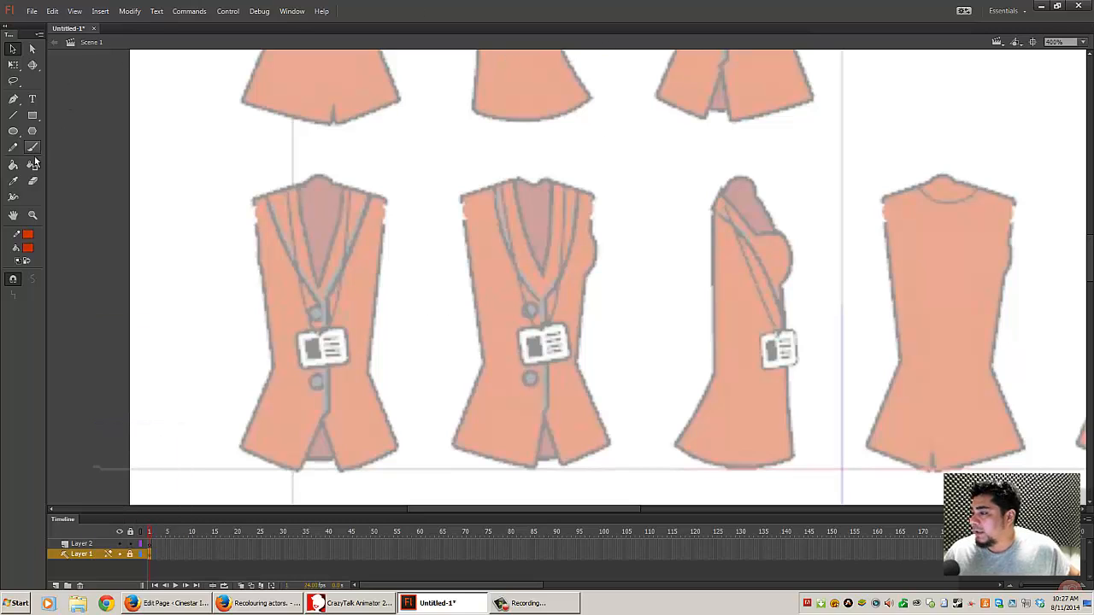
- On Layer 2, draw two crossing straight lines along the shoulder slopes of the front-facing torso in the lower row
left_click(13, 118)
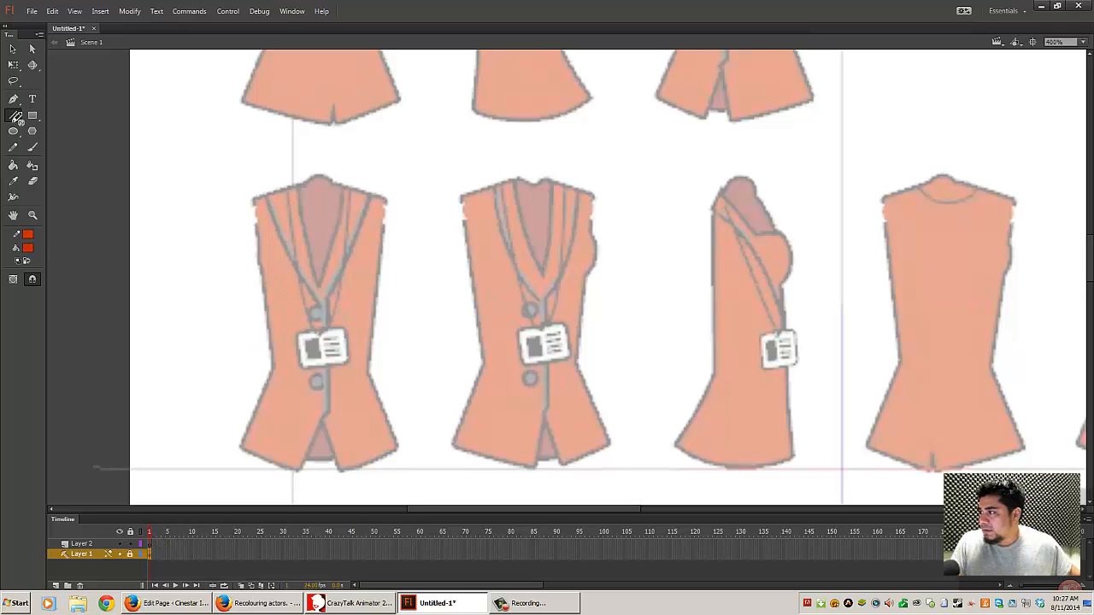
left_click(14, 48)
key("ctrl+equal")
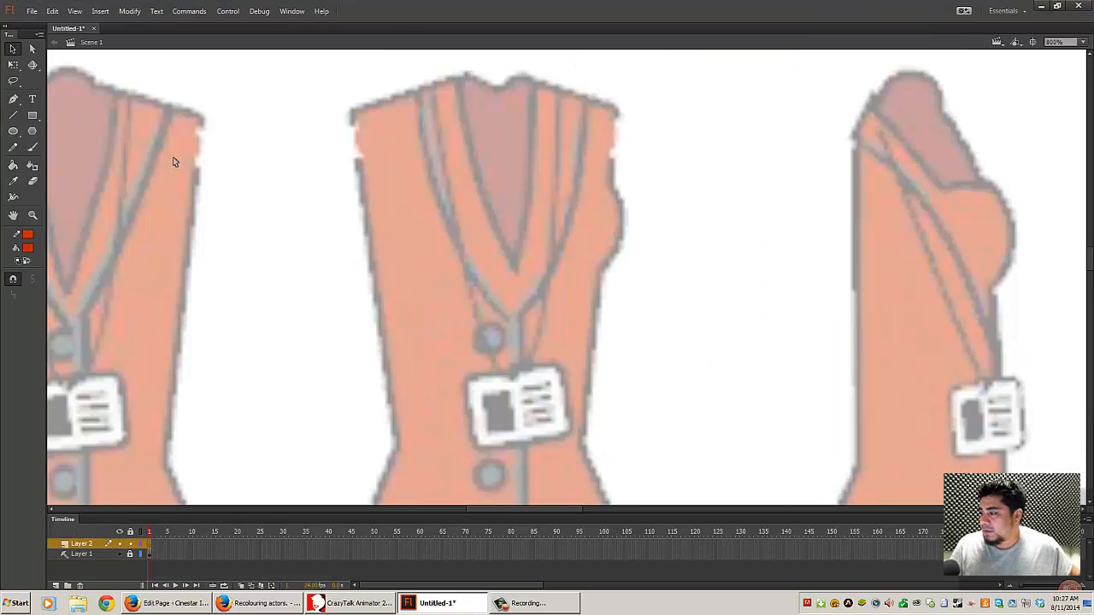
left_click_drag(216, 312, 501, 114)
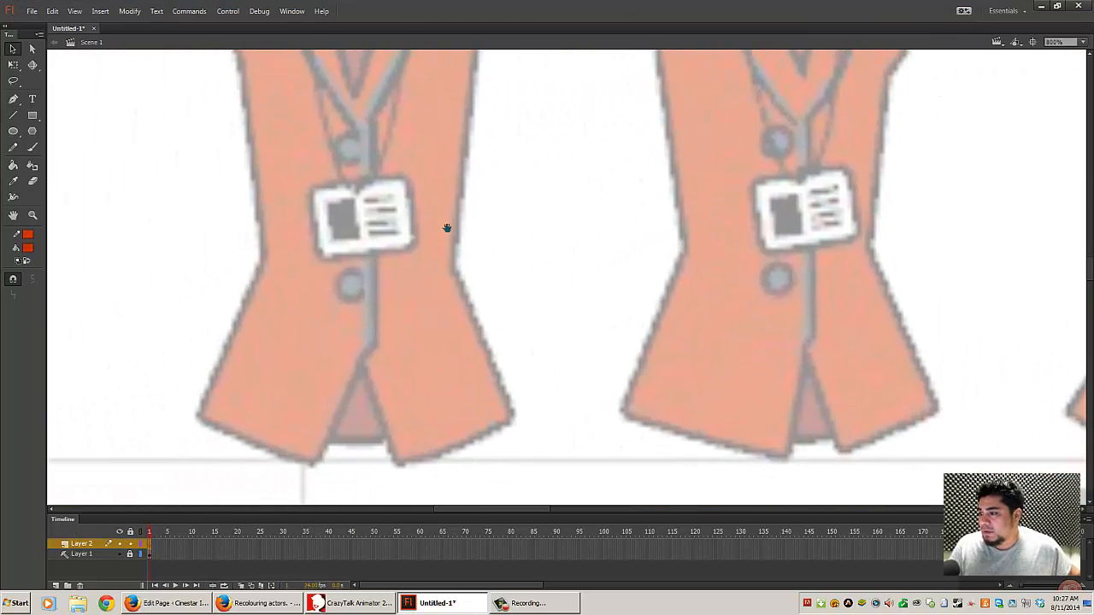
left_click_drag(447, 227, 452, 419)
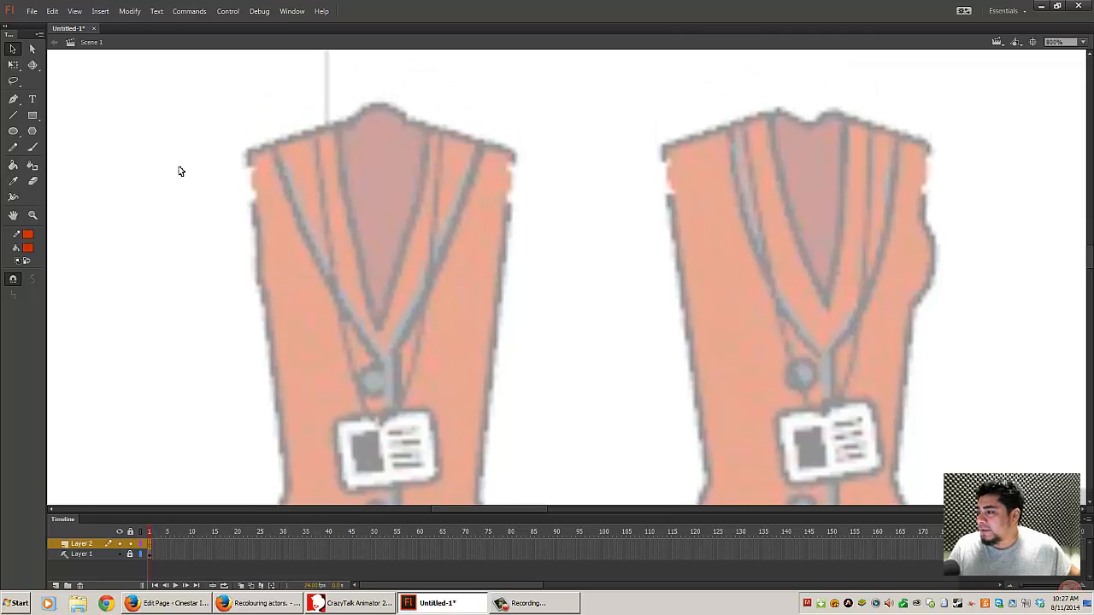
left_click(13, 115)
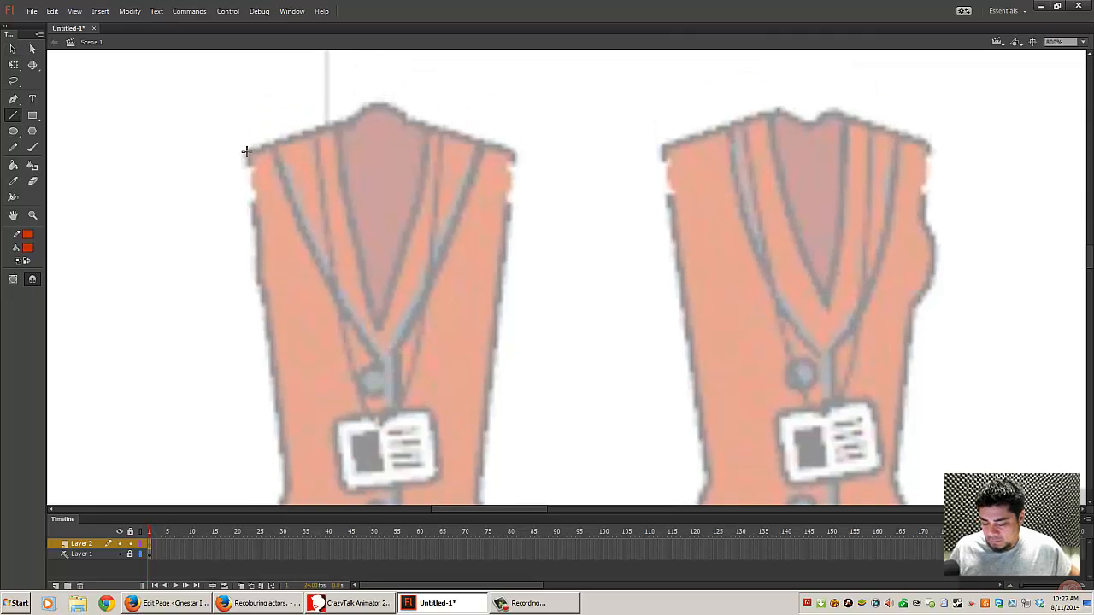
left_click_drag(245, 151, 529, 74)
left_click_drag(530, 159, 298, 87)
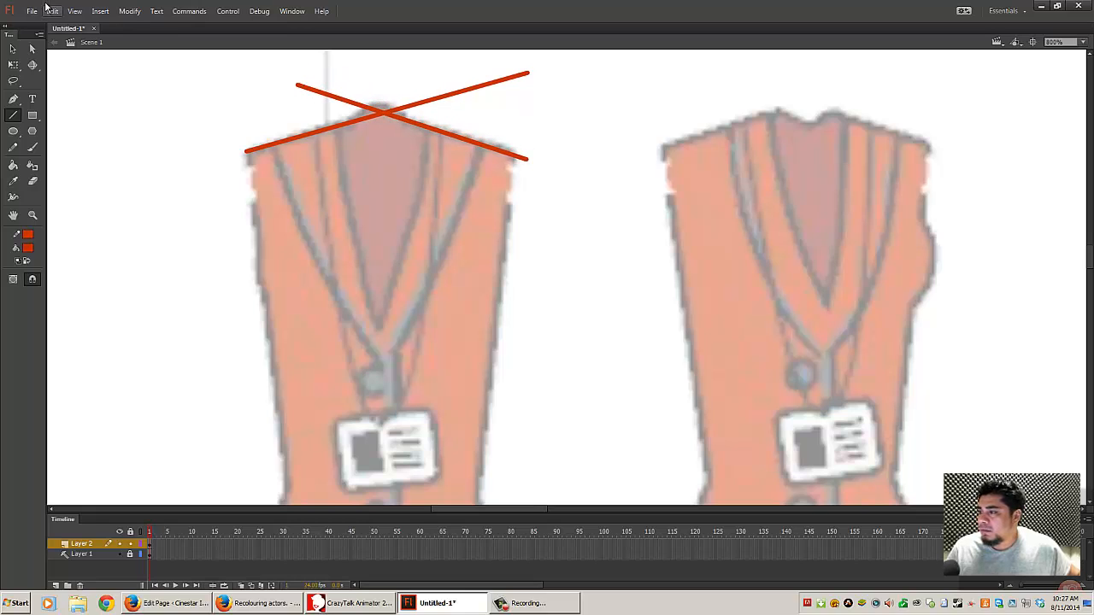
- Delete the line segments that cross above the collar, trimming both shoulder lines back to the neck edges
left_click(13, 49)
left_click_drag(217, 53, 745, 123)
key("Delete")
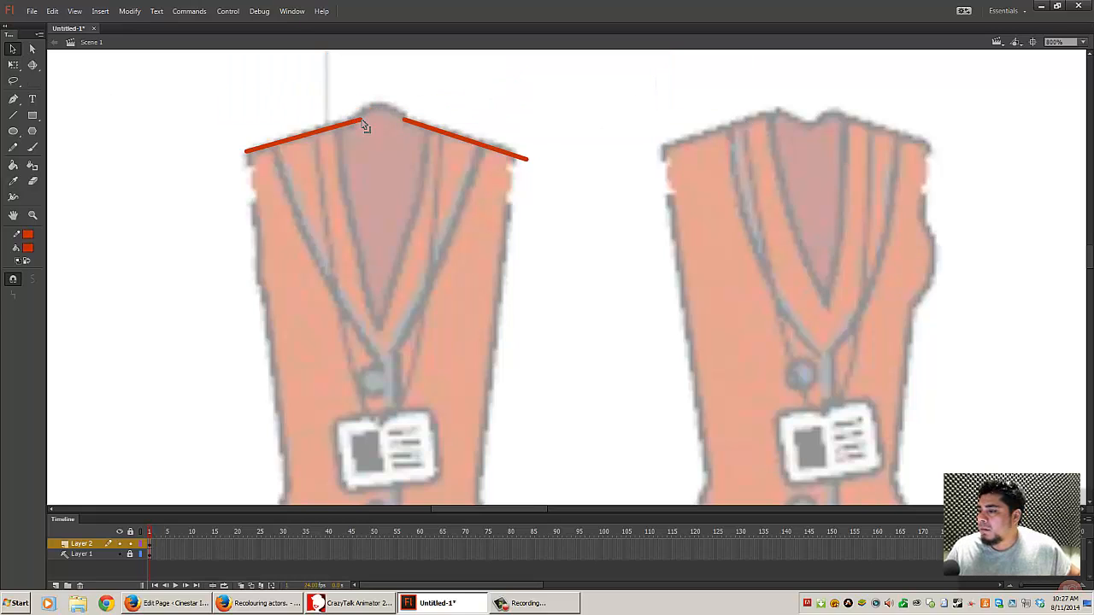
left_click_drag(349, 87, 408, 168)
key("Delete")
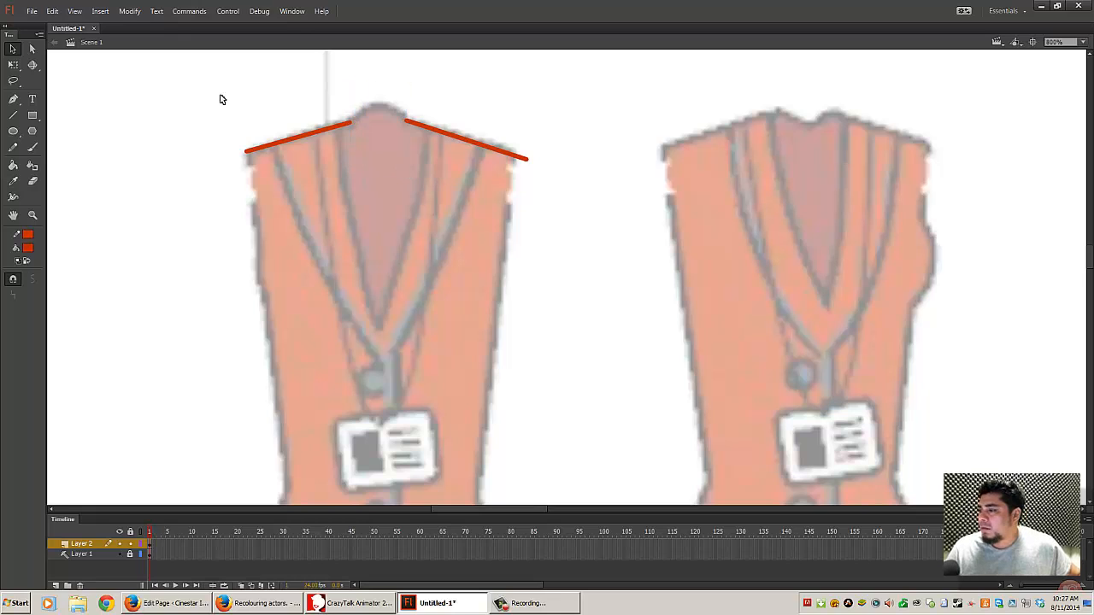
- Join the two shoulder lines with a straight line across the neck and bend it upward to follow the collar curve
left_click(13, 114)
left_click_drag(354, 124, 407, 122)
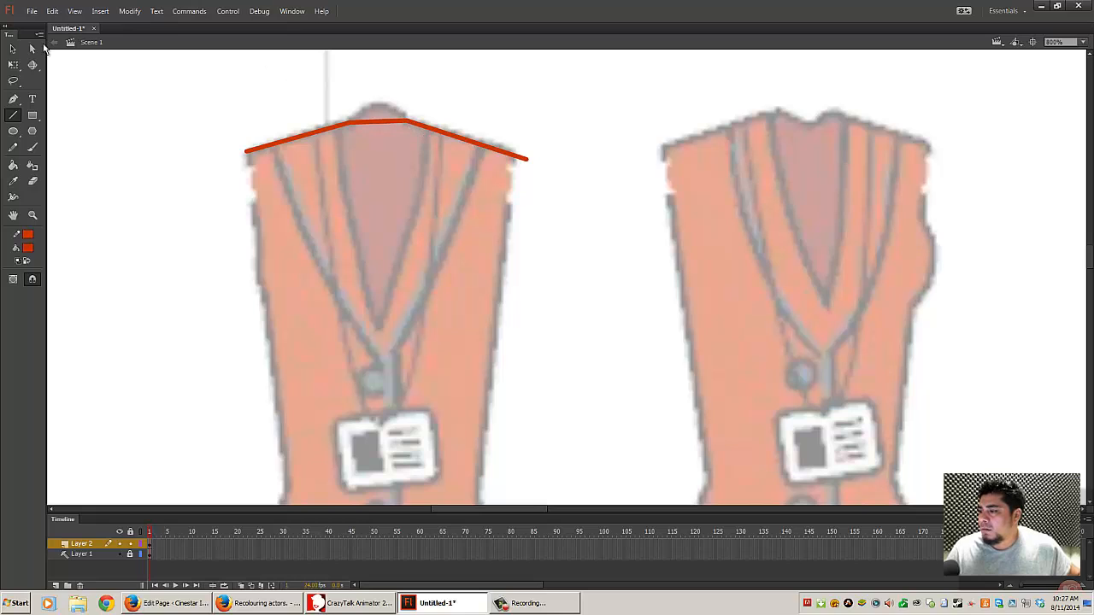
left_click(13, 48)
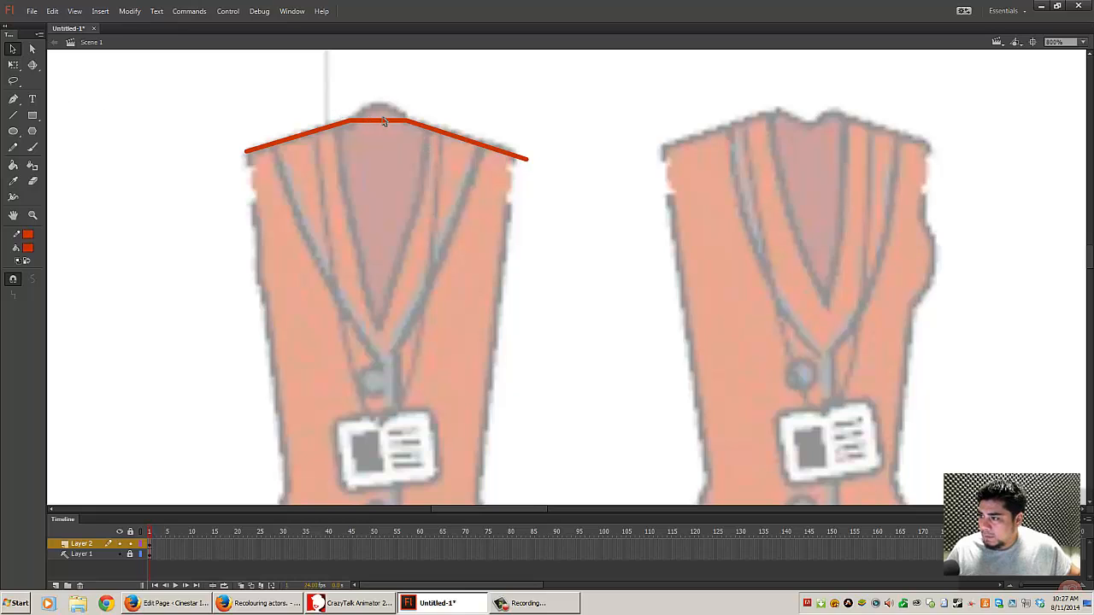
left_click_drag(384, 124, 381, 108)
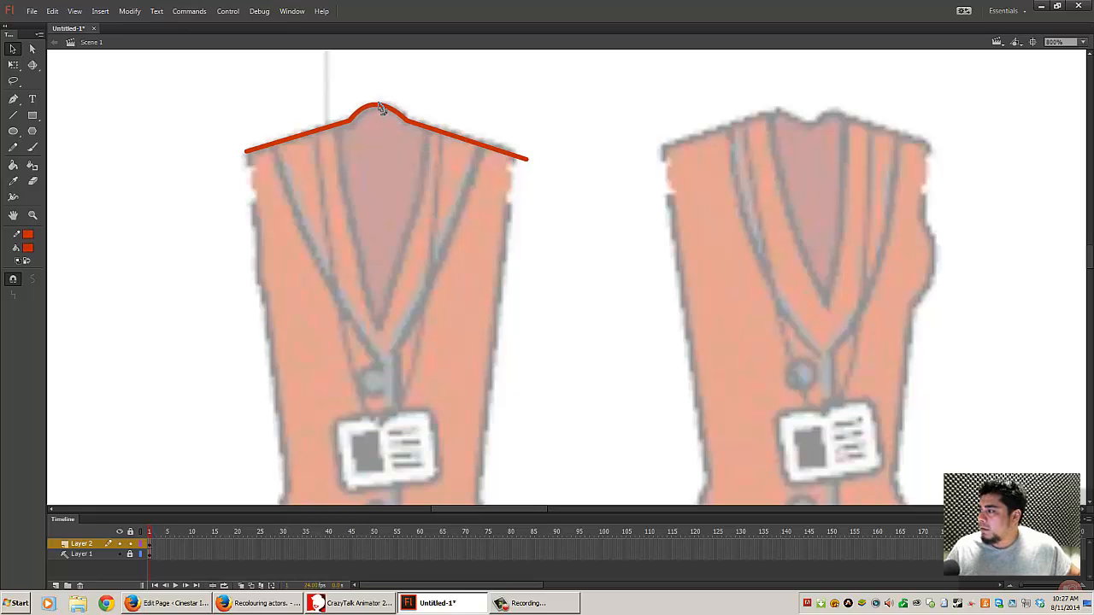
- Draw straight side lines on the front-view vest from each shoulder end to the matching lower hem corner
left_click(13, 114)
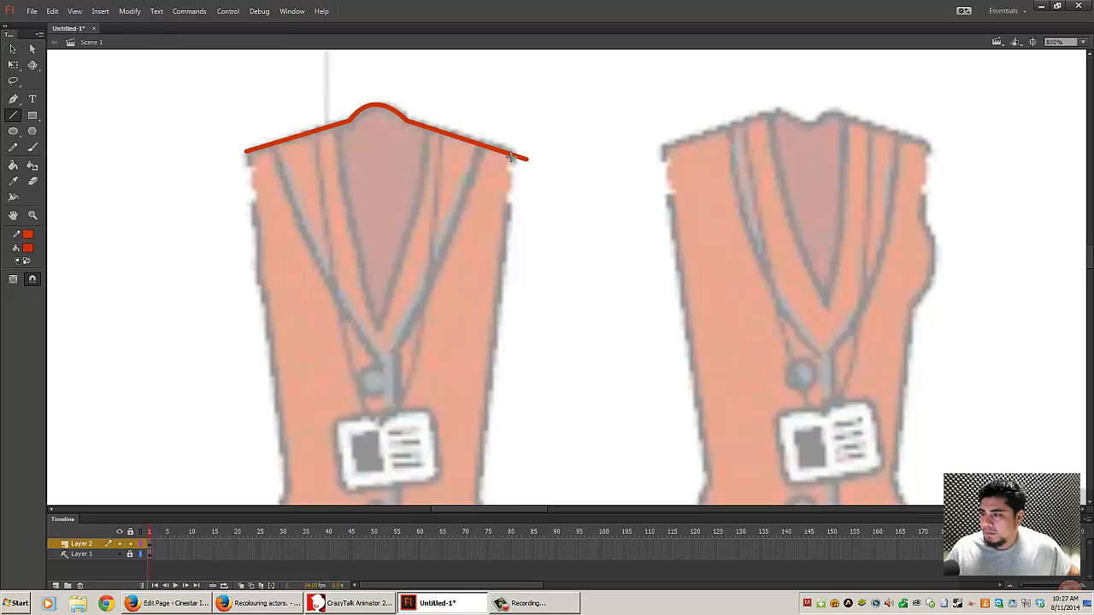
left_click_drag(588, 205, 581, 129)
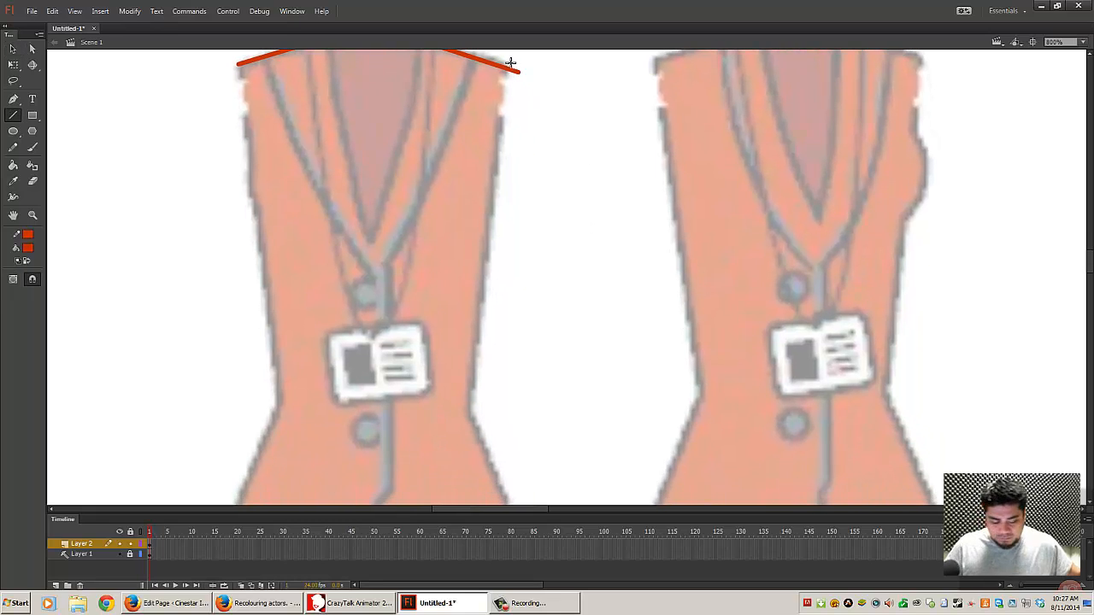
key("ctrl+minus")
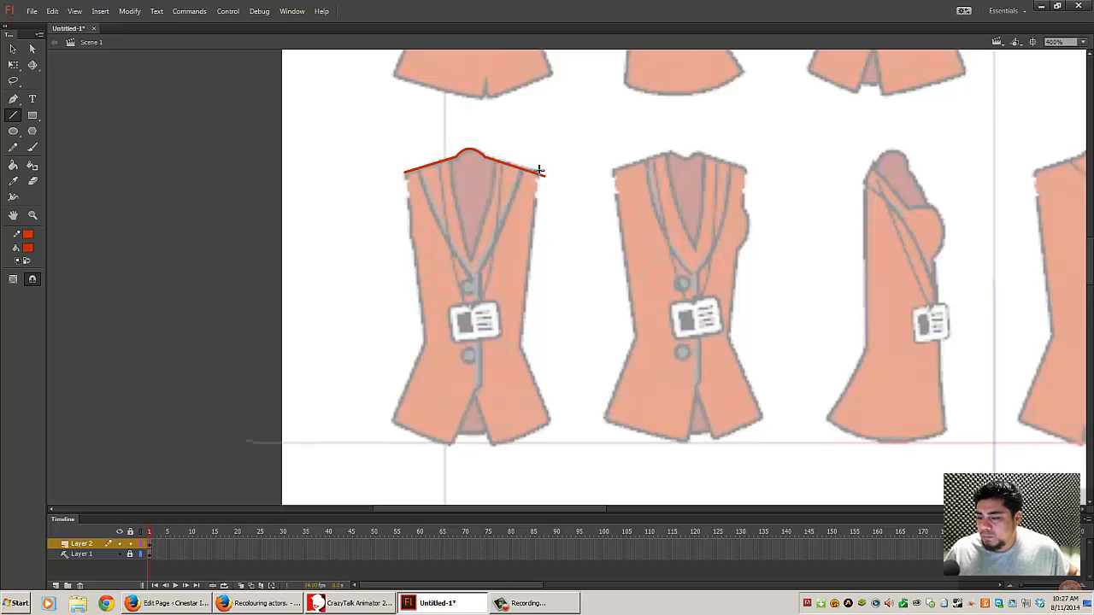
mouse_move(539, 170)
left_mouse_down()
mouse_move(547, 430)
mouse_move(549, 422)
left_mouse_up()
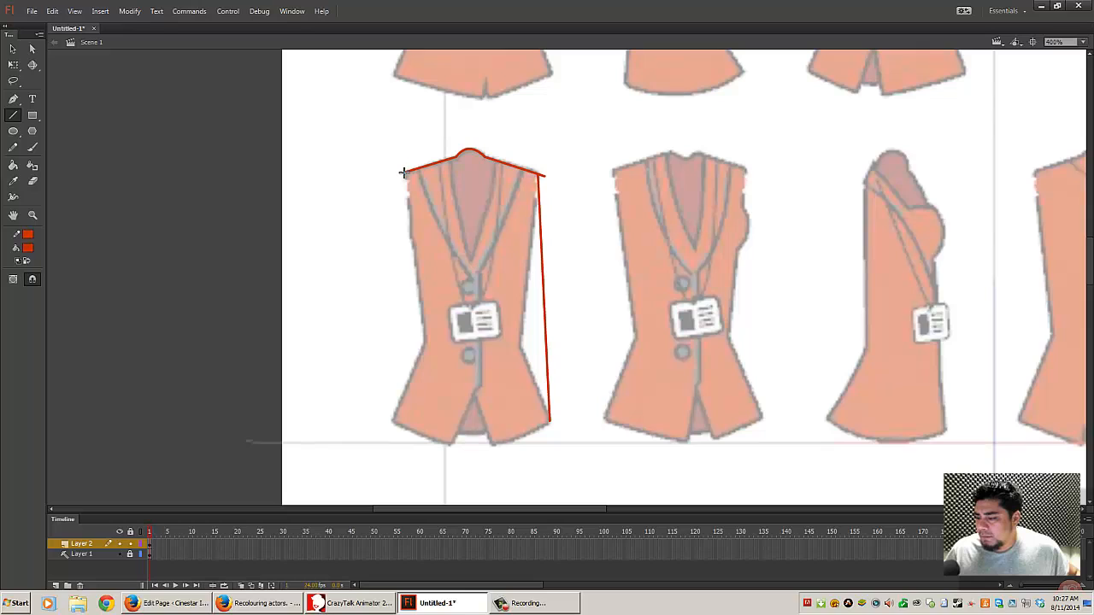
mouse_move(404, 172)
left_mouse_down()
mouse_move(406, 395)
mouse_move(392, 422)
mouse_move(427, 437)
left_mouse_up()
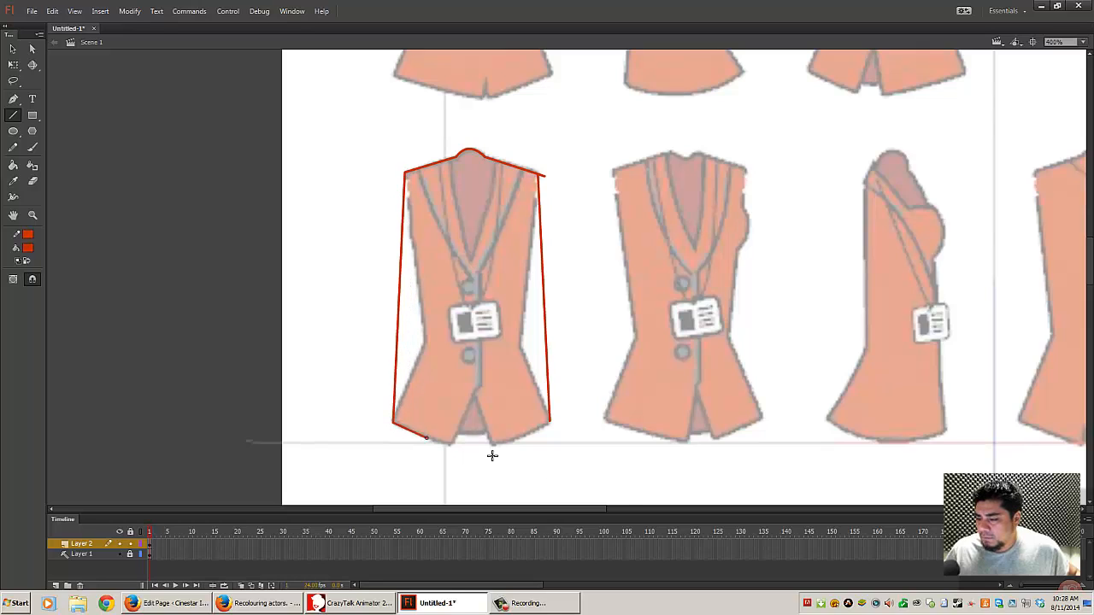
- Draw slanted hem lines inward from both lower corners of the front-view vest and delete the parts extending past their crossing
mouse_move(493, 456)
left_mouse_down()
mouse_move(620, 496)
mouse_move(614, 509)
left_mouse_up()
left_click_drag(551, 420, 334, 513)
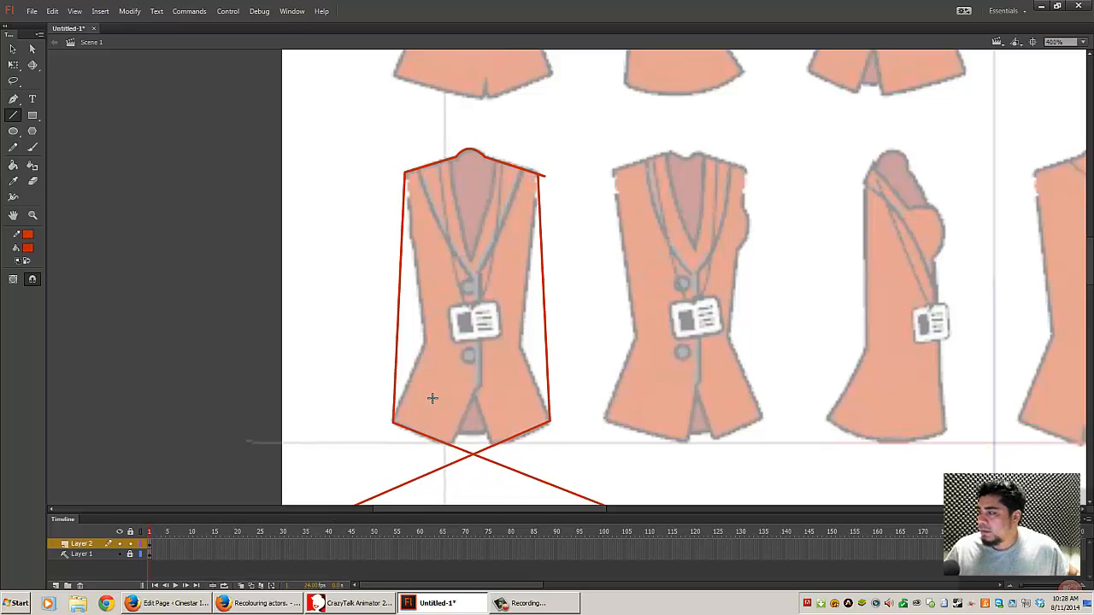
left_click(13, 49)
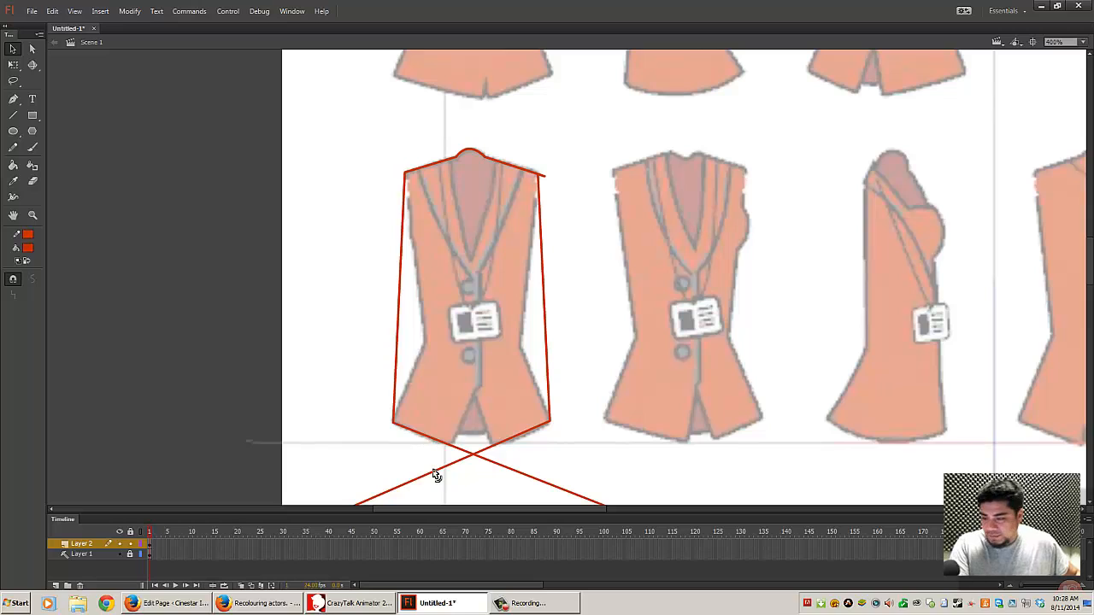
left_click(436, 477)
key("Delete")
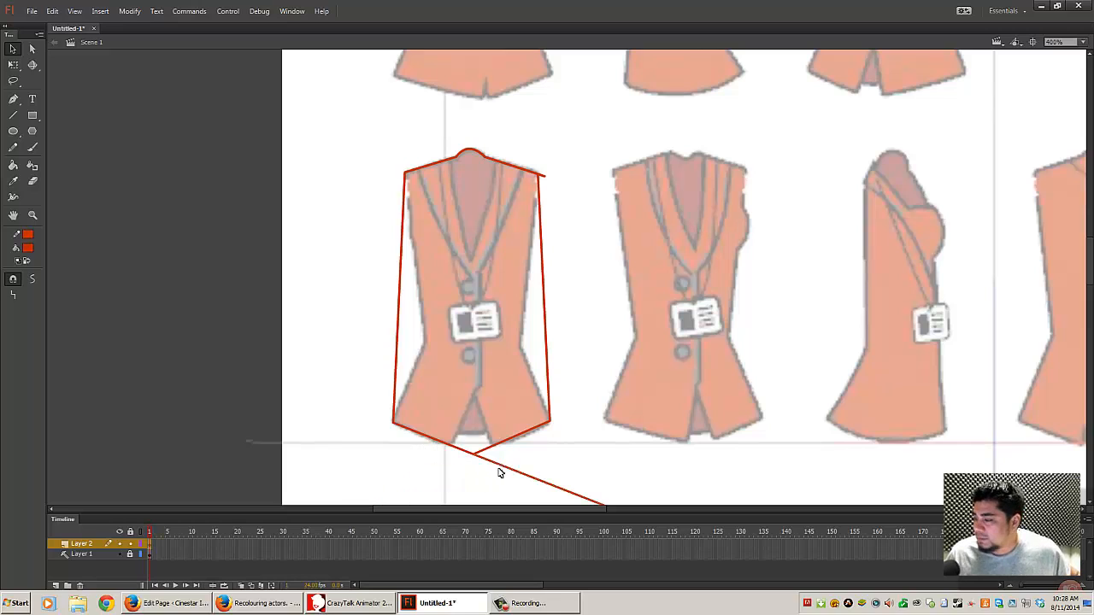
left_click(500, 465)
key("Delete")
- Draw two diagonal lines along the edges of the front hem slit, meeting at its peak and crossing the hem
left_click(12, 114)
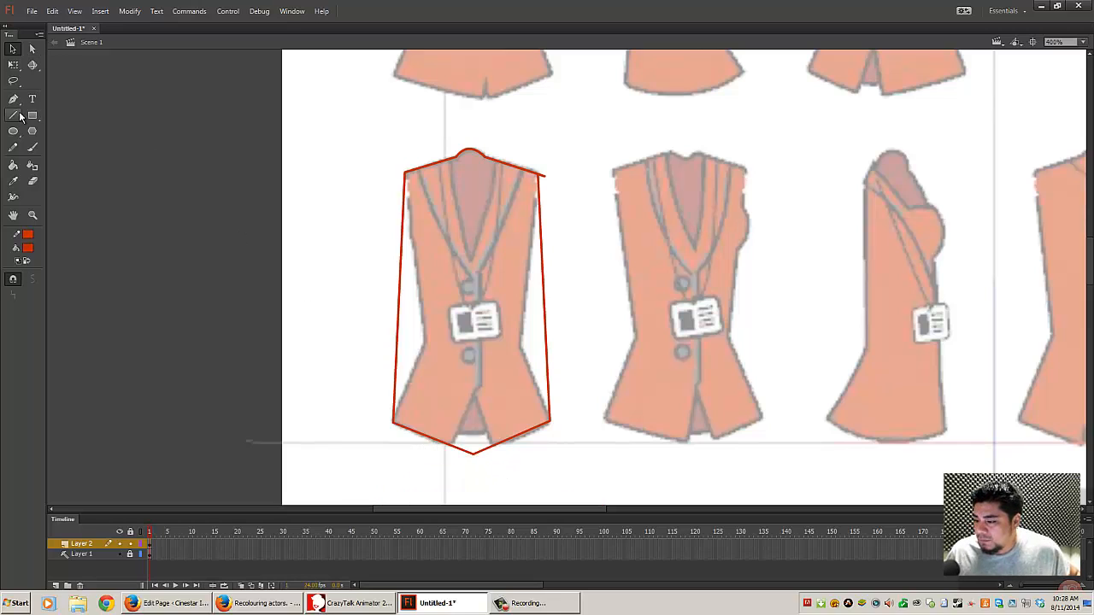
left_click_drag(480, 385, 425, 487)
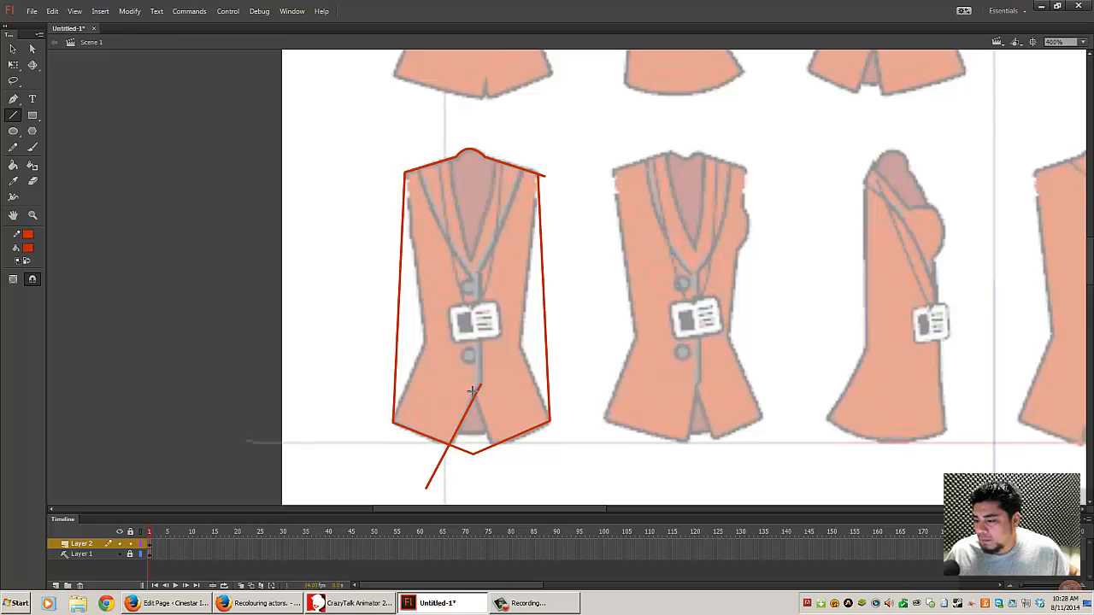
mouse_move(472, 388)
left_mouse_down()
mouse_move(504, 462)
mouse_move(472, 386)
left_mouse_up()
key("ctrl+z")
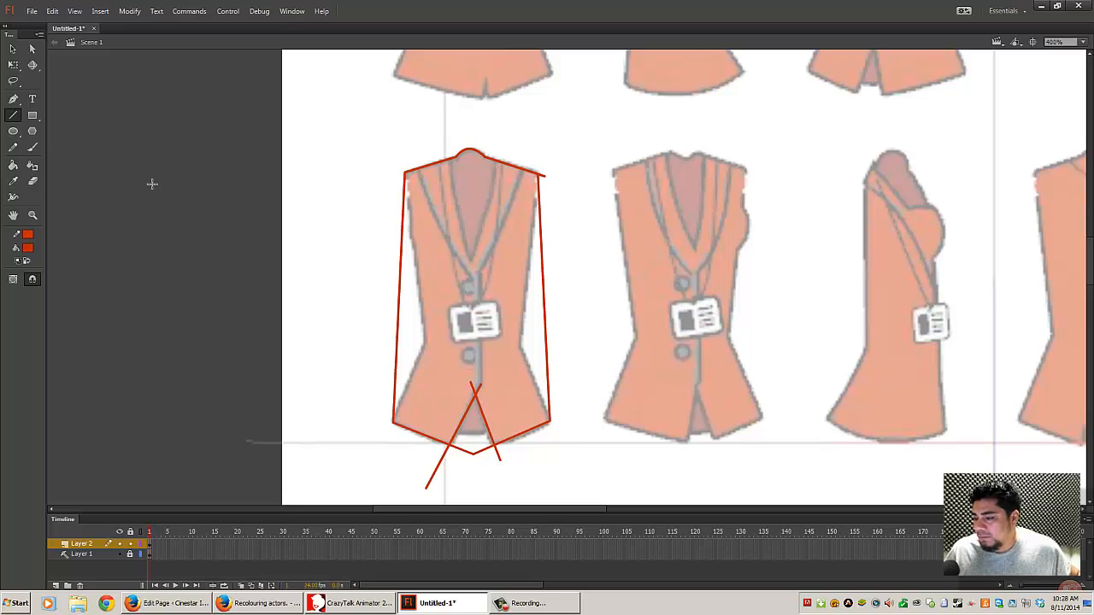
- Delete the slit line ends below the hem and the hem segments between the two slit edges
left_click(12, 48)
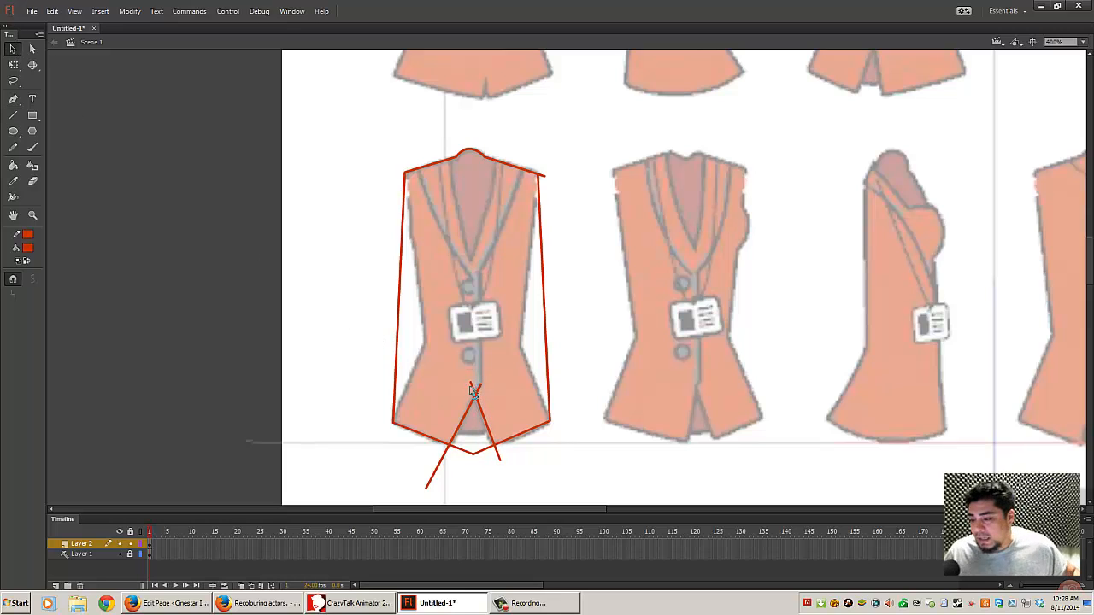
left_click(502, 461)
key("Delete")
left_click(435, 479)
key("Delete")
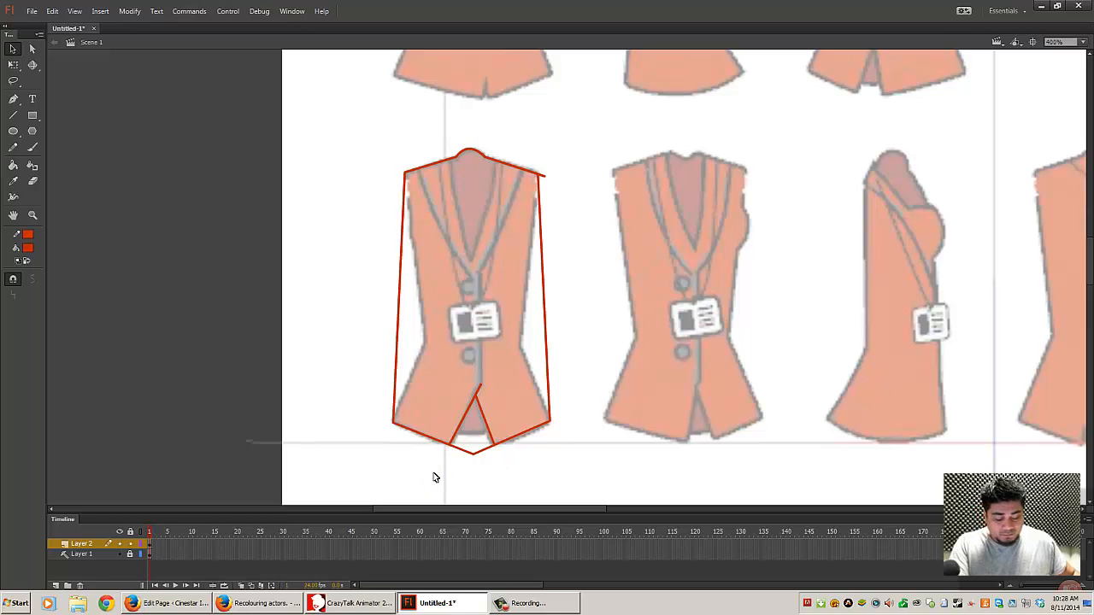
left_click(458, 450)
key("Delete")
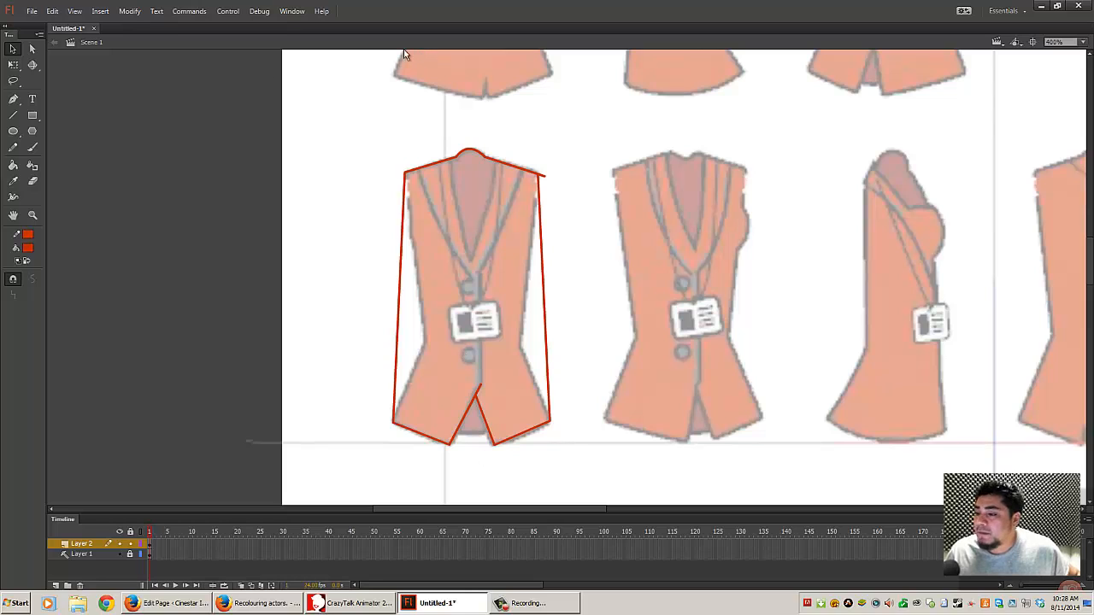
- Trace the vest's front opening upward from the slit, both outer lapel edges, and the inner V-neckline with straight lines
left_click(13, 114)
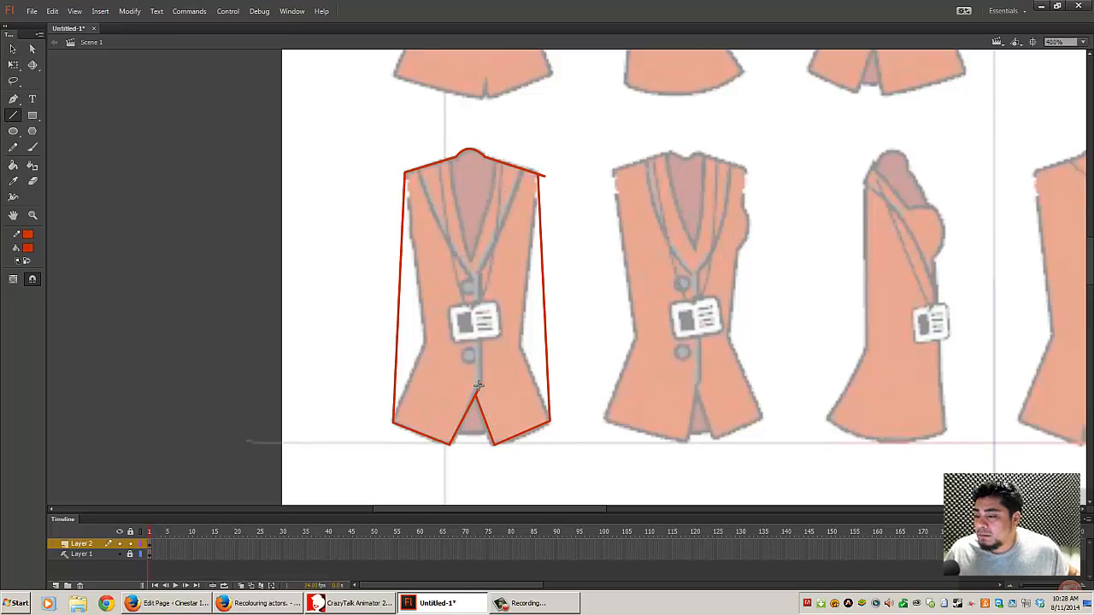
mouse_move(480, 387)
left_mouse_down()
mouse_move(480, 275)
mouse_move(512, 164)
mouse_move(522, 168)
left_mouse_up()
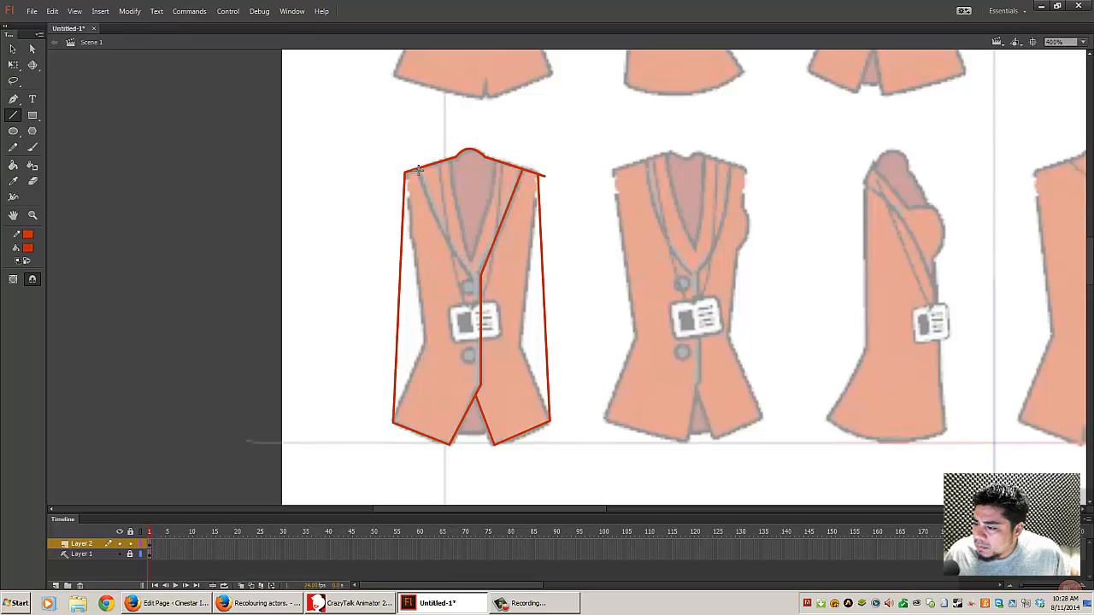
left_click_drag(418, 169, 472, 275)
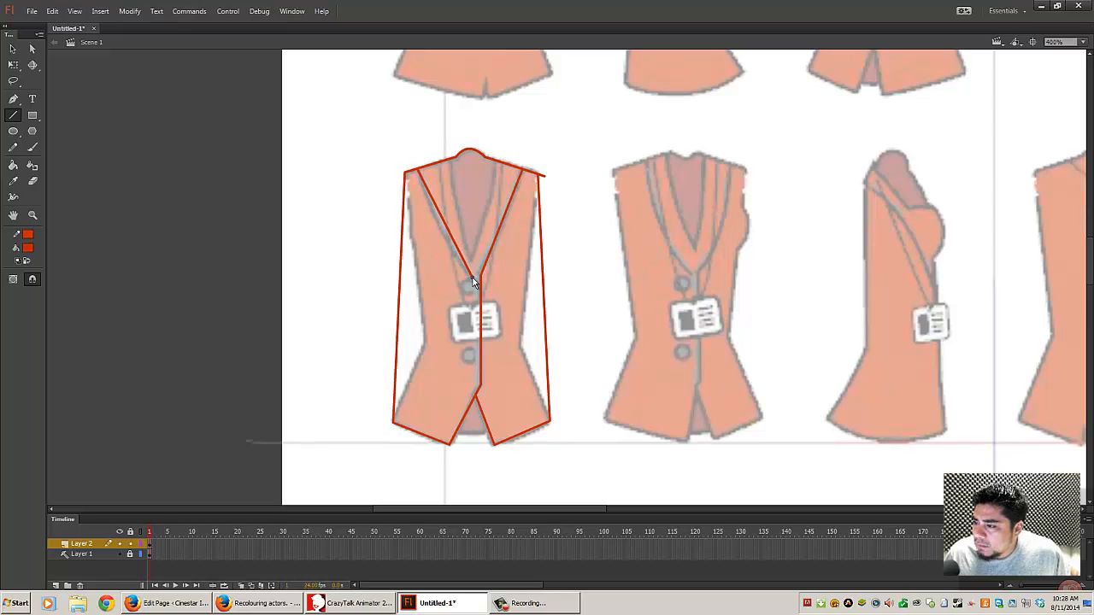
left_click_drag(451, 164, 472, 261)
left_click_drag(486, 196, 493, 160)
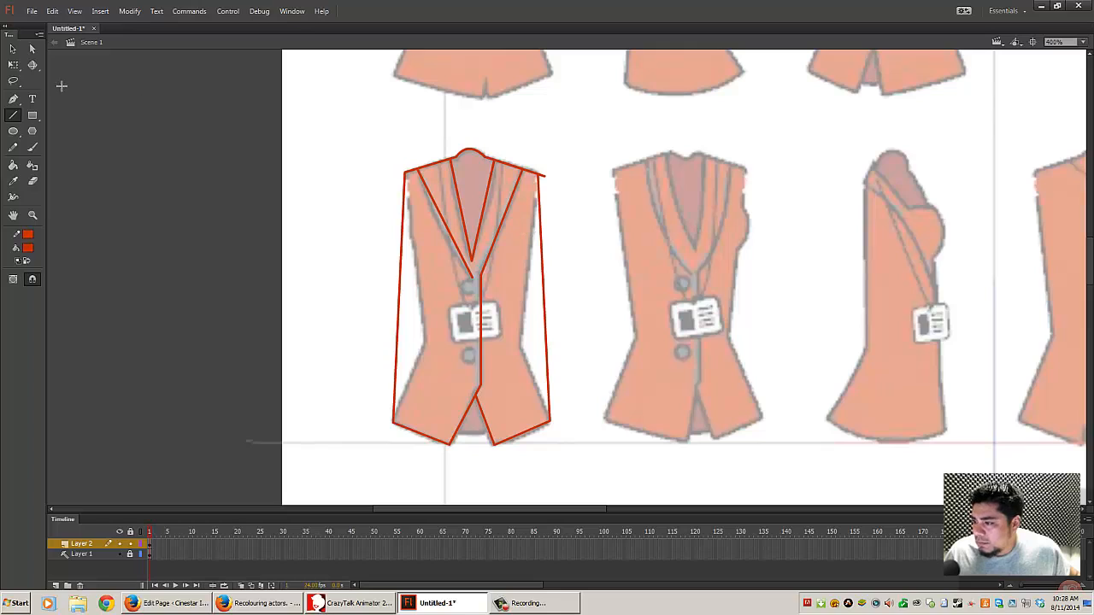
- Curve both outer lapel lines to match the reference and bend the two side lines inward at the waist
left_click(13, 49)
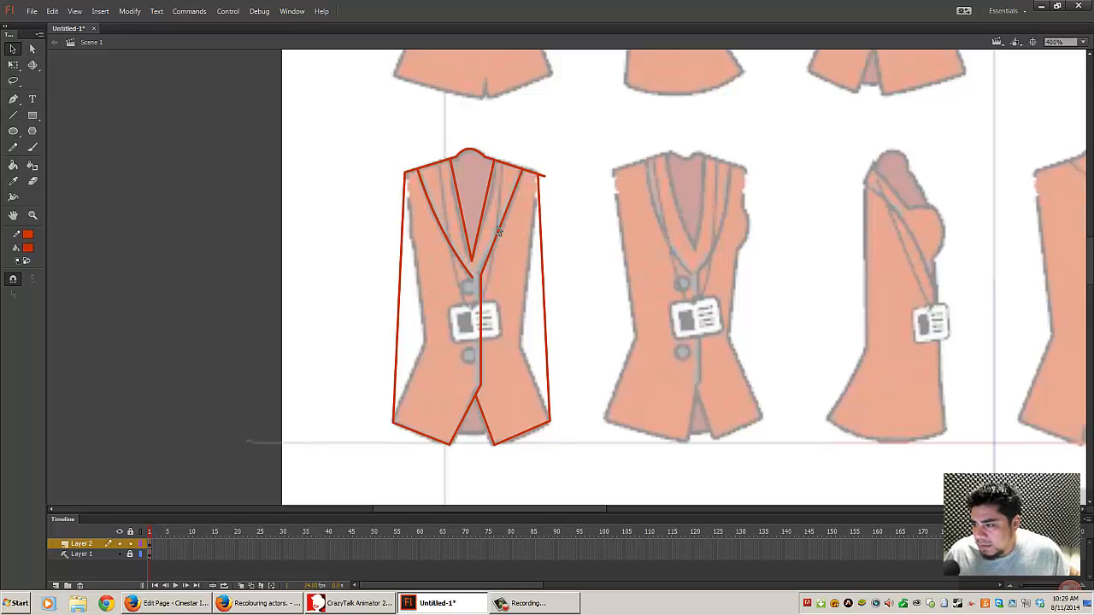
left_click_drag(503, 235, 506, 237)
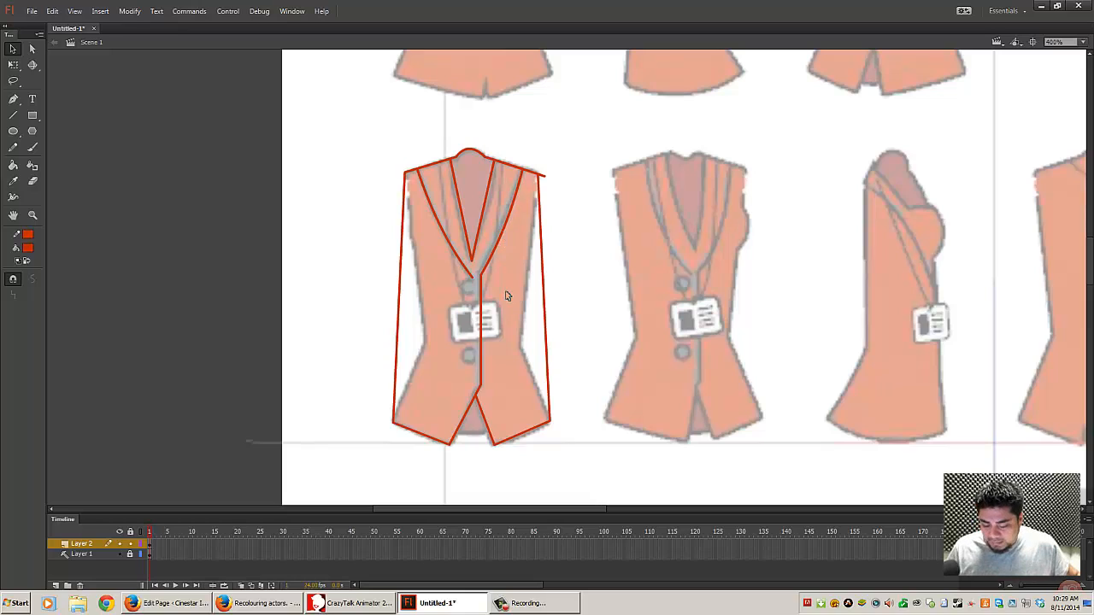
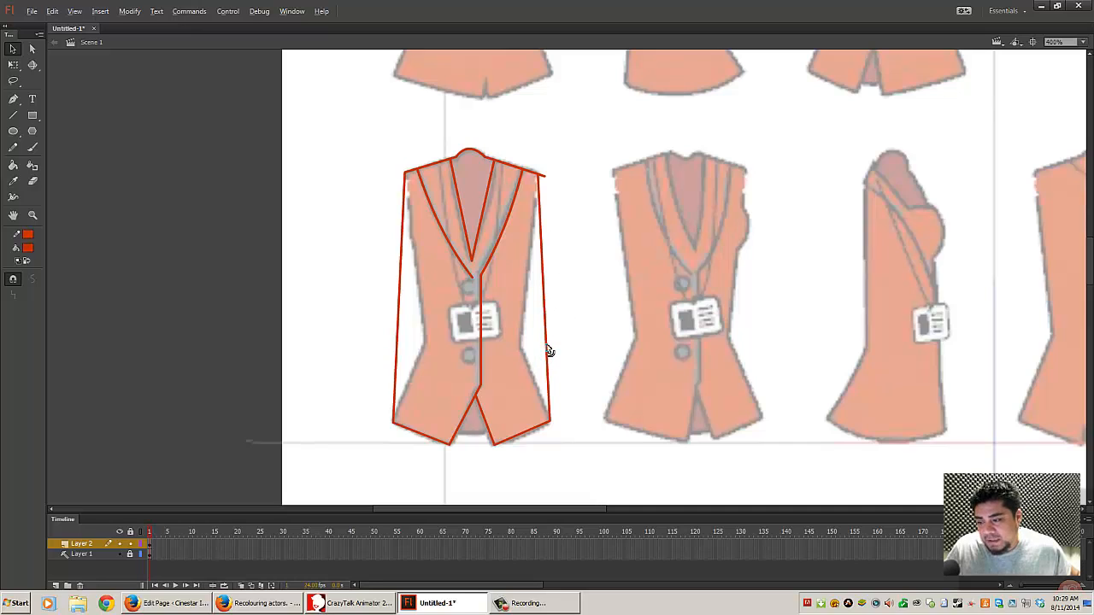
left_click_drag(547, 346, 521, 351)
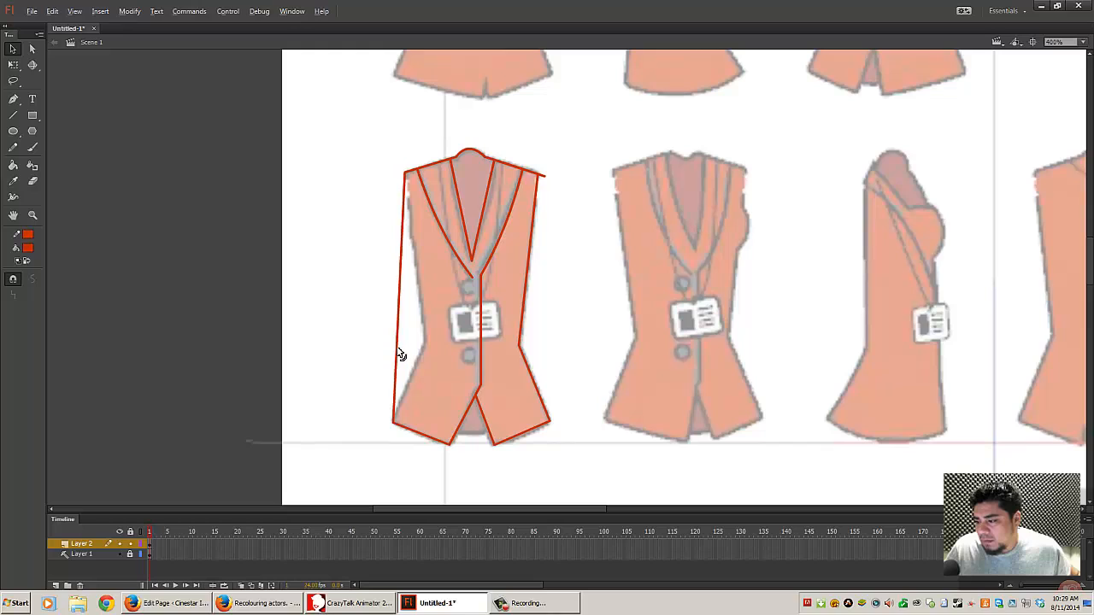
left_click_drag(400, 353, 435, 357)
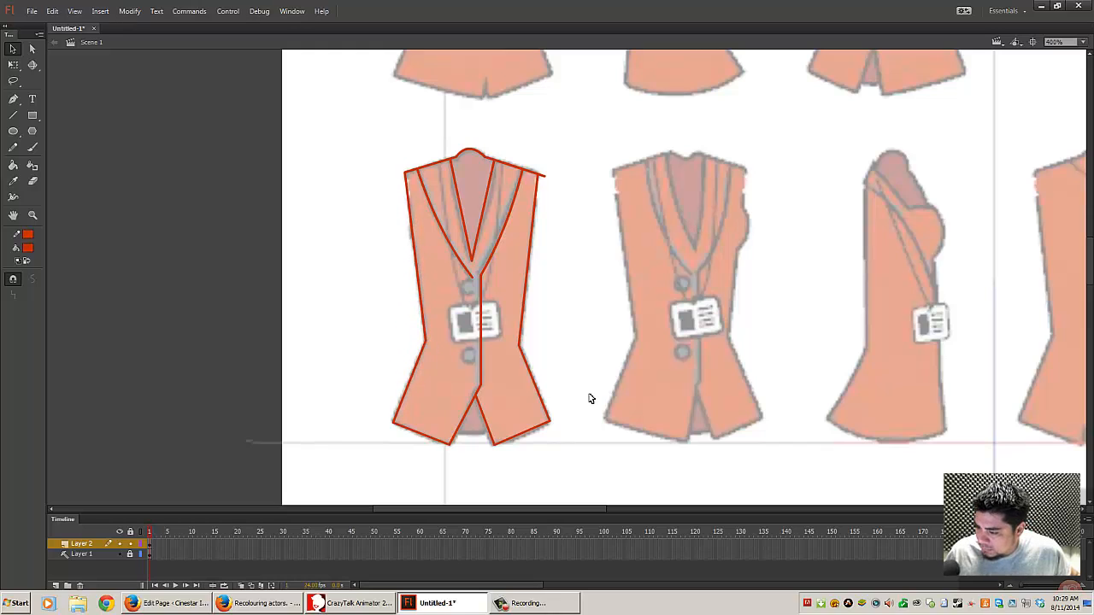
- Draw a line across the bottom of the front slit and bow it slightly downward
left_click(13, 114)
left_click_drag(448, 434, 501, 437)
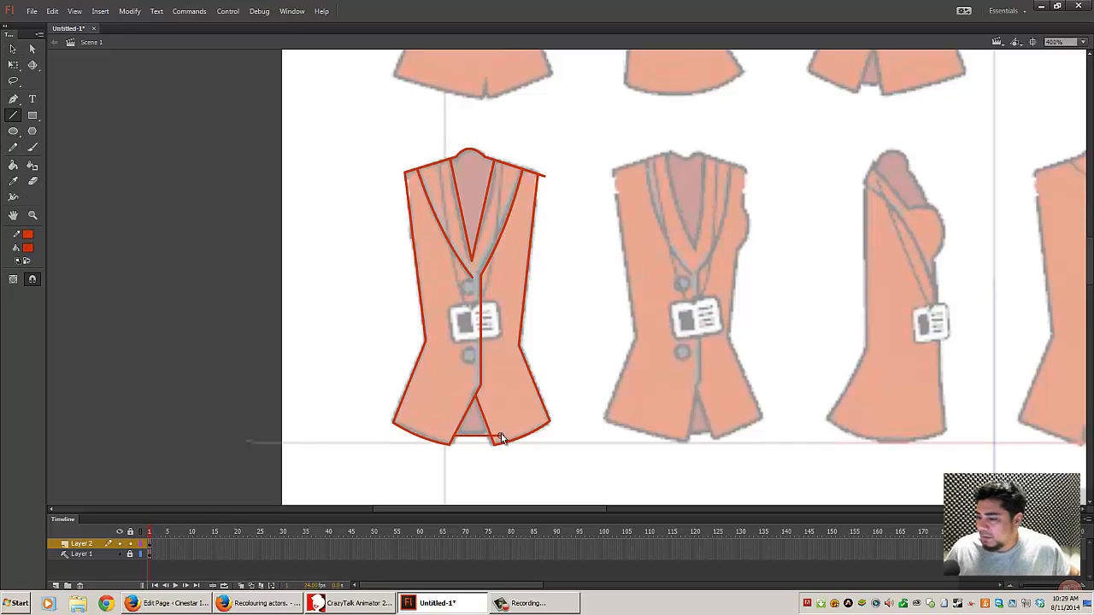
left_click(14, 50)
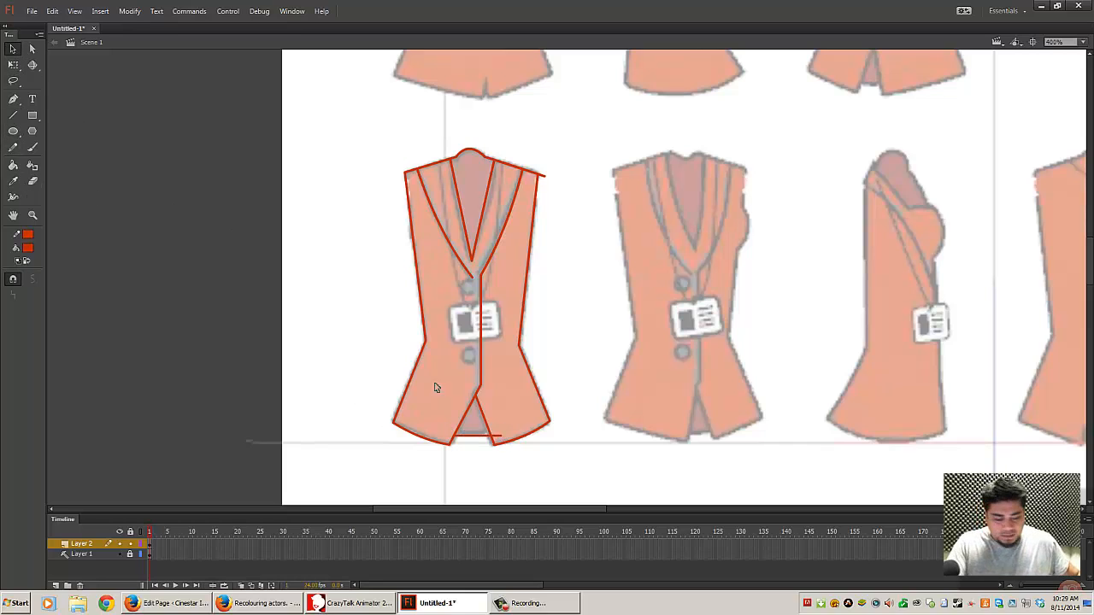
left_click_drag(475, 436, 474, 440)
- Move the curved line across the slit upward to match the reference and trim its ends past the slit edges
left_click(475, 439)
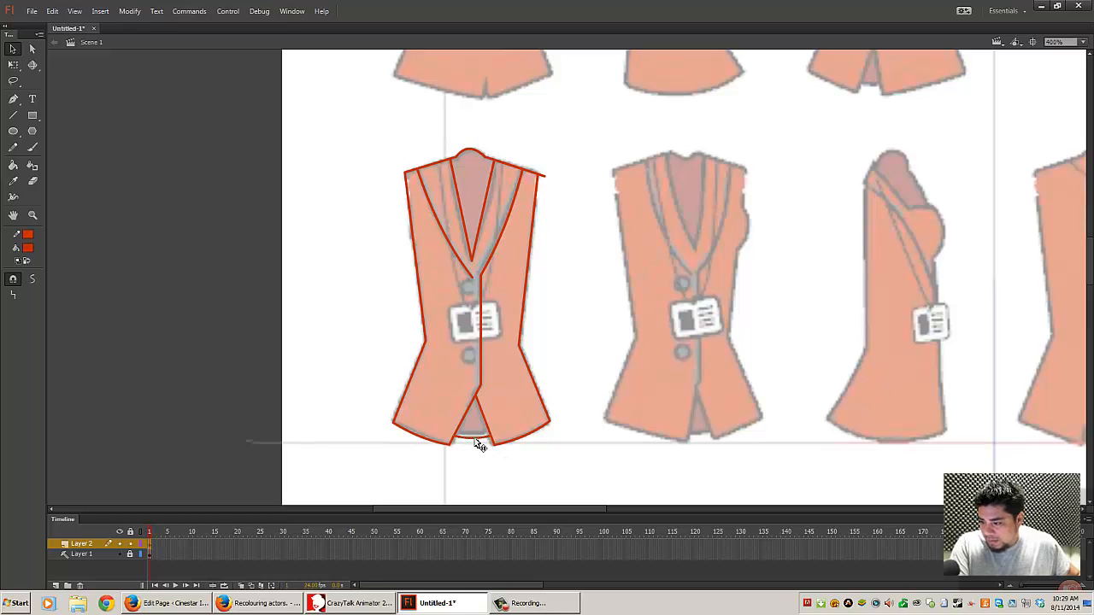
key("Up")
key("Up")
key("Up")
key("Up")
left_click(476, 440)
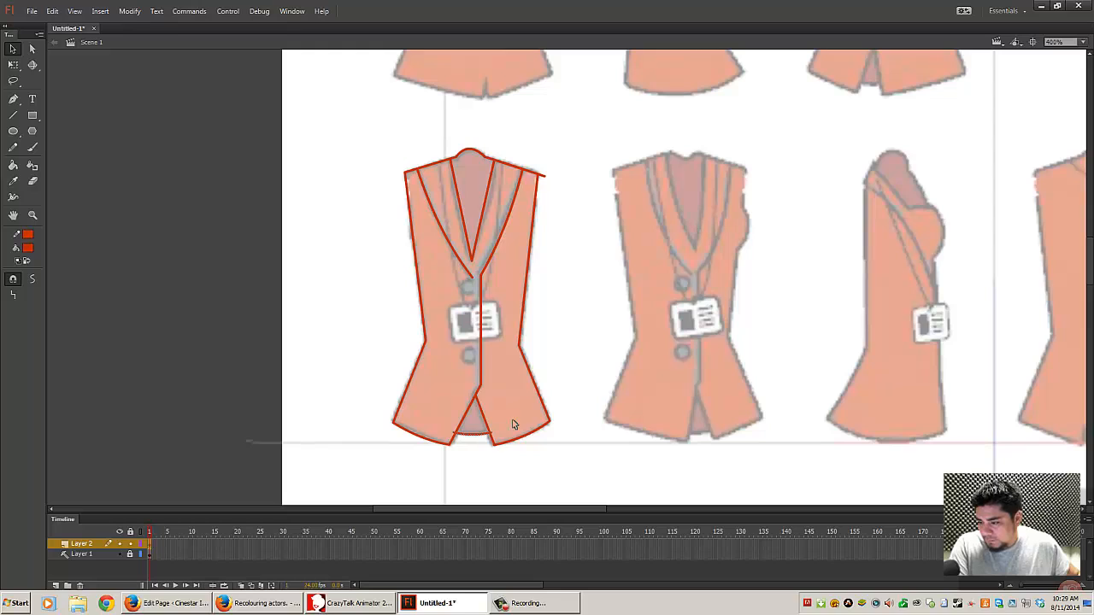
left_click(493, 438)
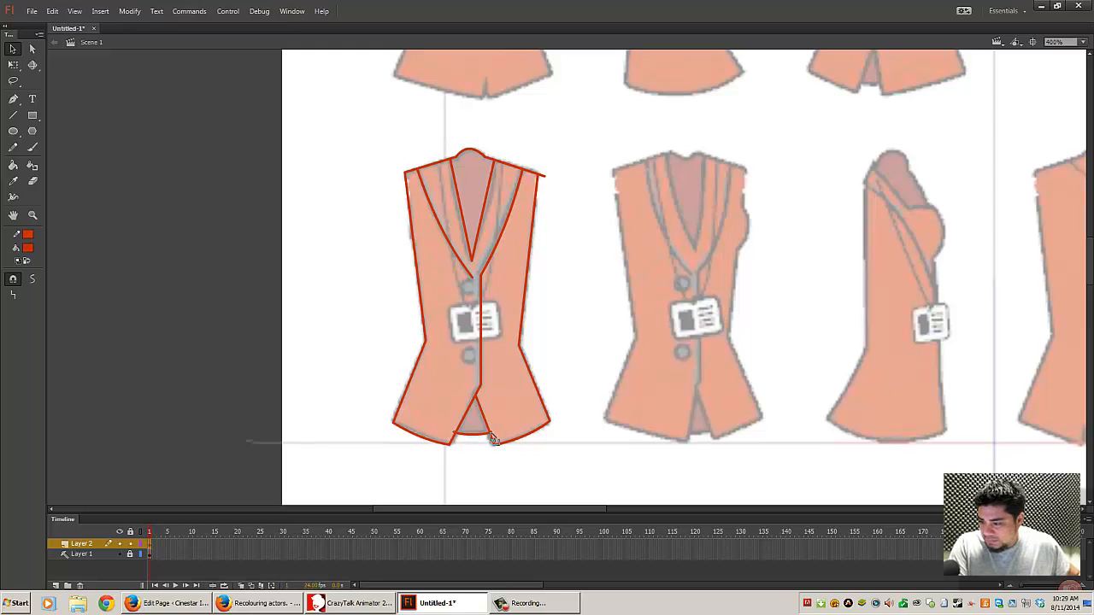
left_click(496, 437)
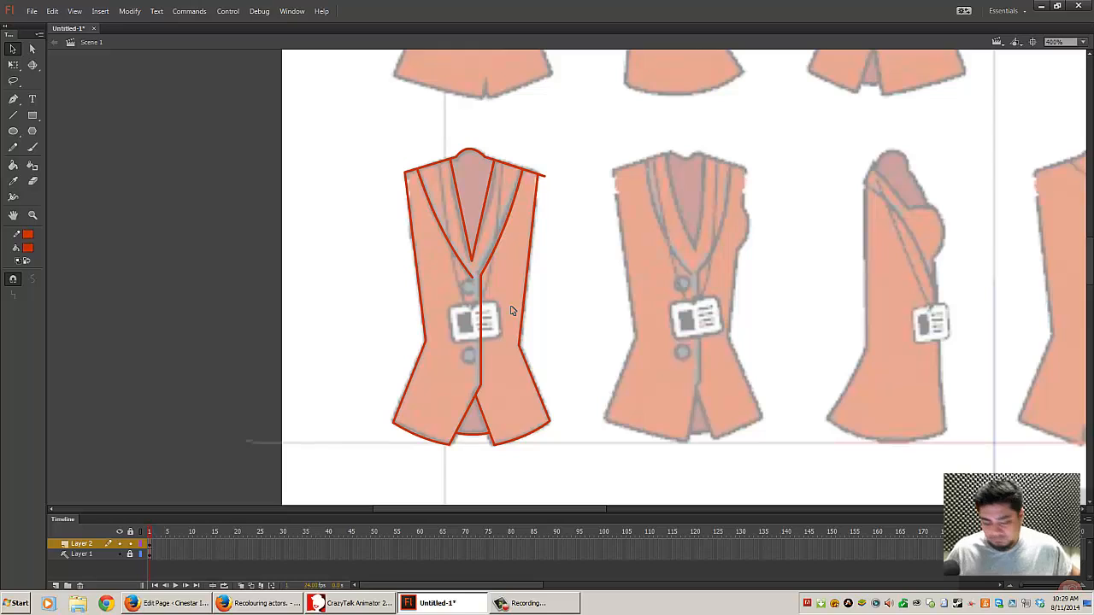
- Set the fill to none and draw a red outlined circle over the vest's upper button
key("ctrl+equal")
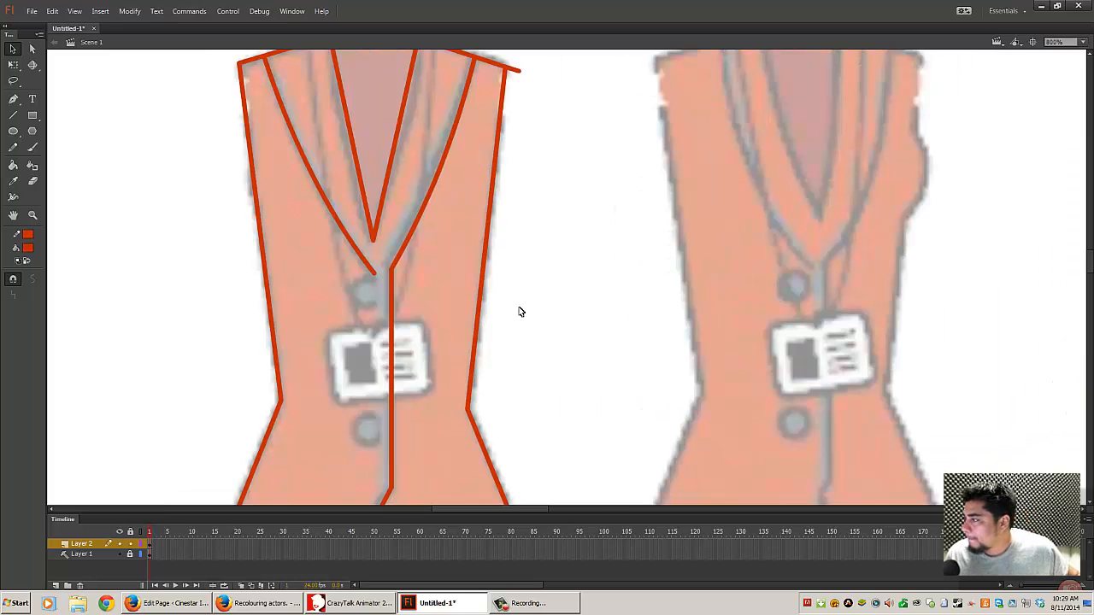
left_click(13, 131)
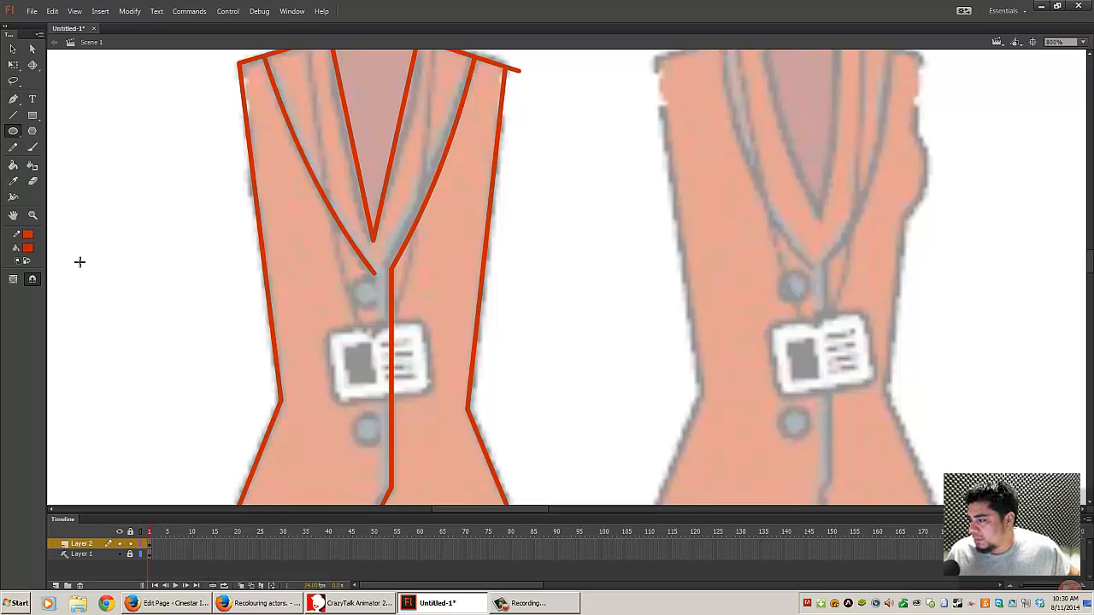
left_click(27, 247)
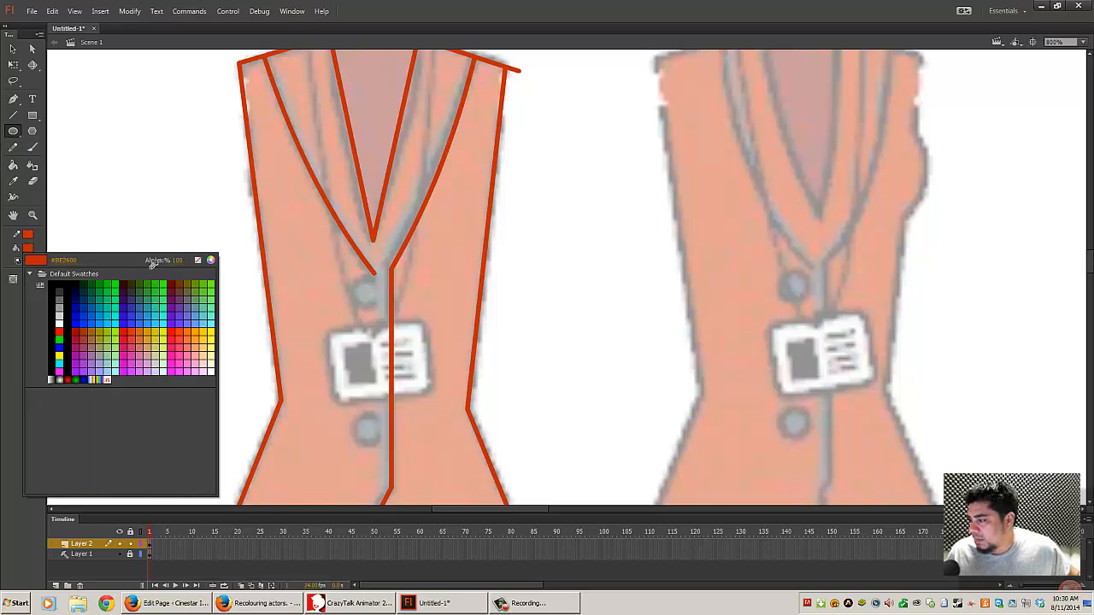
left_click(197, 259)
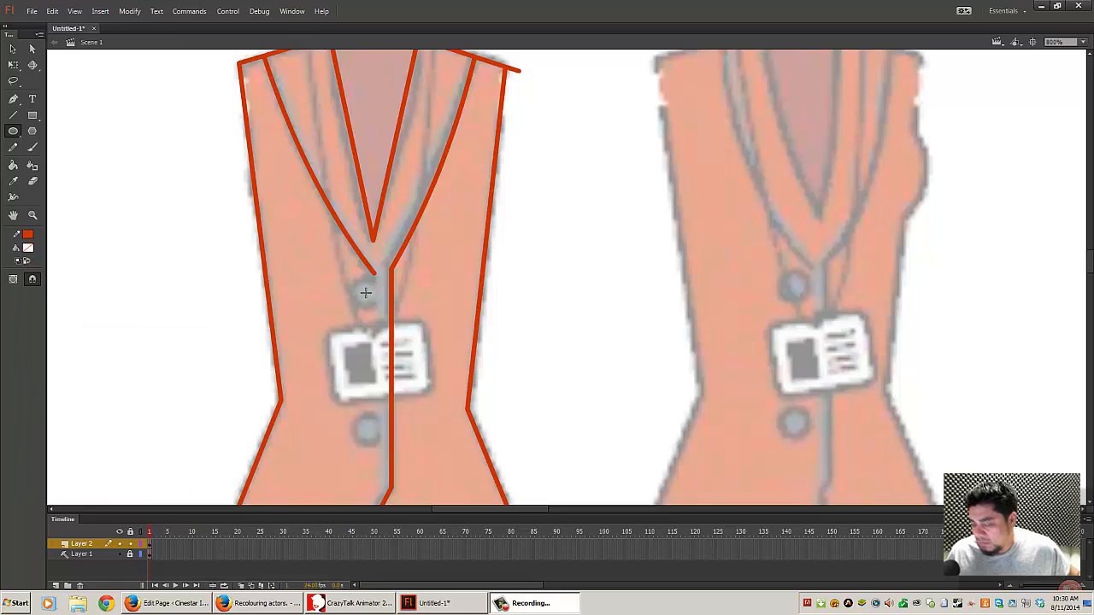
left_click_drag(365, 292, 377, 307)
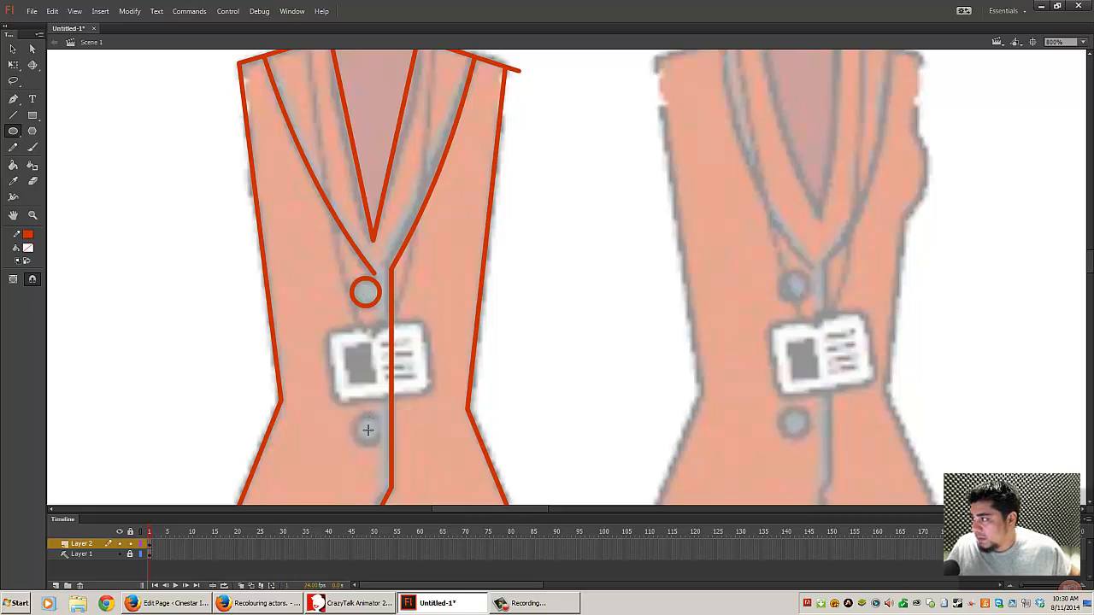
left_click(13, 49)
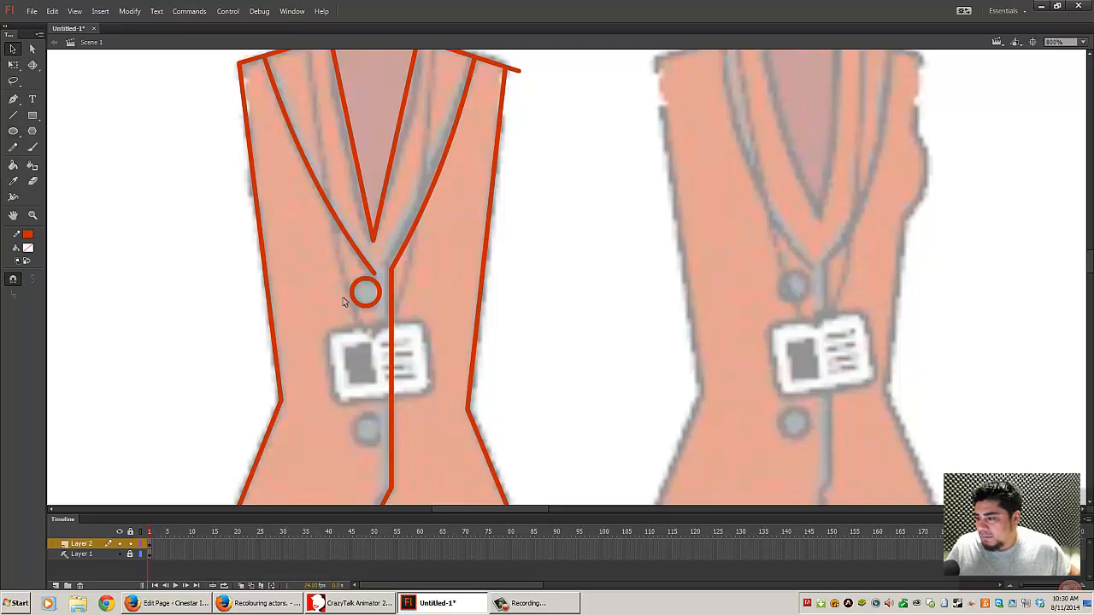
- Duplicate the upper button's red circle and move the copy straight down onto the vest's lower button
left_click(374, 305)
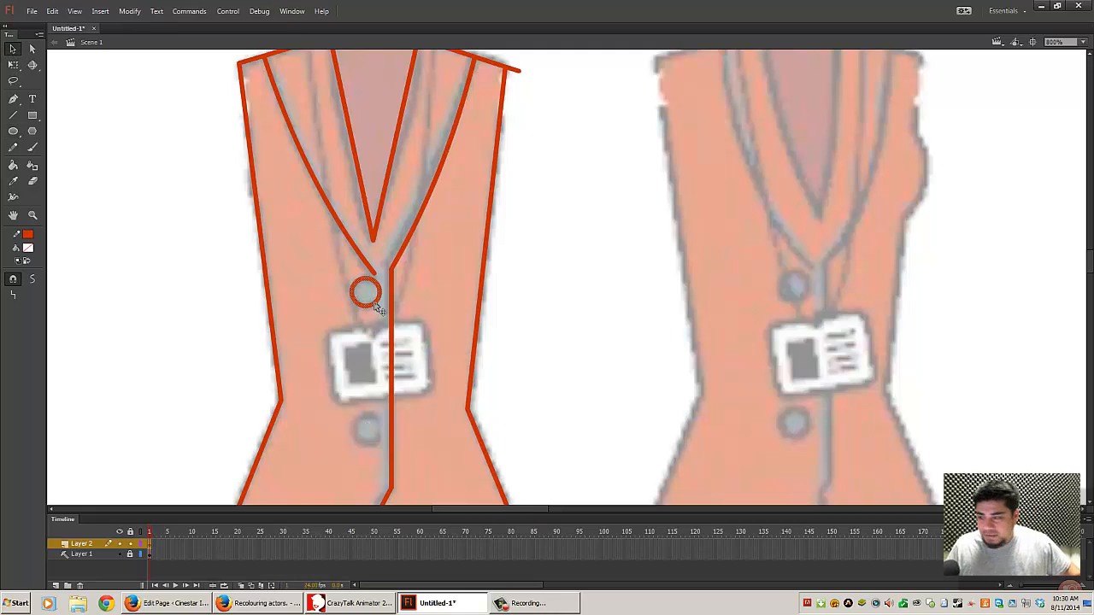
left_click_drag(375, 308, 379, 310)
key("Up")
key("Left")
key("Down")
key("Down")
key("Down")
key("Down")
key("Down")
key("Down")
key("Down")
key("Down")
key("Down")
key("Down")
key("Down")
key("Down")
key("Down")
key("Down")
key("Down")
key("Down")
key("Down")
key("Down")
key("Down")
key("Down")
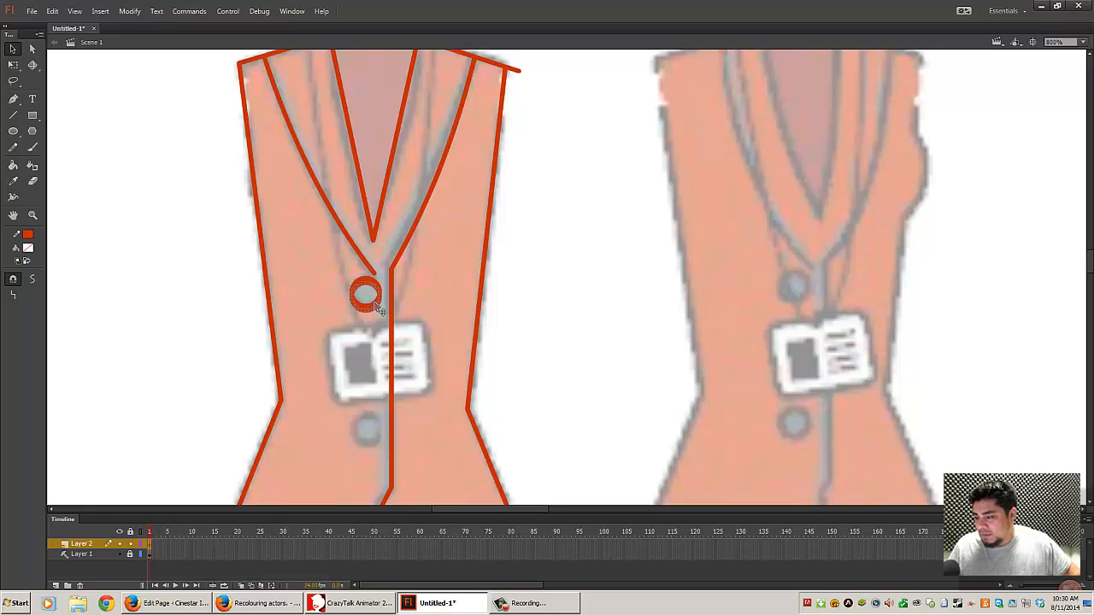
key("Down")
key("Down")
key("Down")
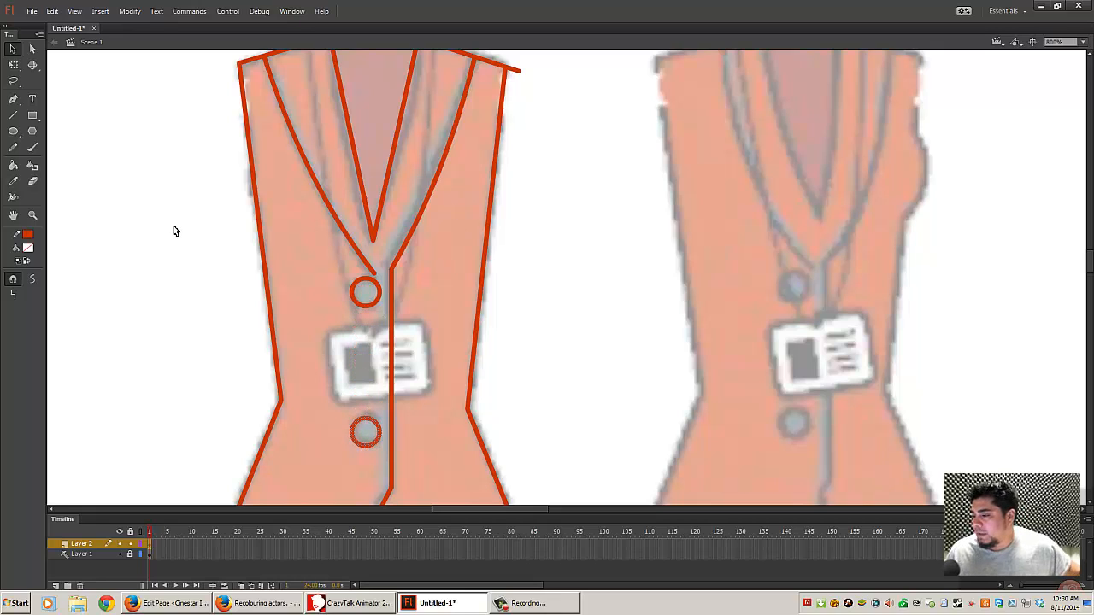
- Draw a red-outlined rectangle with rounded corners in the empty area beside the vest as the ID badge outline
key("r")
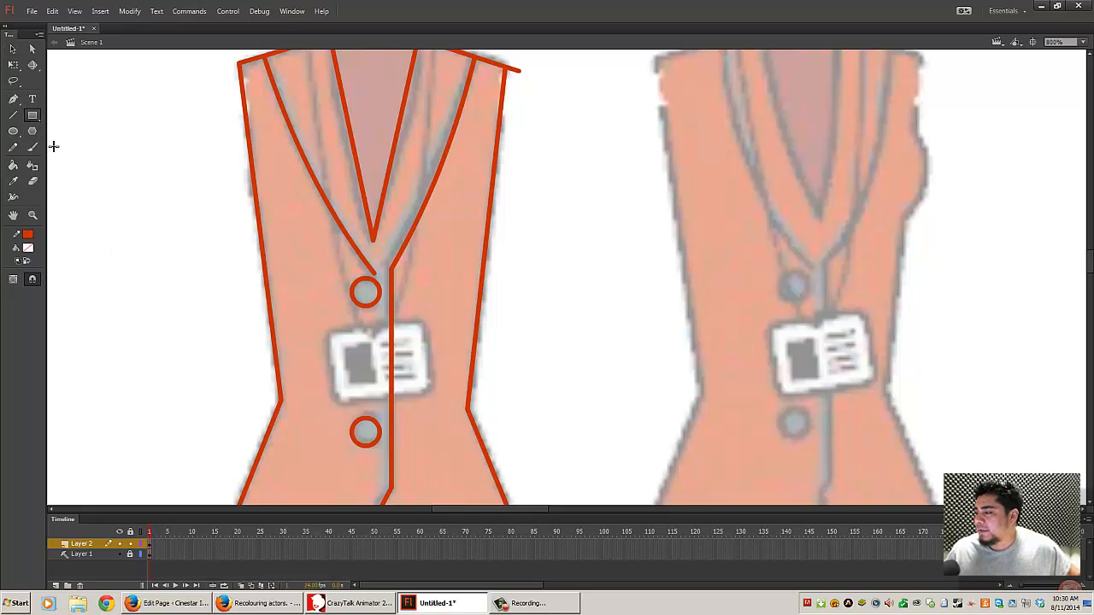
left_click_drag(106, 256, 228, 336)
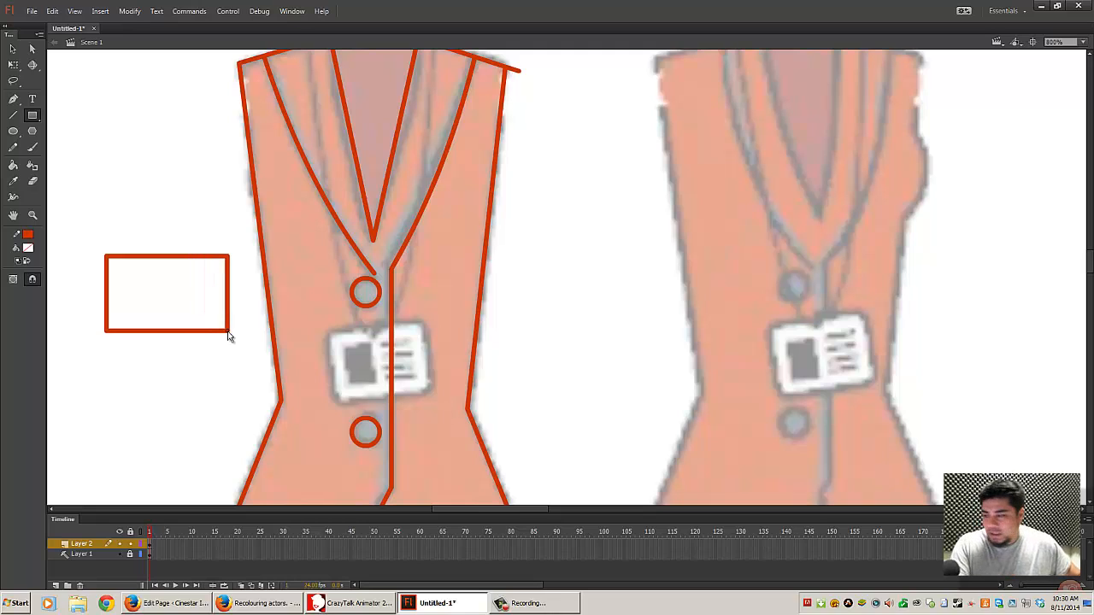
key("Up")
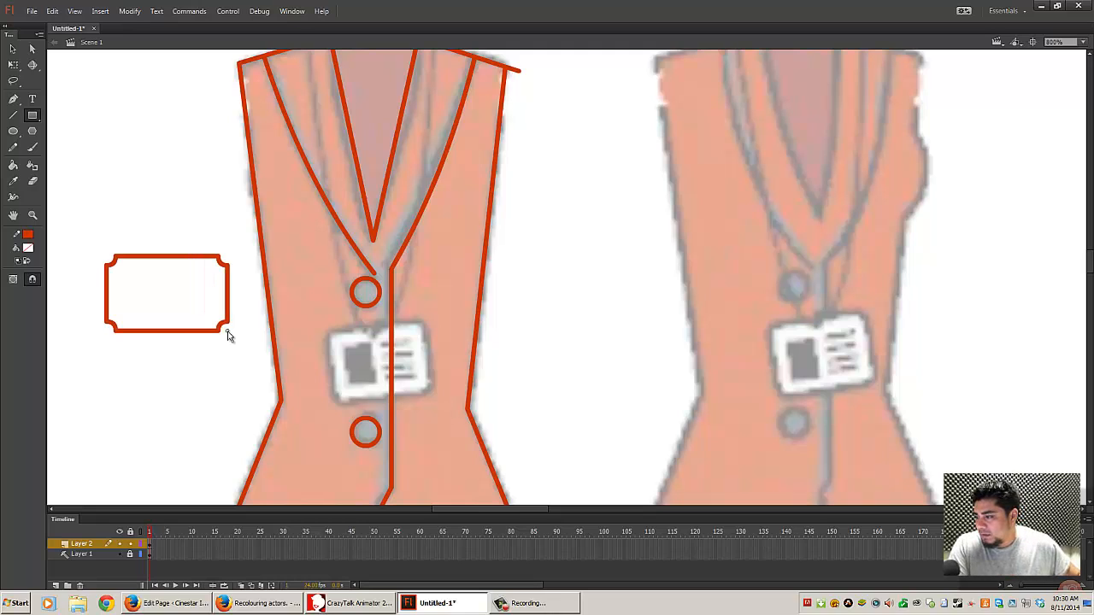
key("Down")
key("Down")
key("Down")
mouse_move(228, 335)
left_mouse_down()
mouse_move(234, 350)
mouse_move(214, 323)
left_mouse_up()
key("Up")
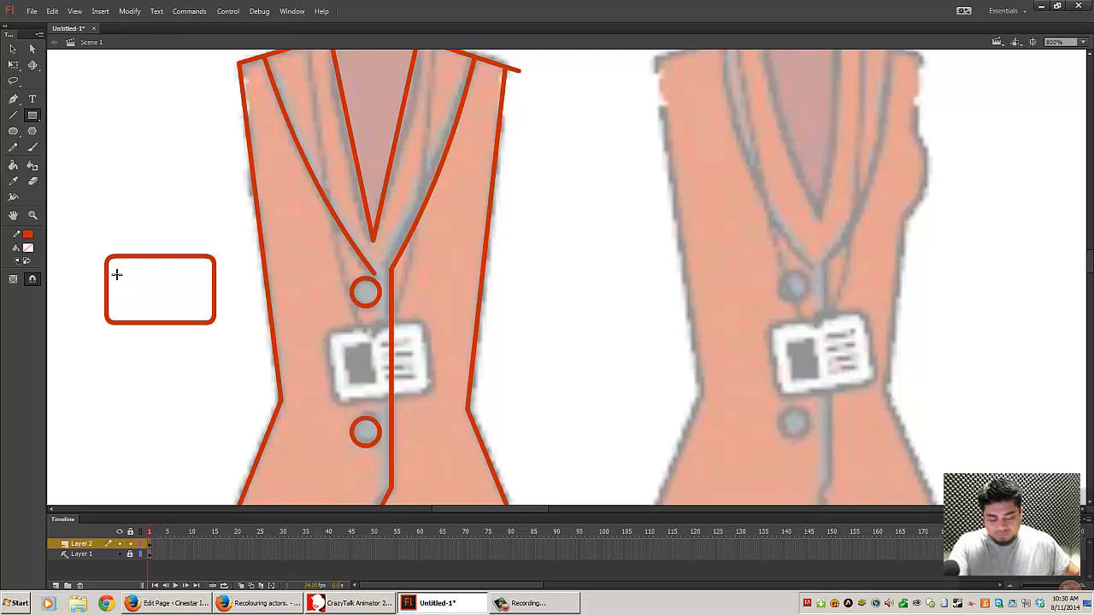
- Draw an upright photo frame inside the badge outline, centred vertically, with four horizontal text lines beside it
left_click_drag(116, 274, 153, 319)
left_click(13, 48)
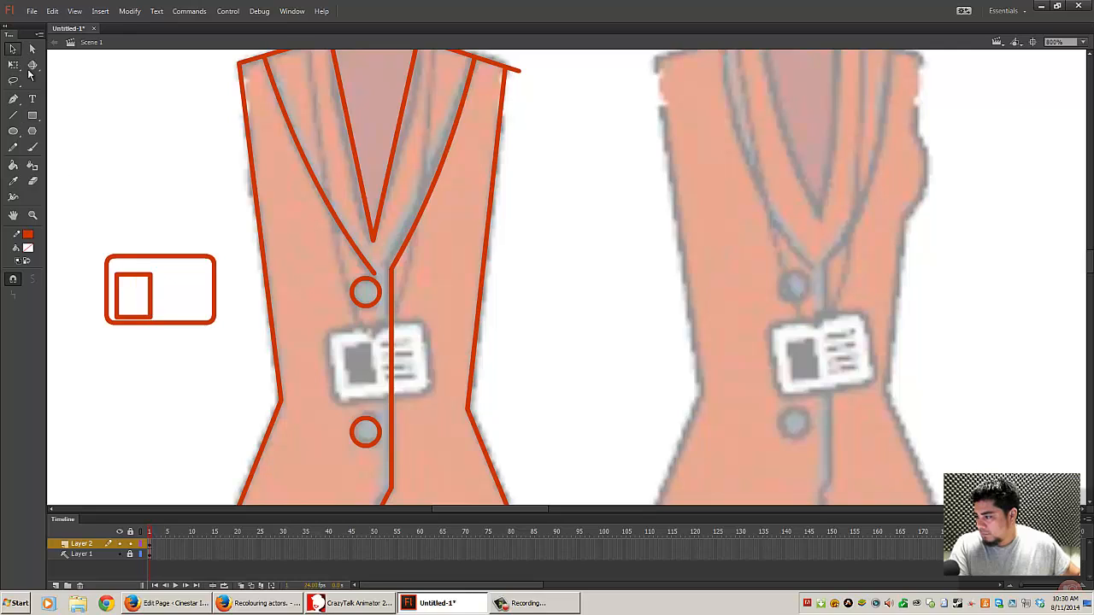
double_click(125, 280)
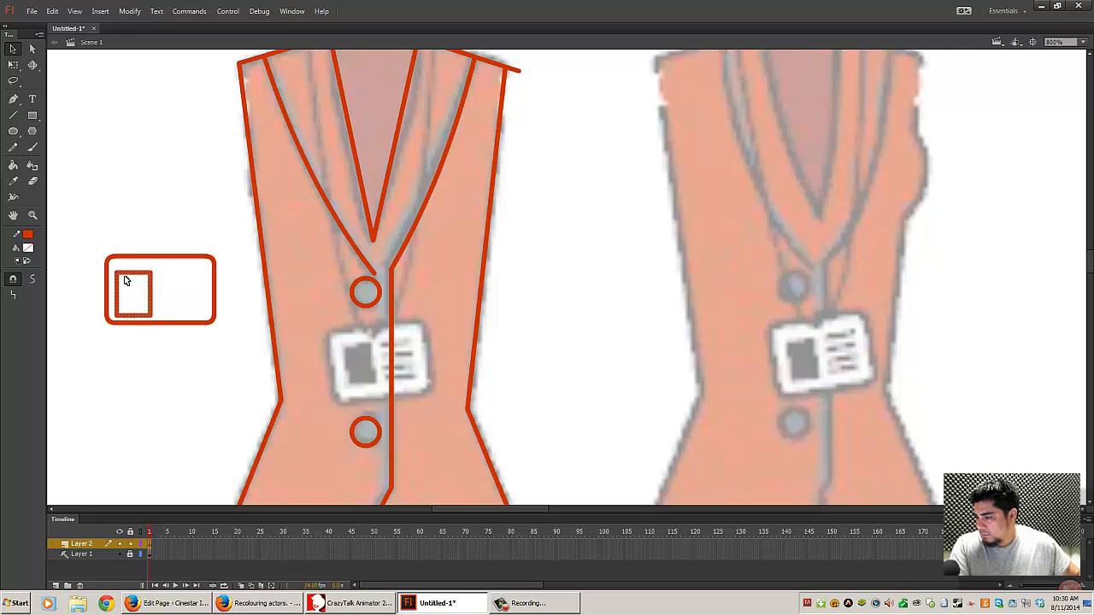
key("Up")
key("Up")
key("Up")
key("Up")
key("Up")
key("Up")
key("Up")
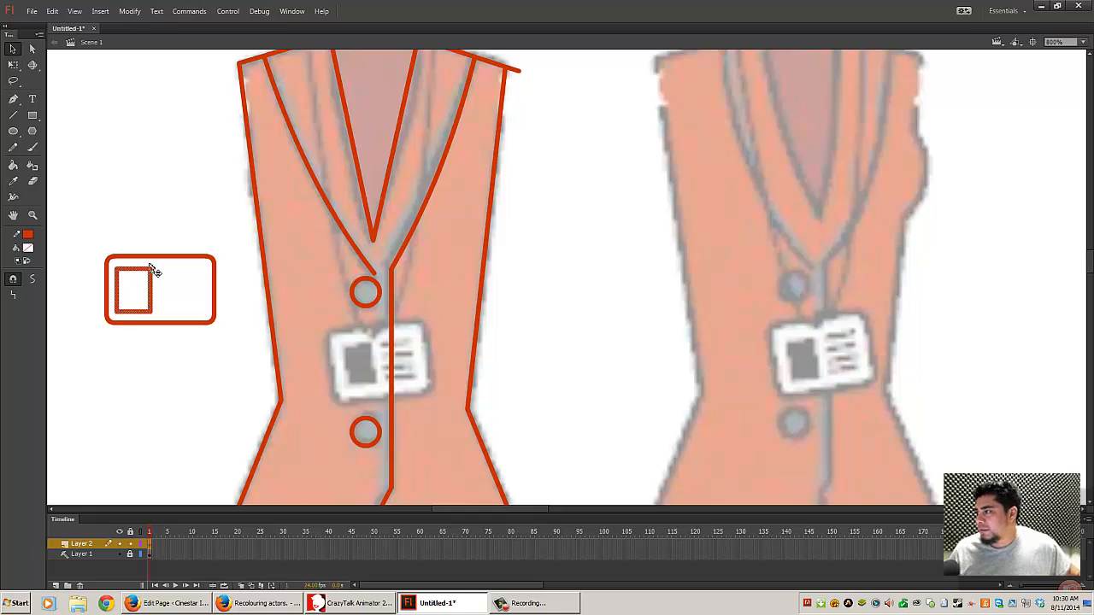
left_click(156, 212)
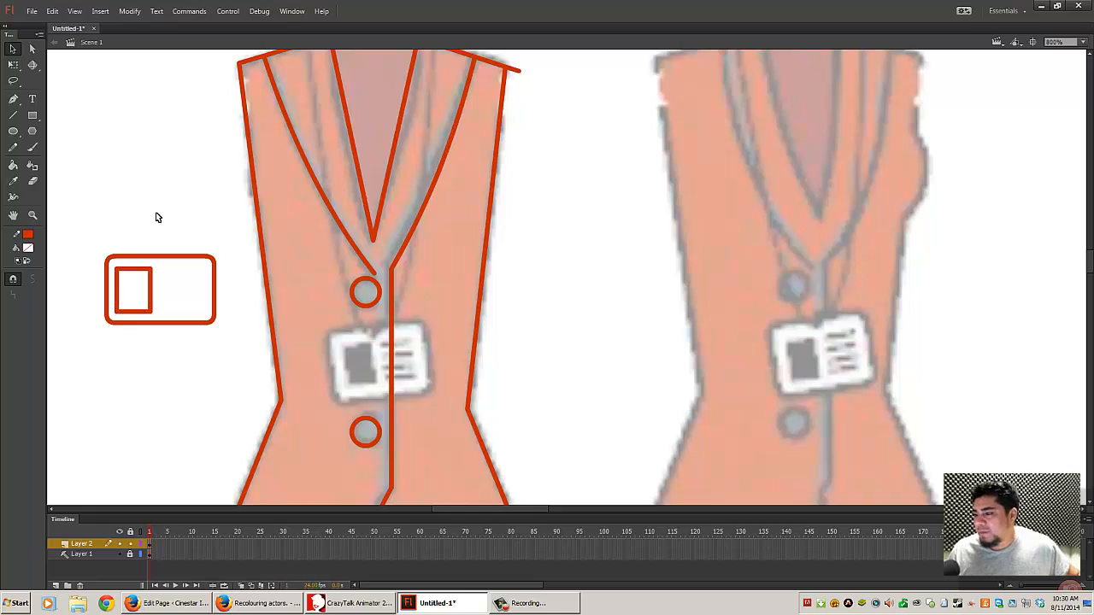
left_click(13, 114)
mouse_move(161, 273)
left_mouse_down()
mouse_move(188, 274)
mouse_move(198, 305)
left_mouse_up()
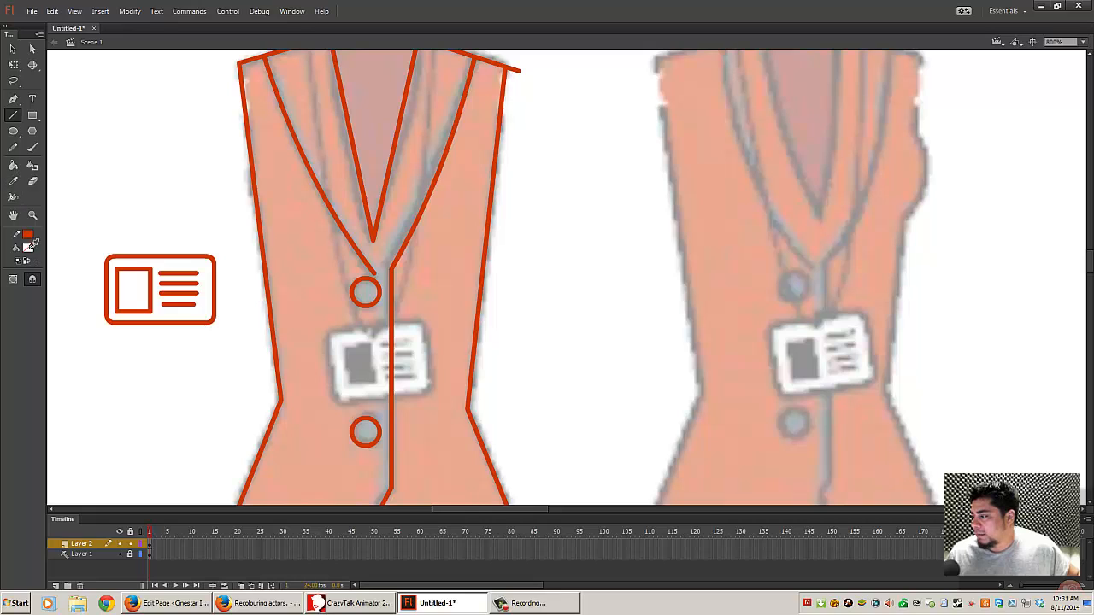
- Fill the badge's photo frame with black and delete the frame's red outline
left_click(29, 248)
left_click(60, 282)
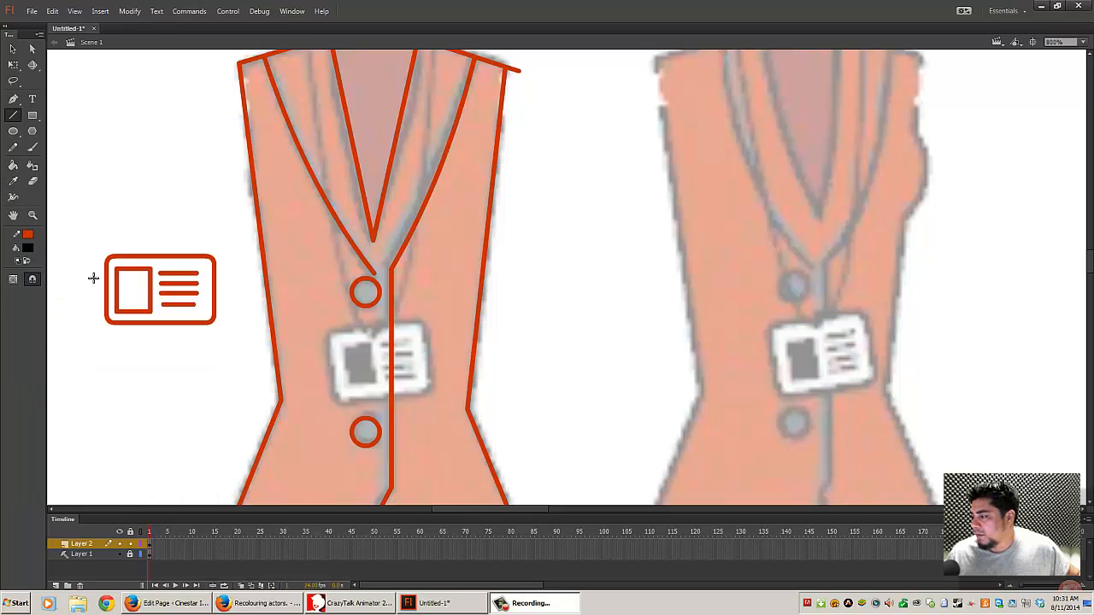
left_click(13, 165)
left_click(137, 286)
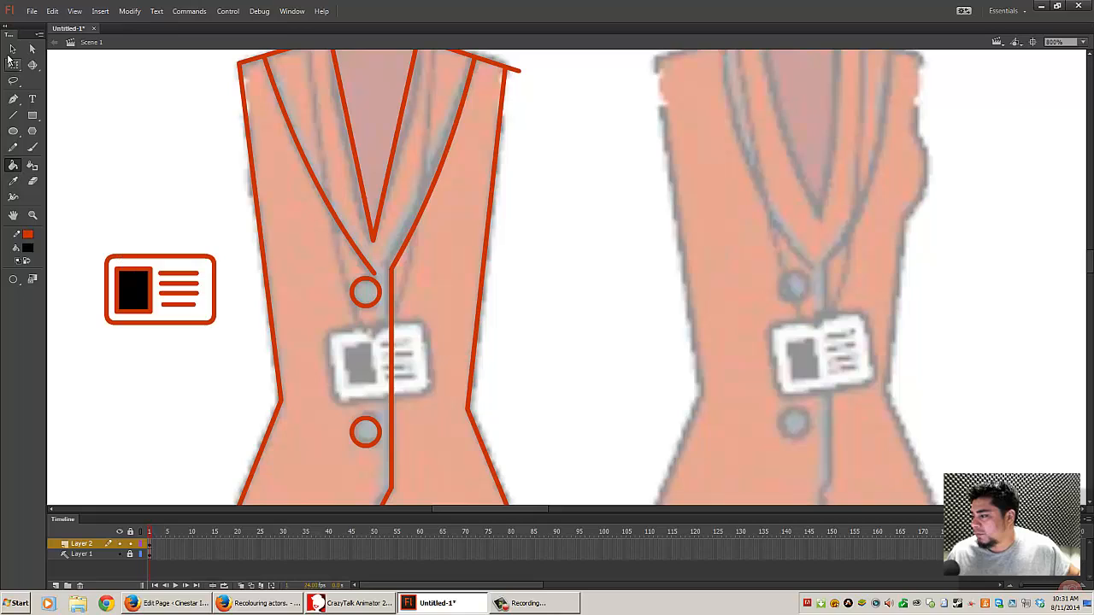
key("v")
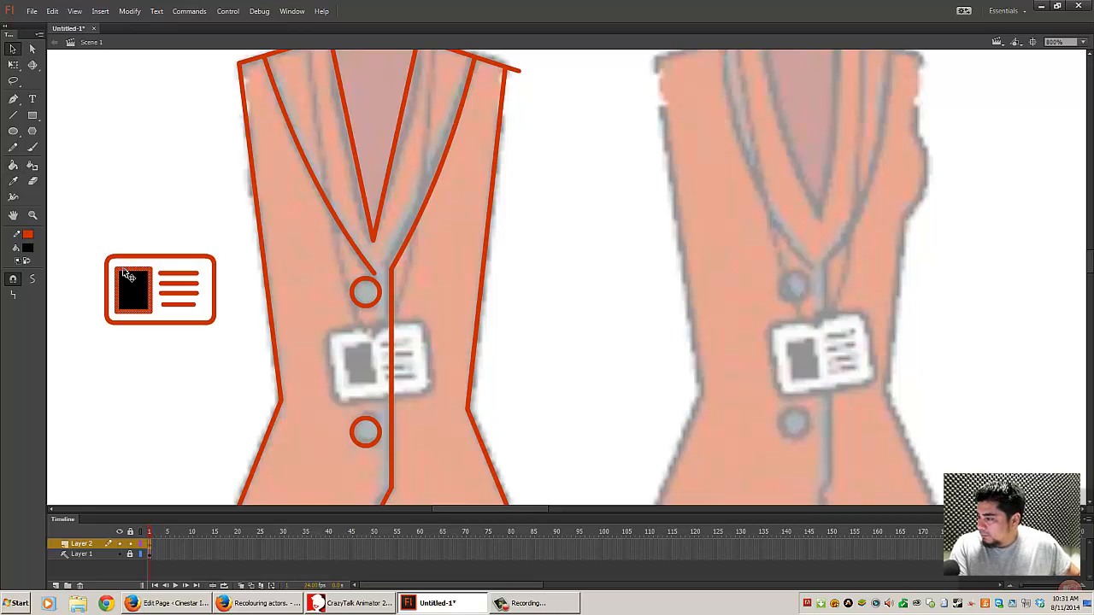
key("Delete")
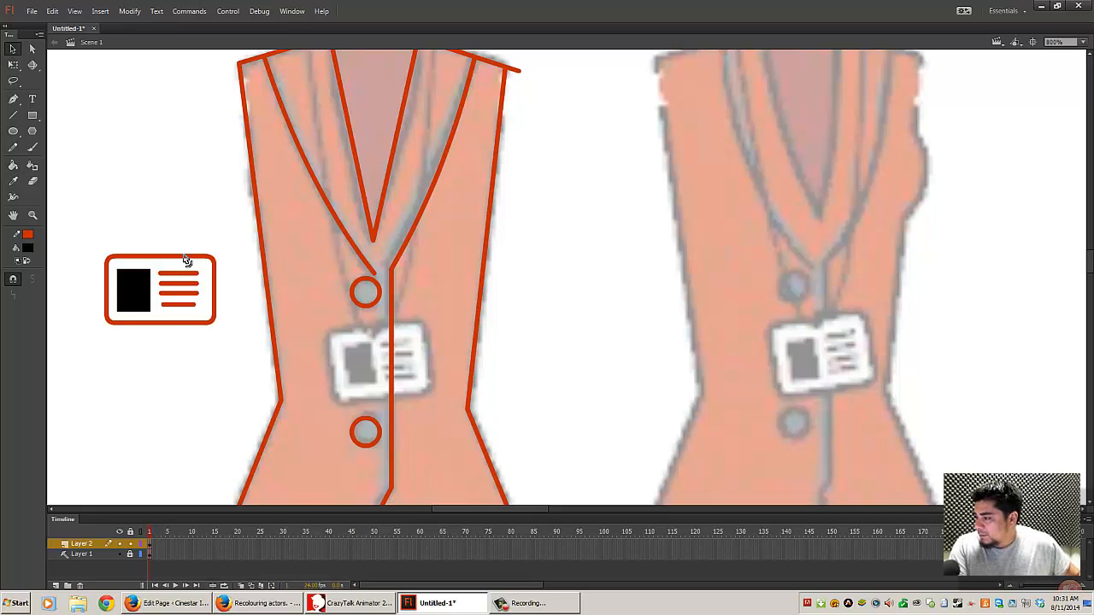
- Recolour the badge outline and text lines black, keeping the photo area filled with black
left_click_drag(225, 246, 97, 340)
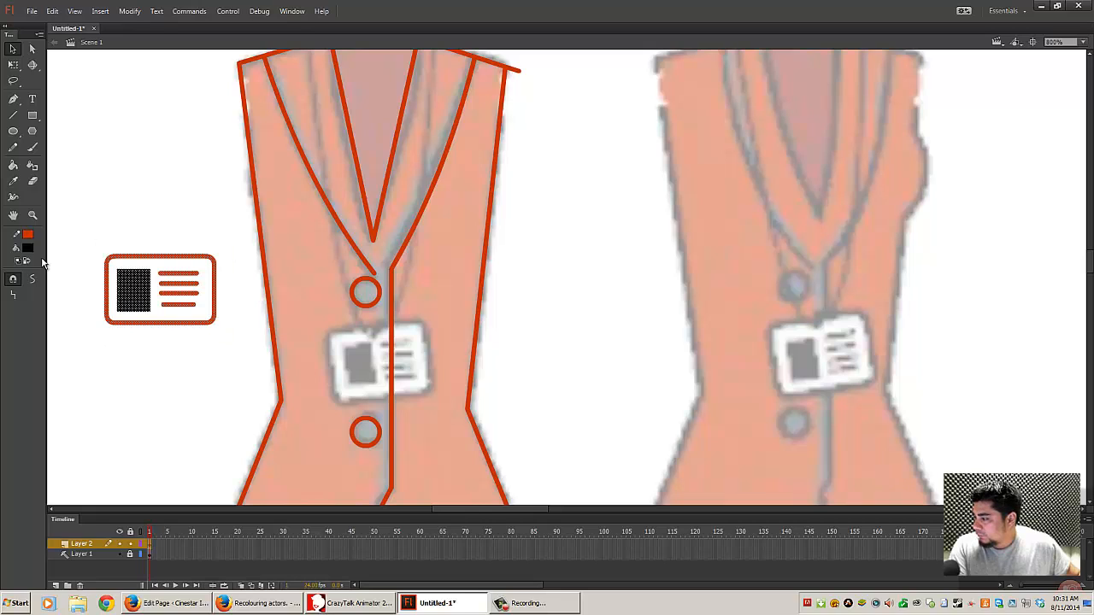
left_click(24, 261)
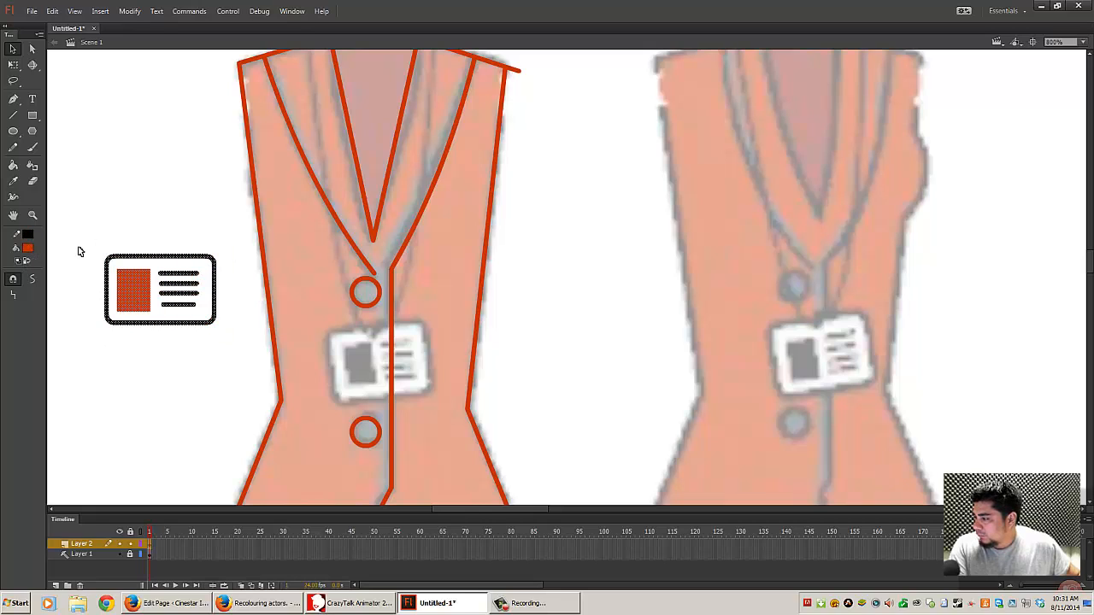
left_click(28, 248)
left_click(86, 287)
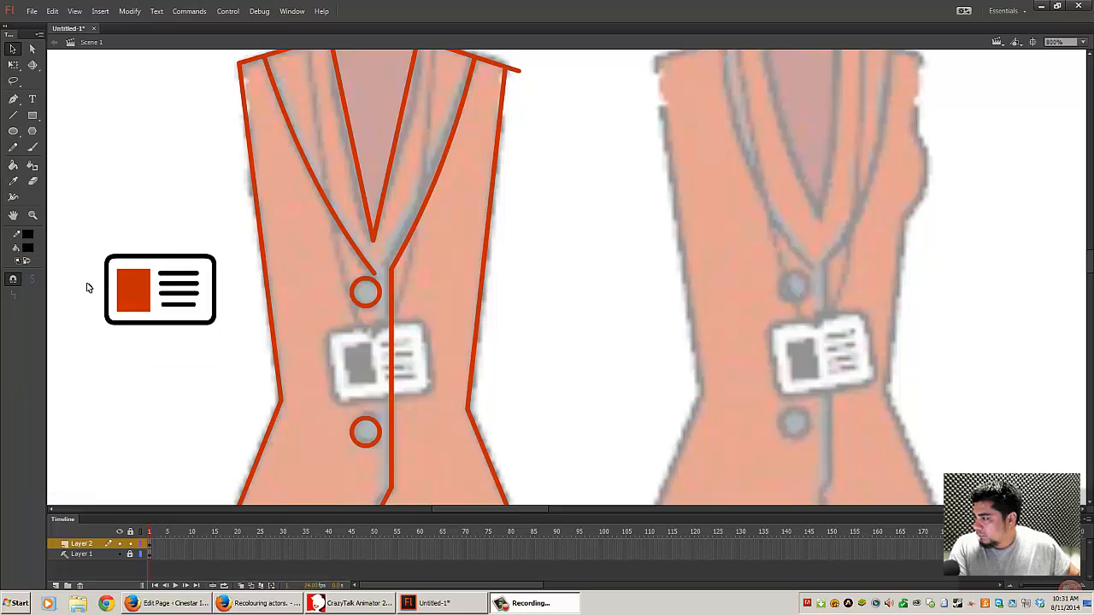
left_click(12, 165)
left_click(128, 287)
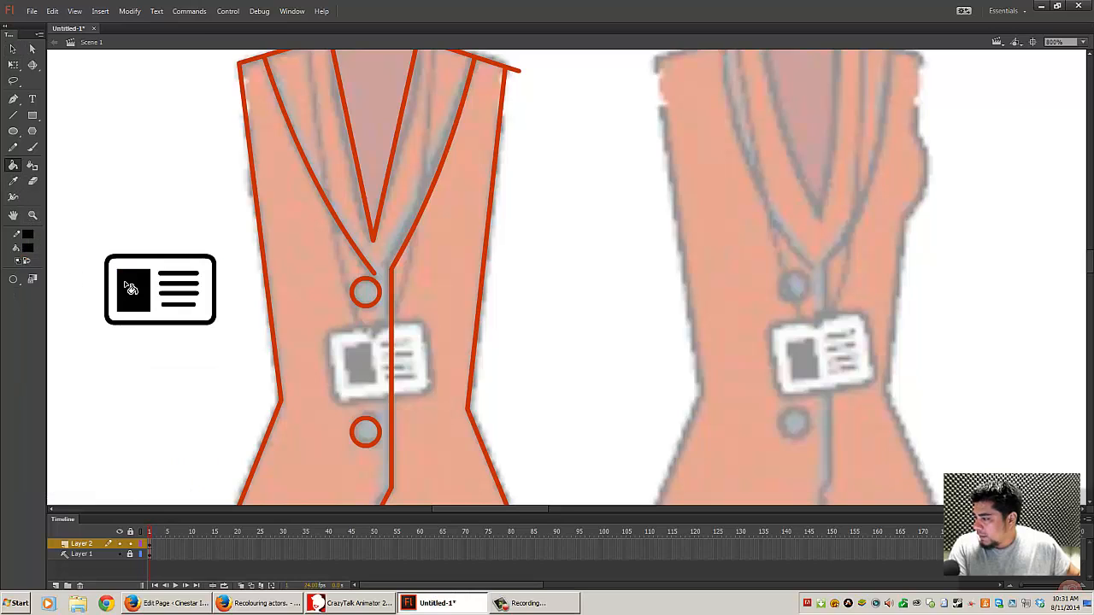
- Set the fill colour to white (#FFFFFF) and fill the badge background with it
left_click(29, 248)
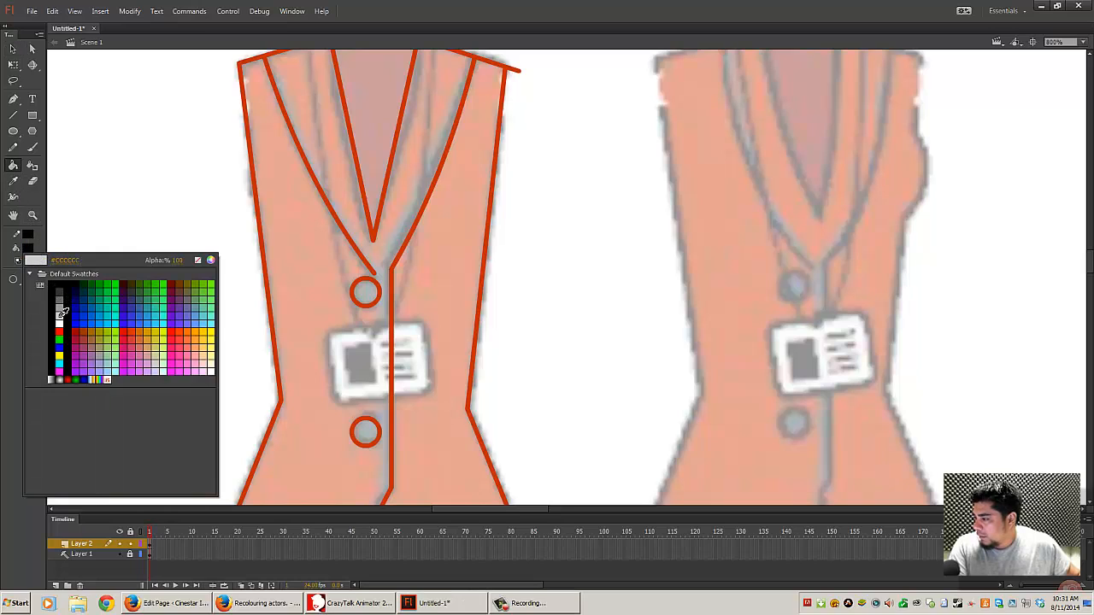
left_click(67, 314)
left_click(28, 247)
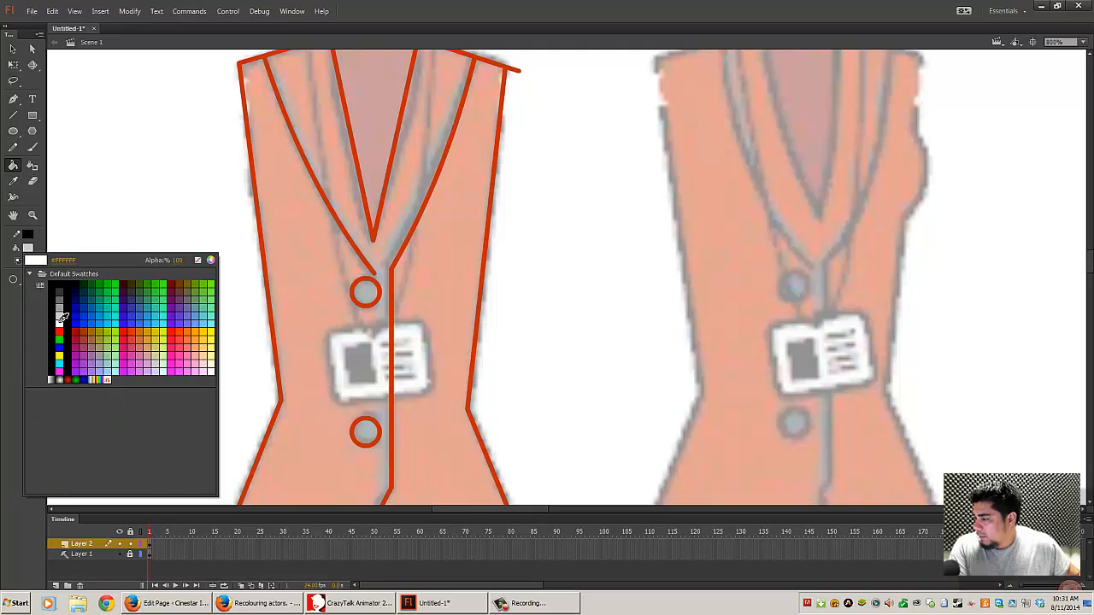
left_click(85, 321)
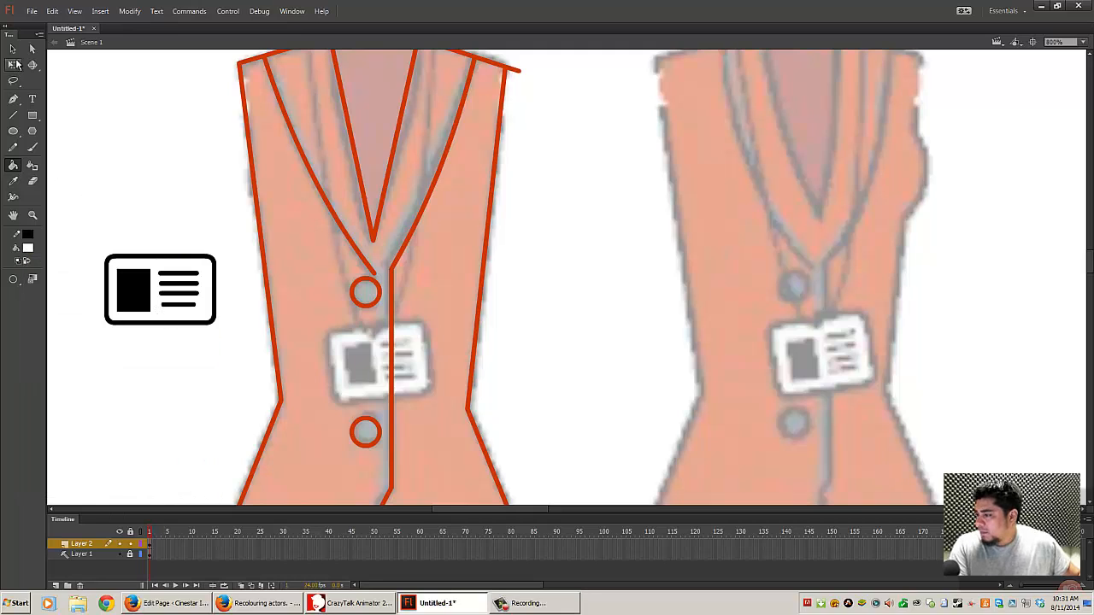
- Group all the badge artwork and move it over the reference badge on the front-view vest
left_click(12, 48)
left_click_drag(228, 244, 100, 354)
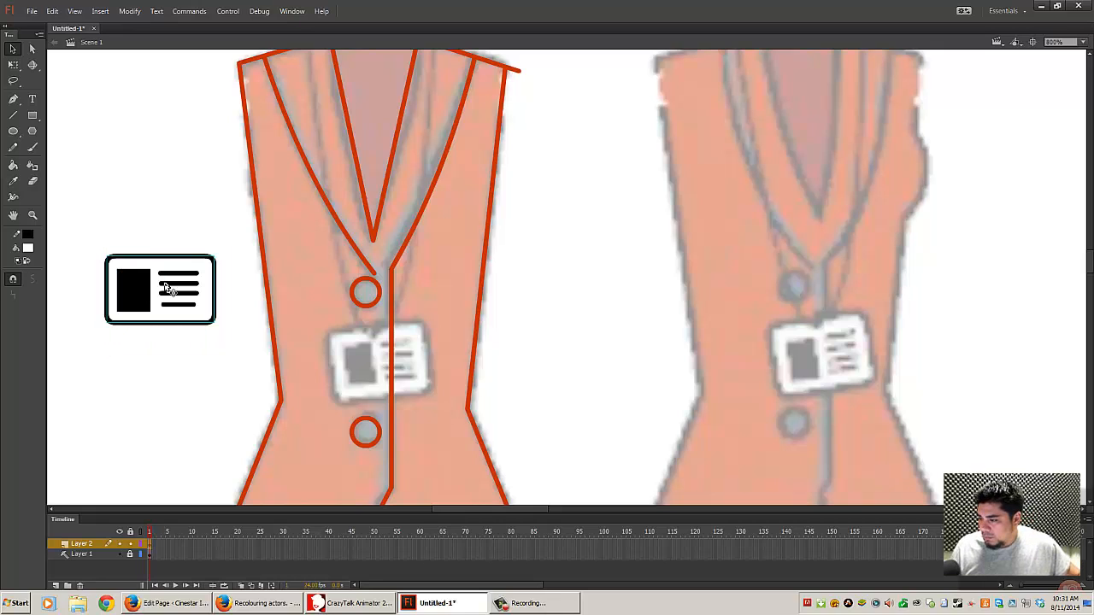
left_click_drag(154, 288, 378, 357)
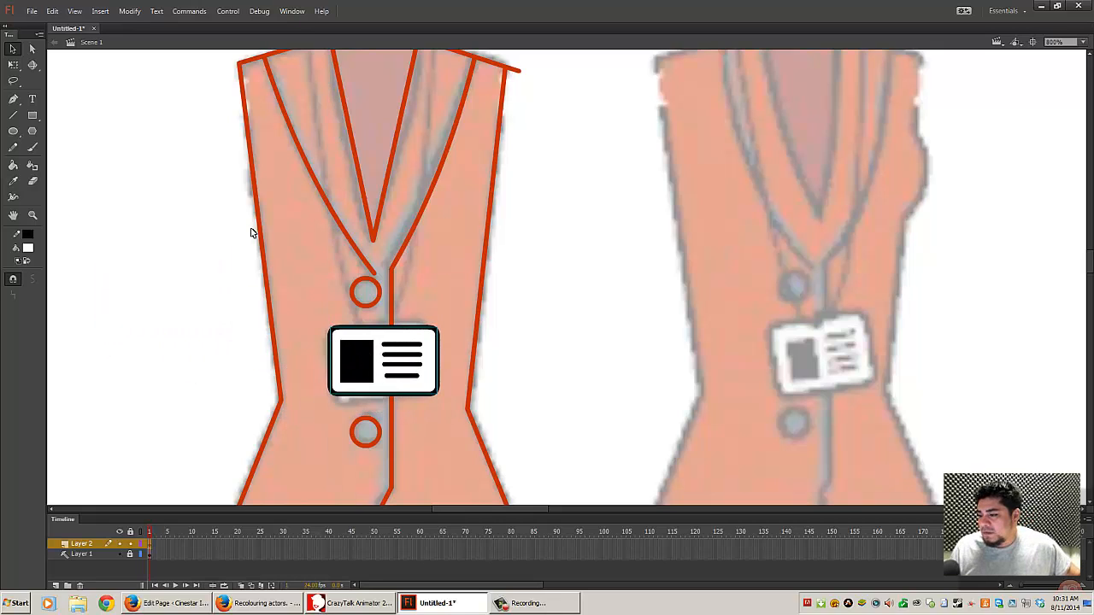
- Rotate the badge slightly counter-clockwise to match the tilt of the reference badge
left_click(13, 64)
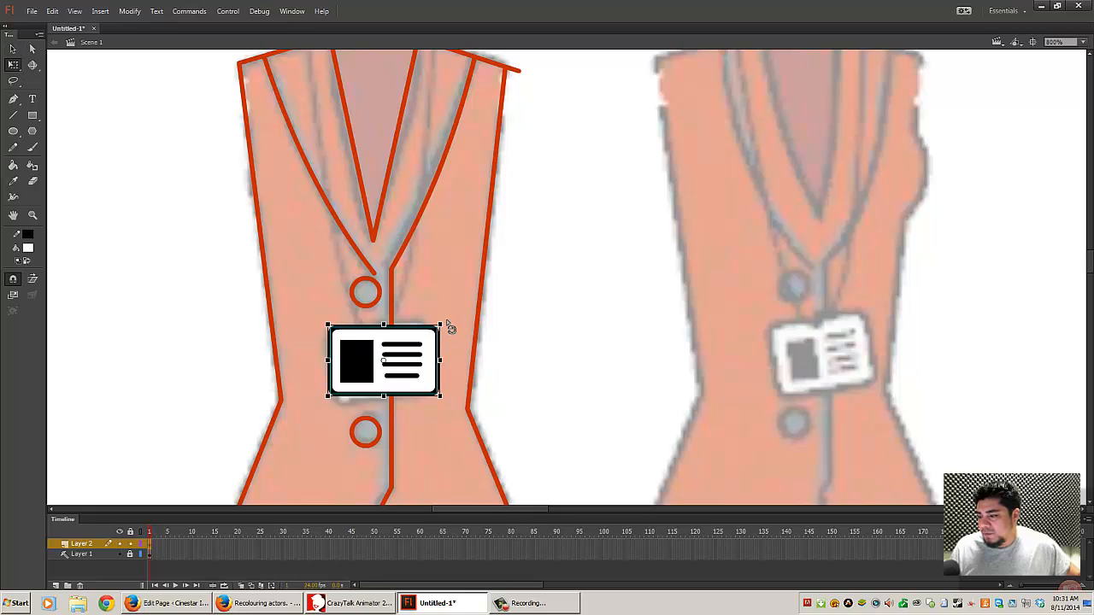
left_click_drag(445, 320, 535, 258)
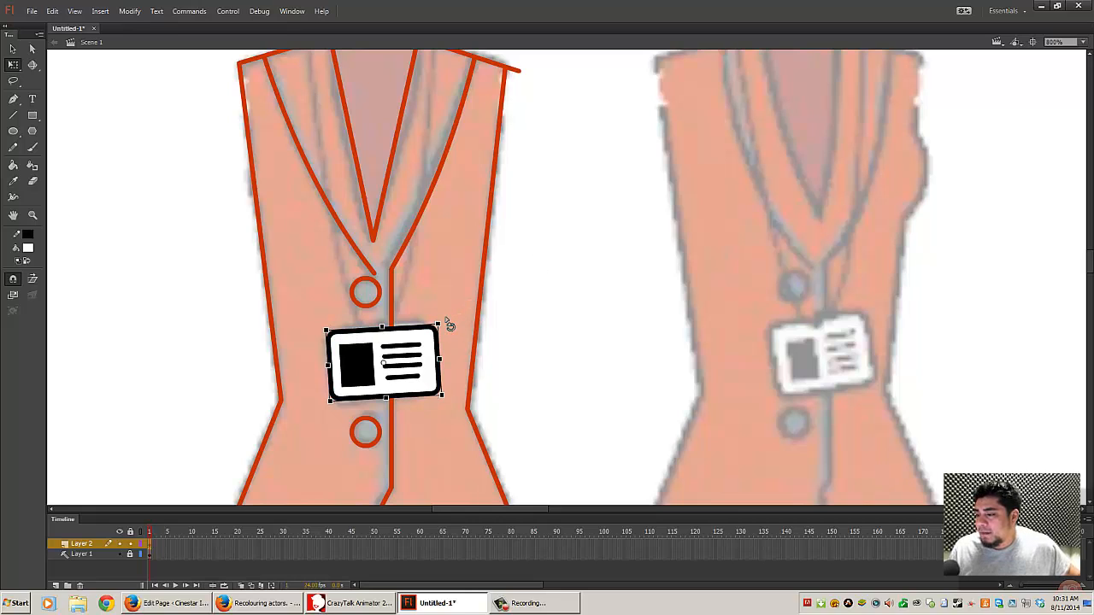
left_click(559, 314)
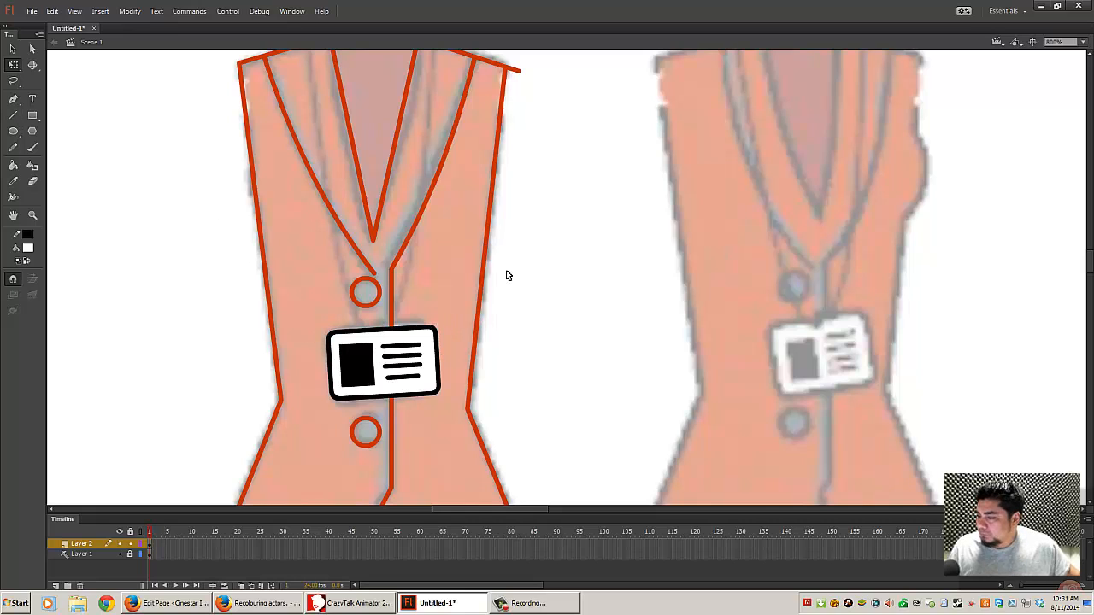
- Set the stroke of all vest outlines to black and delete the stray line end beyond the right shoulder
left_click(348, 240)
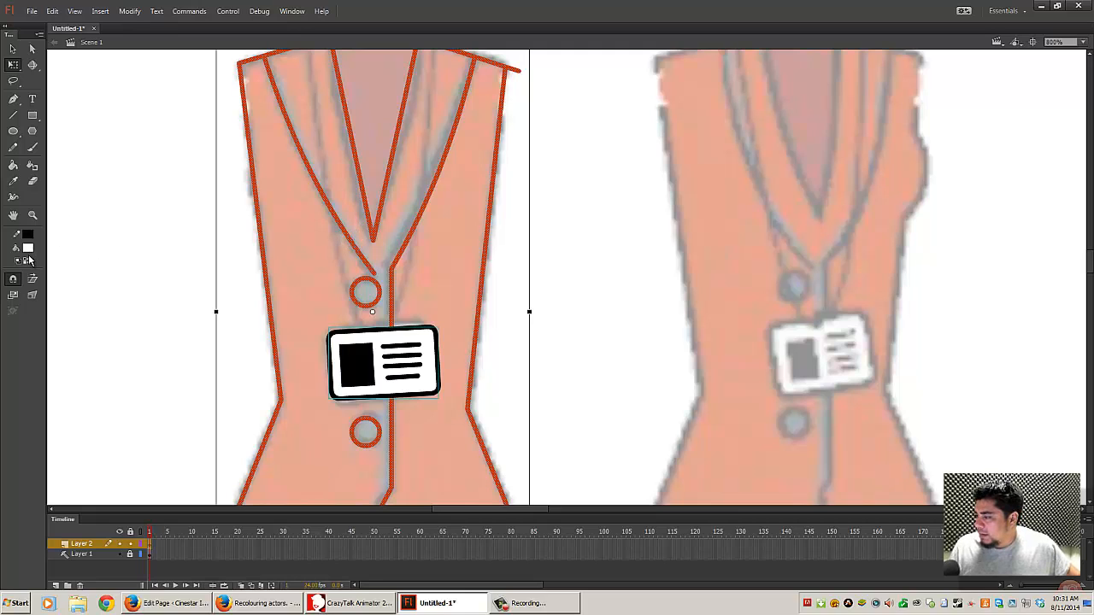
left_click(29, 237)
left_click(30, 239)
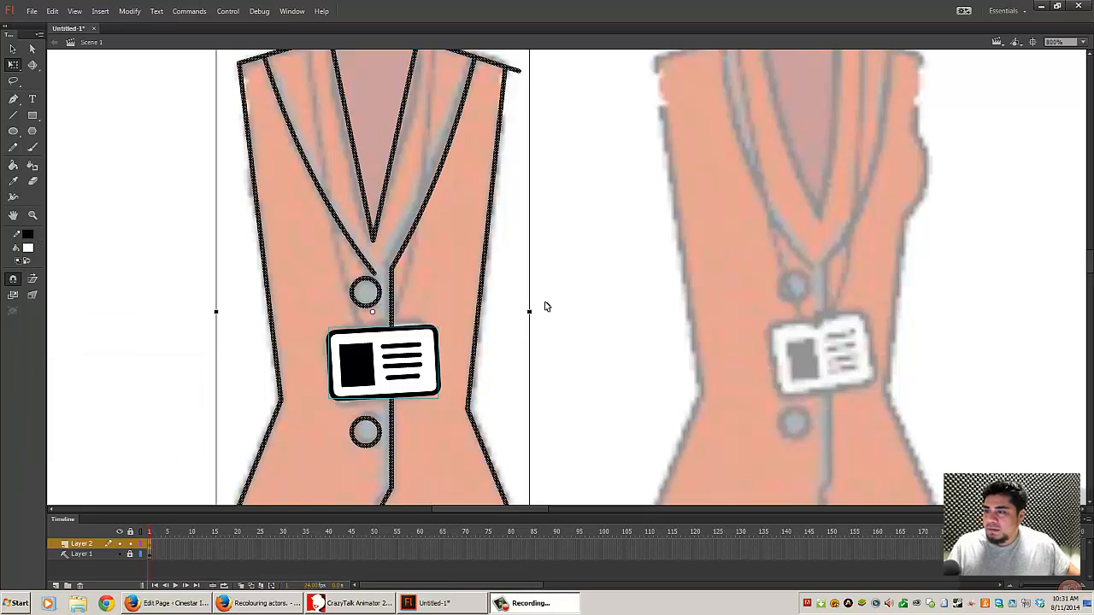
left_click(567, 306)
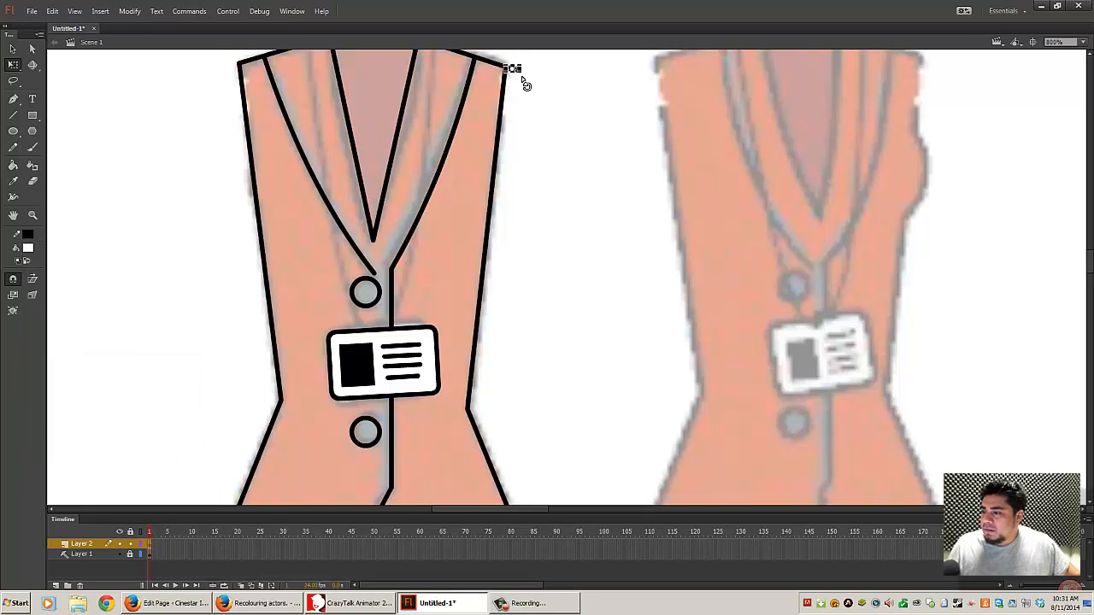
left_click_drag(544, 146, 554, 241)
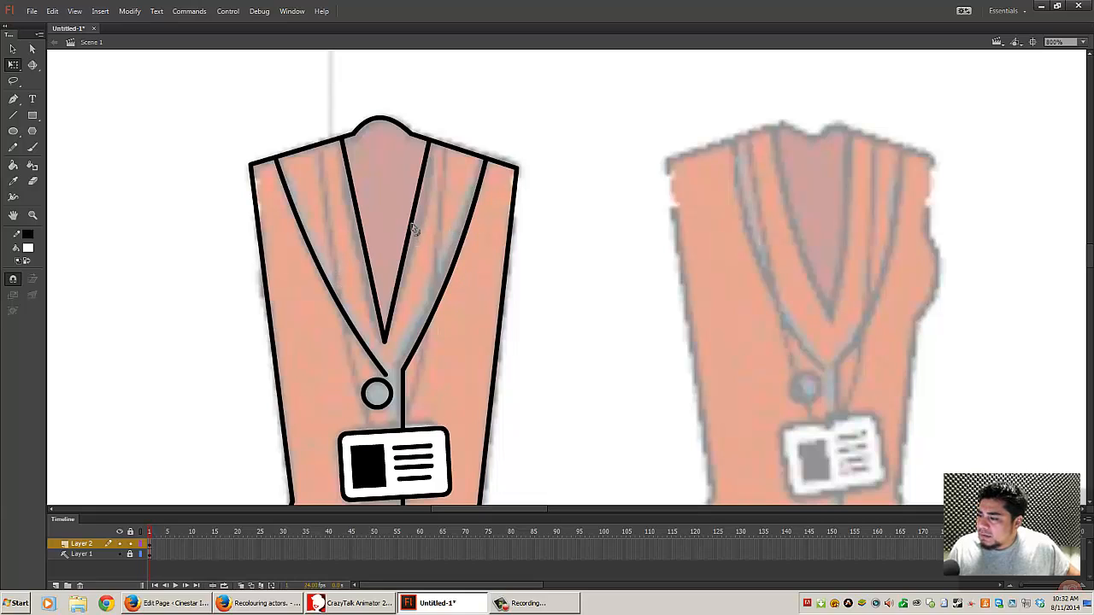
- Bend both straight inner neckline edges outward so they follow the curved V-neck in the reference
left_click_drag(361, 229, 347, 229)
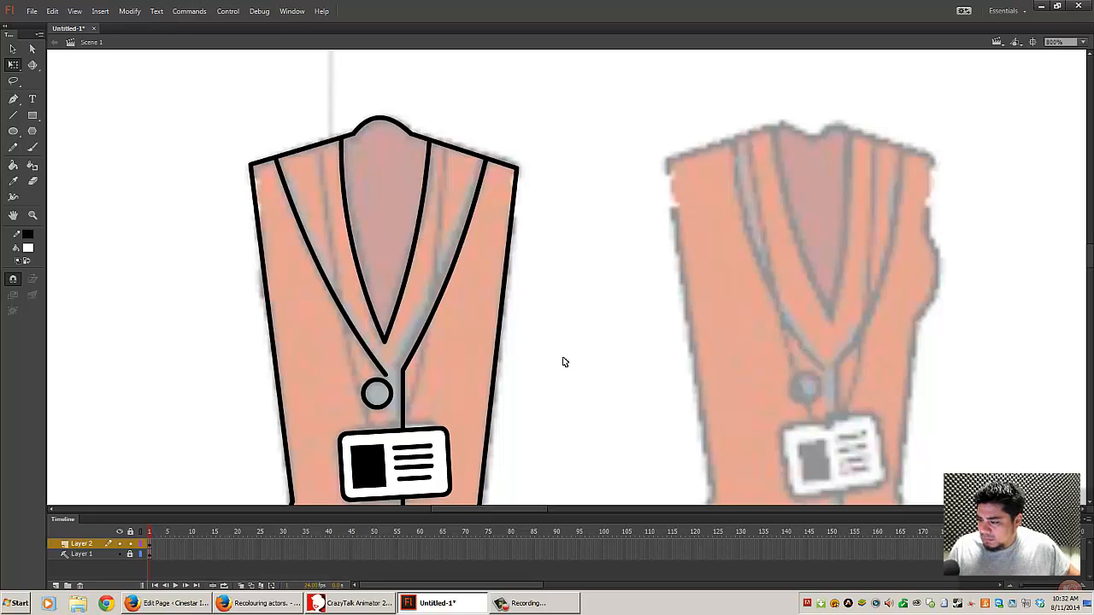
left_click_drag(562, 363, 613, 348)
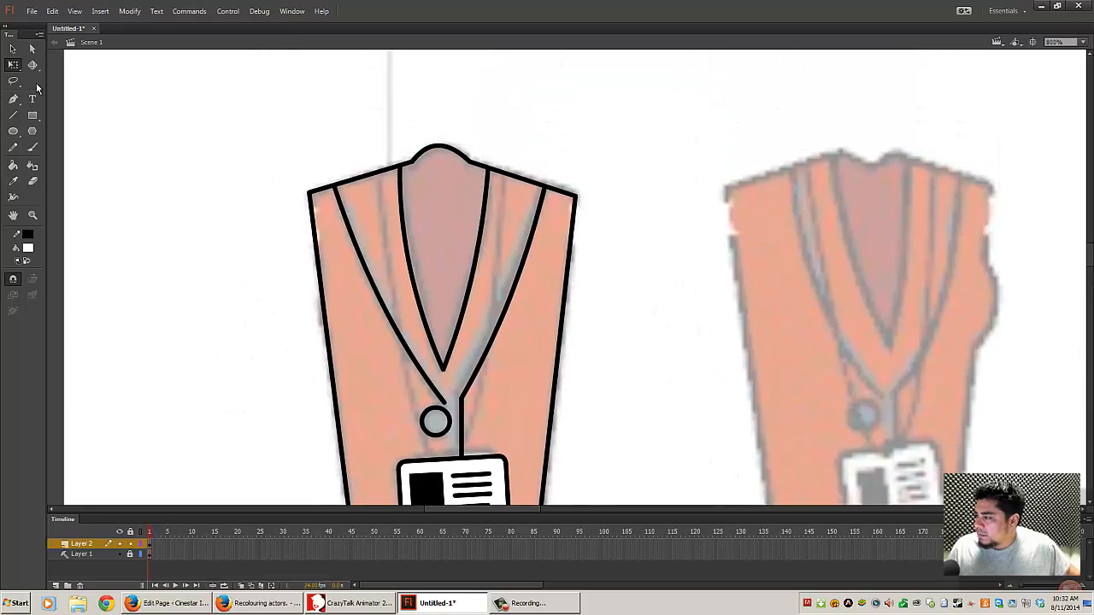
key("n")
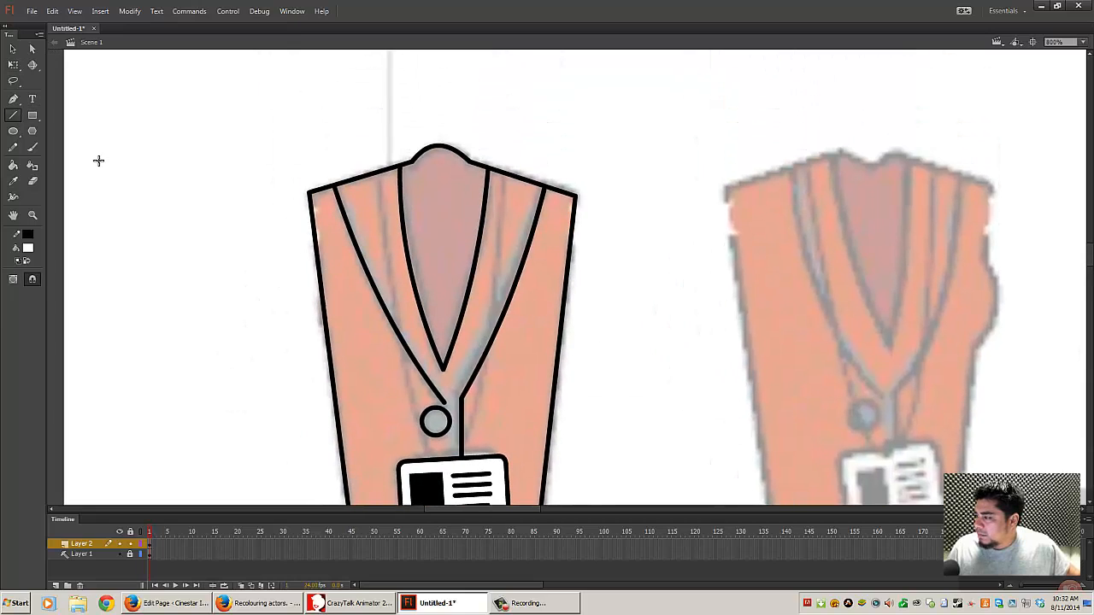
- Swap the stroke colour to white and draw two horizontal lines across the vest just below the shoulders, marking the armhole gap
left_click(27, 261)
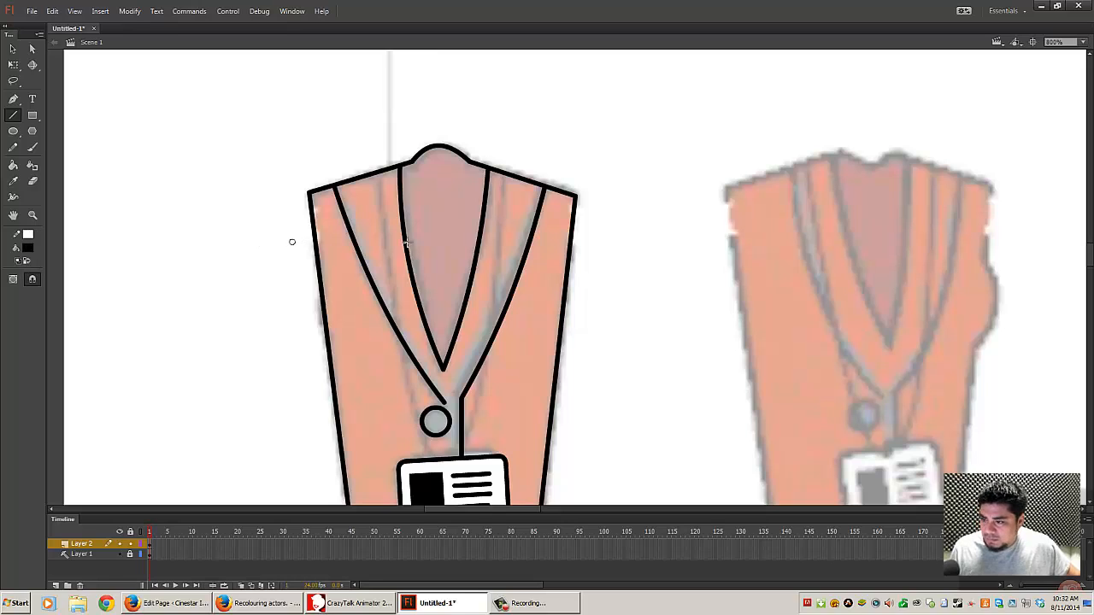
left_click_drag(406, 243, 596, 242)
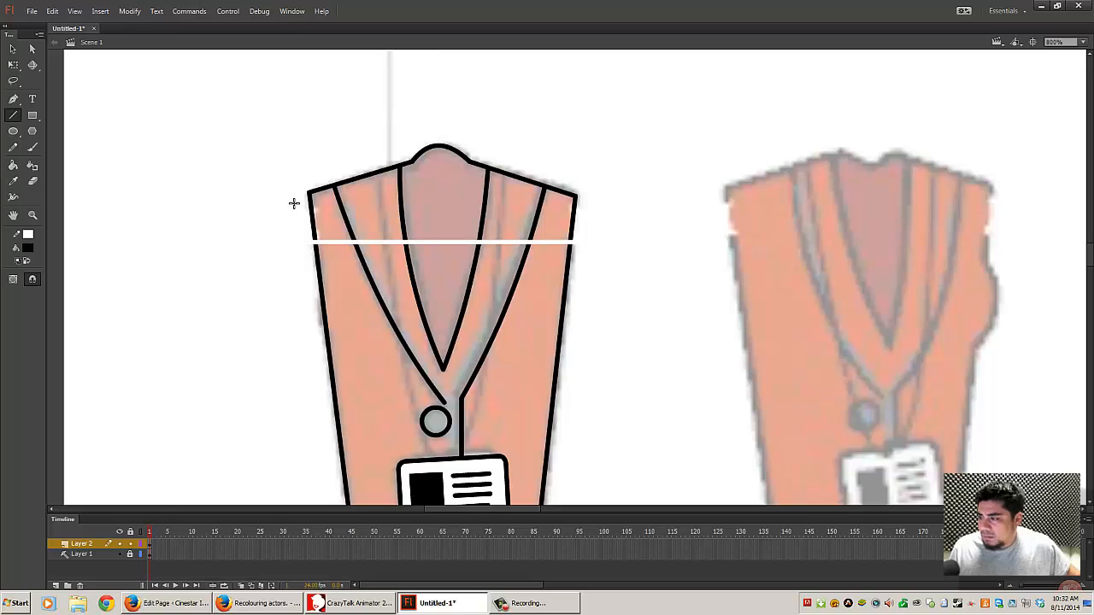
left_click_drag(293, 203, 603, 203)
- Delete the segments of both outer side outlines that lie between the two white horizontal lines
left_click(13, 49)
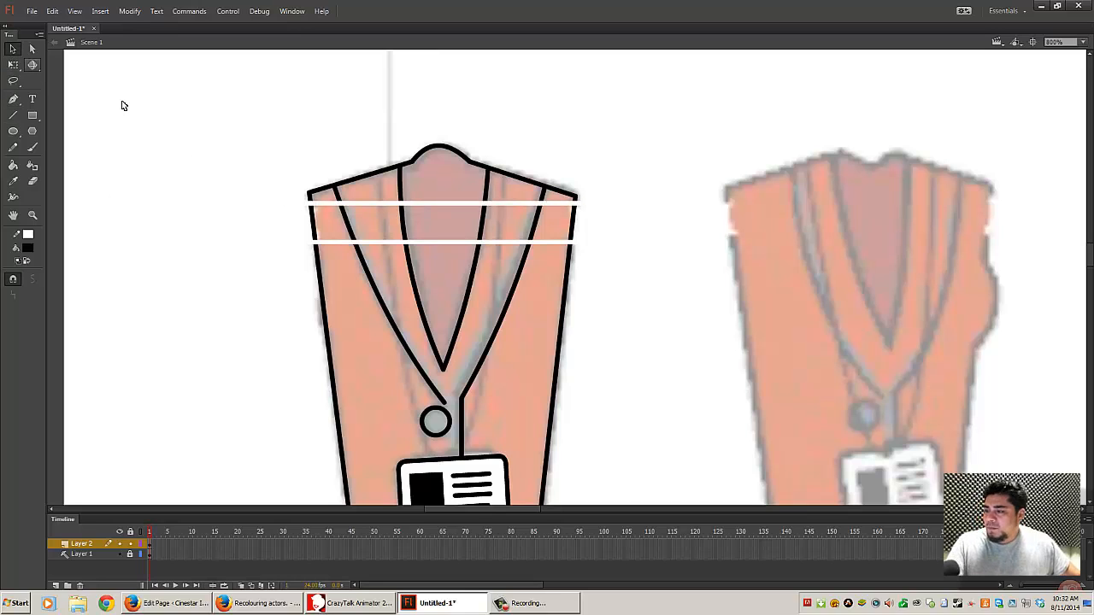
left_click(316, 233)
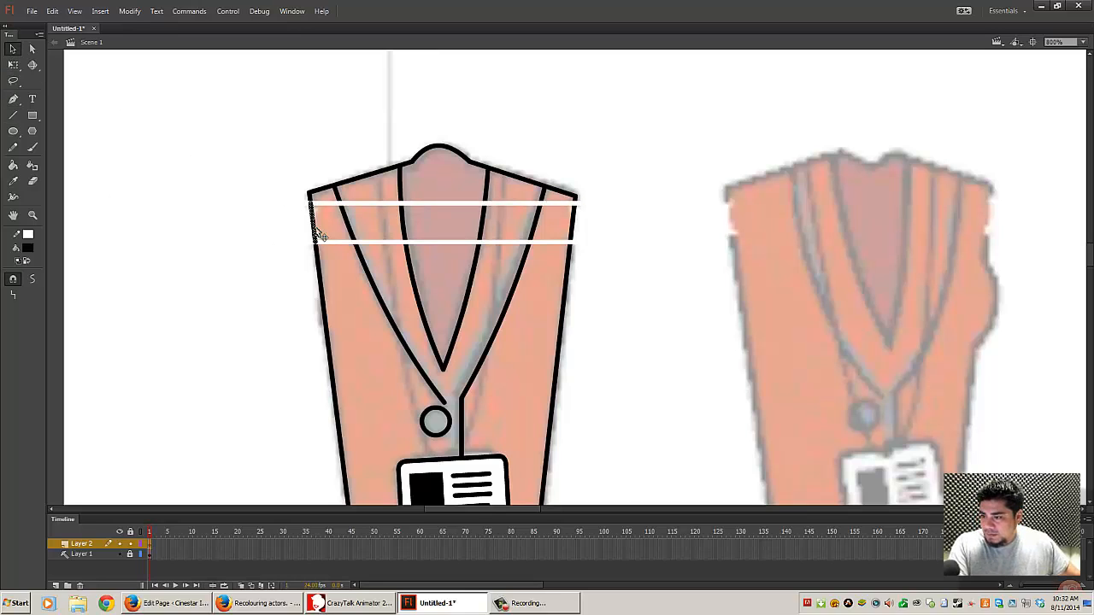
key("Delete")
left_click(578, 231)
key("Delete")
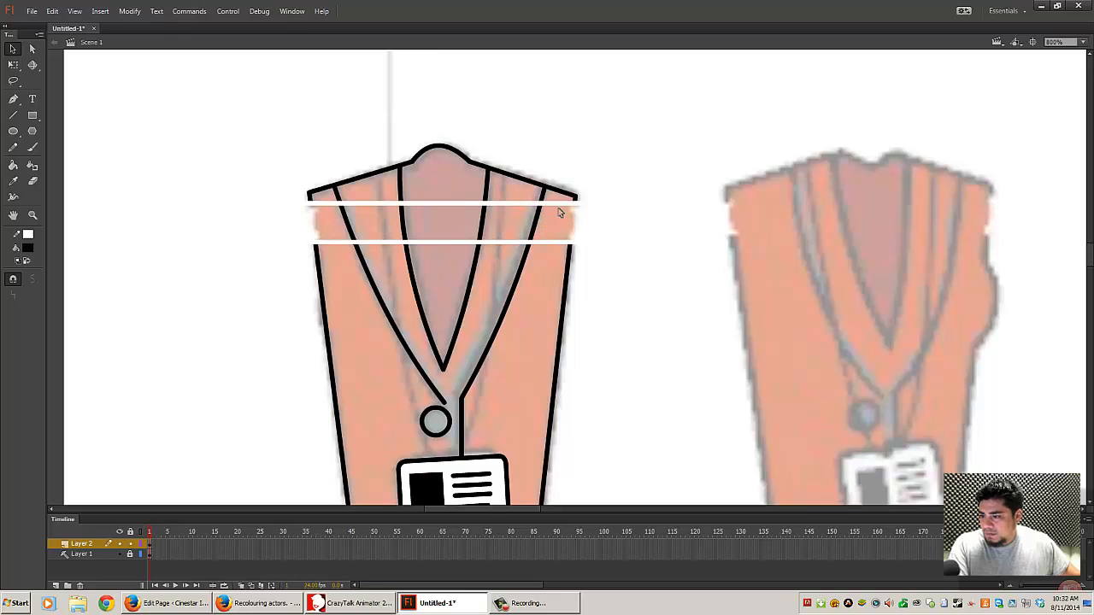
- Delete both white horizontal lines crossing the upper vest
double_click(559, 205)
key("Delete")
double_click(551, 243)
key("Delete")
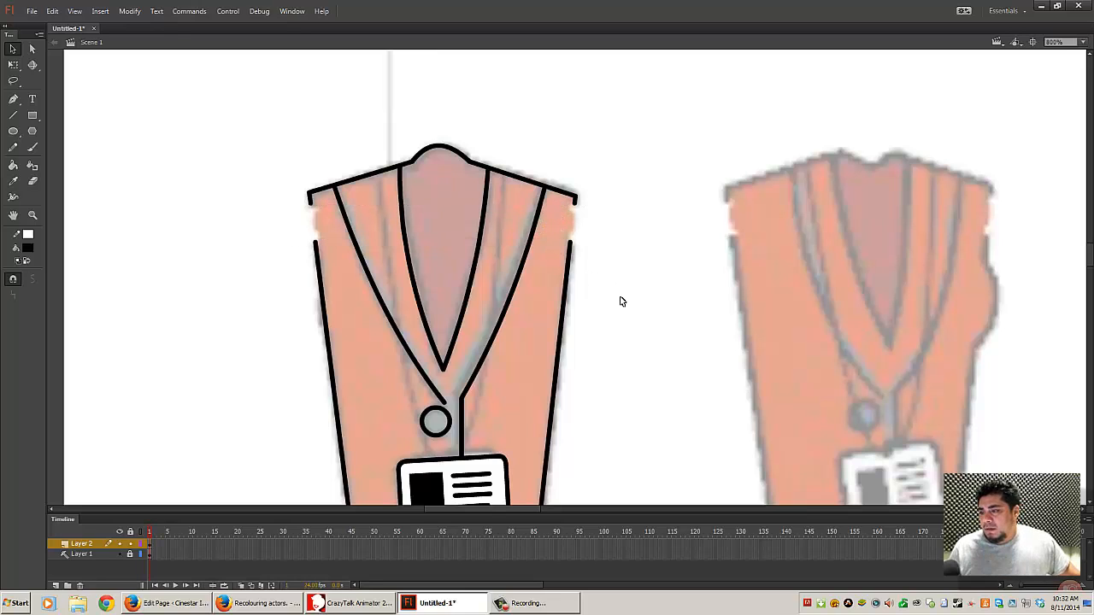
- Add a new layer and draw two straight white lanyard lines from the shoulders down to the top of the badge
scroll(622, 303, "down", 10)
scroll(622, 302, "up", 5)
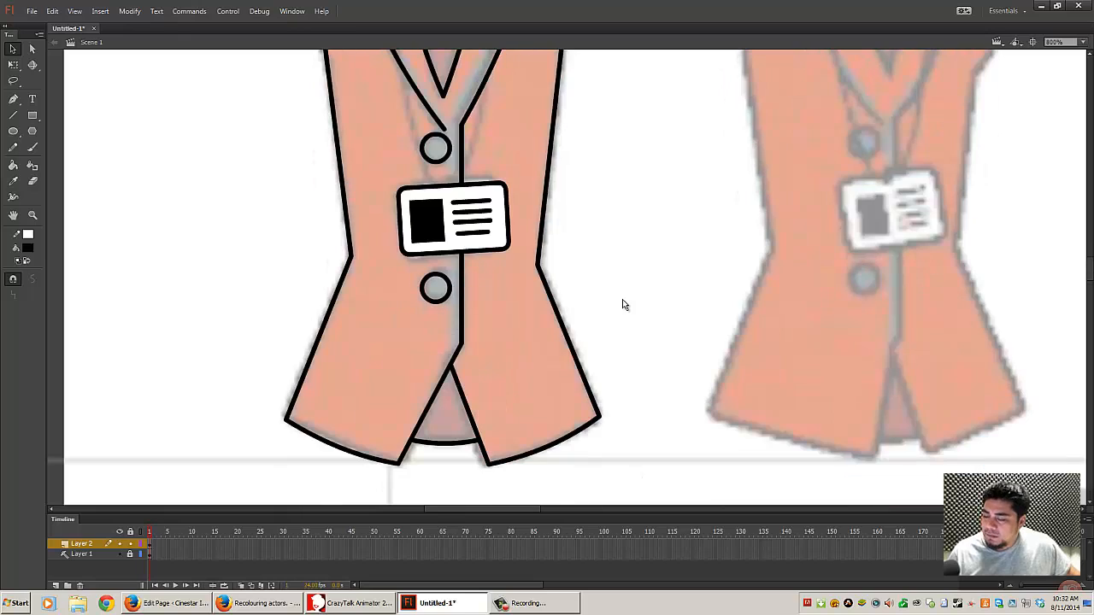
scroll(621, 303, "up", 3)
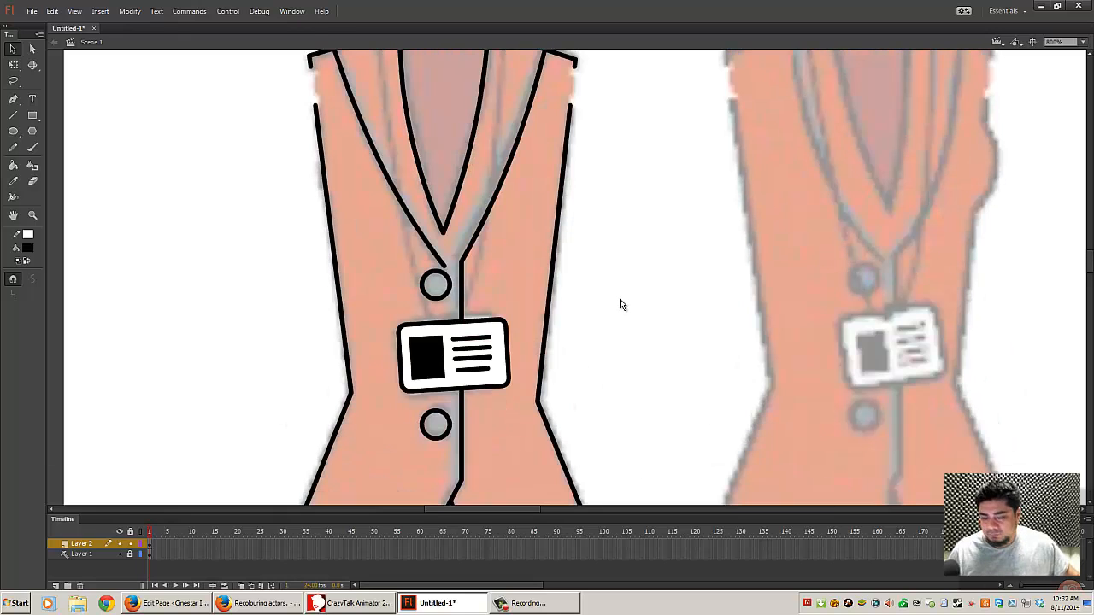
left_click_drag(648, 270, 645, 290)
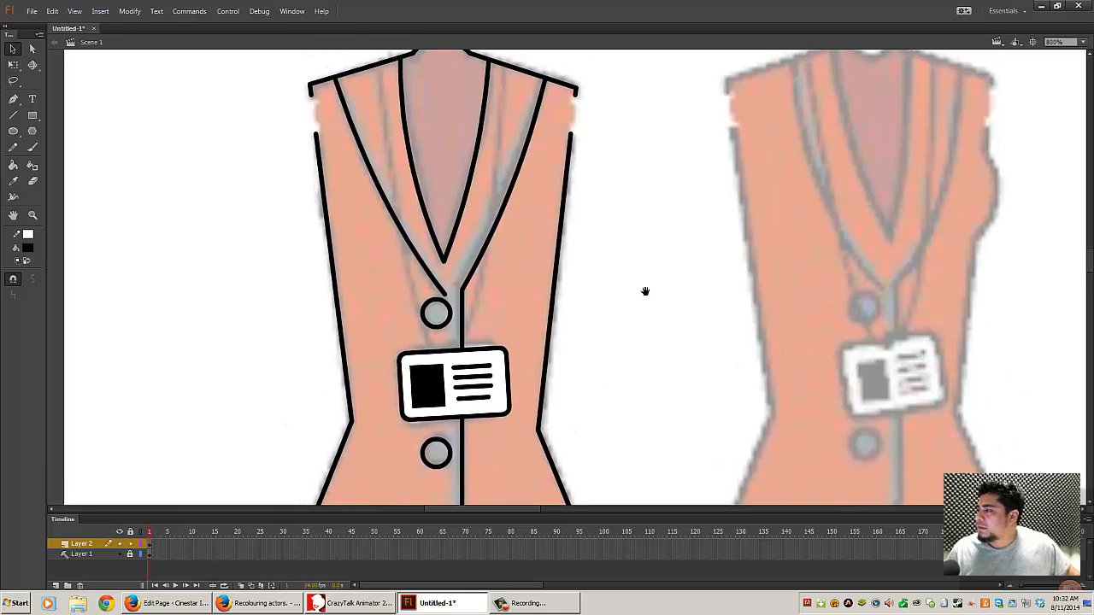
left_click(15, 118)
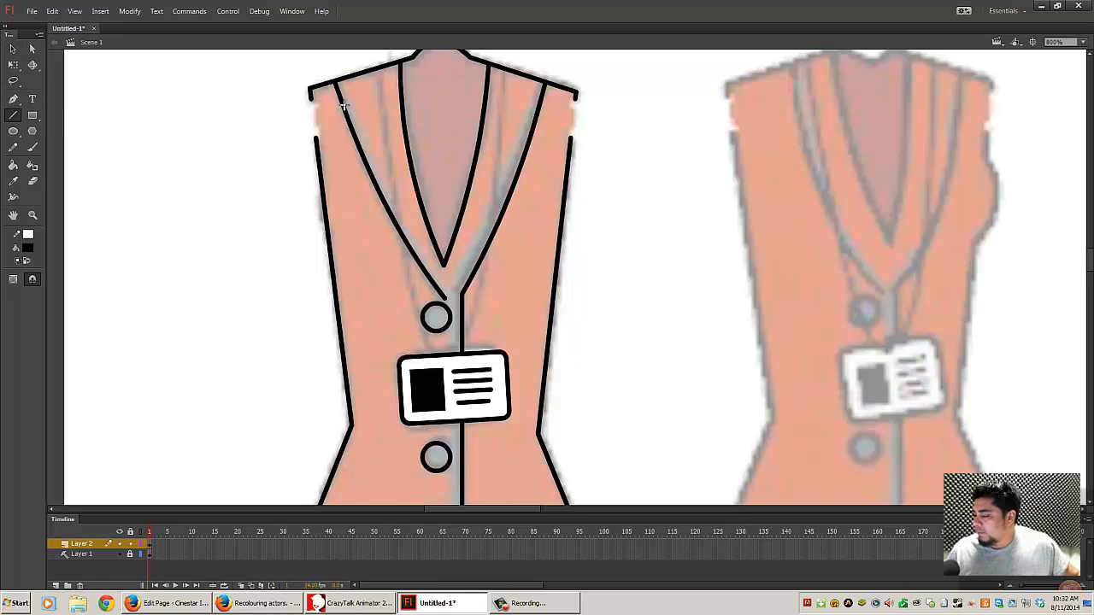
left_click(56, 587)
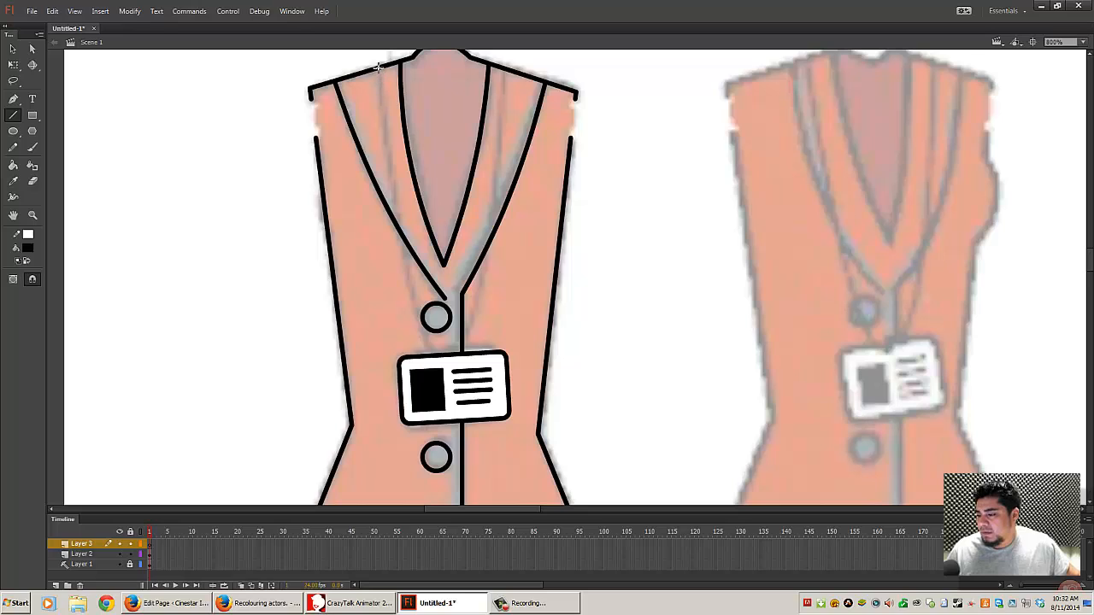
mouse_move(378, 68)
left_mouse_down()
mouse_move(441, 359)
mouse_move(430, 353)
left_mouse_up()
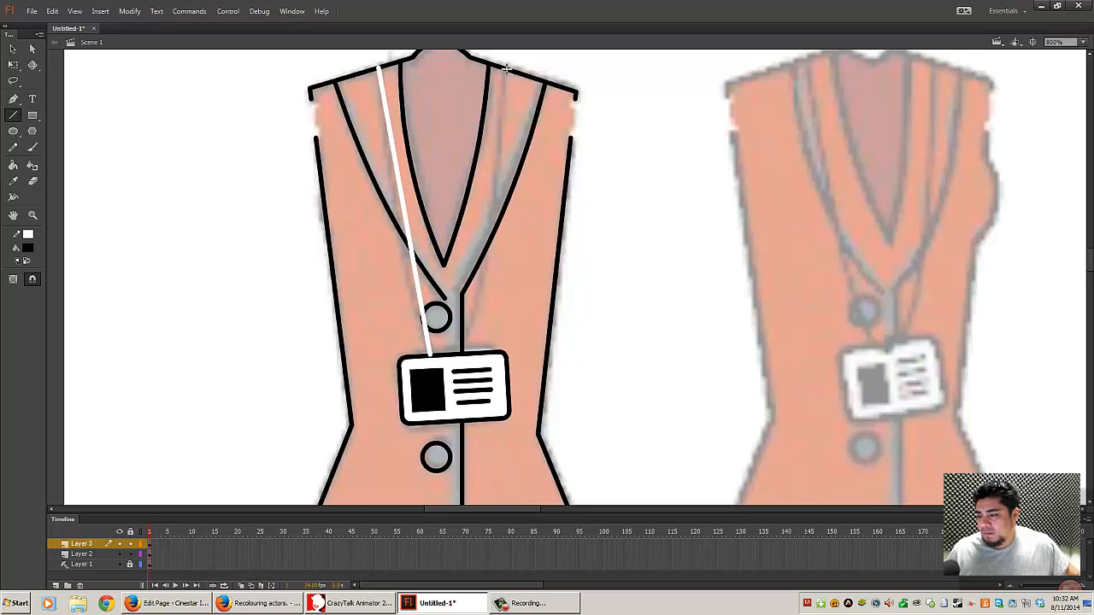
mouse_move(507, 68)
left_mouse_down()
mouse_move(479, 354)
mouse_move(463, 359)
left_mouse_up()
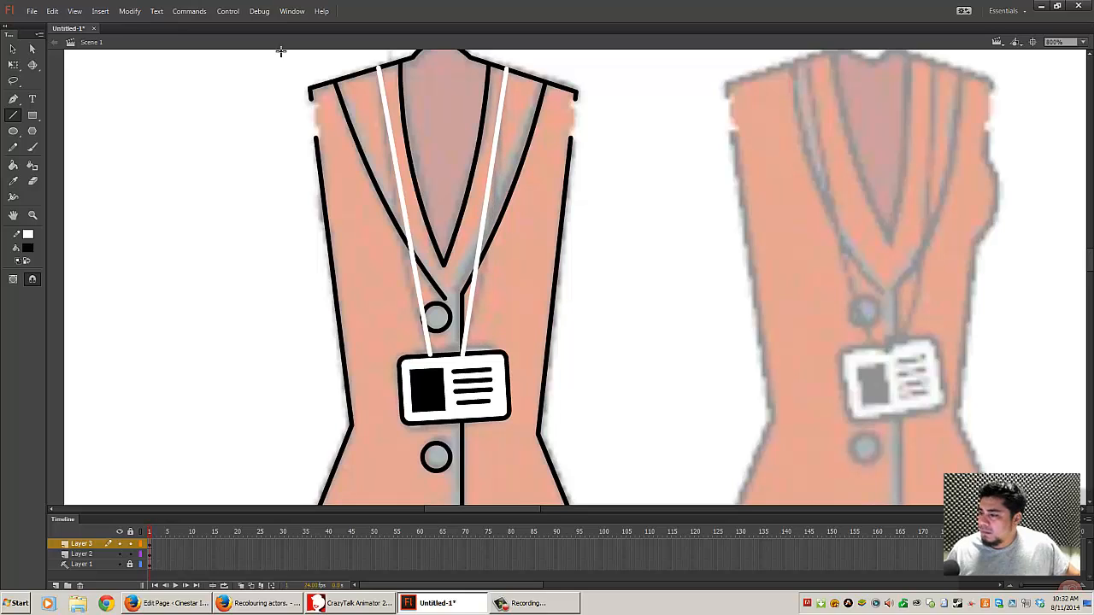
- Bend both lanyard lines slightly outward to follow the curved cords in the reference
left_click(13, 49)
left_click_drag(403, 206, 394, 210)
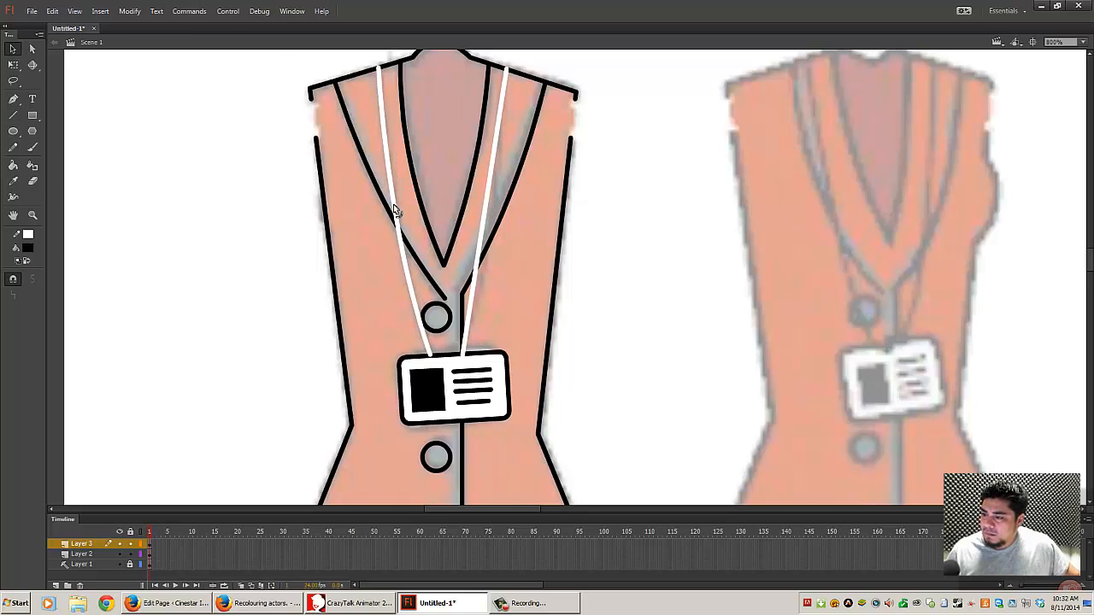
left_click_drag(487, 194, 501, 190)
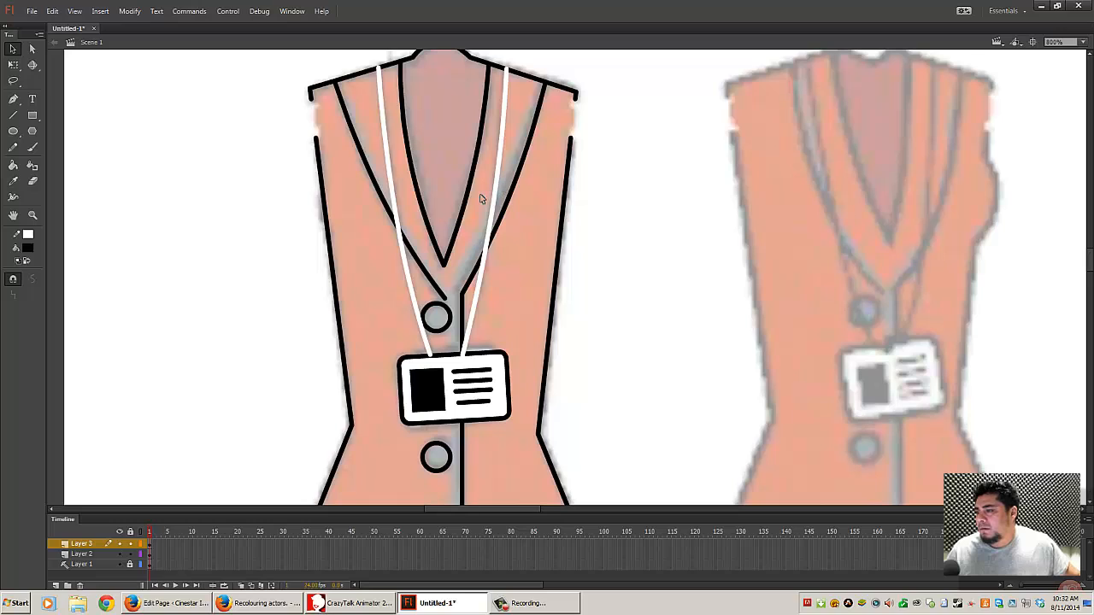
- Set the stroke colour of both lanyard lines to dark grey #333333
left_click(381, 118)
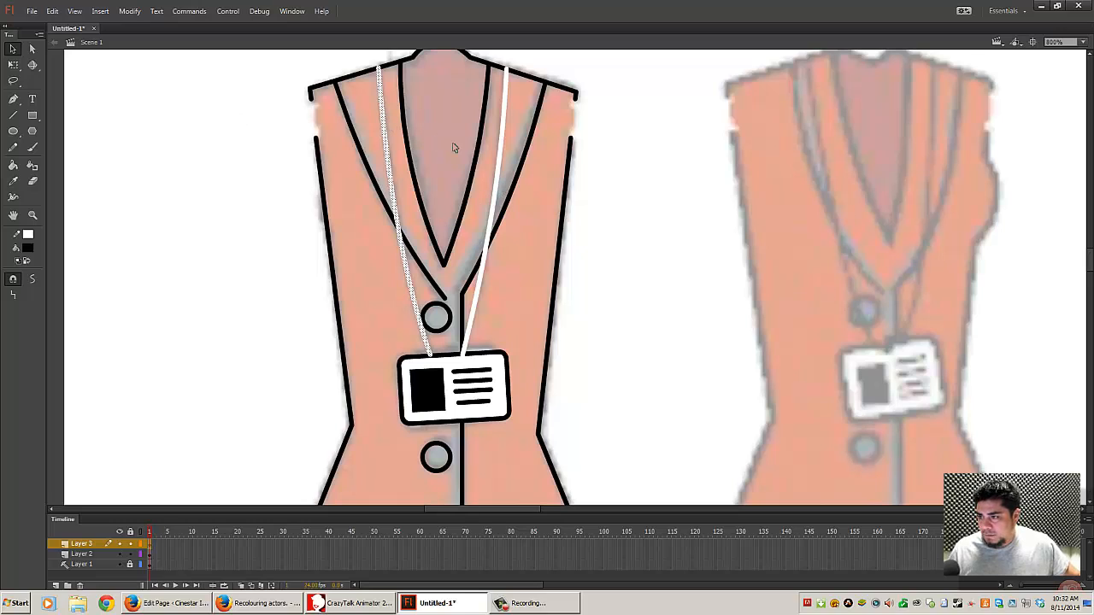
left_click(501, 138, "shift")
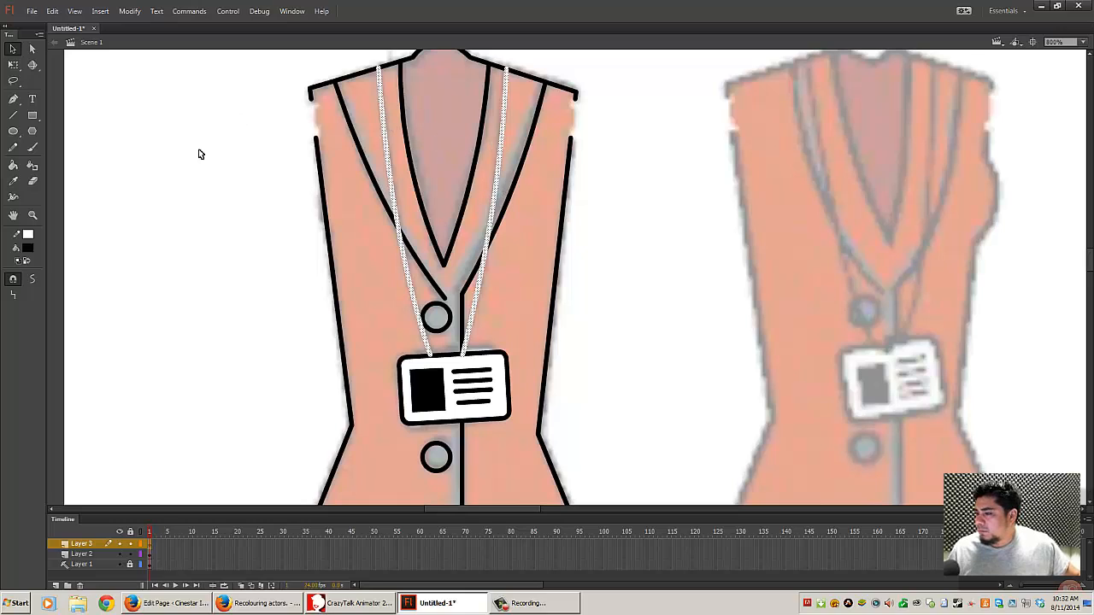
left_click(28, 233)
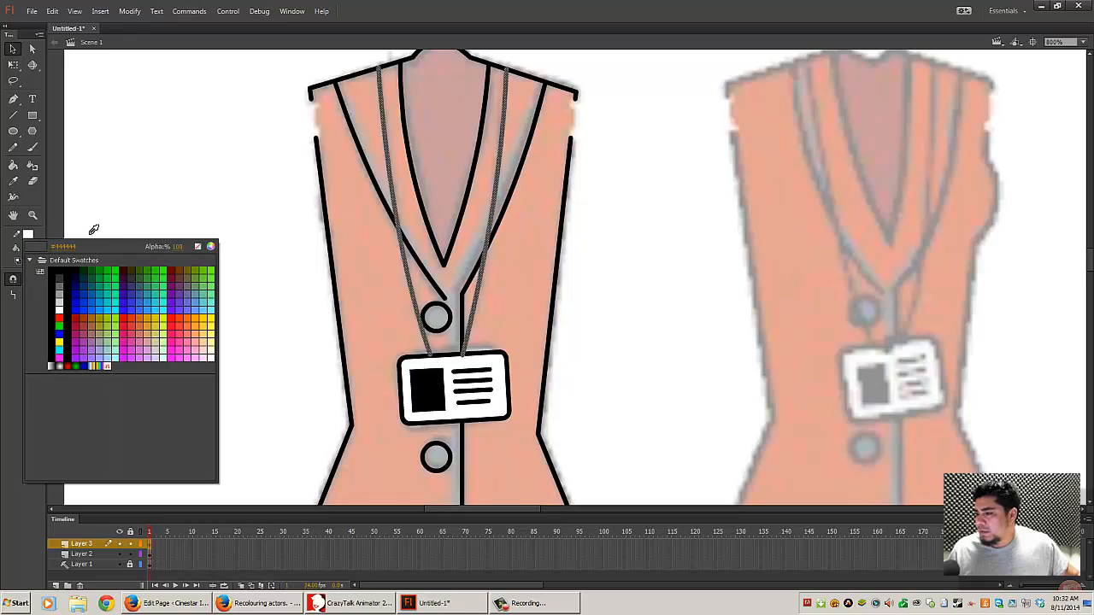
left_click(63, 277)
left_click(190, 238)
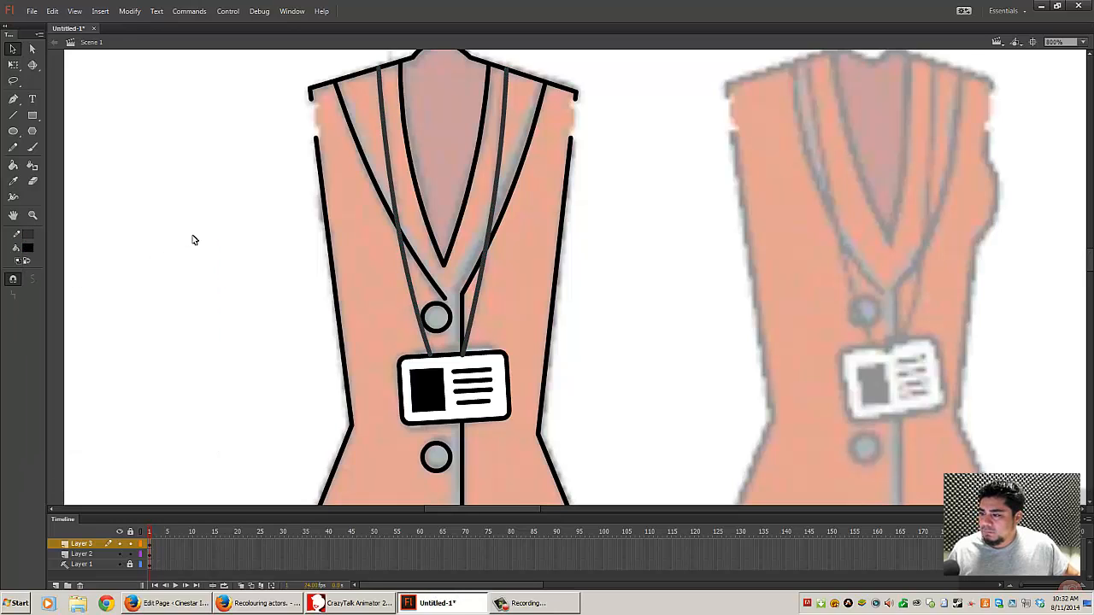
- Cut both lanyard lines from Layer 3 and paste them in place on Layer 2, behind the badge
left_click(396, 193)
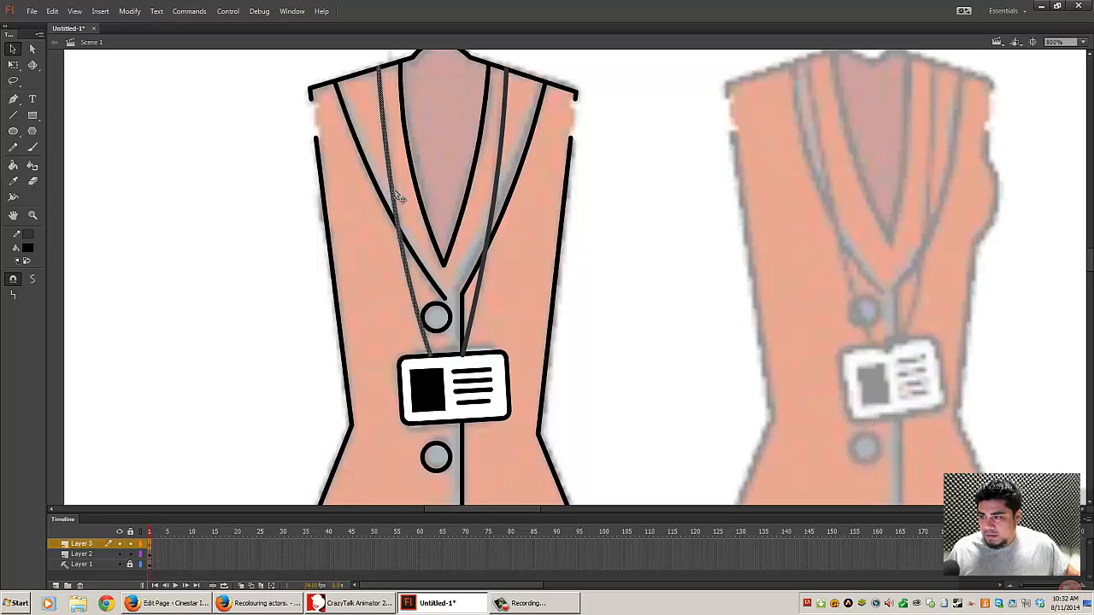
left_click(497, 177, "shift")
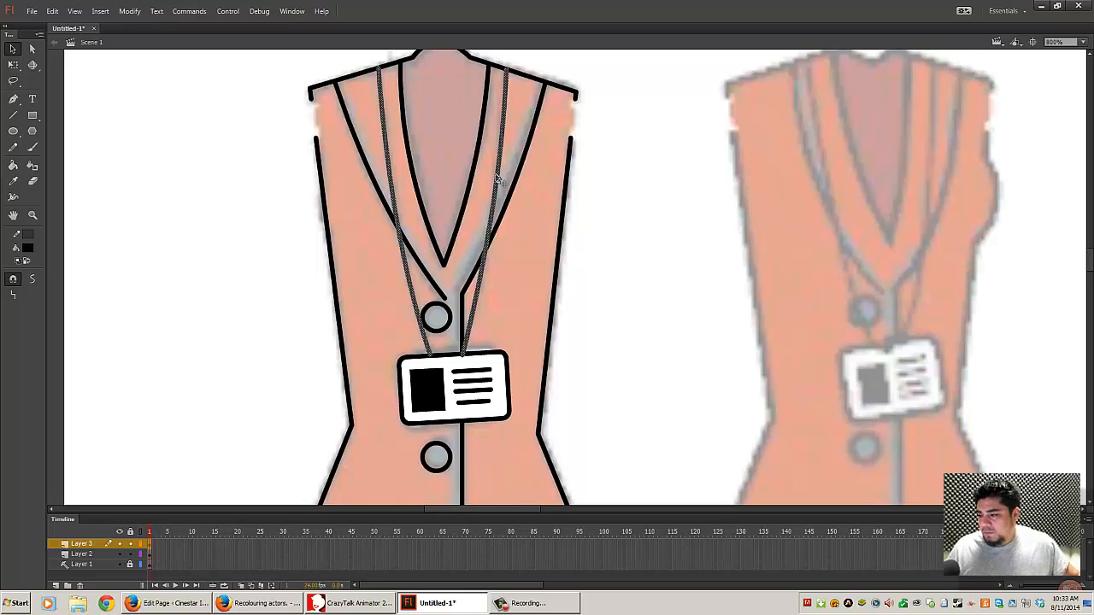
key("ctrl+x")
left_click(492, 376)
right_click(640, 276)
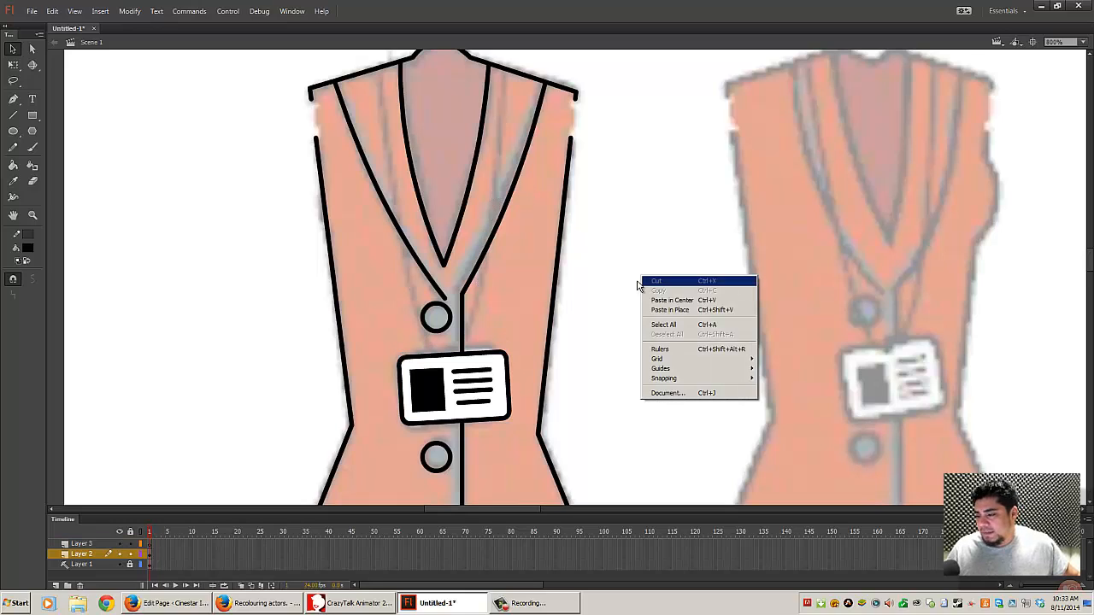
left_click(466, 393)
right_click(633, 283)
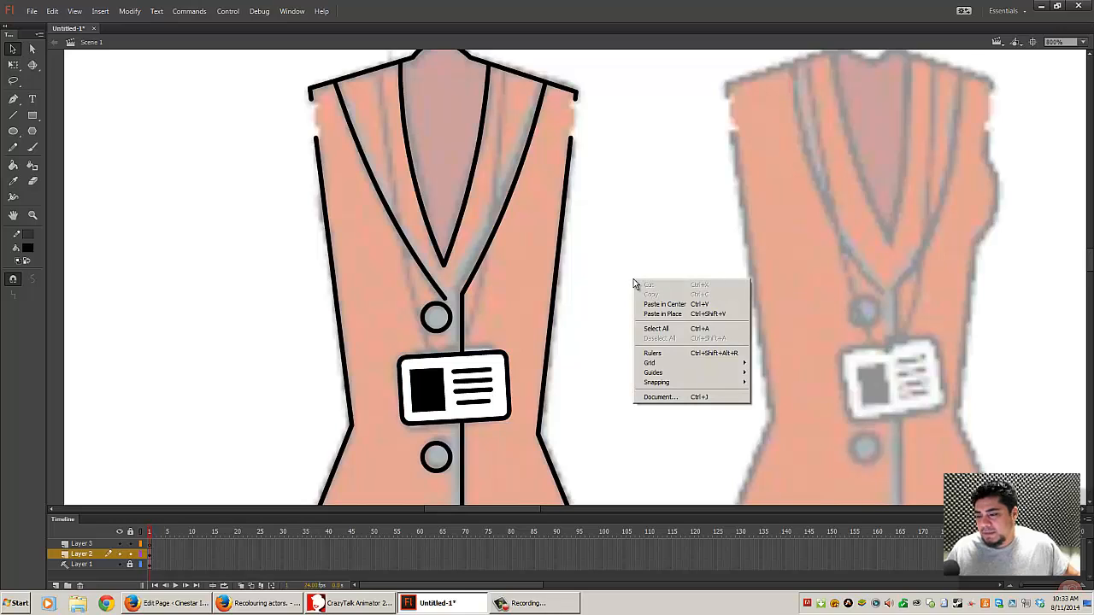
left_click(660, 314)
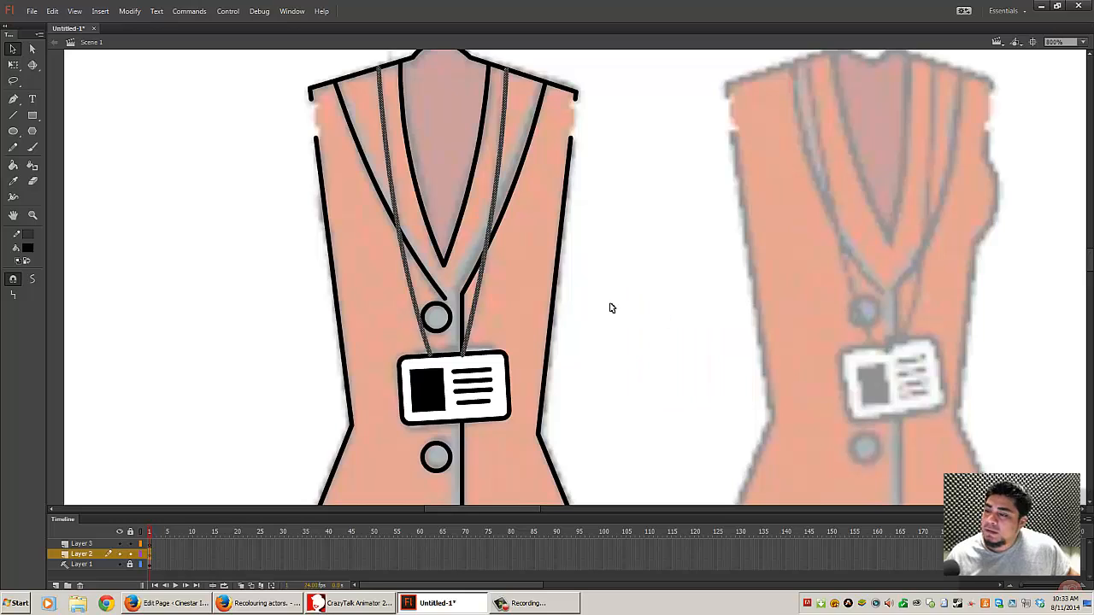
left_click(611, 307)
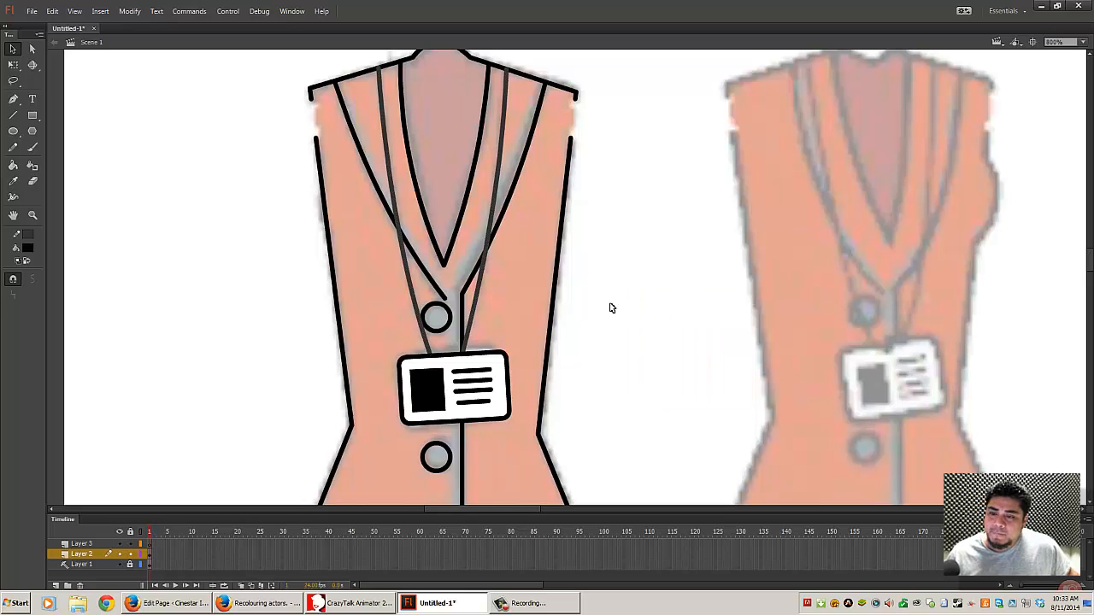
- Close the armhole gaps on both sides of the vest with straight red lines
left_click(13, 115)
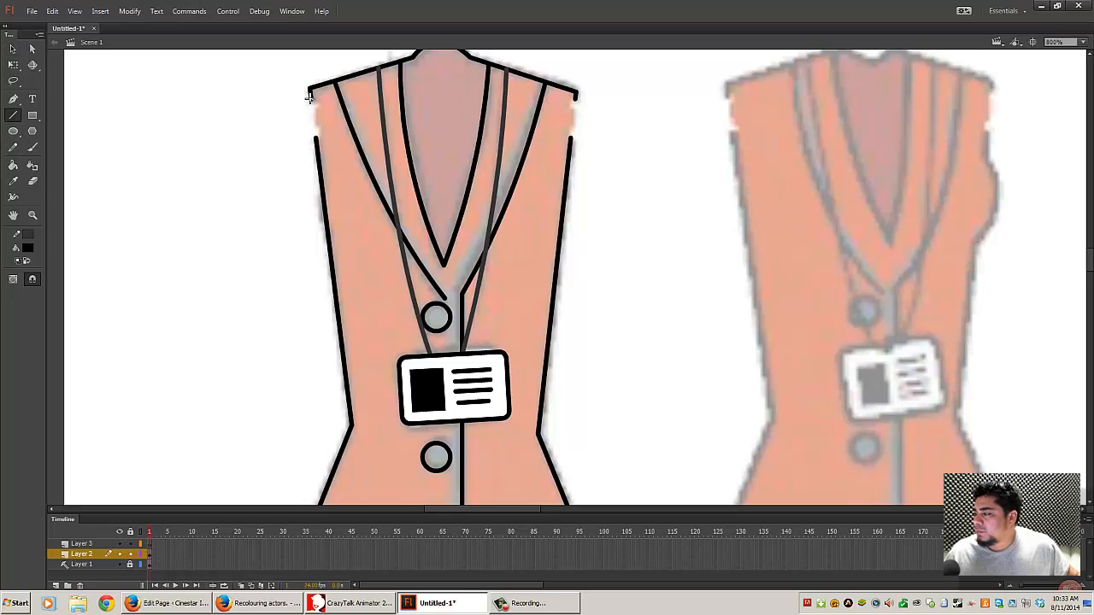
left_click(28, 239)
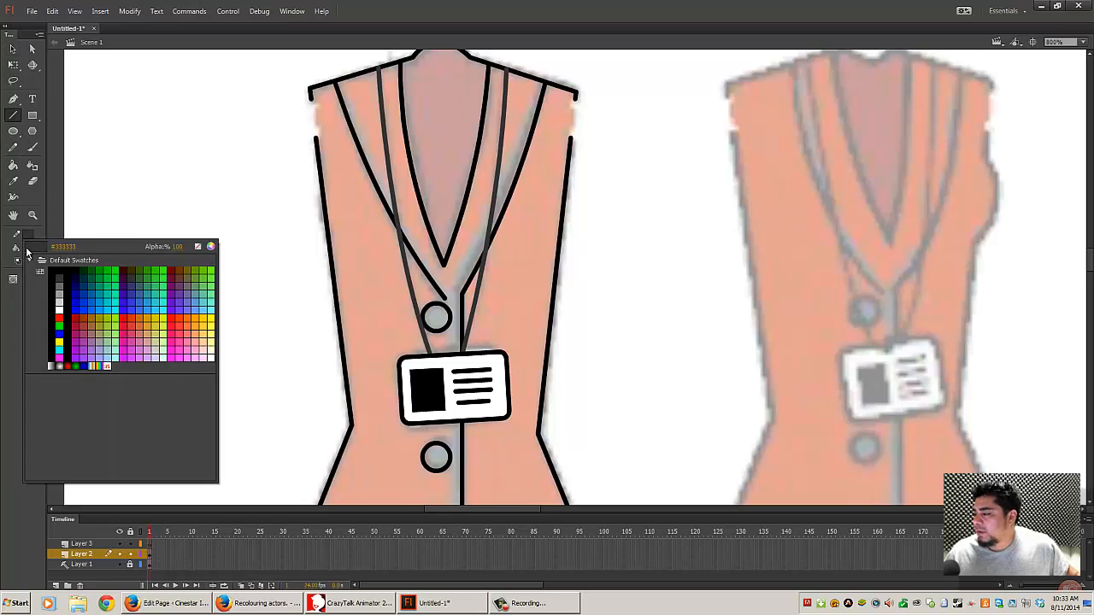
left_click(61, 314)
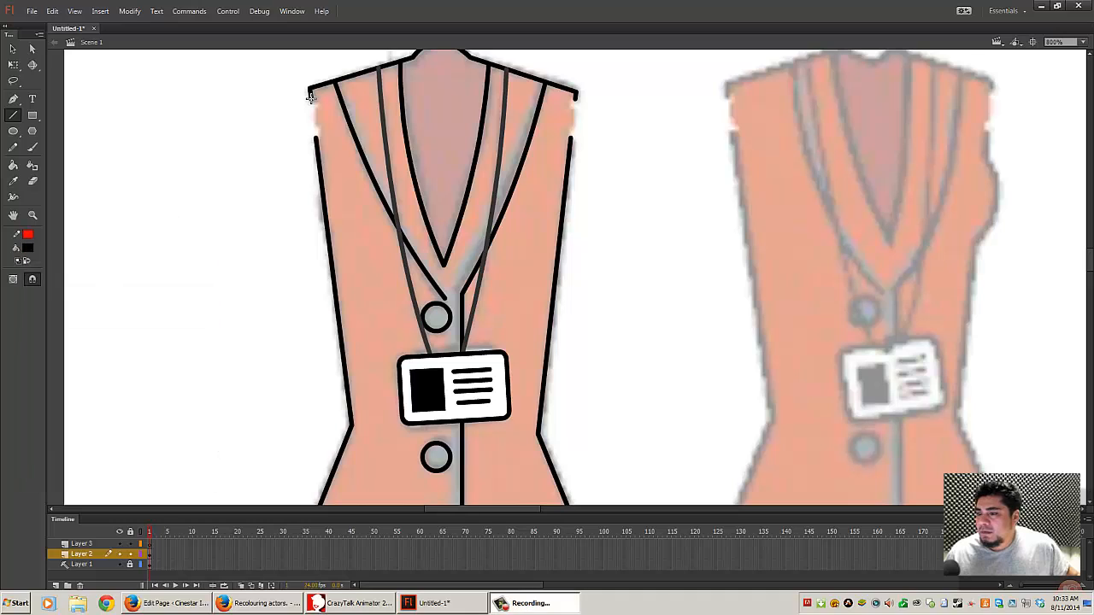
left_click_drag(310, 97, 318, 149)
left_click_drag(576, 96, 575, 143)
- Try to draw a straight red line along the right lapel edge from the shoulder to the V-neck closure
left_click_drag(618, 311, 616, 162)
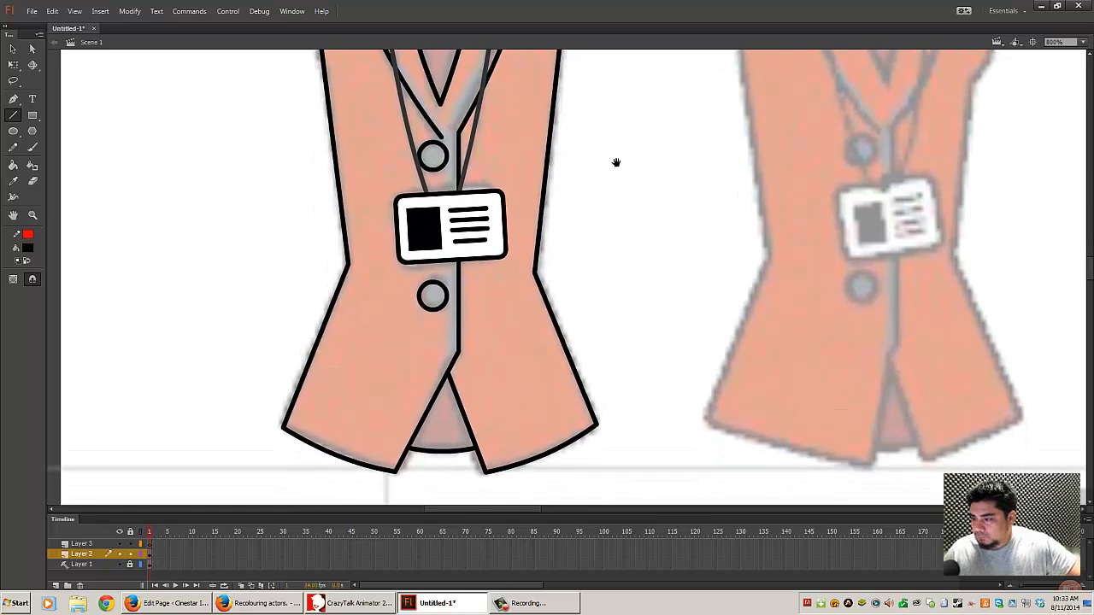
key("ctrl+minus")
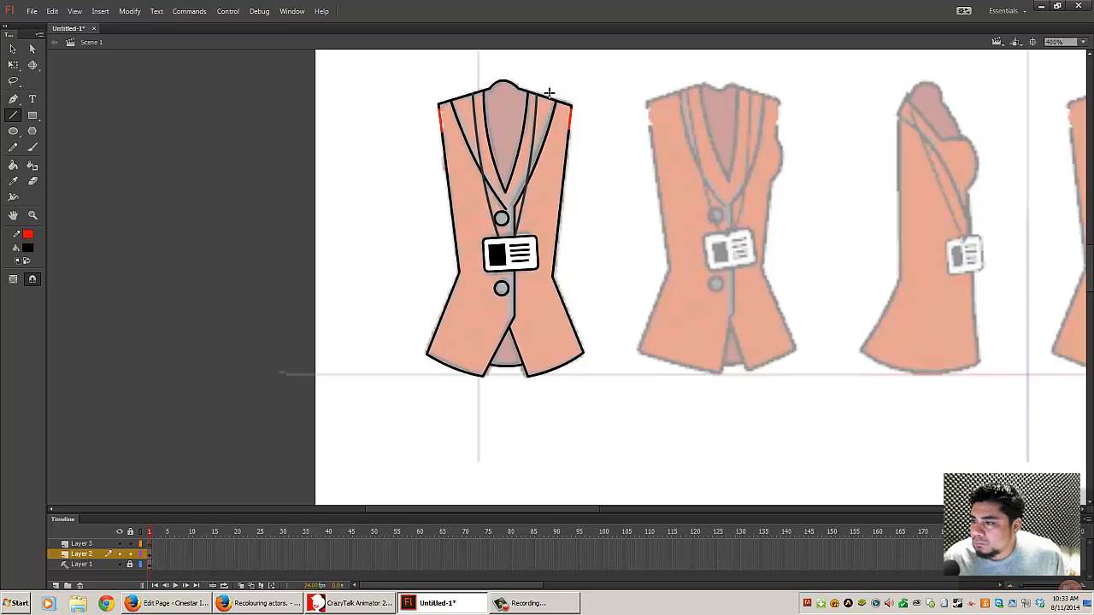
left_click_drag(551, 105, 515, 209)
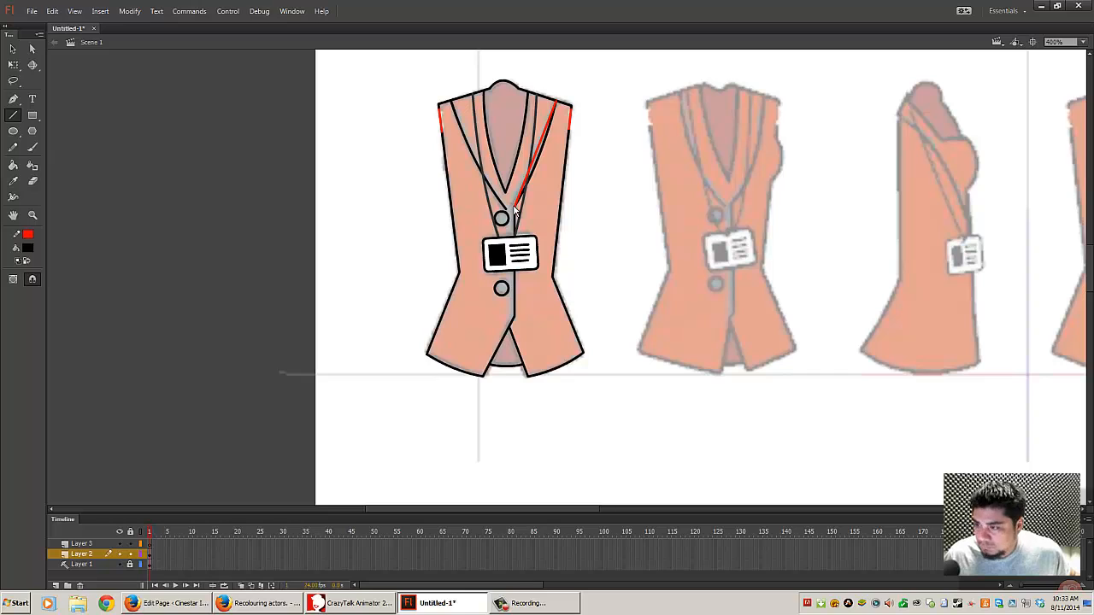
key("ctrl+z")
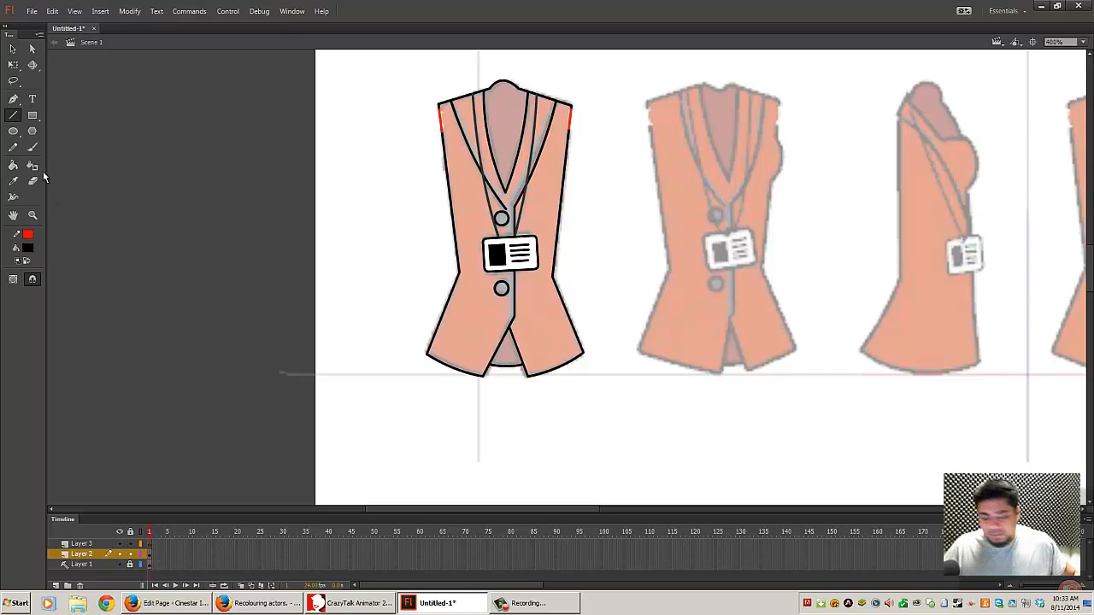
- Draw a freehand red Pencil line just inside the right lapel edge, from the closure above the top button up to the shoulder
left_click(13, 147)
key("ctrl+equal")
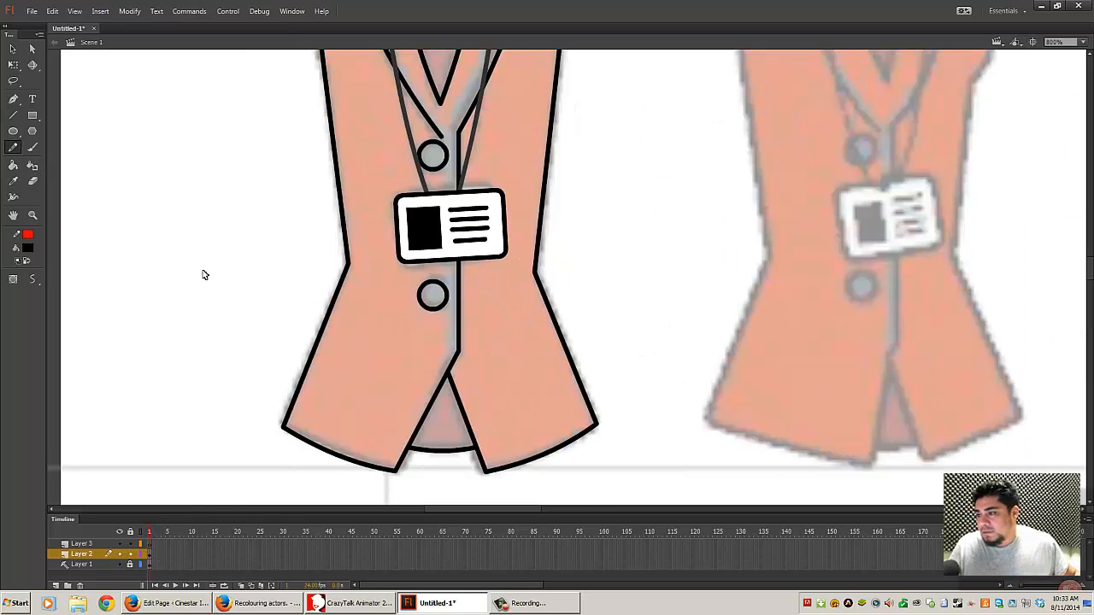
left_click_drag(554, 169, 473, 412)
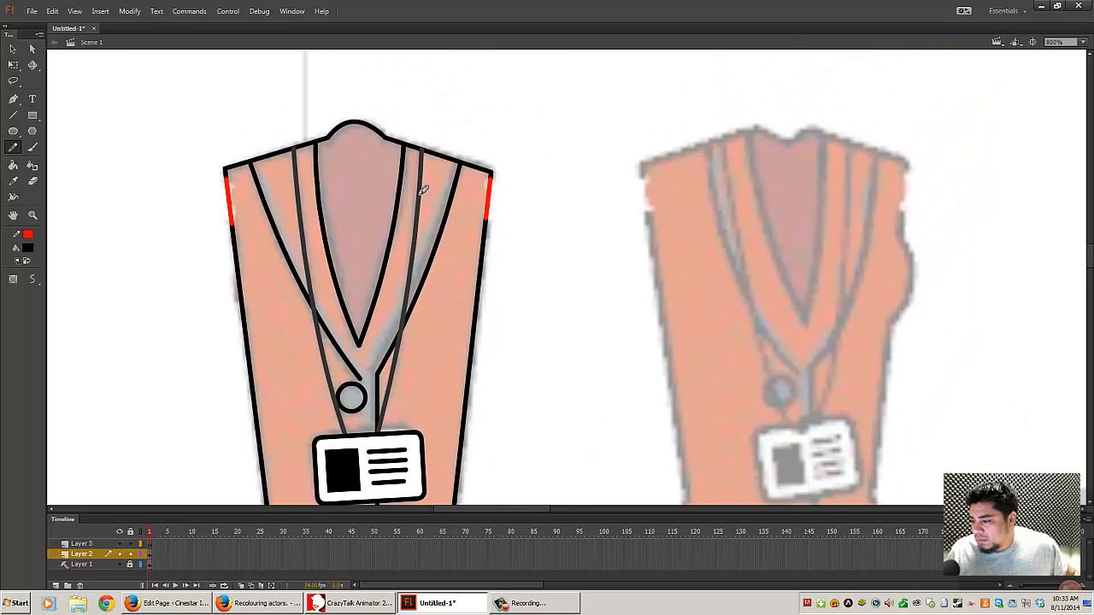
mouse_move(373, 366)
left_mouse_down()
mouse_move(421, 275)
mouse_move(452, 155)
left_mouse_up()
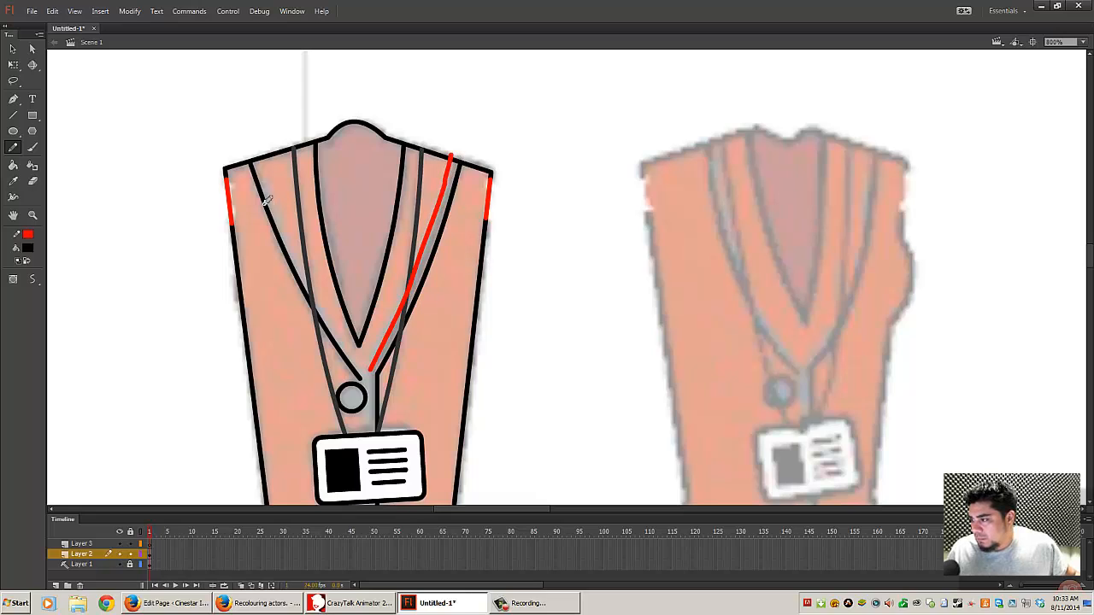
- Draw red Pencil lines just inside the left lapel edge and down the front closure, and smooth the closure line several times
mouse_move(258, 147)
left_mouse_down()
mouse_move(315, 285)
mouse_move(355, 363)
mouse_move(373, 370)
mouse_move(398, 232)
mouse_move(378, 176)
mouse_move(356, 198)
mouse_move(355, 386)
mouse_move(341, 419)
left_mouse_up()
left_click(12, 49)
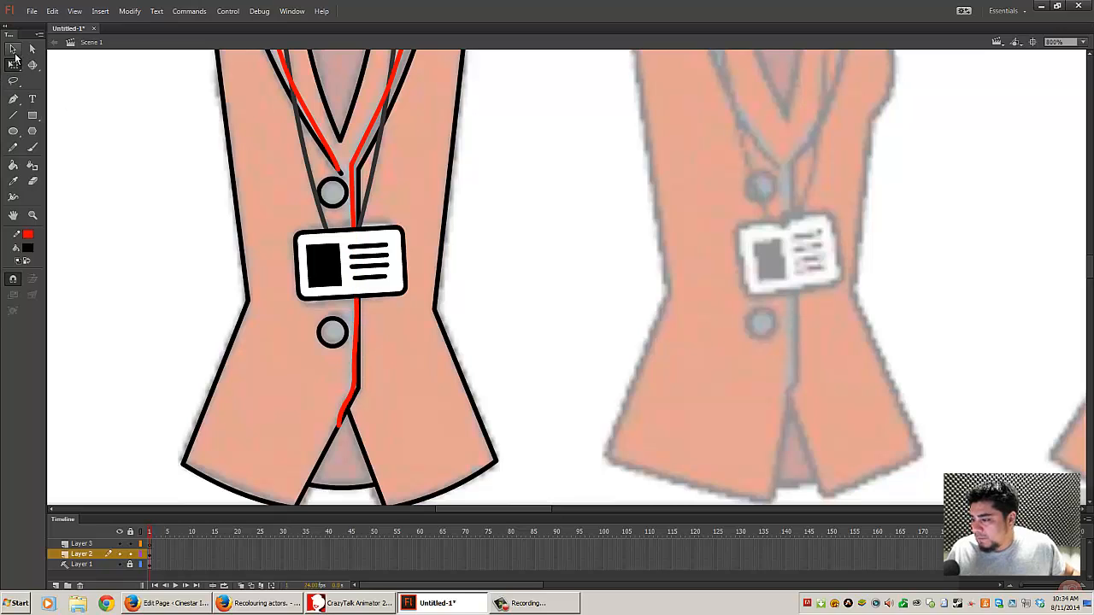
left_click(361, 321)
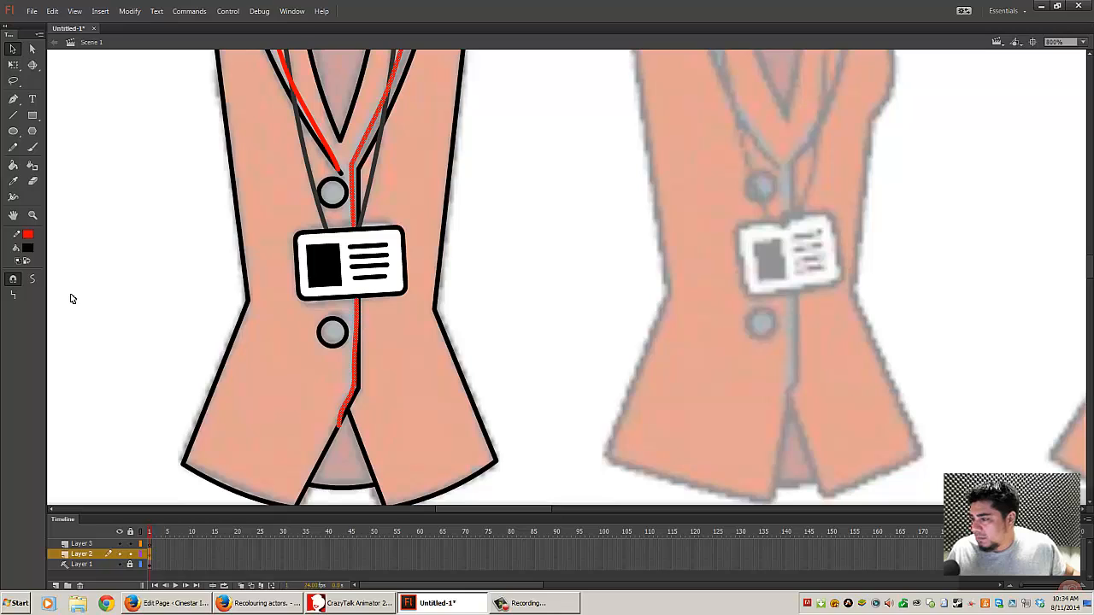
left_click(32, 280)
left_click(32, 280)
left_click(32, 280)
left_click(33, 281)
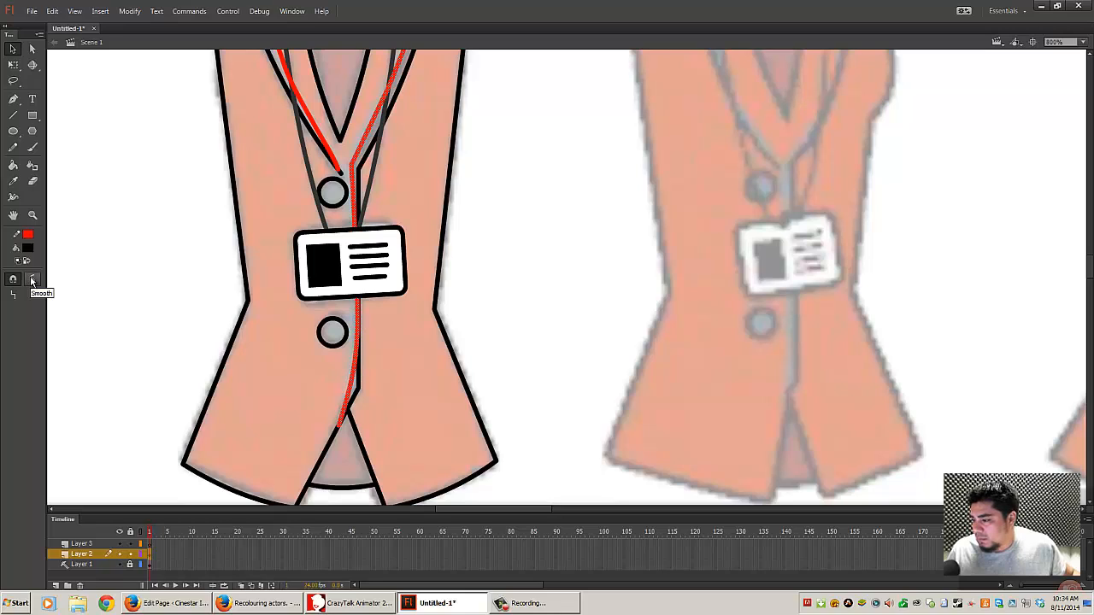
left_click(456, 271)
- Pull the red closure line straight down to the peak of the hem opening and delete the leftover red segments there
mouse_move(358, 311)
left_mouse_down()
mouse_move(349, 282)
mouse_move(309, 265)
mouse_move(267, 269)
mouse_move(344, 302)
mouse_move(350, 450)
left_mouse_up()
left_click(349, 441)
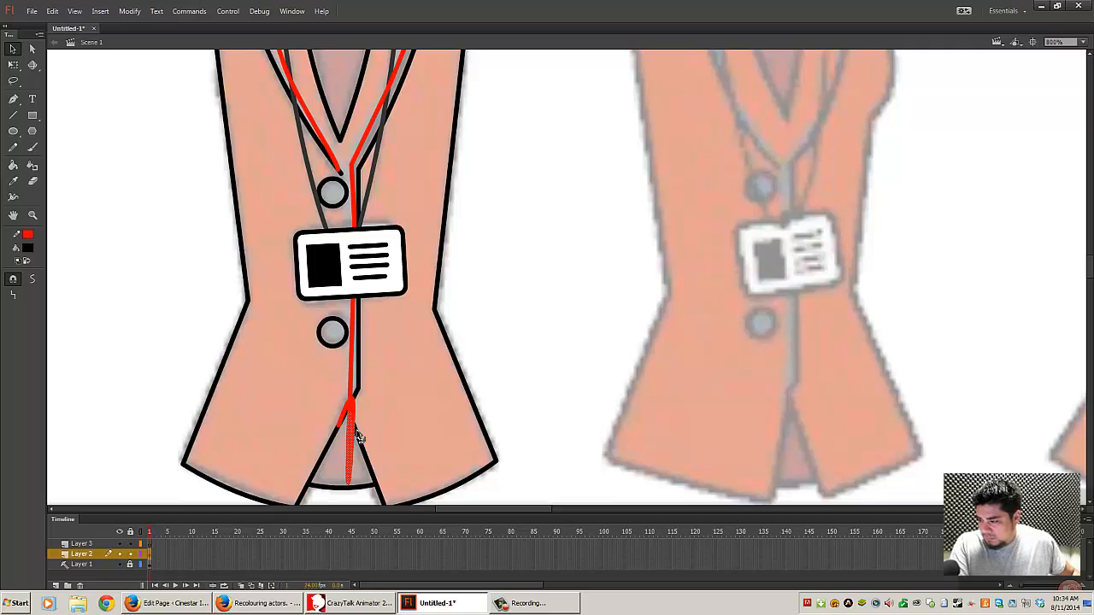
key("Delete")
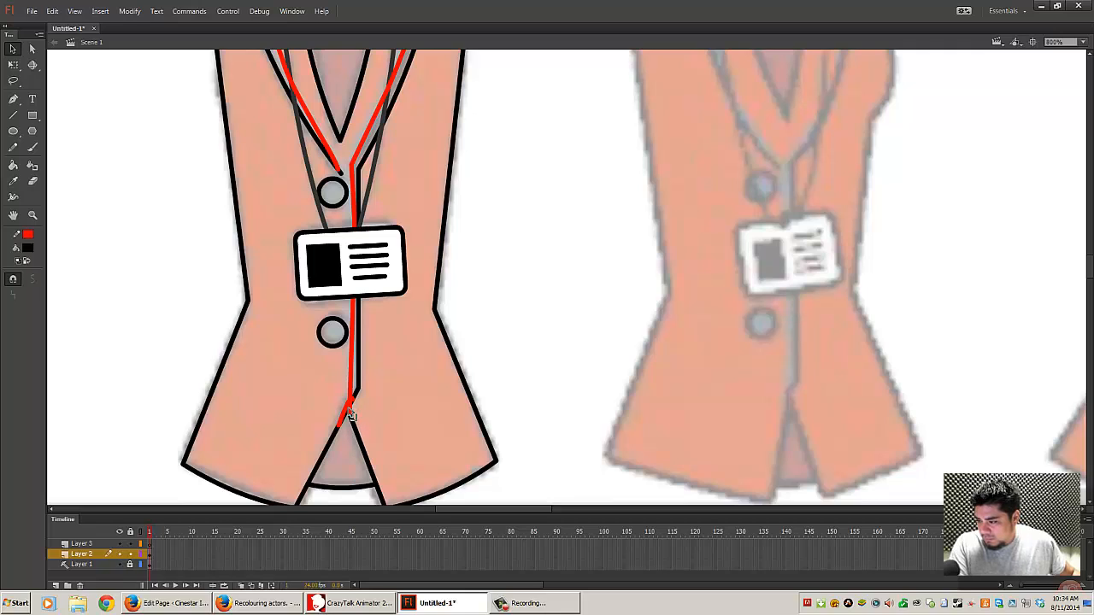
left_click(346, 410)
key("Delete")
left_click(352, 401)
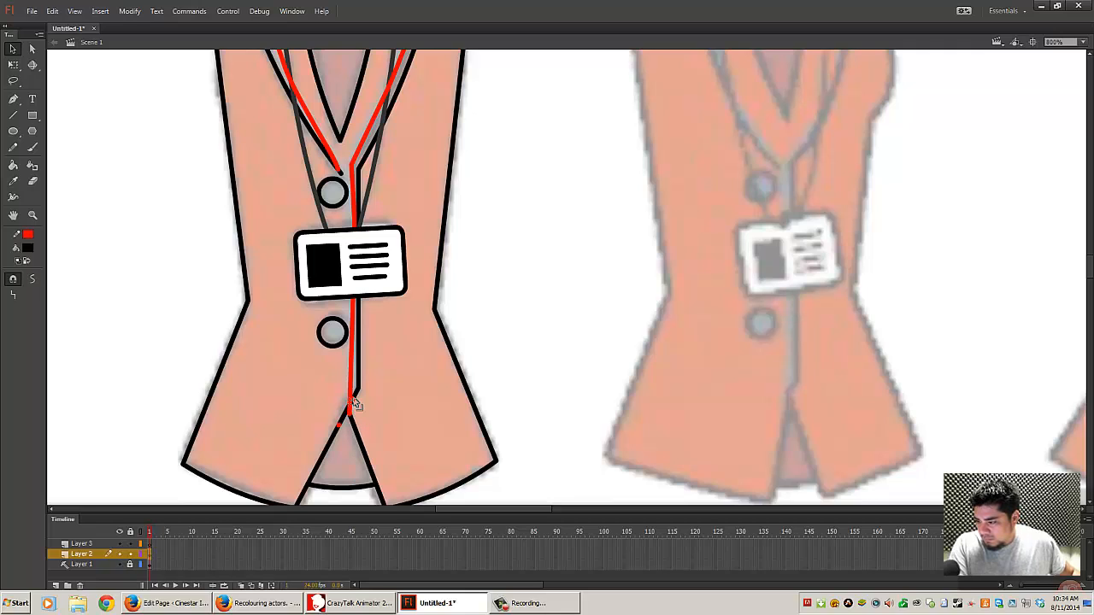
key("Delete")
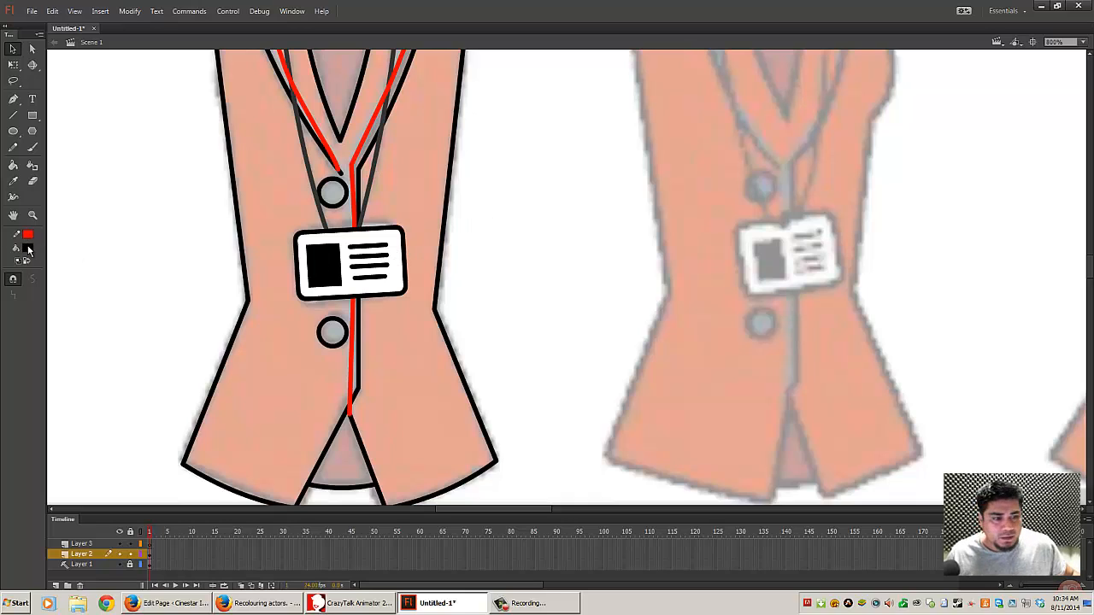
- Set the fill colour to the copied orange-red hex code C42B00
left_click(261, 603)
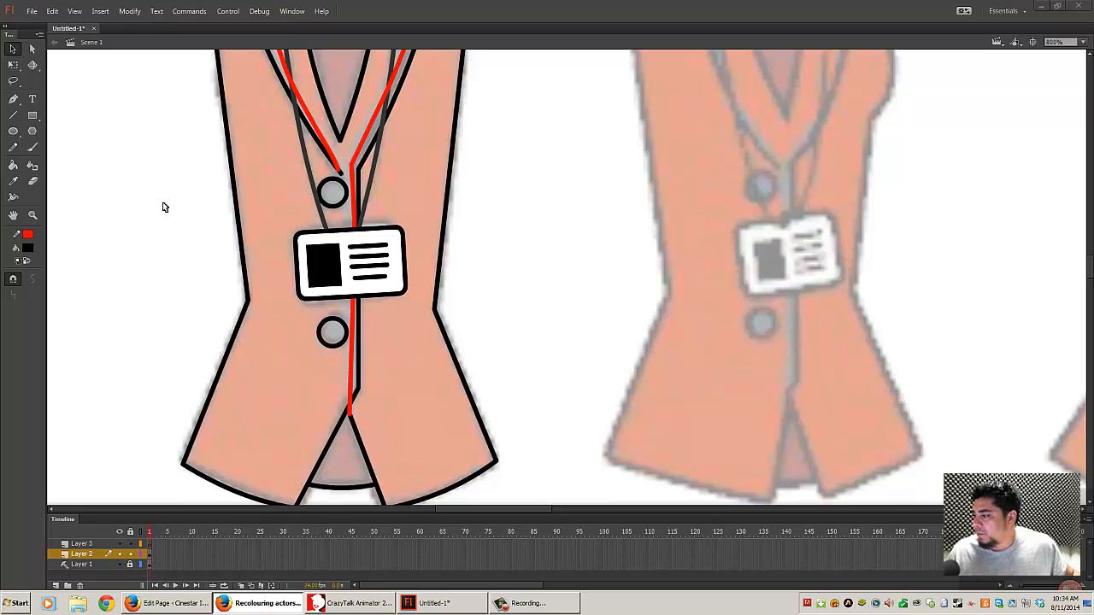
left_click(26, 250)
left_click(72, 259)
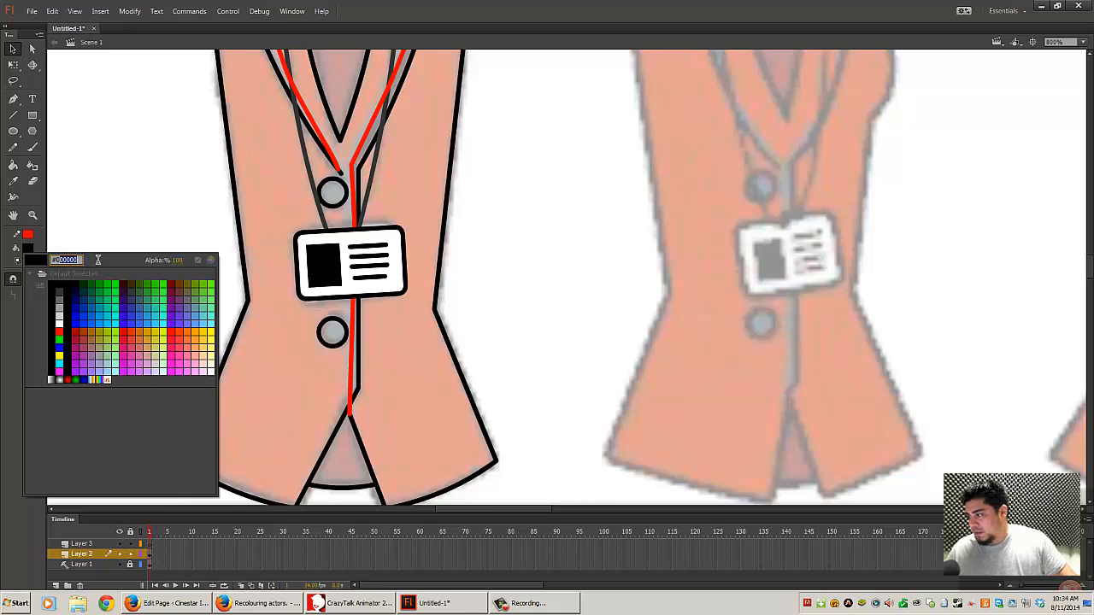
key("ctrl+v")
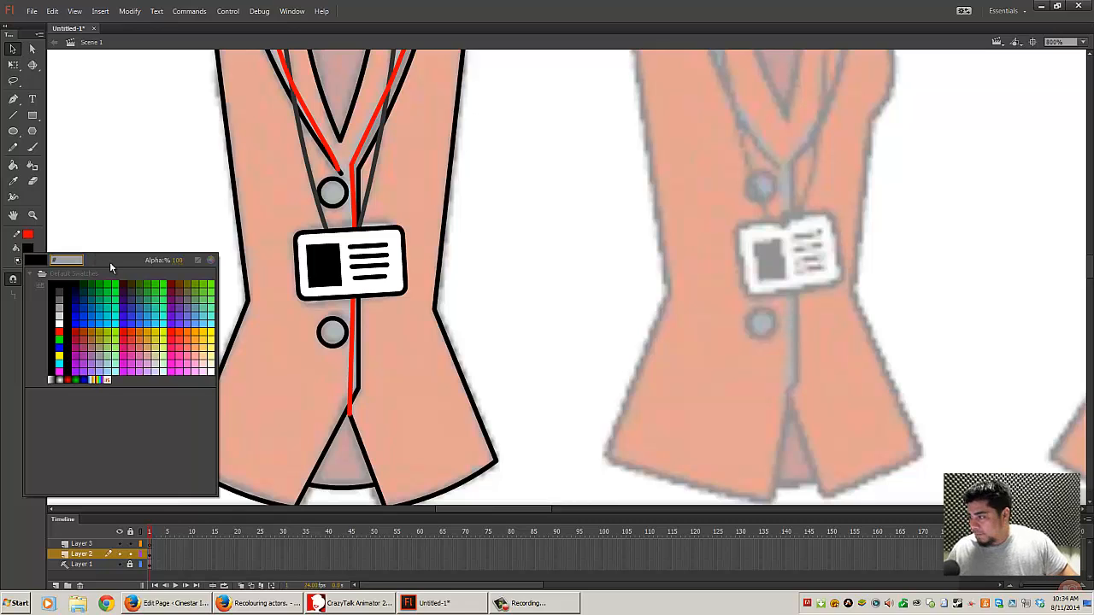
key("Return")
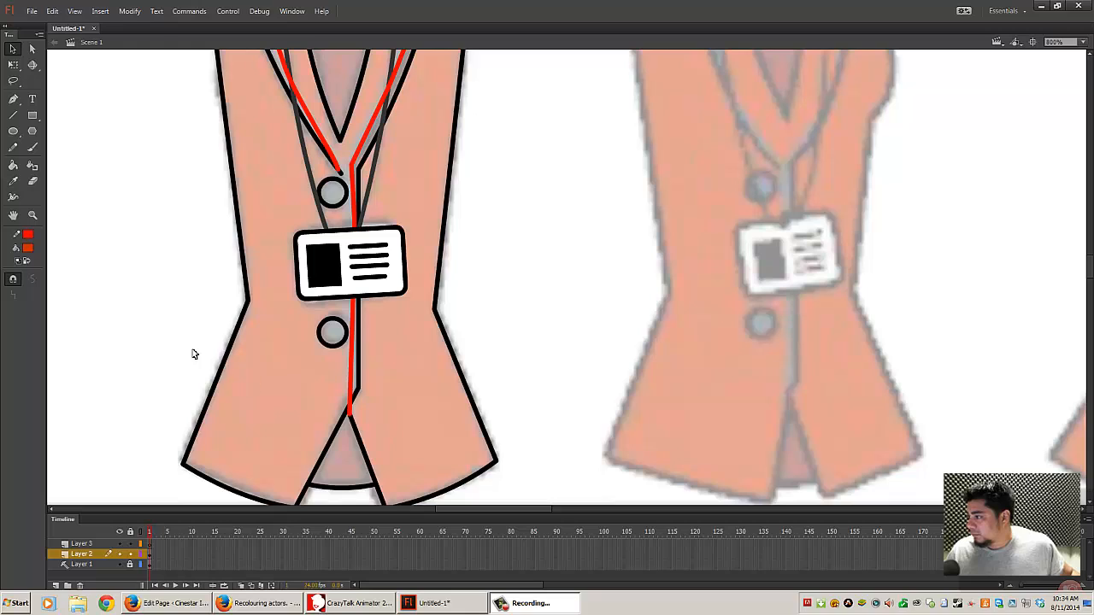
- Fill the vest's front panels and the lapel areas beside the lanyard with the orange-red using the Paint Bucket
left_click(12, 165)
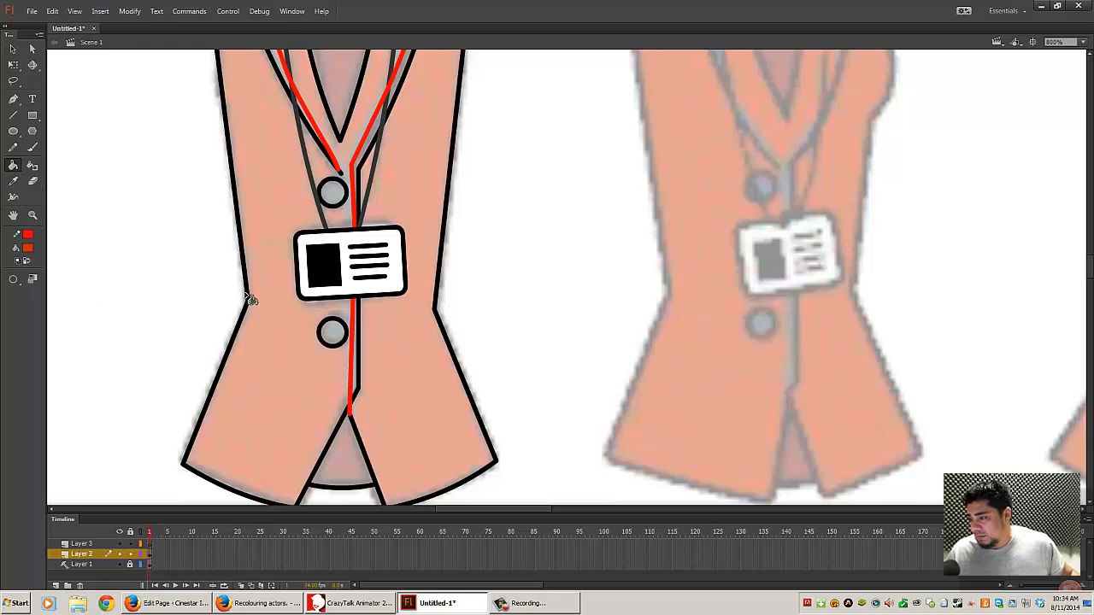
left_click(275, 307)
left_click(378, 324)
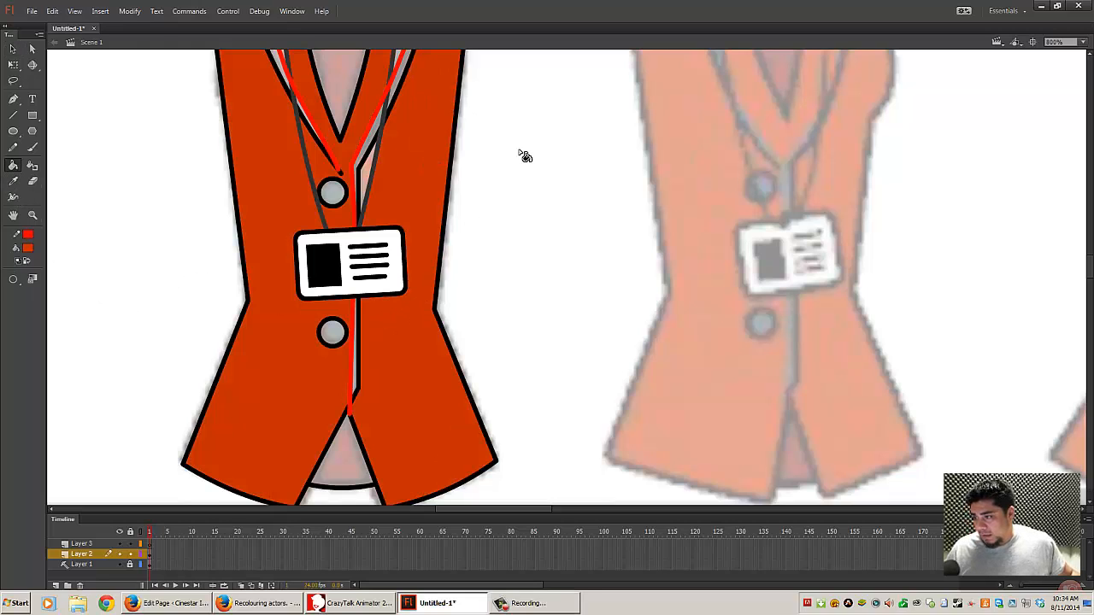
left_click_drag(522, 157, 527, 343)
left_click(414, 203)
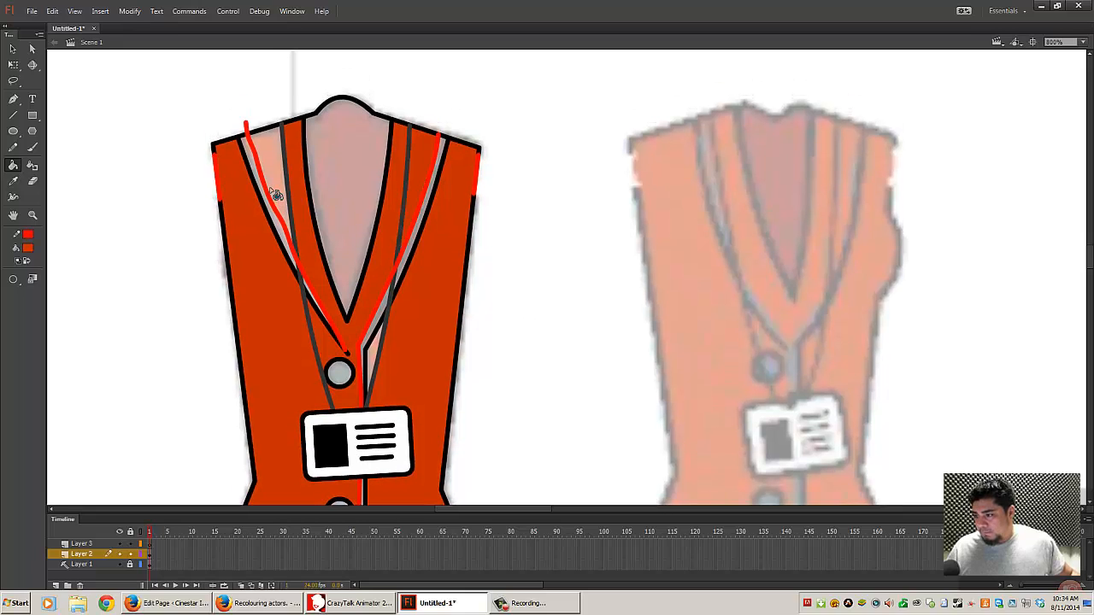
left_click(280, 195)
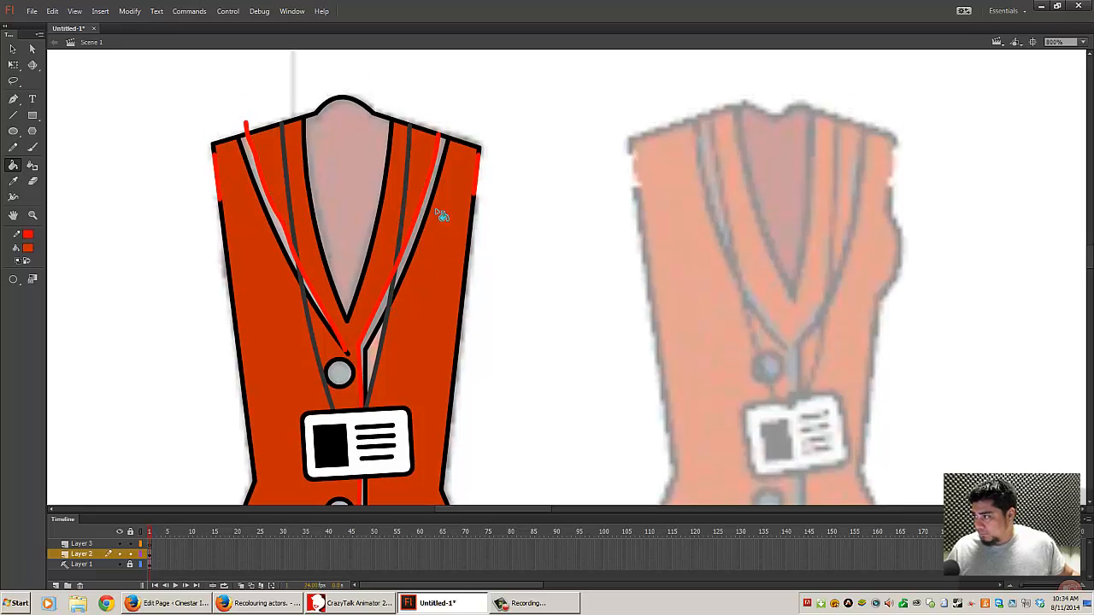
- Delete the red armhole lines on both sides of the vest
key("v")
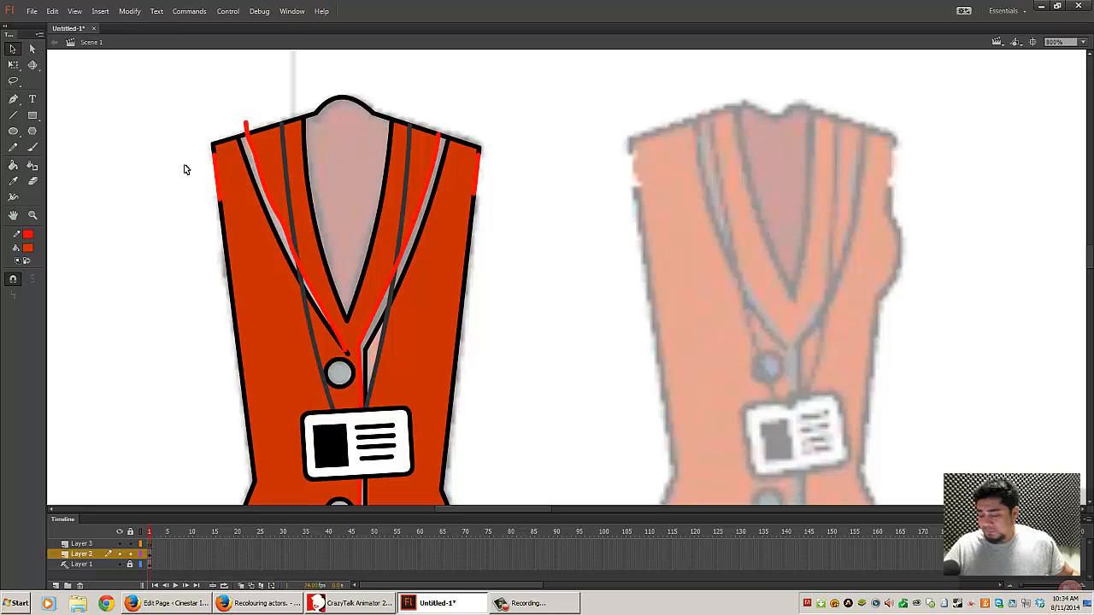
left_click(477, 172)
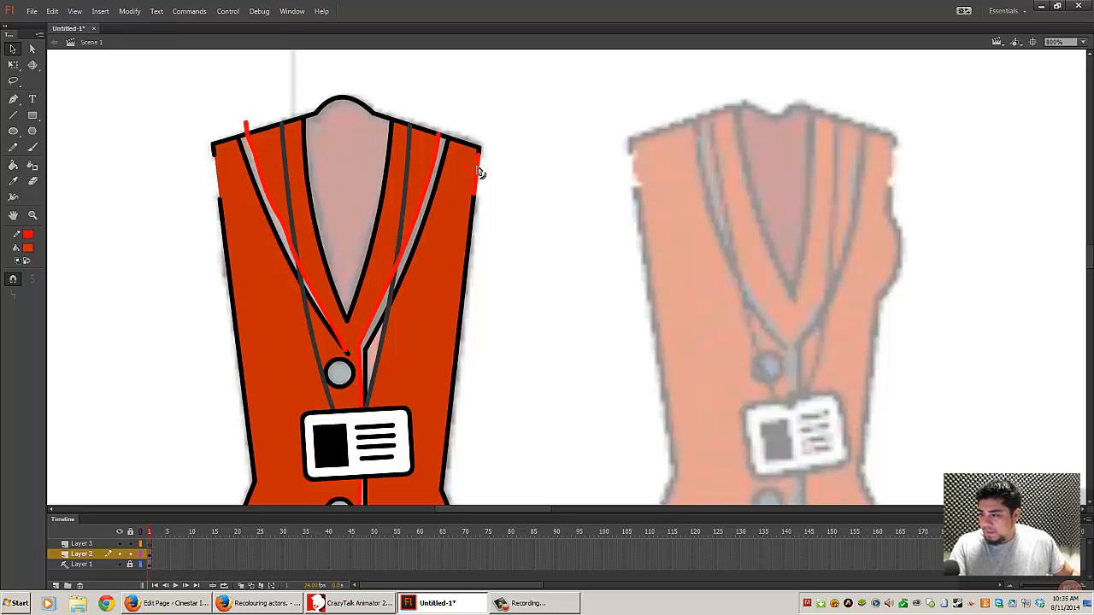
left_click(497, 186)
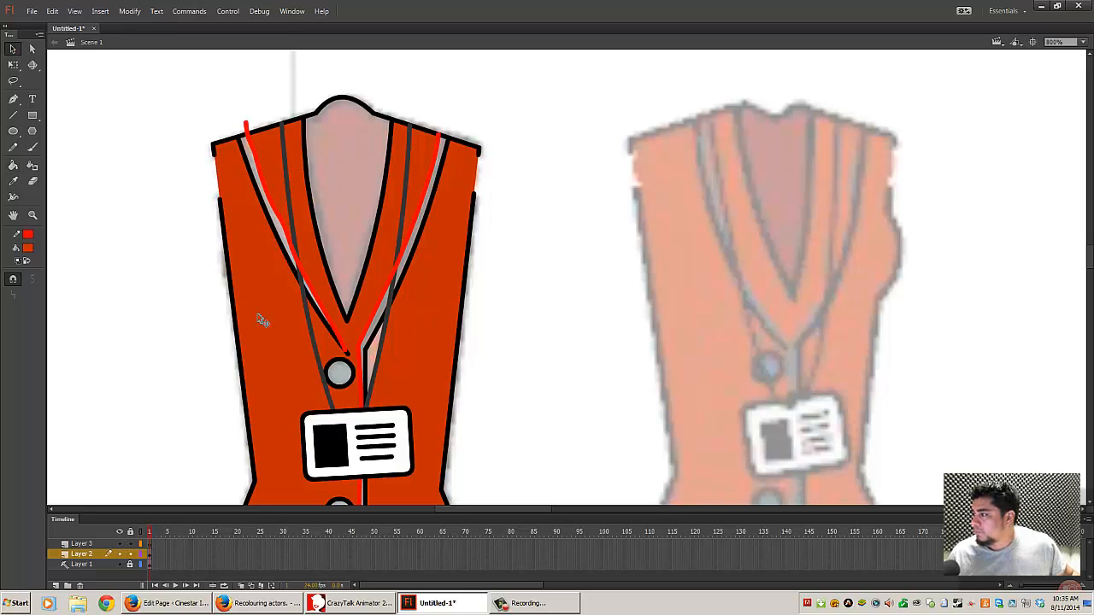
- Fill the remaining gap between the front closure and the right lanyard line, above the badge, with orange-red
left_click(12, 164)
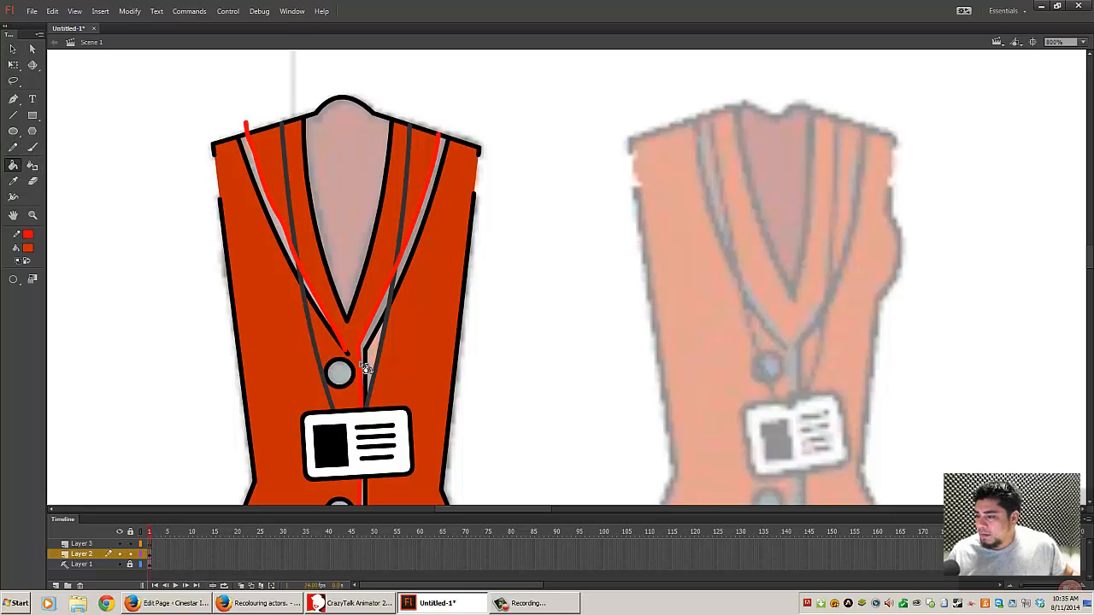
mouse_move(510, 373)
left_mouse_down()
mouse_move(489, 216)
mouse_move(507, 286)
left_mouse_up()
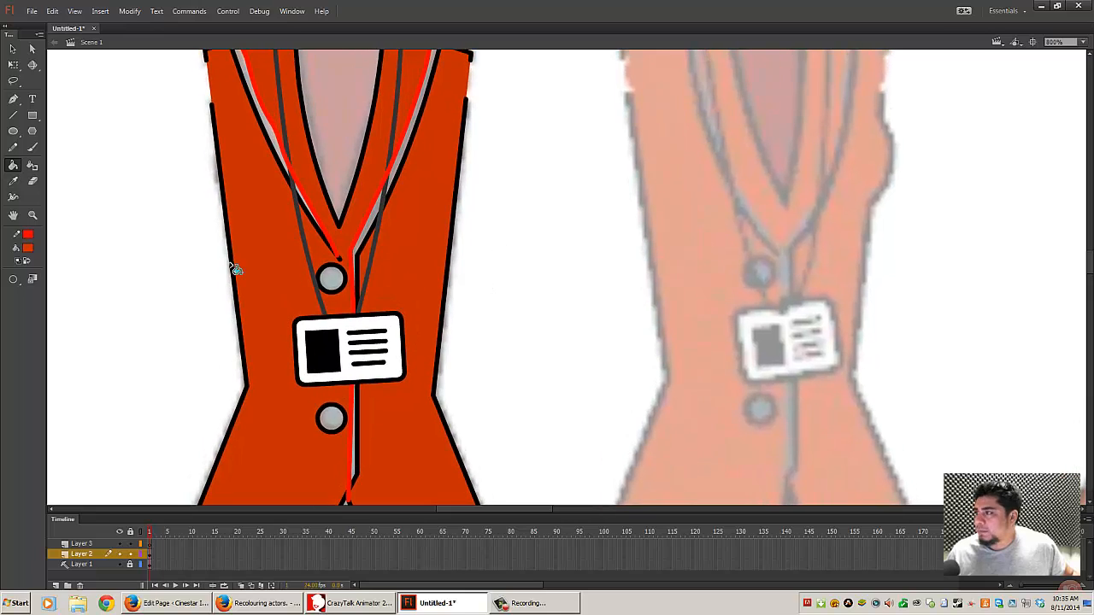
left_click(286, 14)
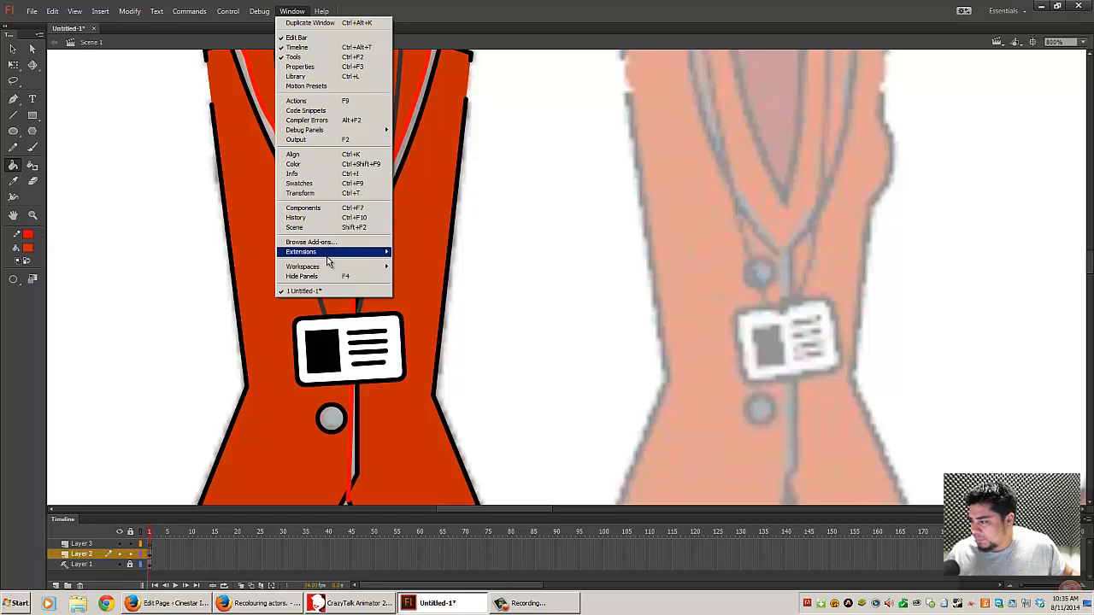
mouse_move(327, 270)
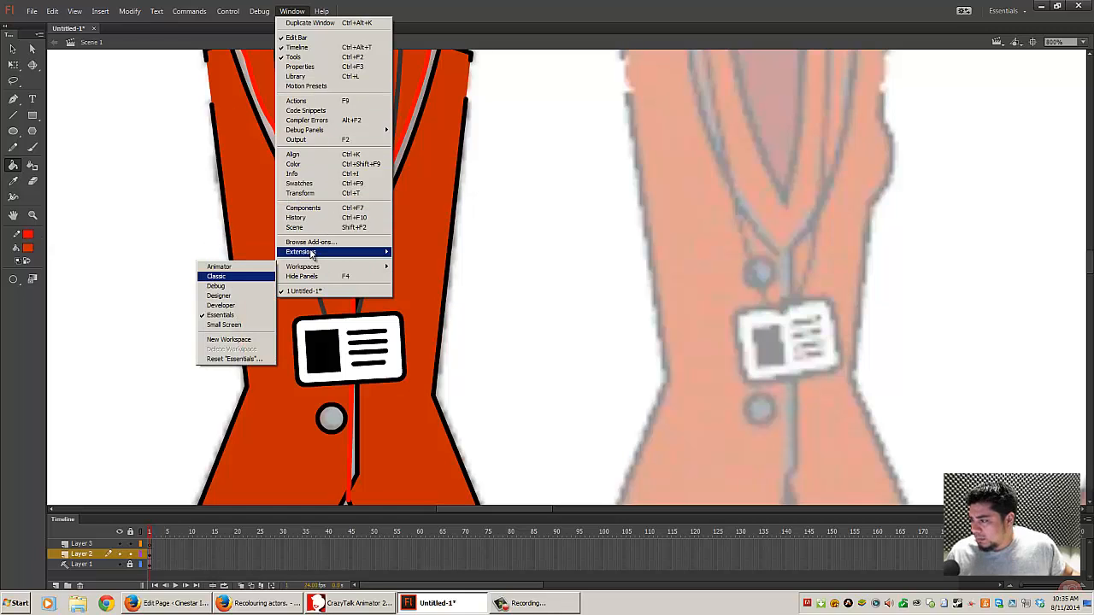
mouse_move(280, 255)
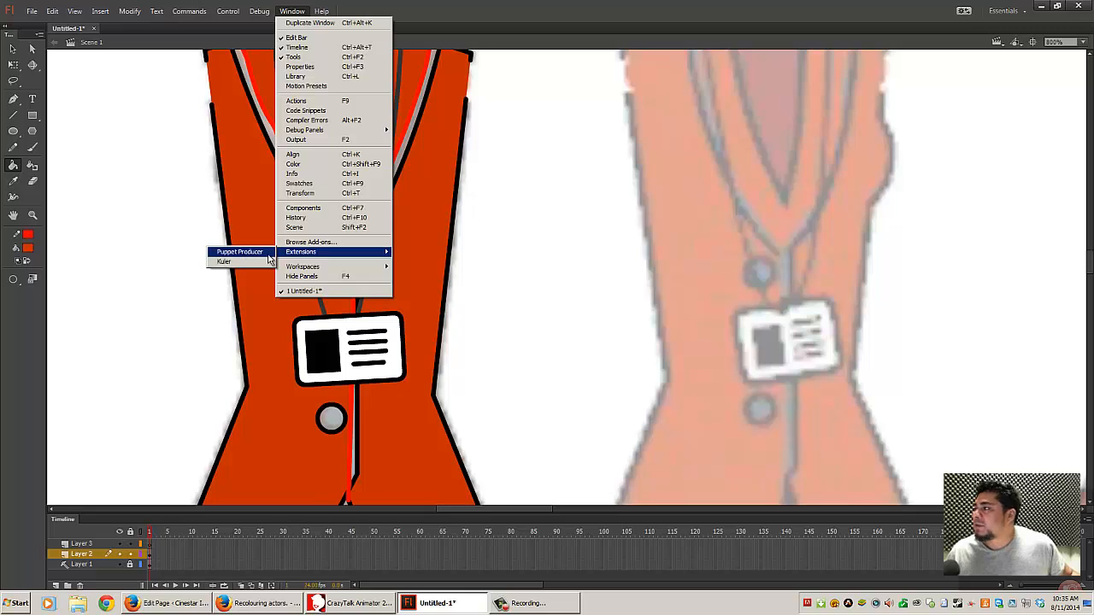
left_click(454, 9)
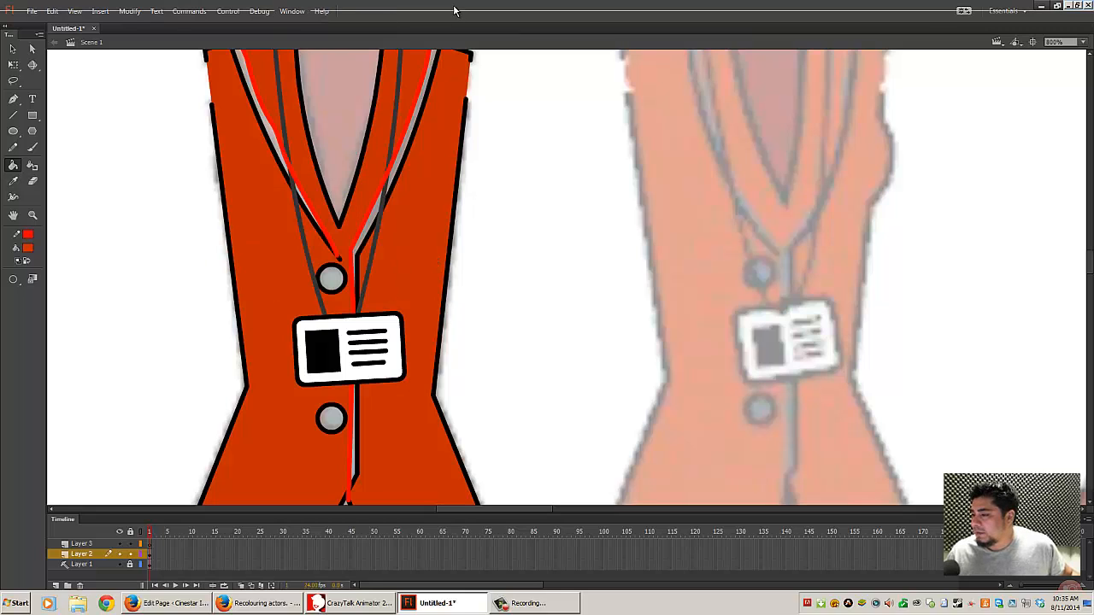
- Darken the fill colour to hex A32400 by lowering its brightness to 64%
left_click(29, 248)
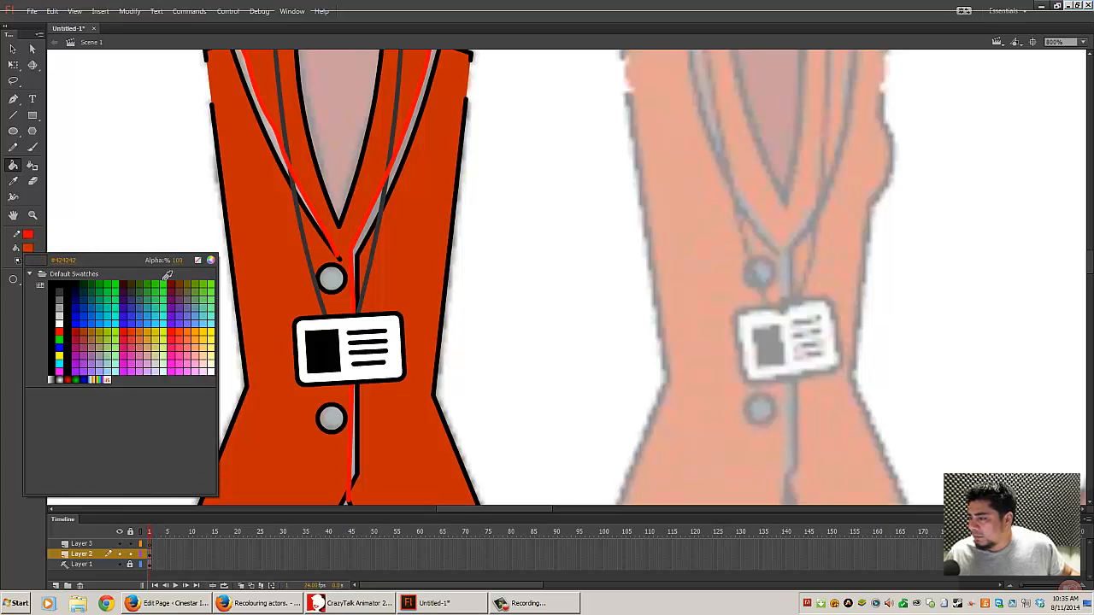
left_click(209, 261)
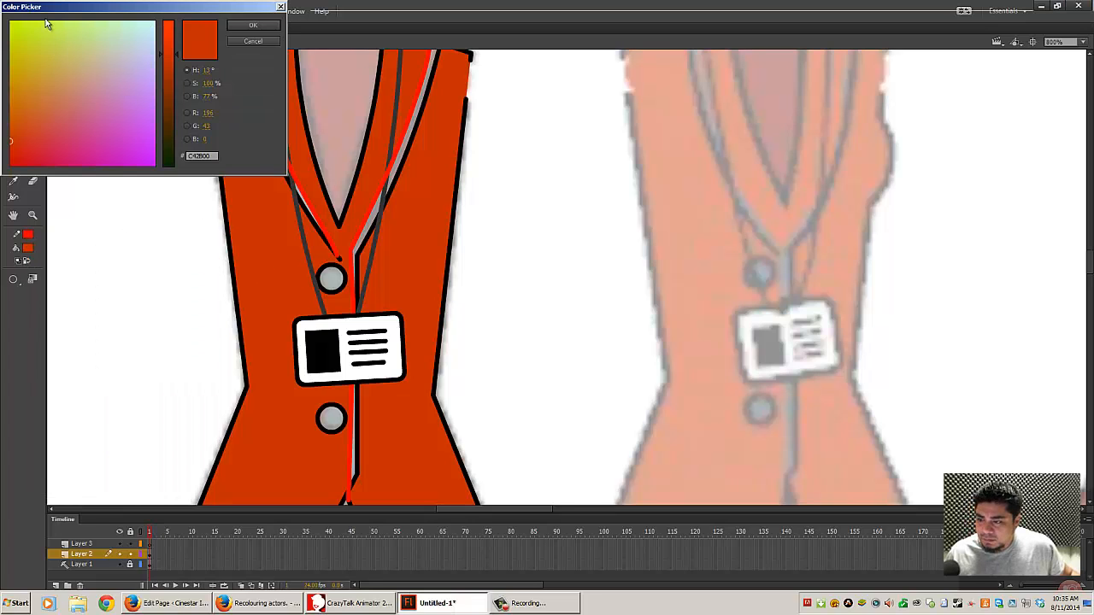
left_click_drag(49, 8, 564, 153)
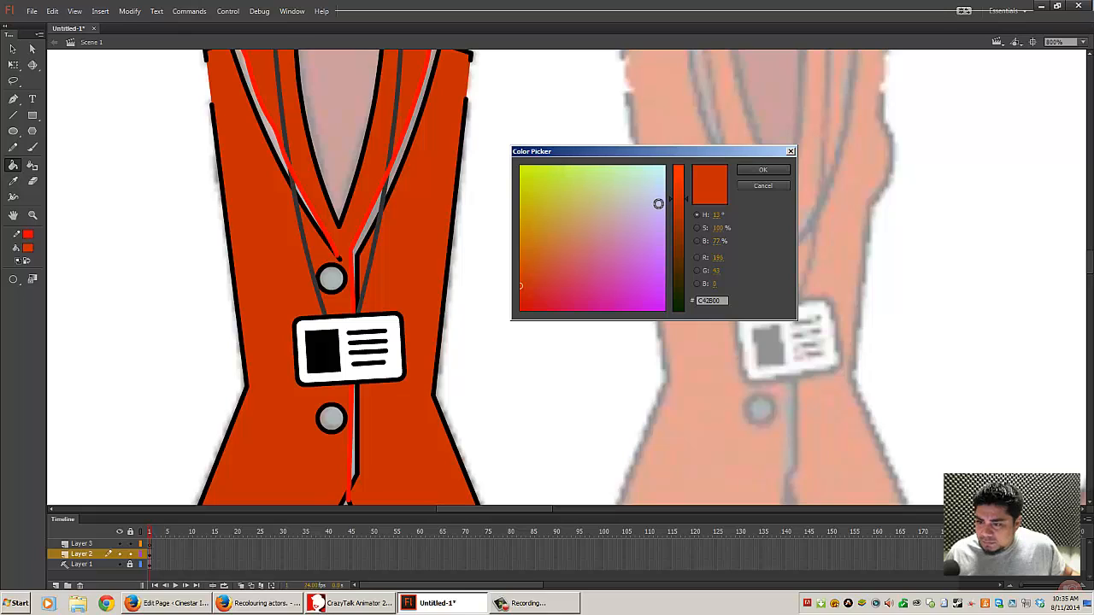
left_click(717, 242)
left_click_drag(714, 245, 713, 246)
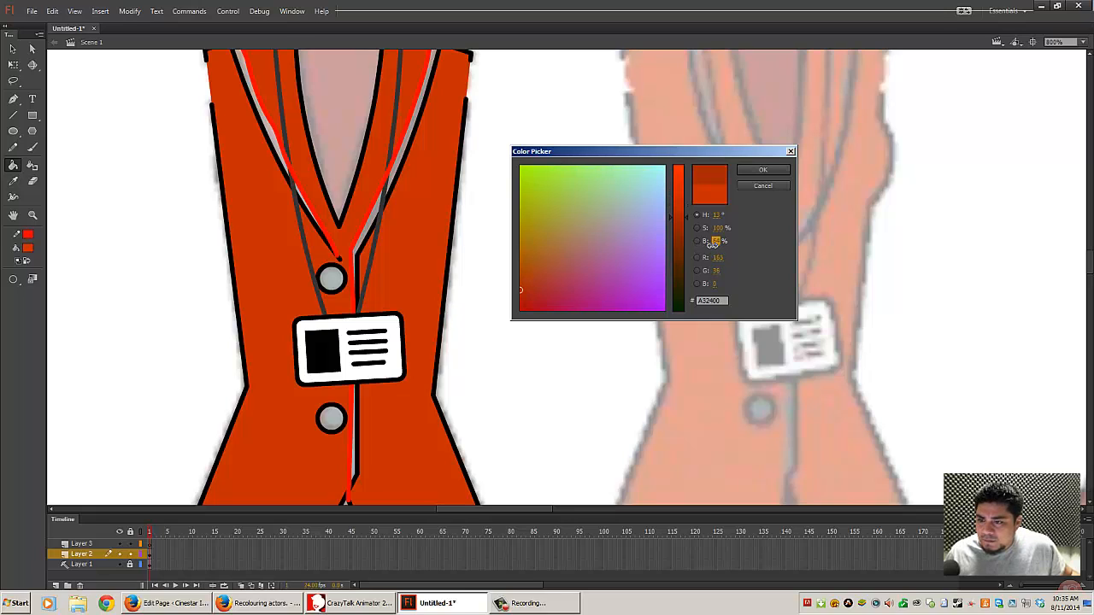
left_click(748, 170)
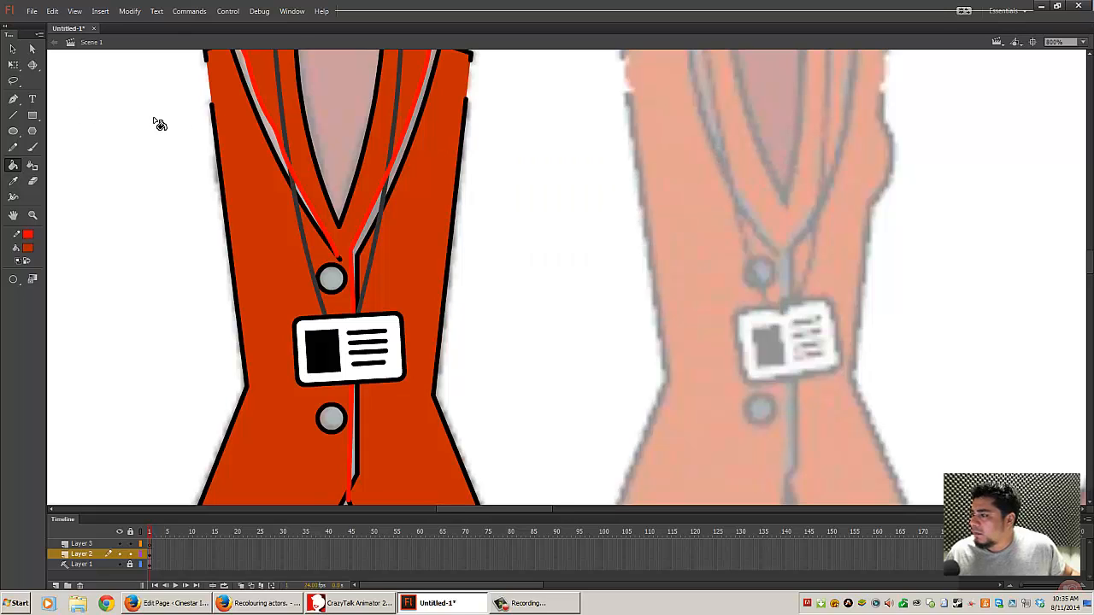
- Fill the narrow strips between the red guide lines and the black outlines along both lapels and the closure with the darker orange-red
left_click(282, 135)
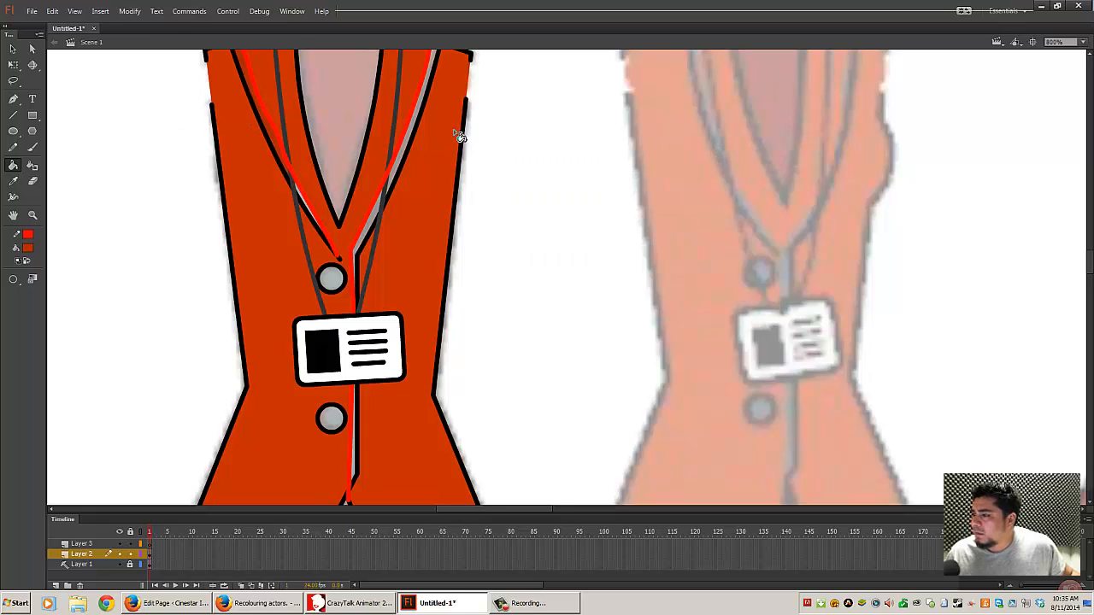
left_click(308, 204)
left_click(405, 167)
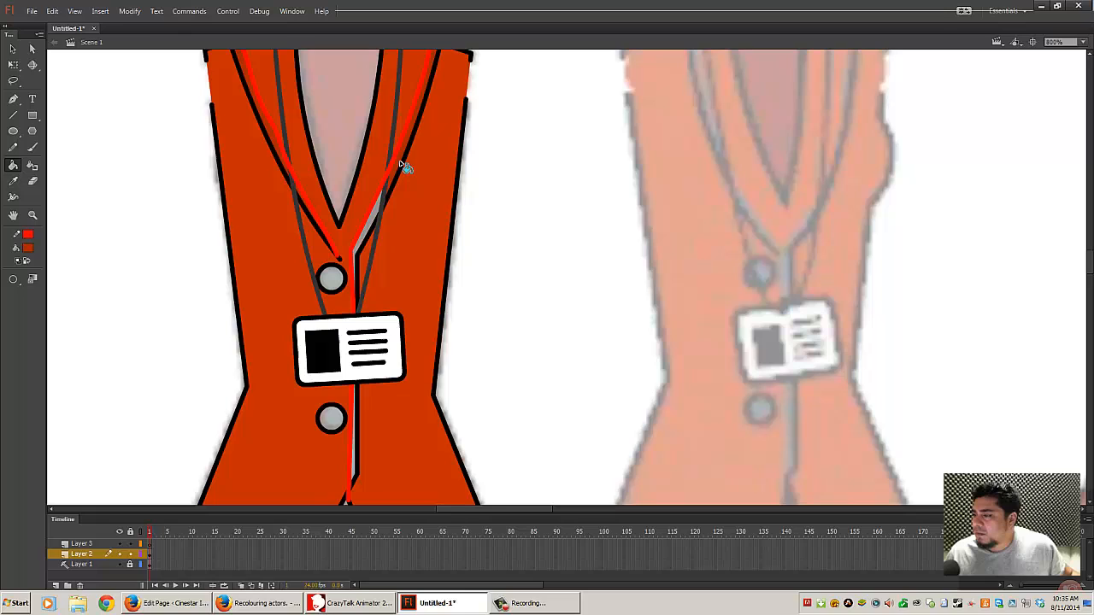
left_click(377, 225)
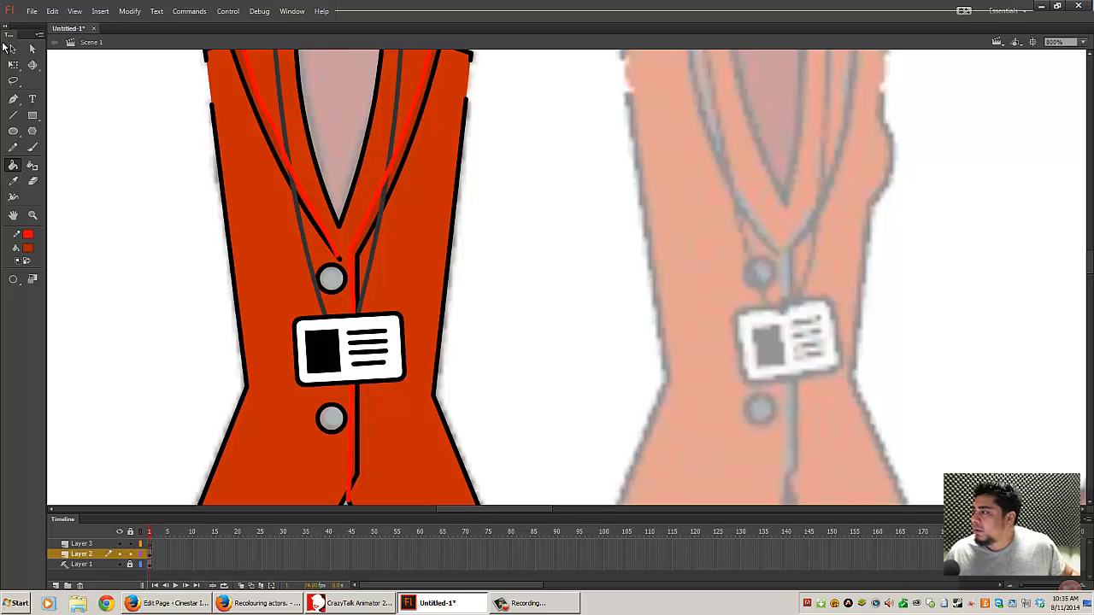
- Delete the red guide lines along the left lapel, the right lapel and the front closure
left_click(11, 49)
left_click(265, 113)
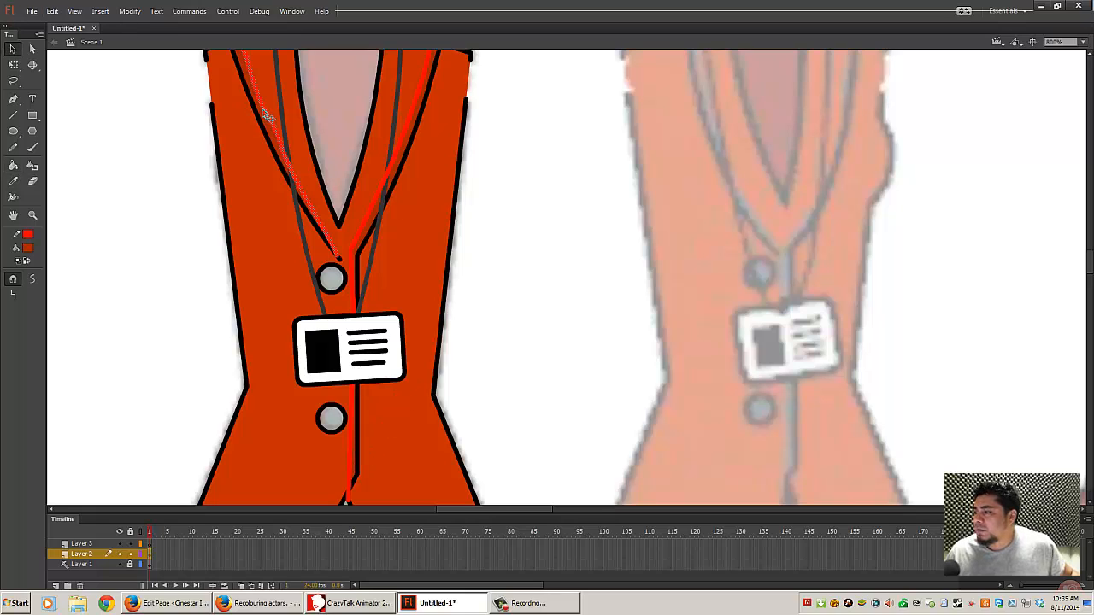
key("Delete")
left_click(408, 134)
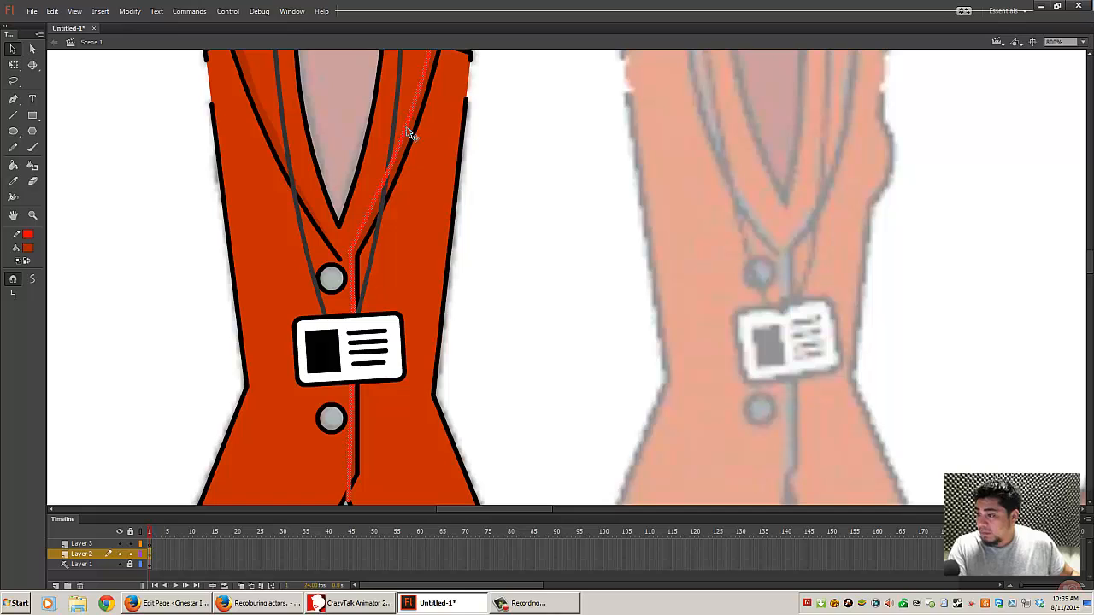
key("Delete")
- Smooth the darker orange-red shadow strips along the right and left lapels
left_click(398, 159)
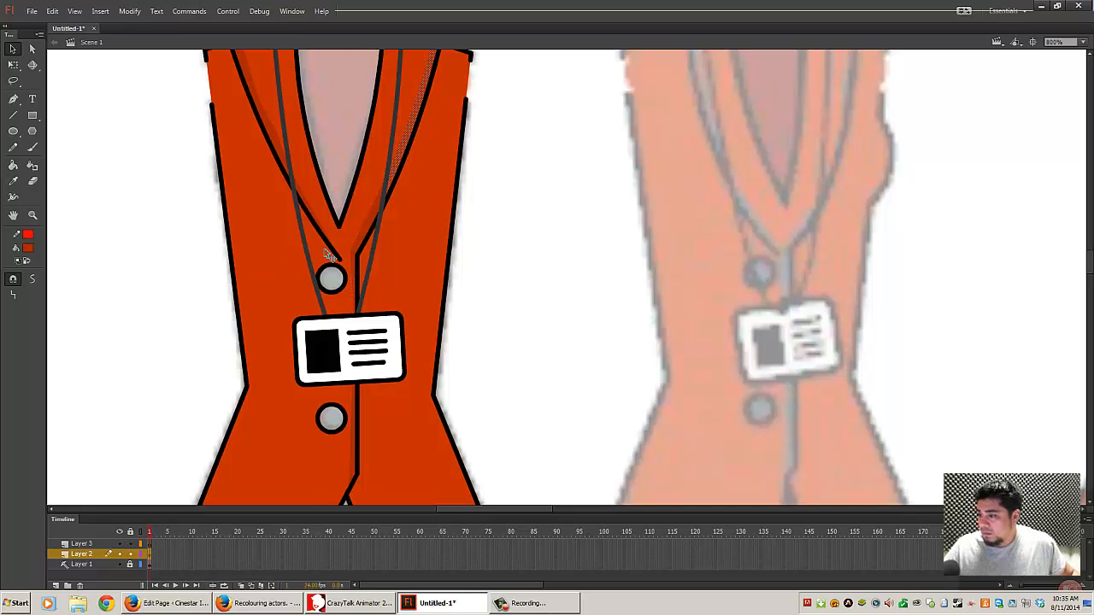
left_click(272, 143)
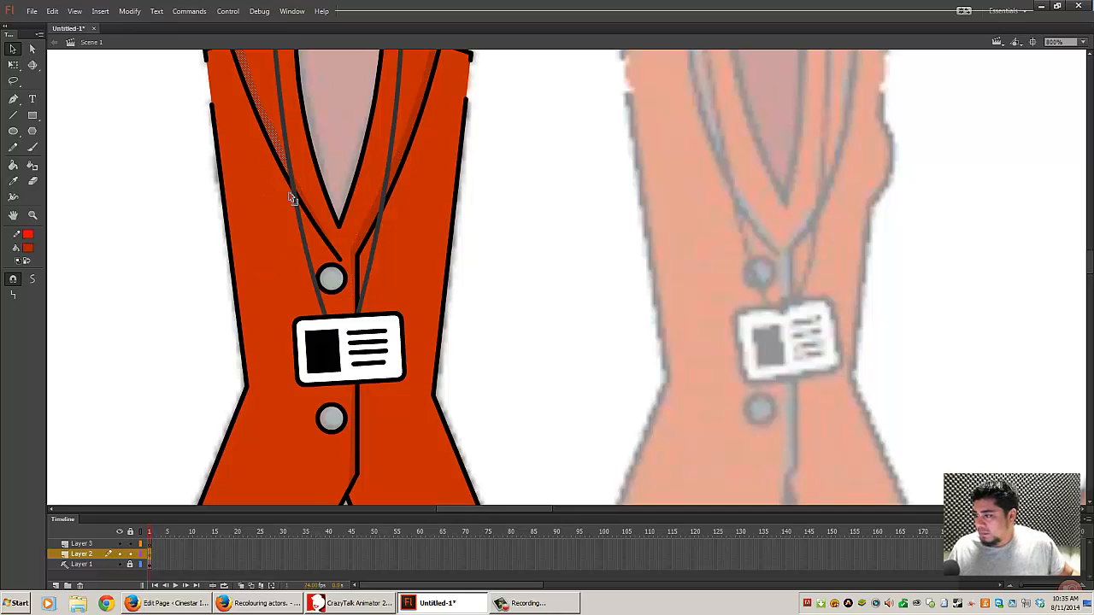
left_click(33, 278)
left_click(32, 279)
left_click(33, 279)
left_click(58, 263)
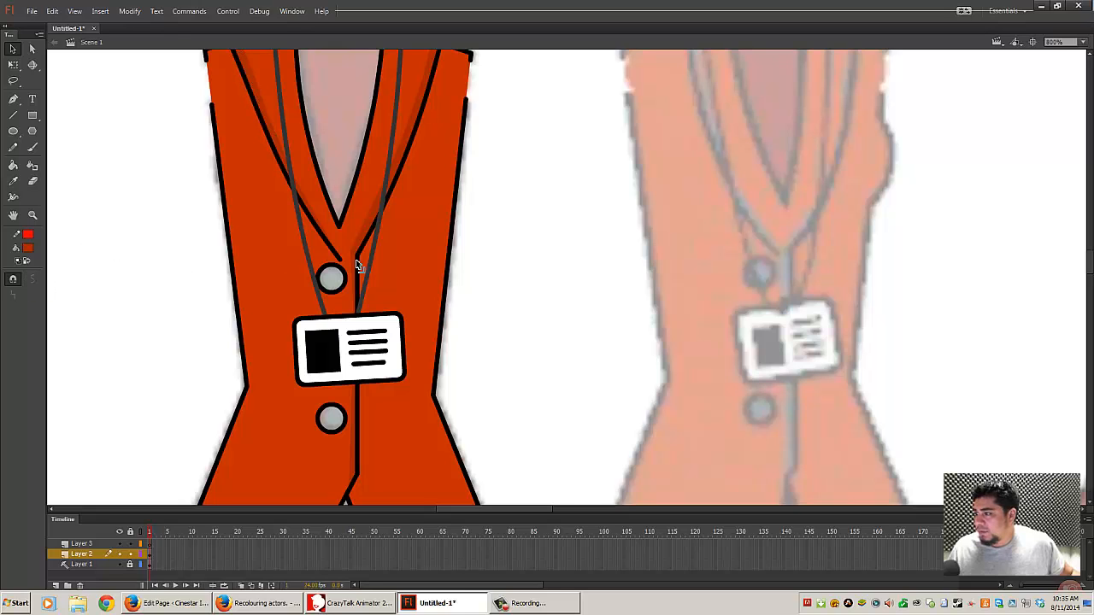
- Unlock the reference image on Layer 1 and set its alpha to 100%
left_click_drag(545, 228, 543, 288)
key("alt+space")
left_click(526, 172)
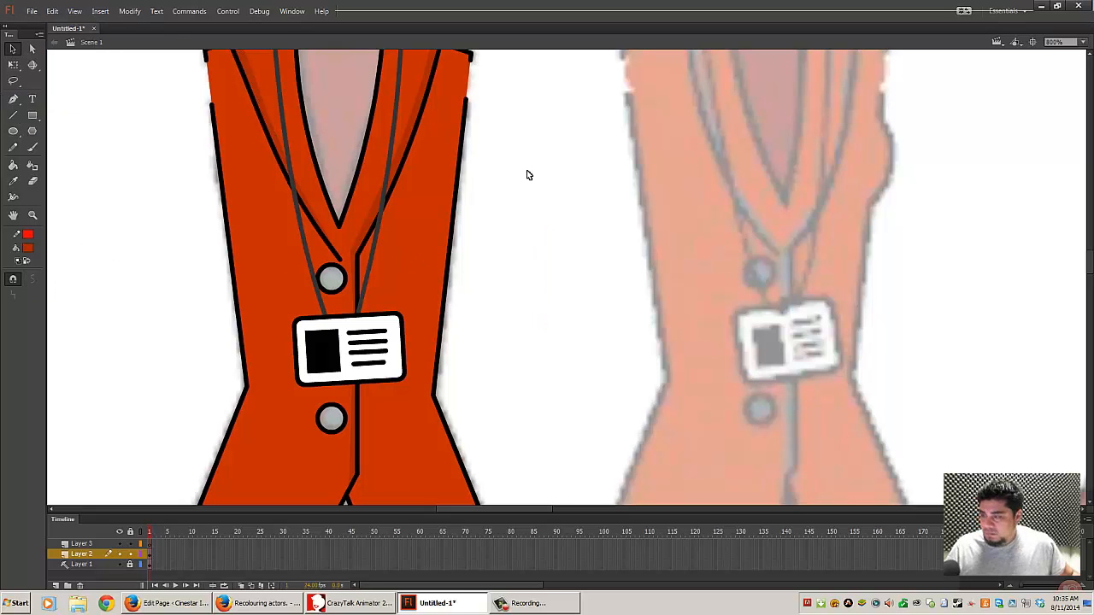
left_click_drag(532, 150, 506, 216)
left_click_drag(519, 268, 514, 220)
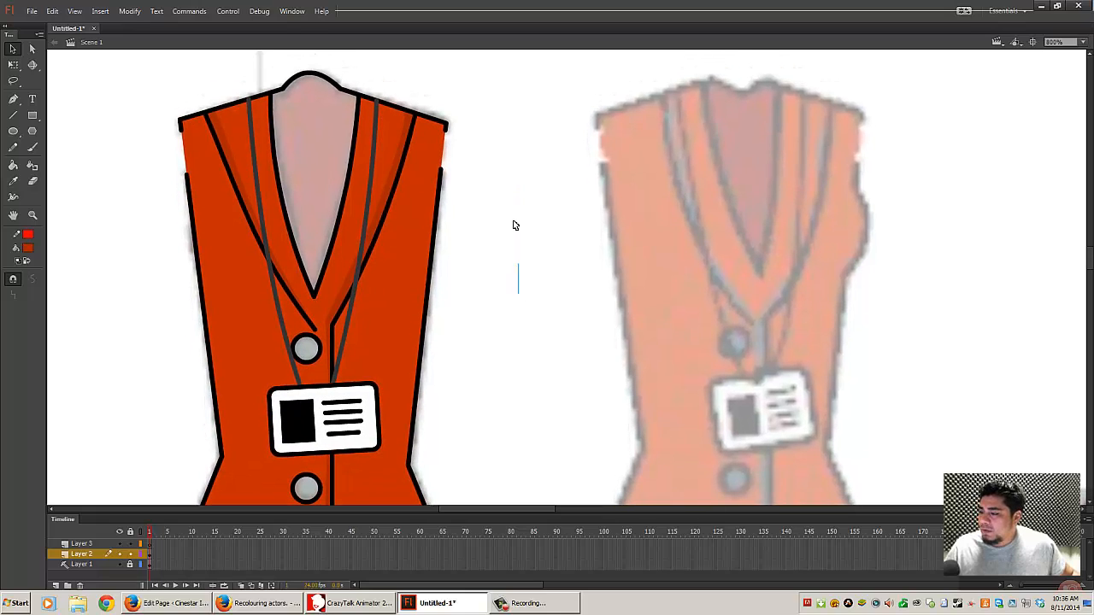
left_click(151, 566)
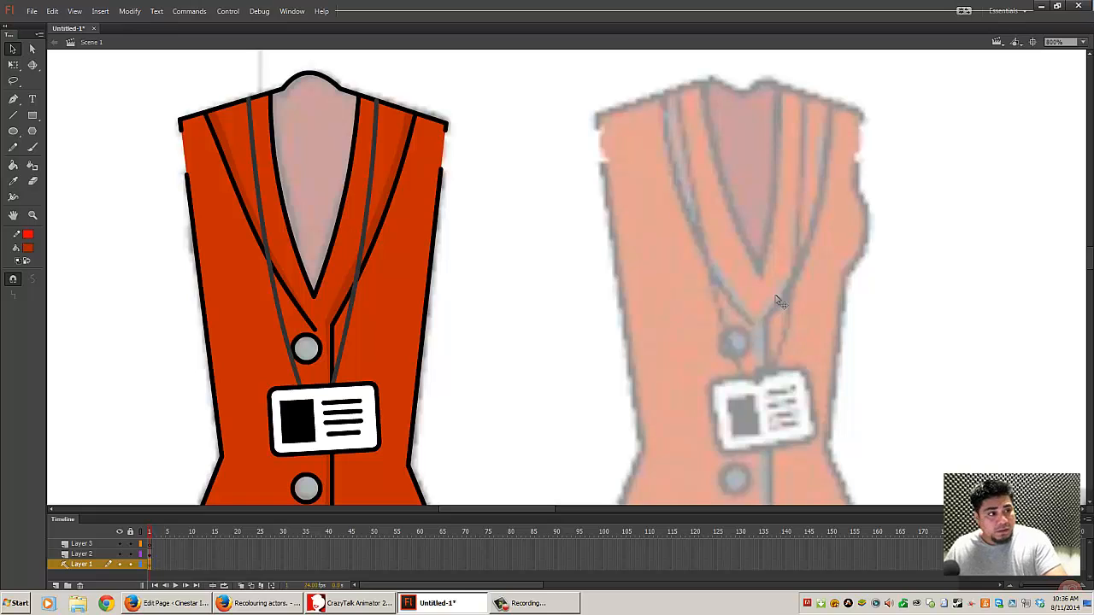
key("ctrl+F3")
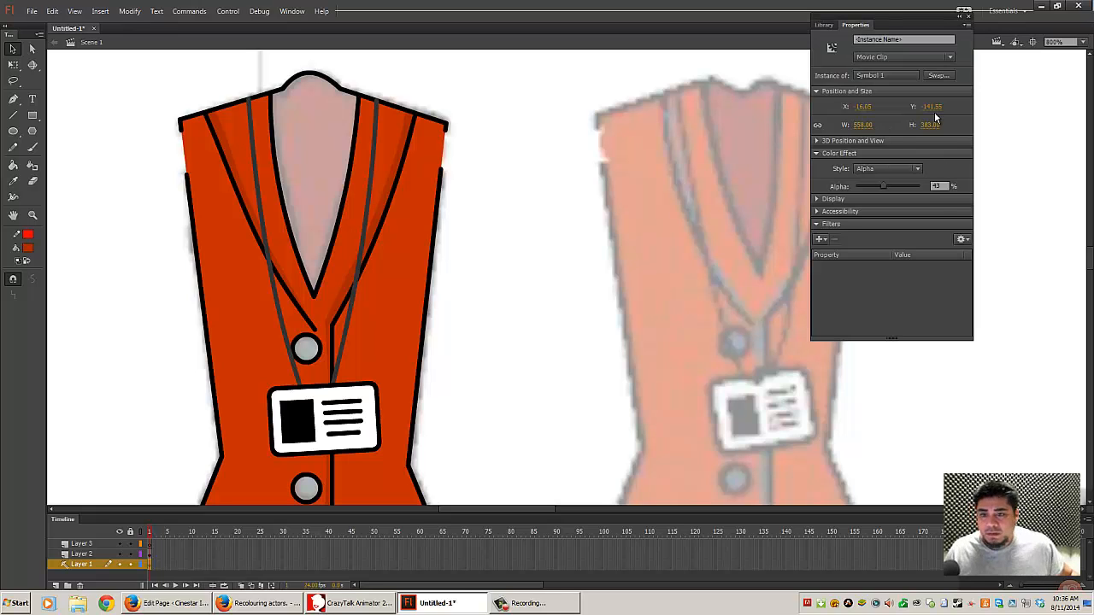
left_click_drag(885, 188, 925, 186)
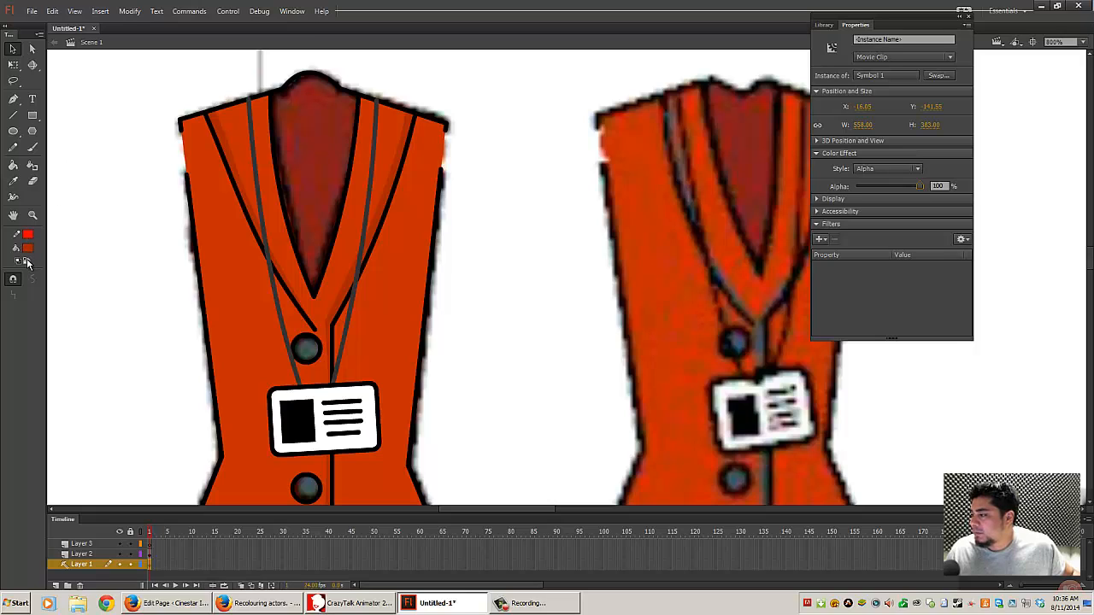
- Sample the dark red lining colour from the reference image and fill the vest's neck opening with it
left_click(28, 234)
left_click(317, 151)
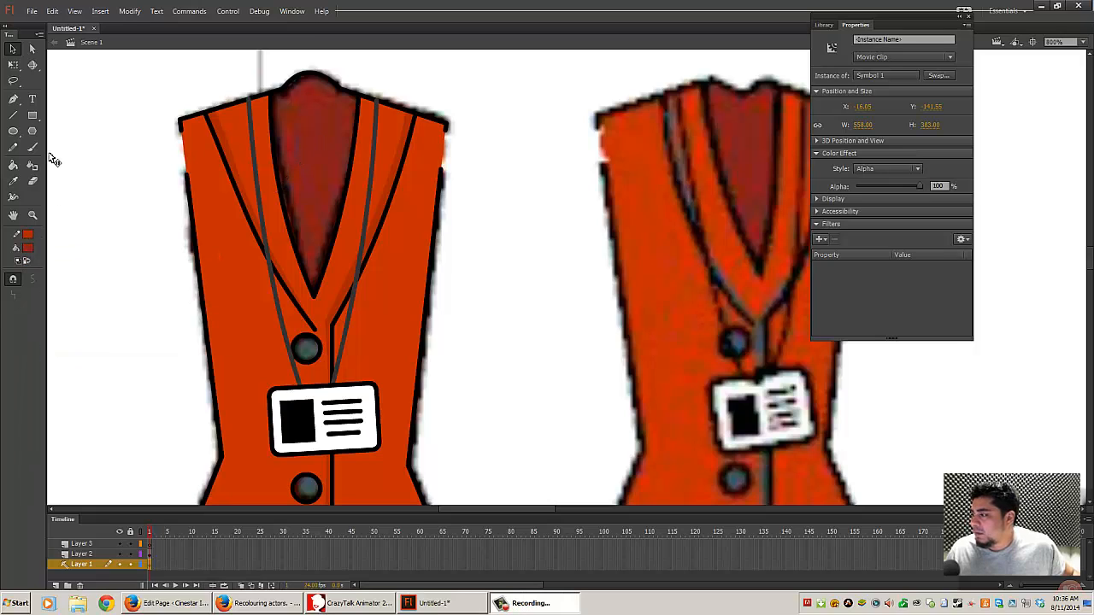
left_click(13, 165)
left_click(338, 159)
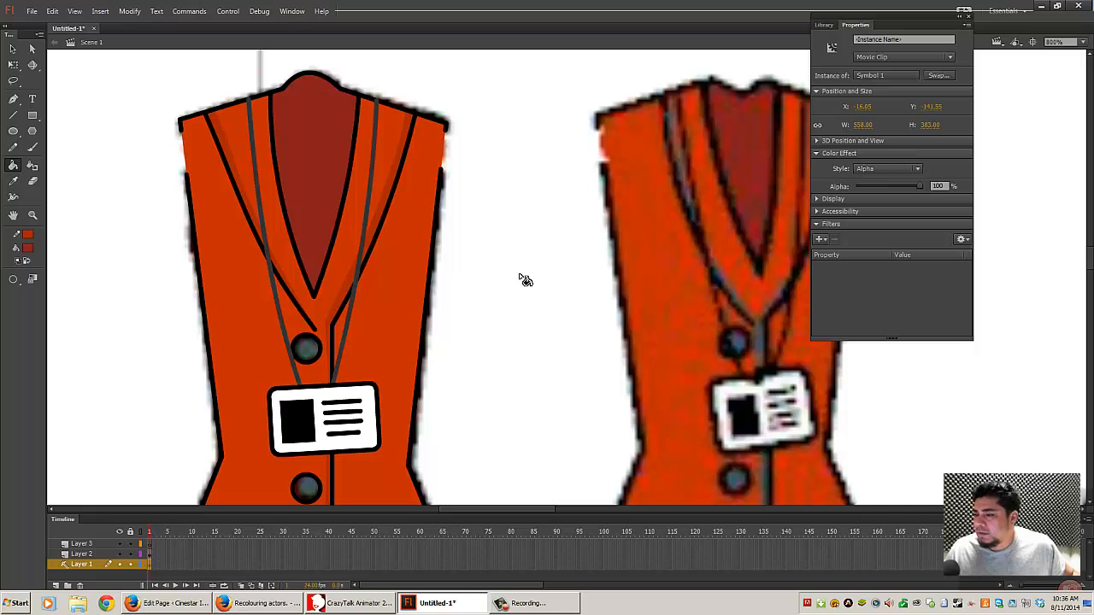
- Fill the lower front gap and both buttons of the front-view vest with the same dark red
scroll(524, 281, "down", 4)
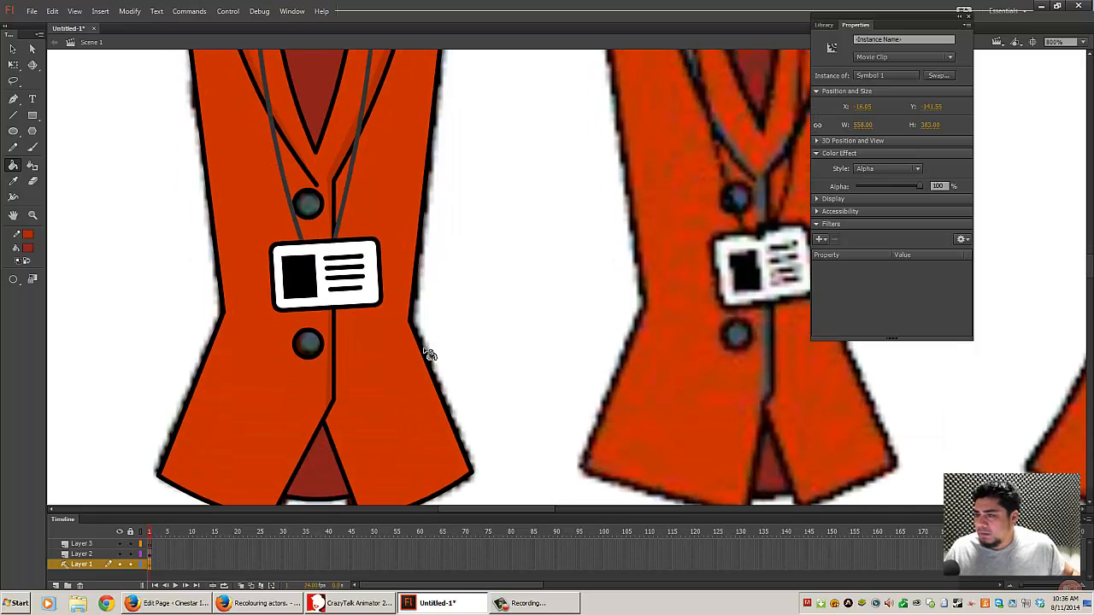
key("ctrl+minus")
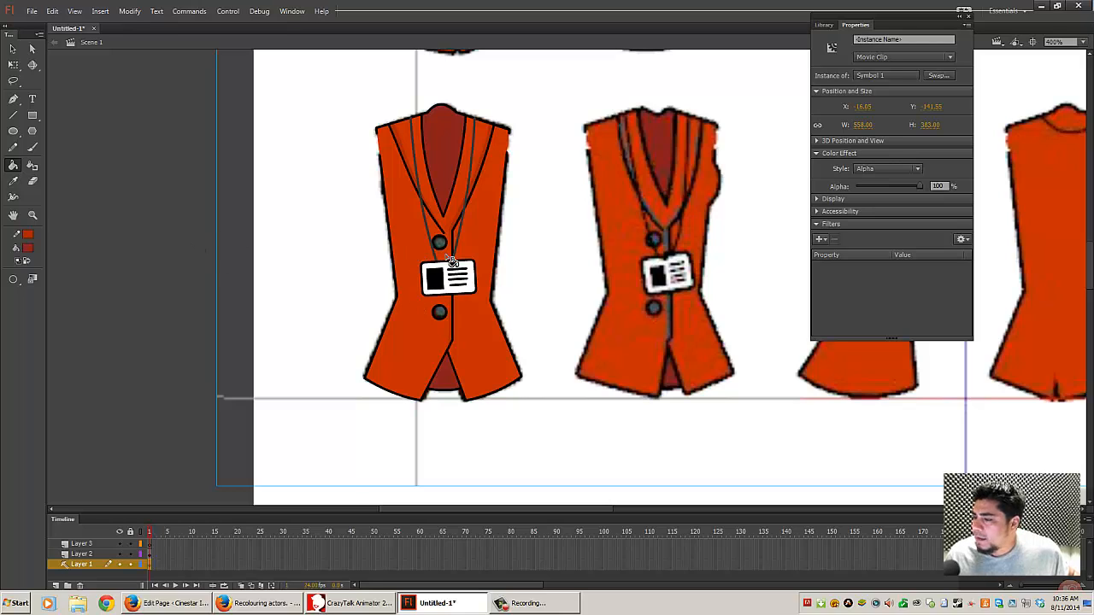
left_click(439, 313)
- Lock Layer 1 and hide it so only the vector vest is shown
left_click(14, 149)
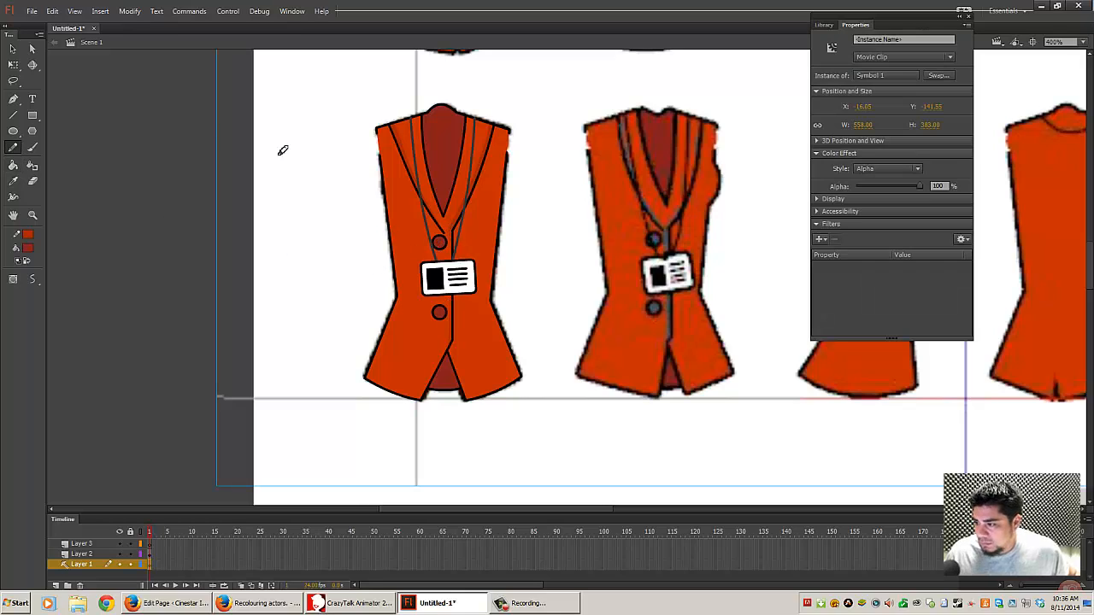
left_click(13, 49)
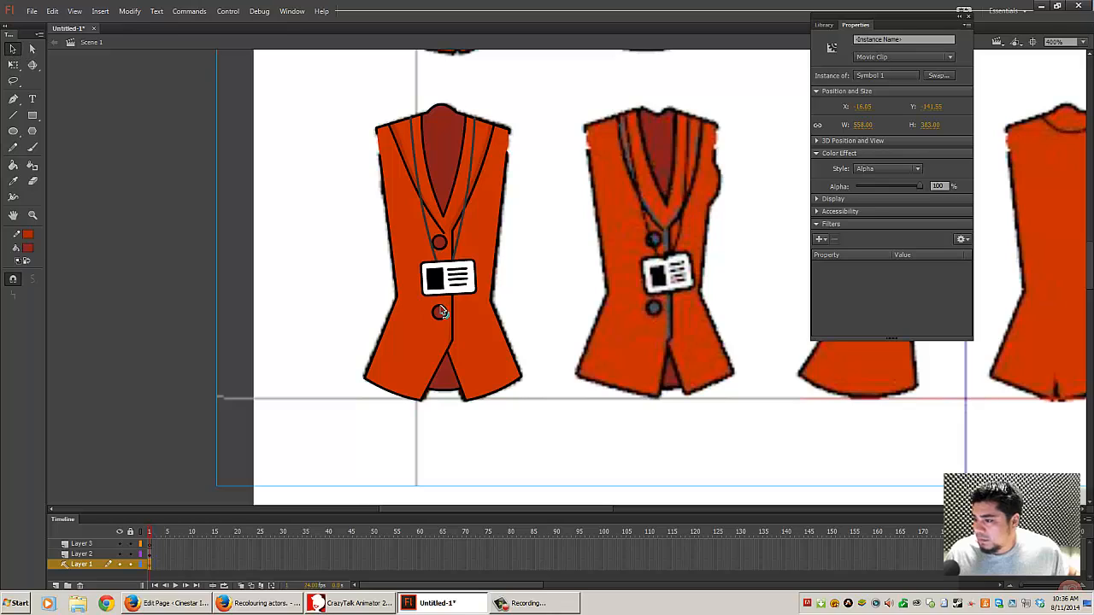
left_click(130, 564)
left_click(119, 565)
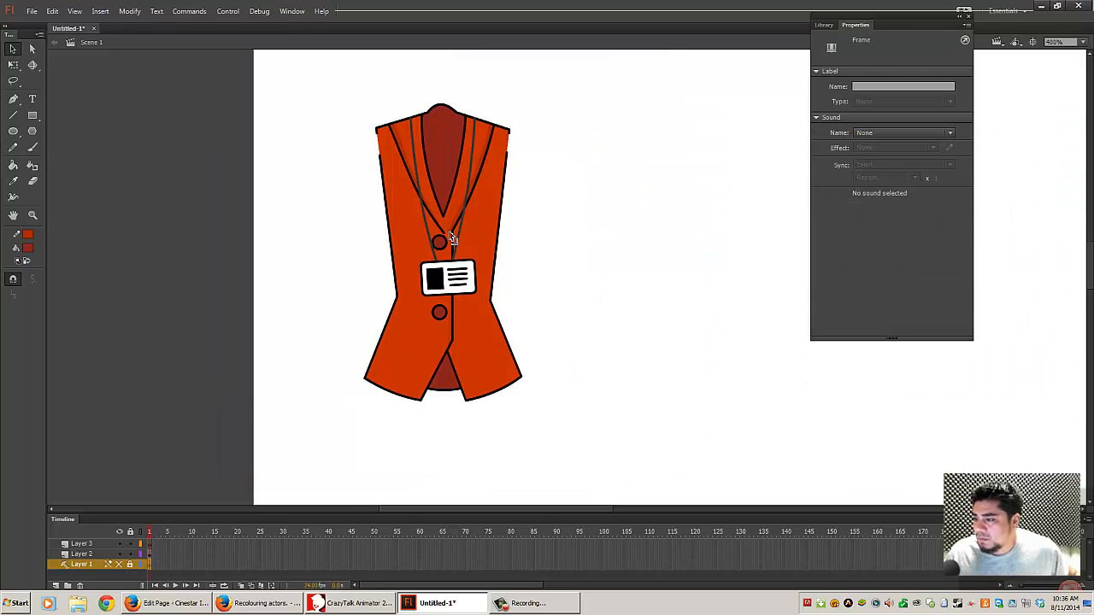
- Draw shadow guide lines across both buttons on Layer 2 with the Pencil tool, using the darker orange-red stroke
left_click(13, 146)
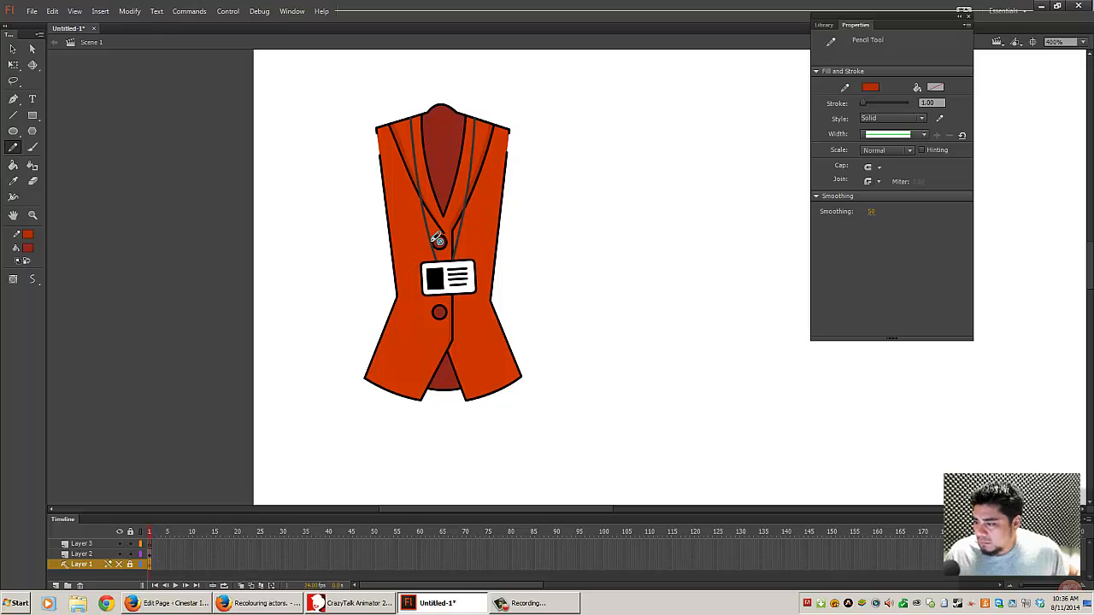
left_click(151, 554)
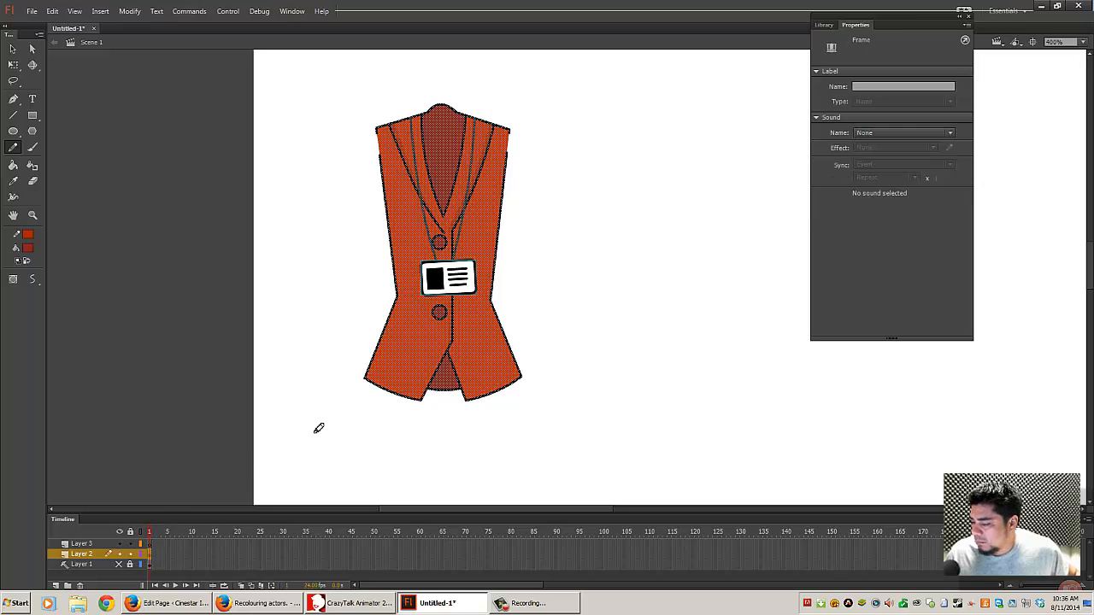
left_click(434, 247)
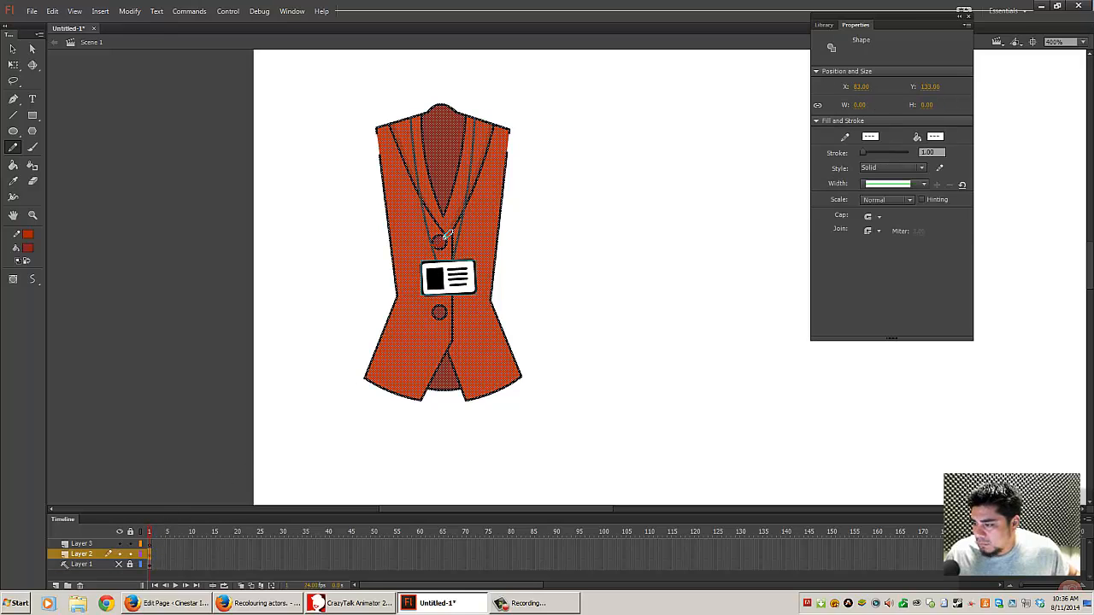
left_click_drag(443, 236, 445, 233)
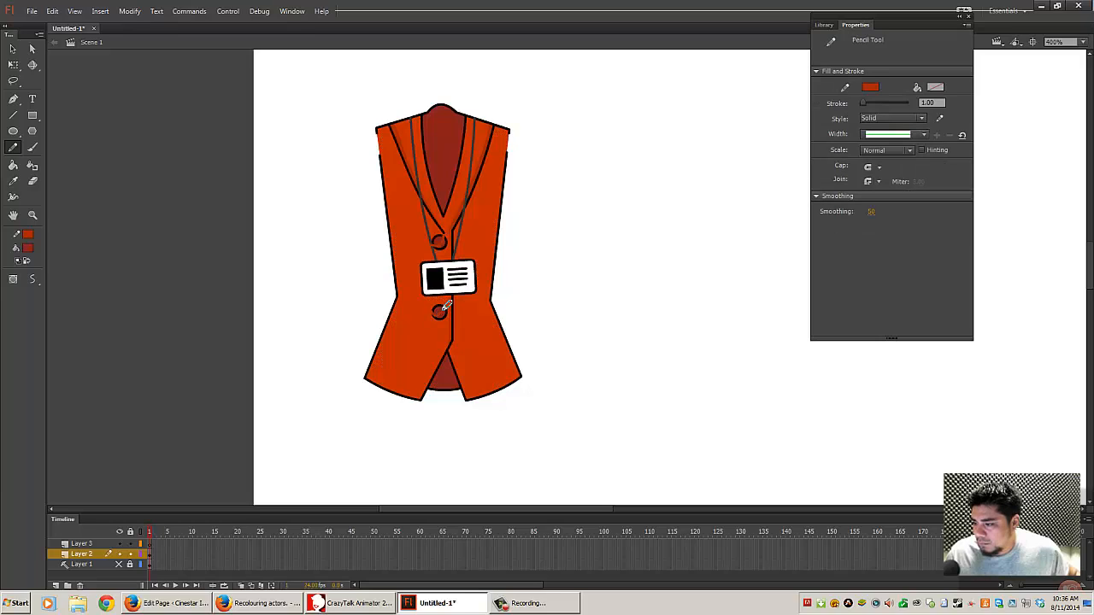
- Sample the buttons' dark red as the fill colour and darken it by lowering its brightness
left_click(27, 250)
left_click(435, 239)
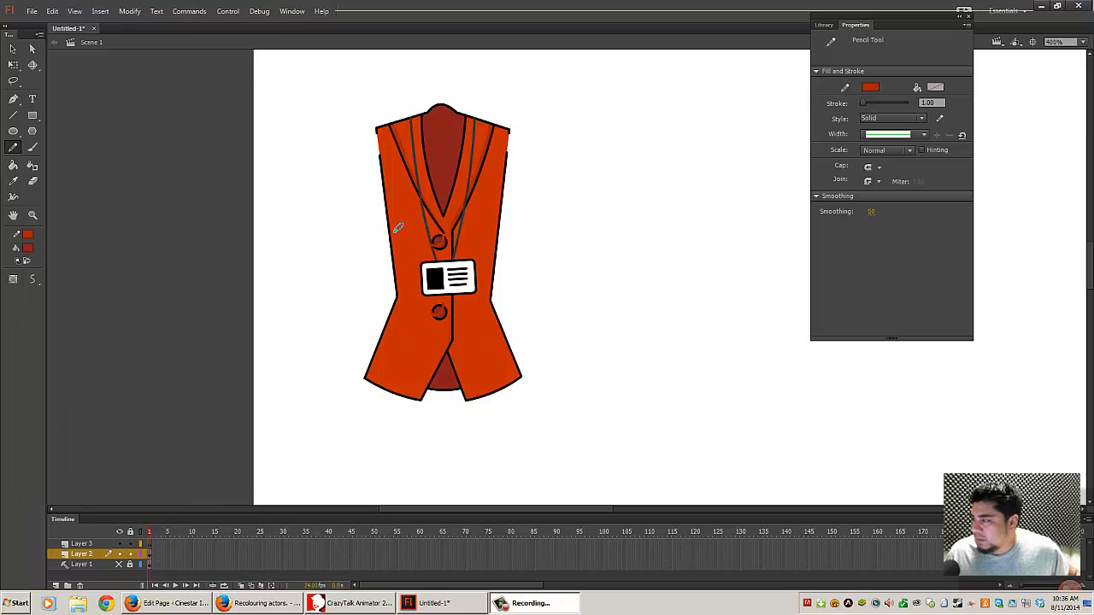
left_click(28, 254)
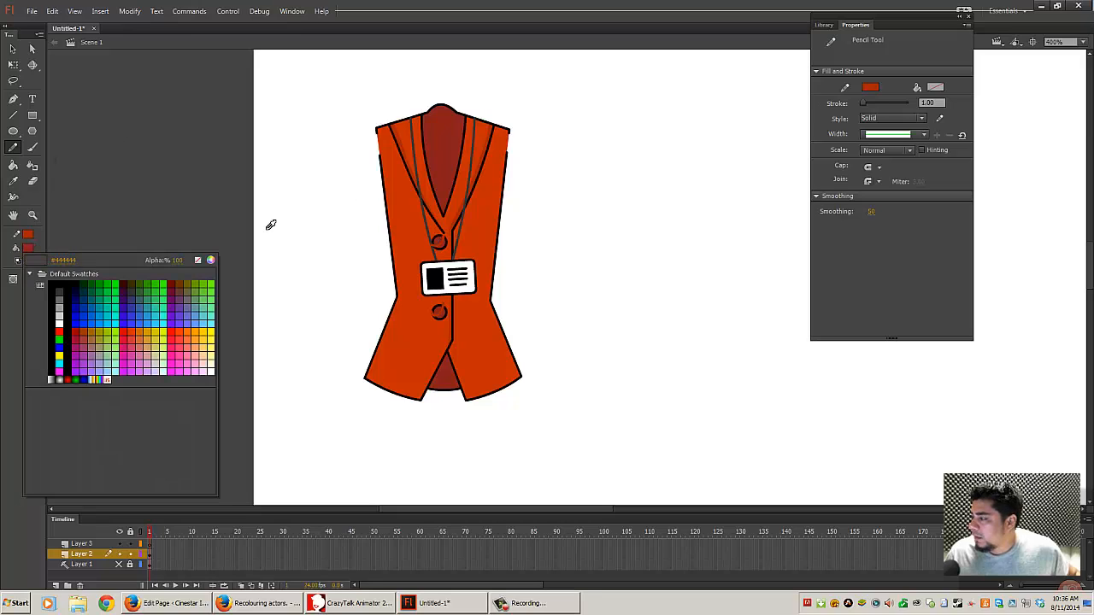
left_click(213, 261)
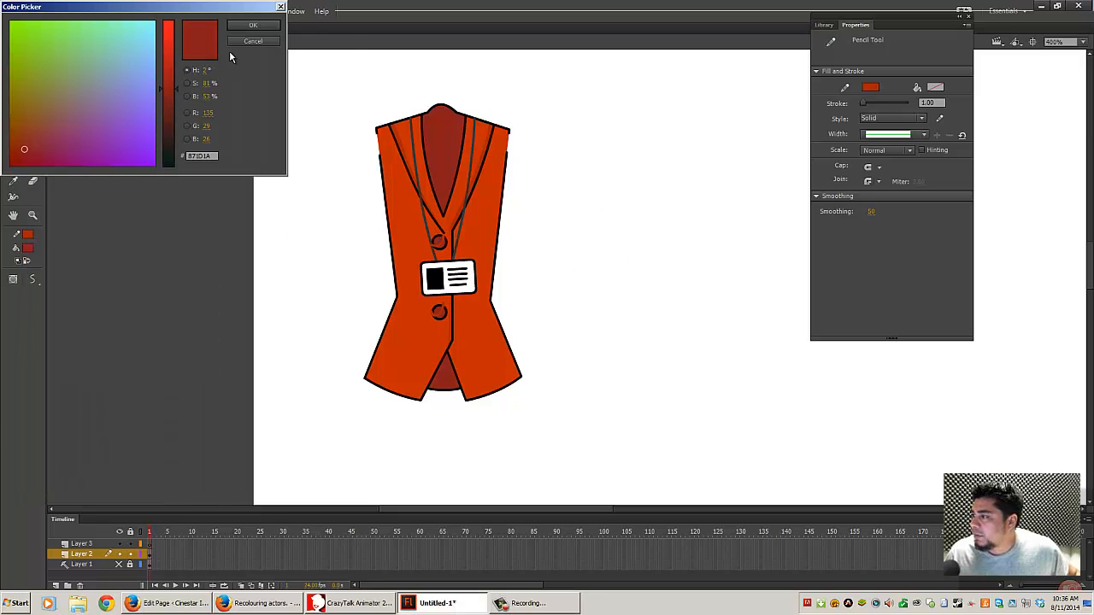
left_click_drag(210, 99, 201, 99)
left_click(253, 26)
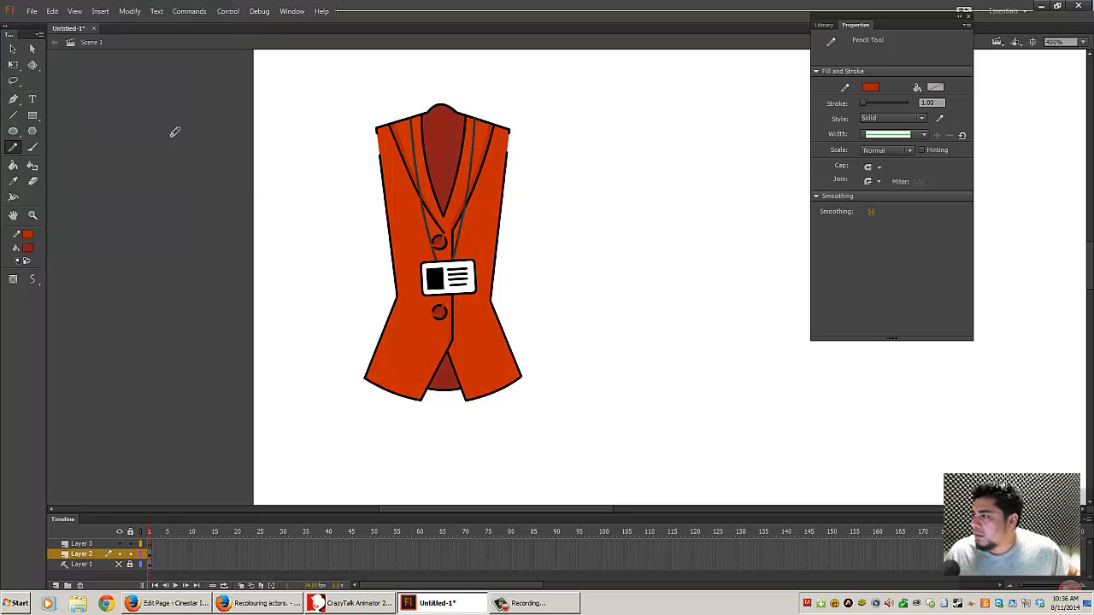
- Shade the lower part of both buttons with the darkened red and delete the pencil guide lines crossing them
left_click(13, 166)
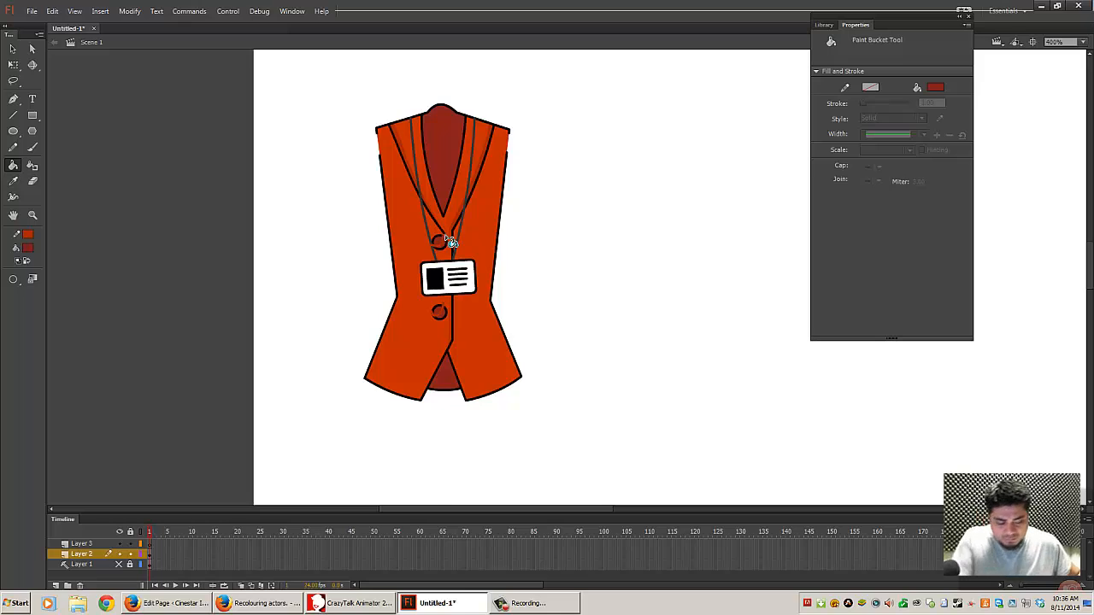
key("ctrl+equal")
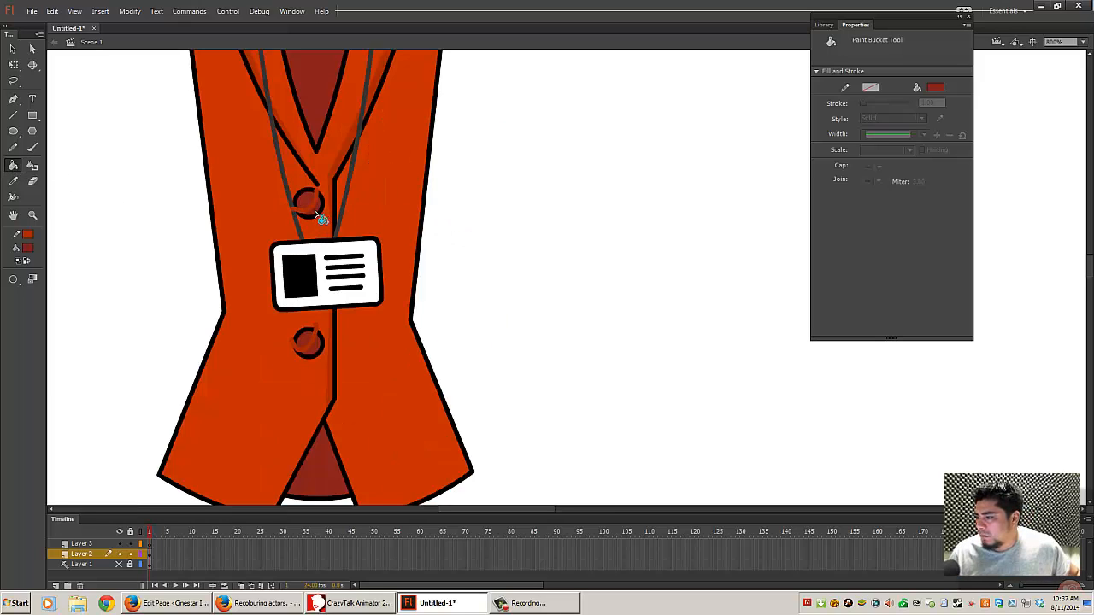
left_click(13, 48)
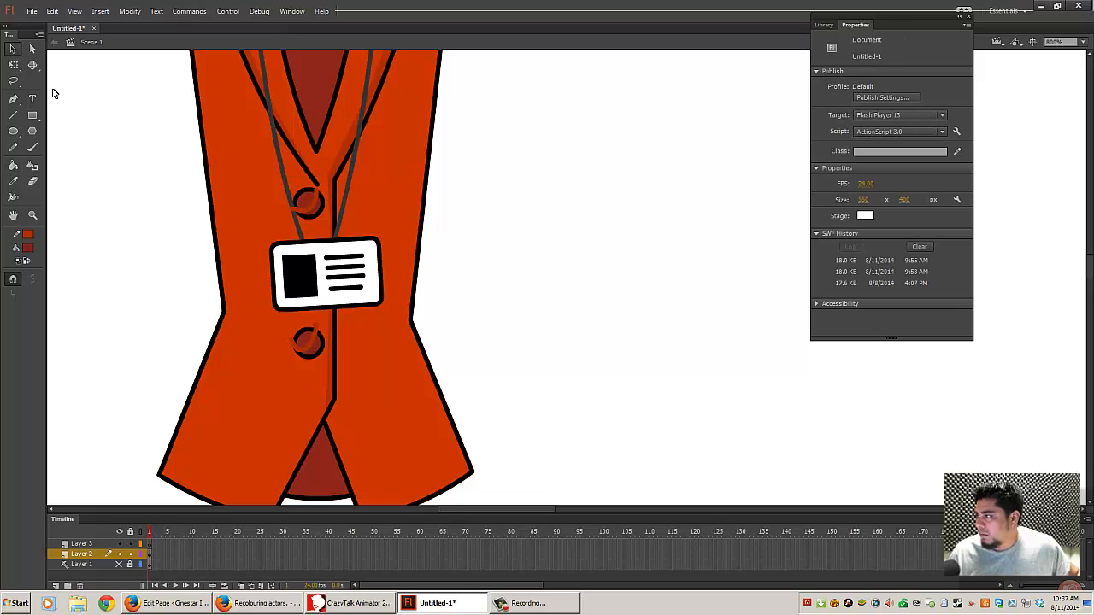
left_click(317, 210)
key("Delete")
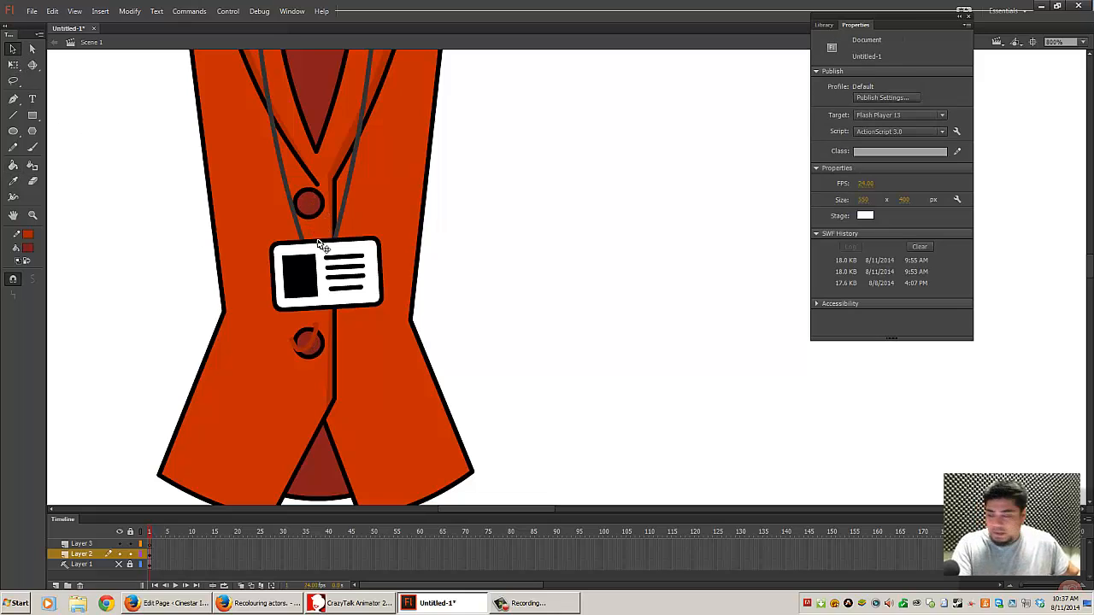
left_click(318, 340)
key("Delete")
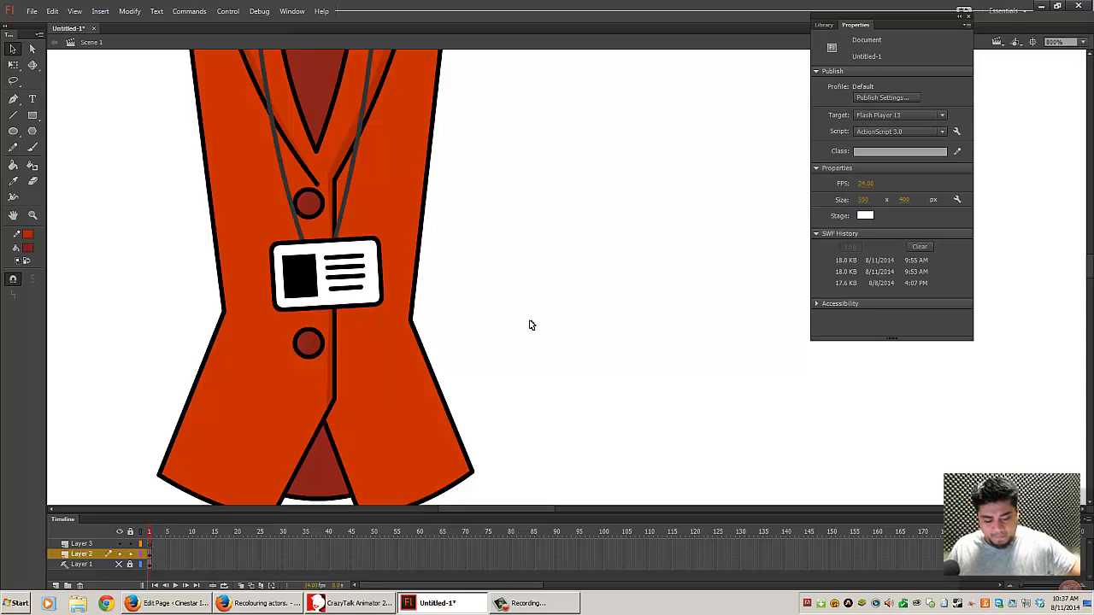
- Draw red guide lines with the Line tool just inside the vest's right side and right hem, and within the lower front gap
key("ctrl+1")
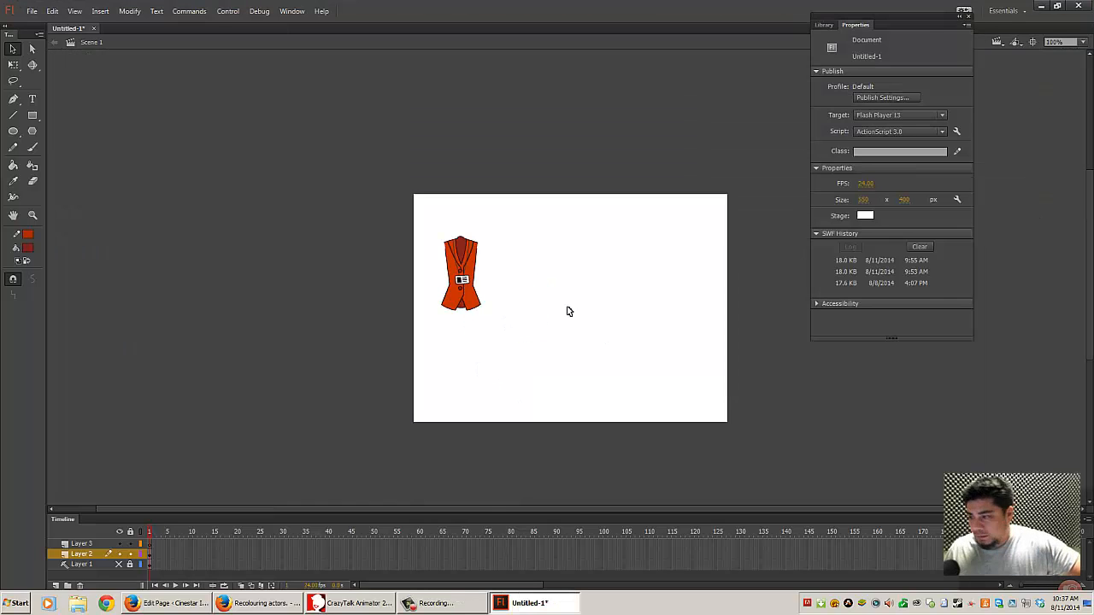
key("ctrl+equal")
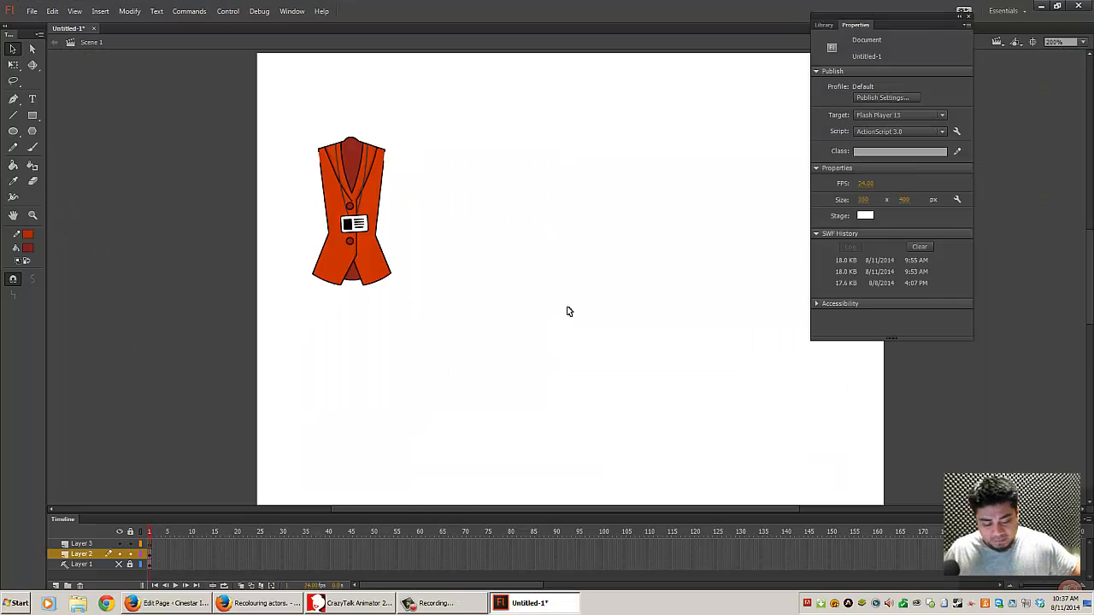
key("ctrl+equal")
left_click_drag(275, 137, 401, 241)
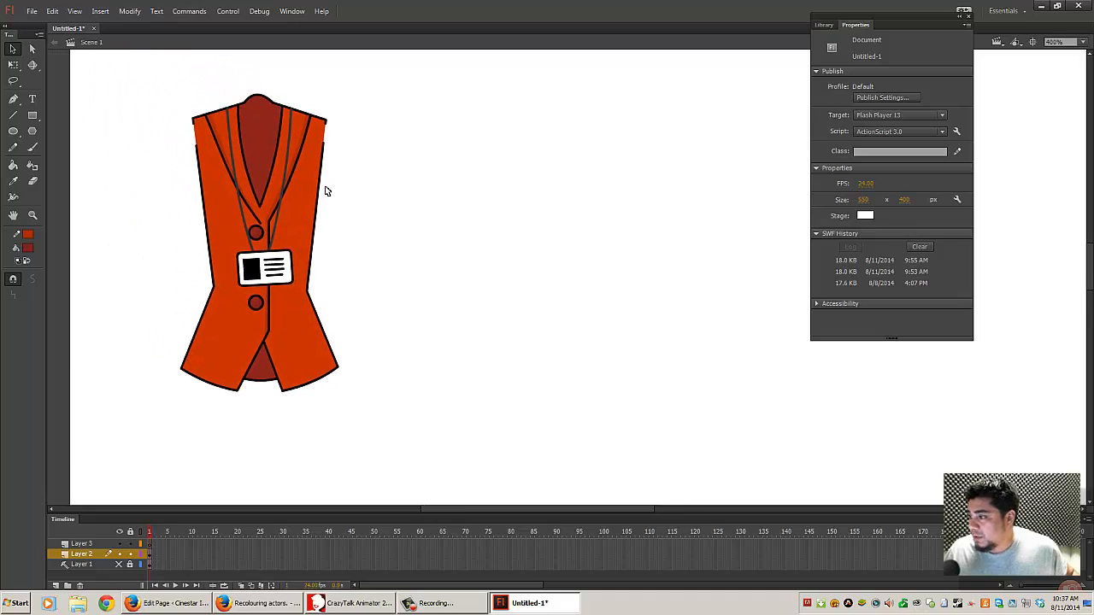
left_click(13, 114)
left_click(27, 234)
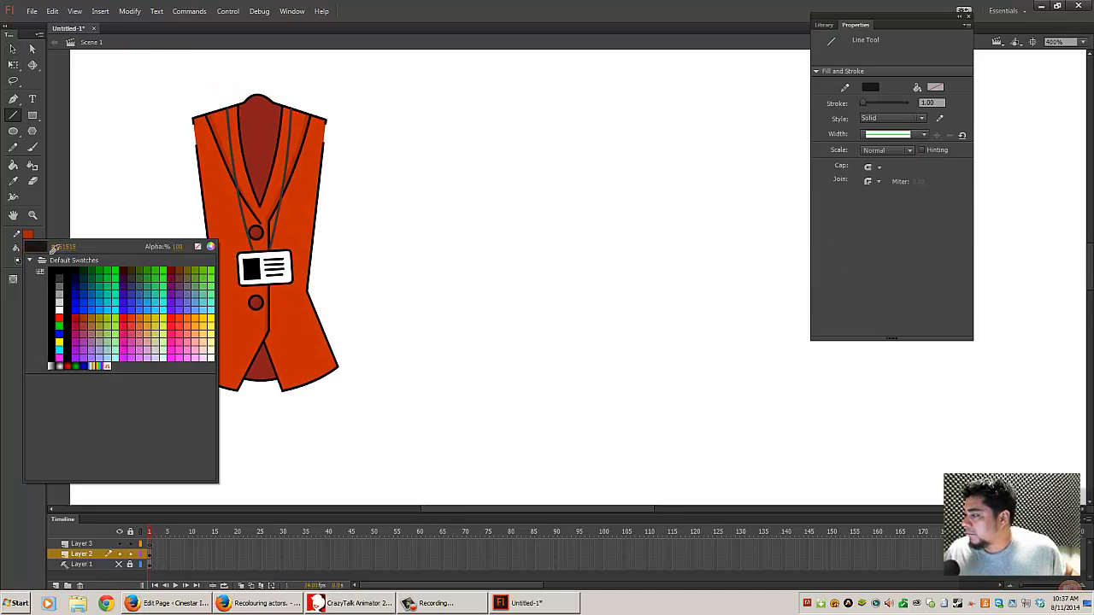
left_click(61, 318)
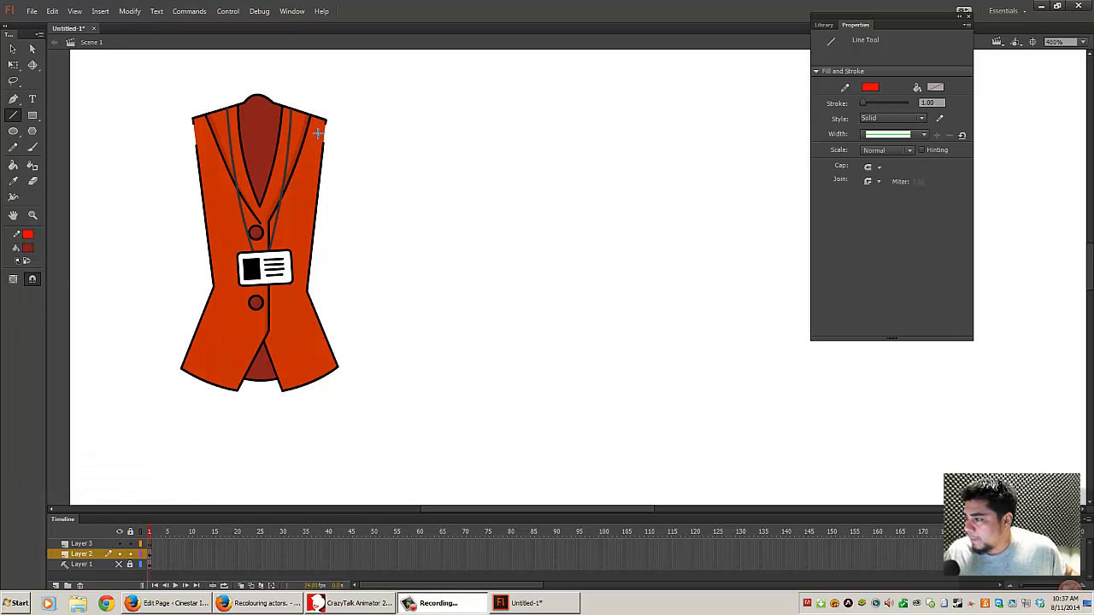
mouse_move(320, 143)
left_mouse_down()
mouse_move(313, 281)
mouse_move(328, 367)
mouse_move(283, 393)
left_mouse_up()
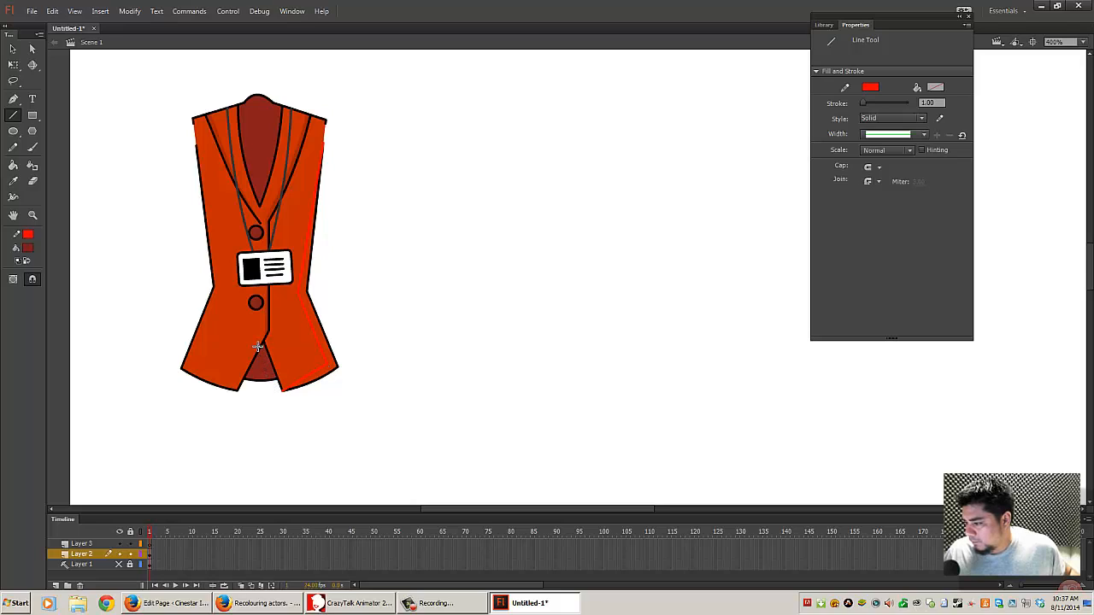
mouse_move(247, 369)
left_mouse_down()
mouse_move(264, 353)
mouse_move(272, 381)
mouse_move(254, 389)
left_mouse_up()
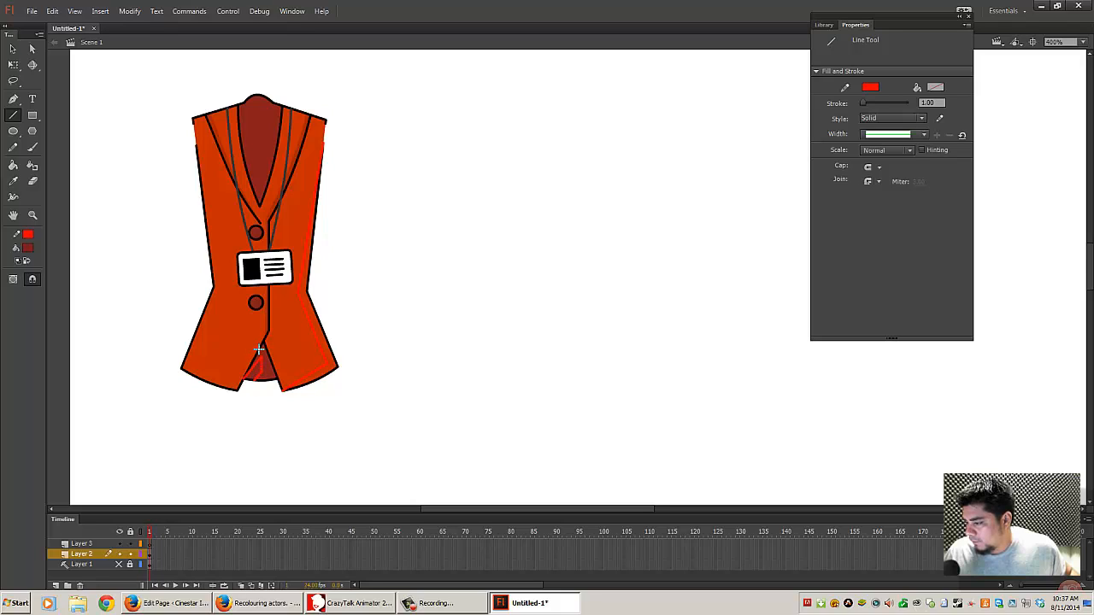
- Draw red guide lines along the left hem, beside the right lapel and just right of the front opening, extending below the hem
mouse_move(259, 348)
left_mouse_down()
mouse_move(231, 385)
mouse_move(183, 369)
left_mouse_up()
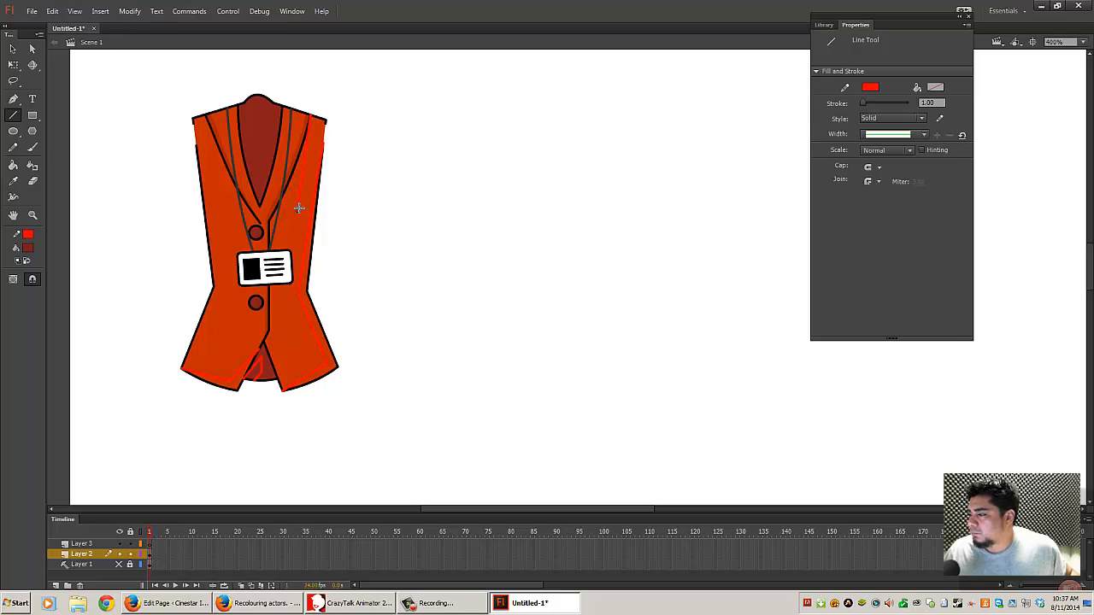
key("v")
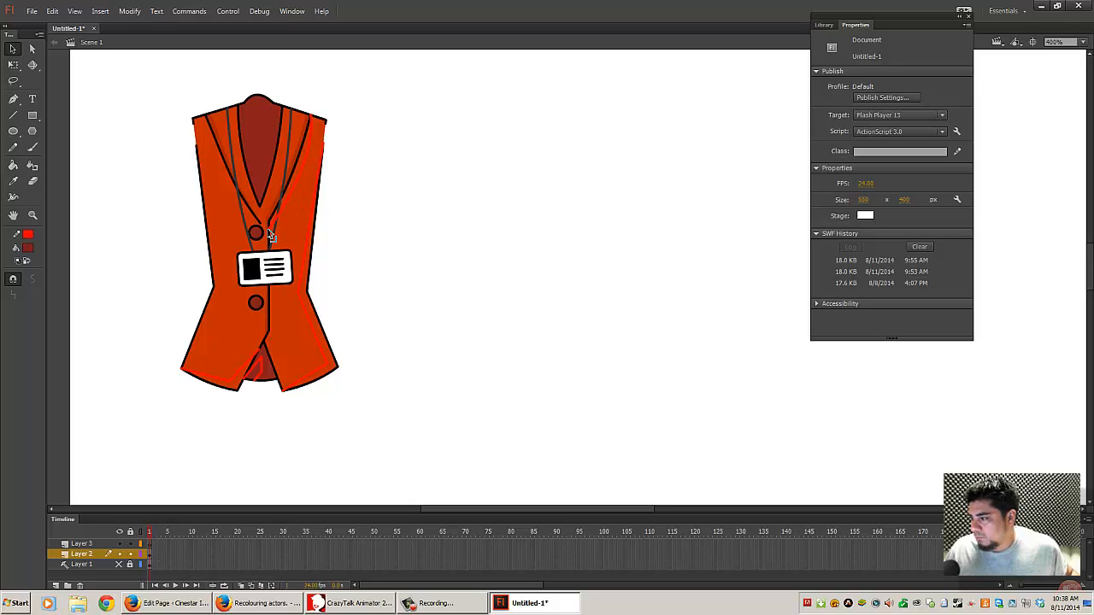
left_click(12, 114)
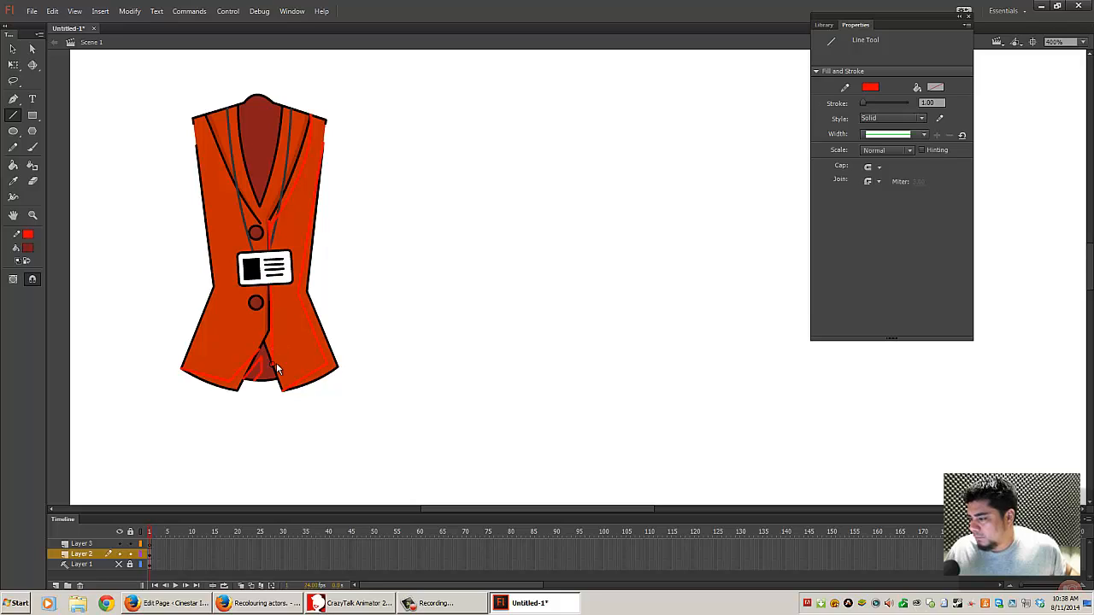
left_click_drag(276, 362, 279, 444)
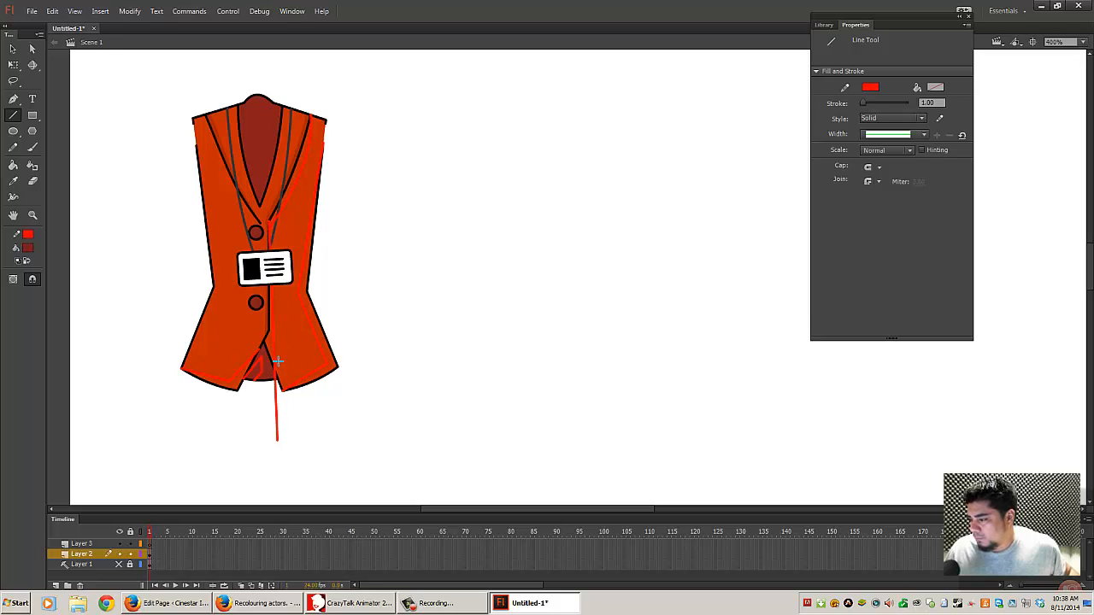
left_click_drag(275, 374, 291, 414)
- Delete the stray vertical guide line segments at the lower front gap and below the hem
key("v")
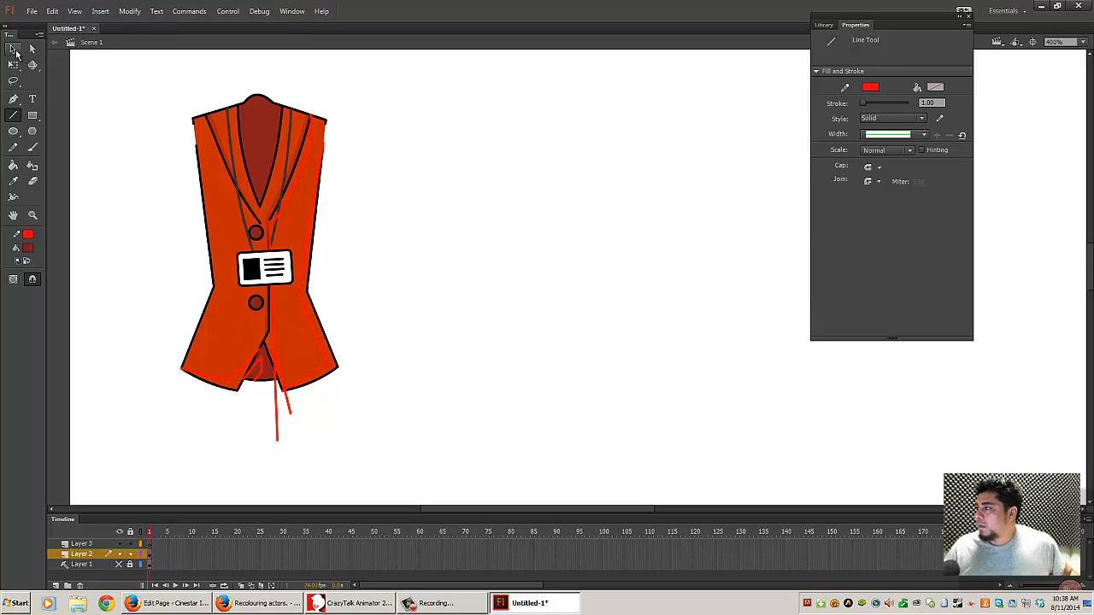
left_click(280, 369)
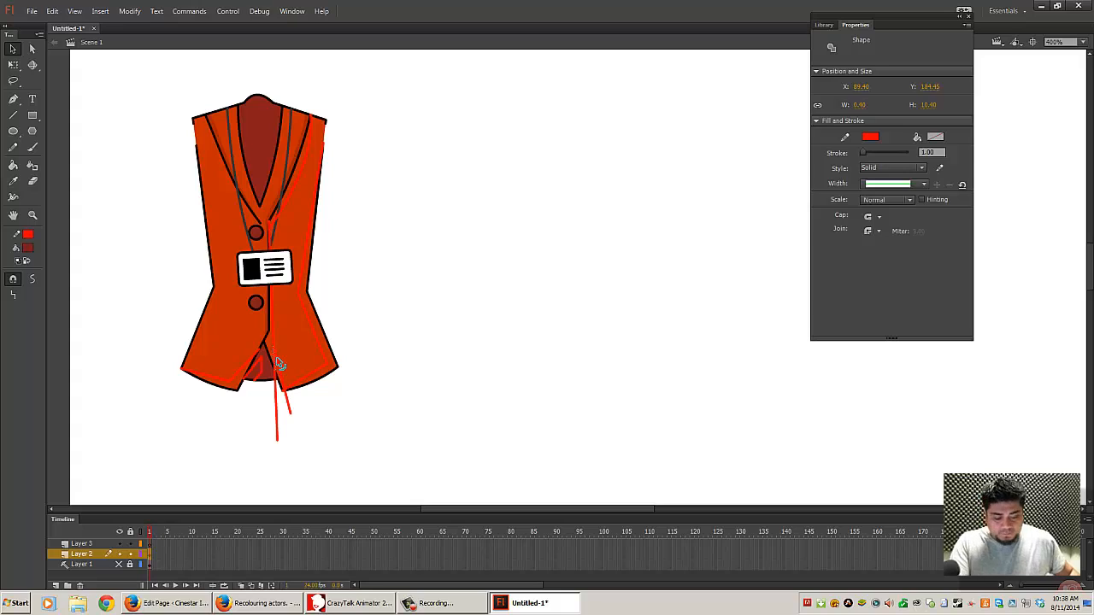
key("Delete")
left_click(276, 398)
key("Delete")
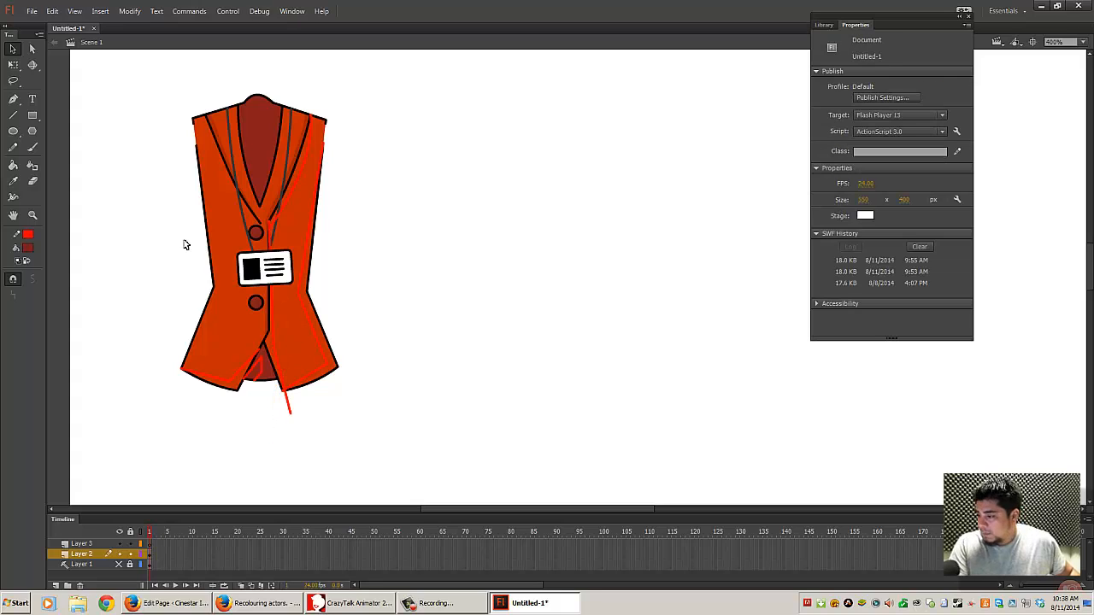
- Sample the vest's orange-red as the fill colour, lower its brightness, and shade the guide-bounded edges with the Paint Bucket
left_click(27, 248)
left_click(308, 323)
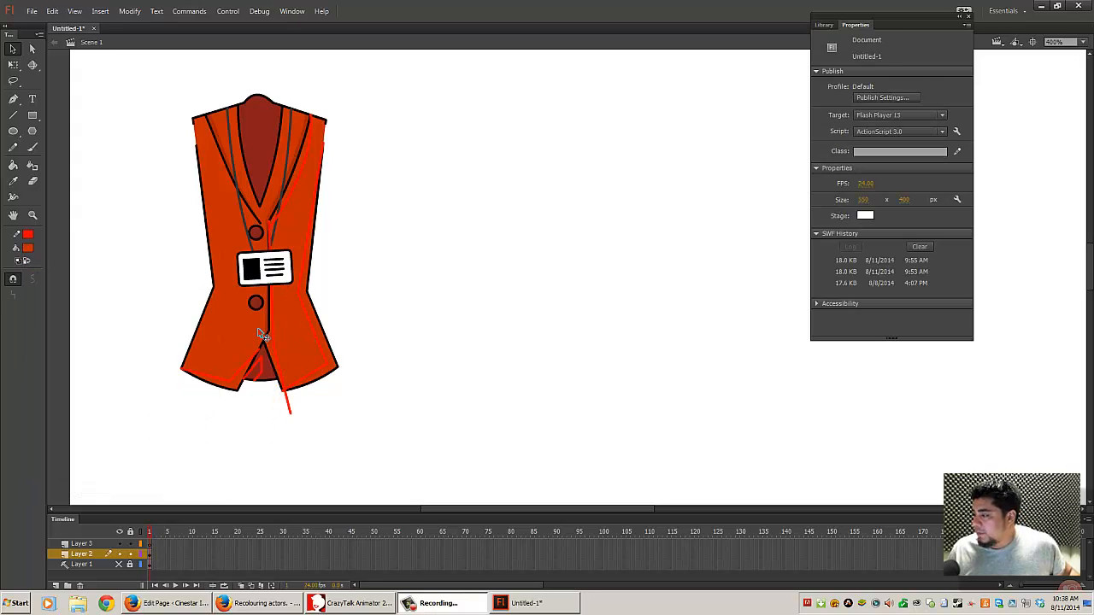
left_click(27, 248)
left_click(211, 261)
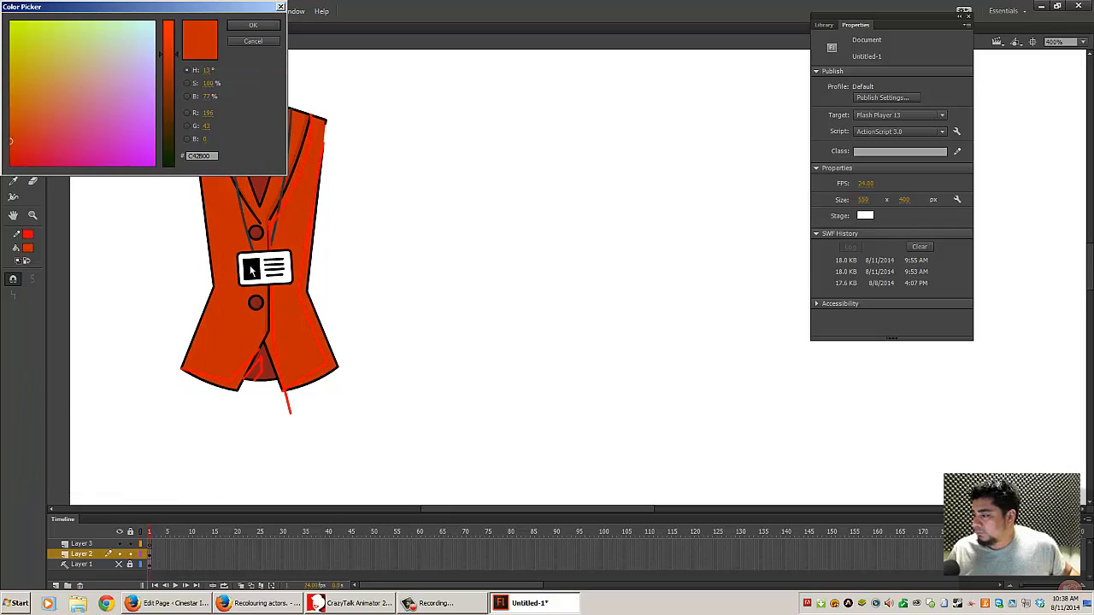
left_click_drag(210, 98, 202, 100)
left_click(253, 25)
left_click(12, 165)
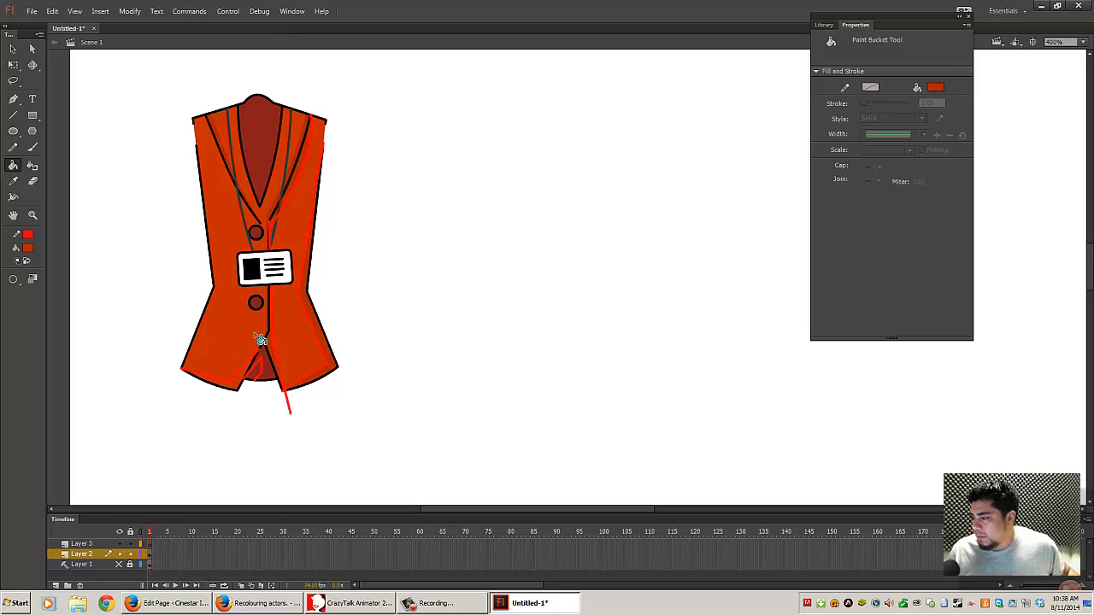
- Sample the lining's dark red as the fill colour, darken it to #751917, and shade the guide-bounded part of the lower front gap
left_click(28, 248)
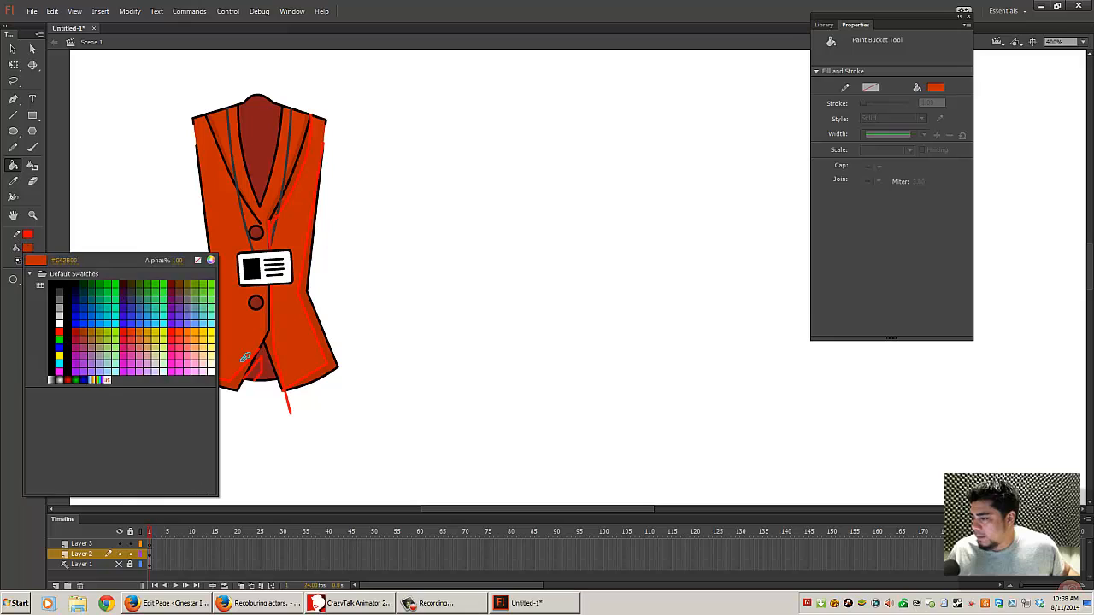
left_click(256, 364)
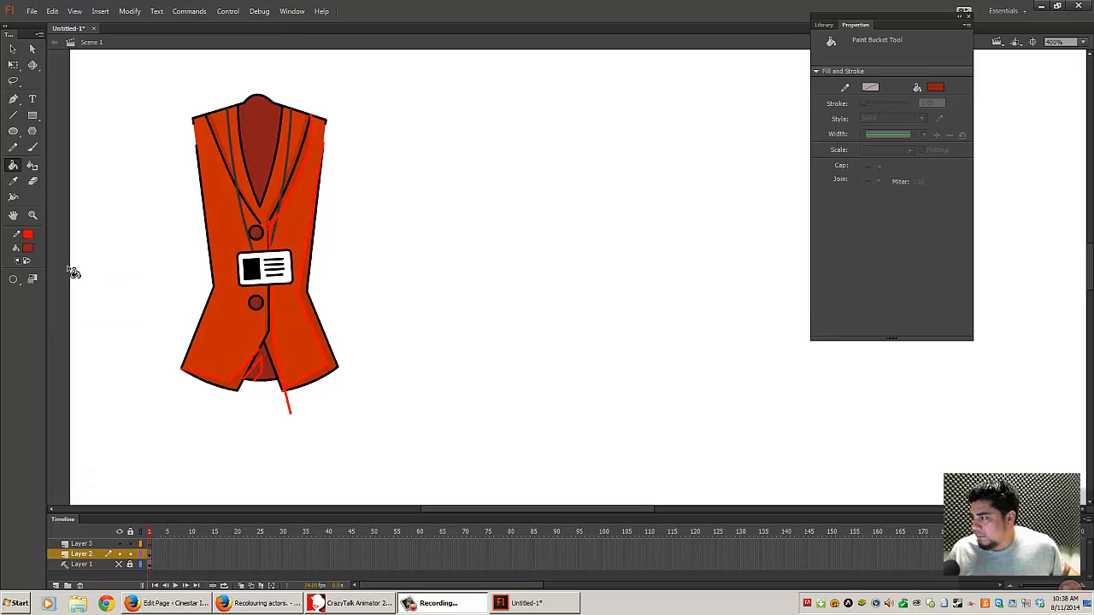
left_click(29, 249)
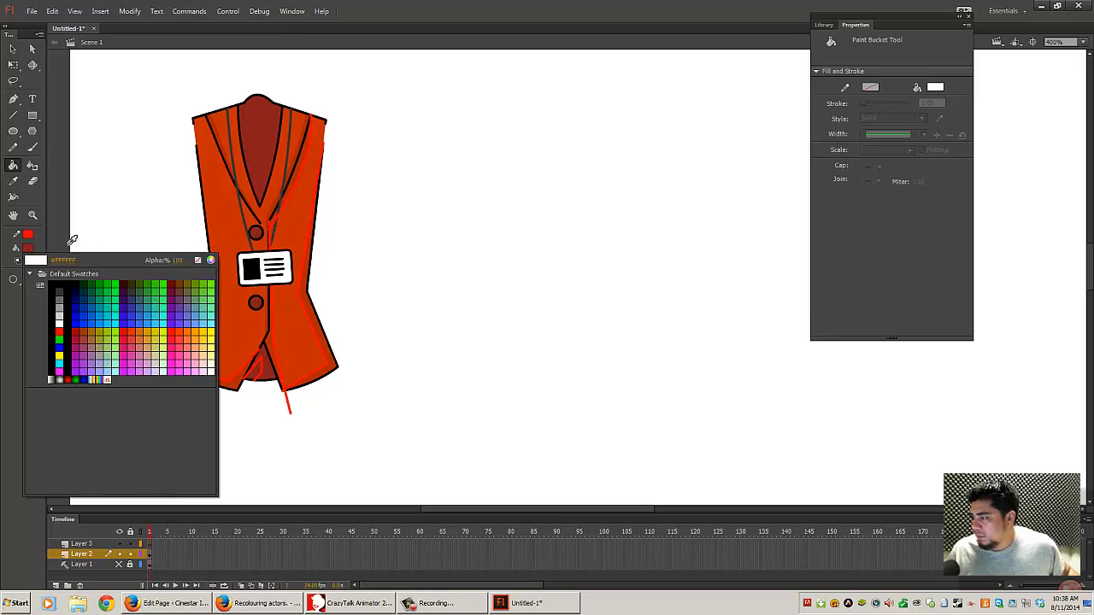
left_click(33, 247)
left_click(28, 249)
left_click(211, 260)
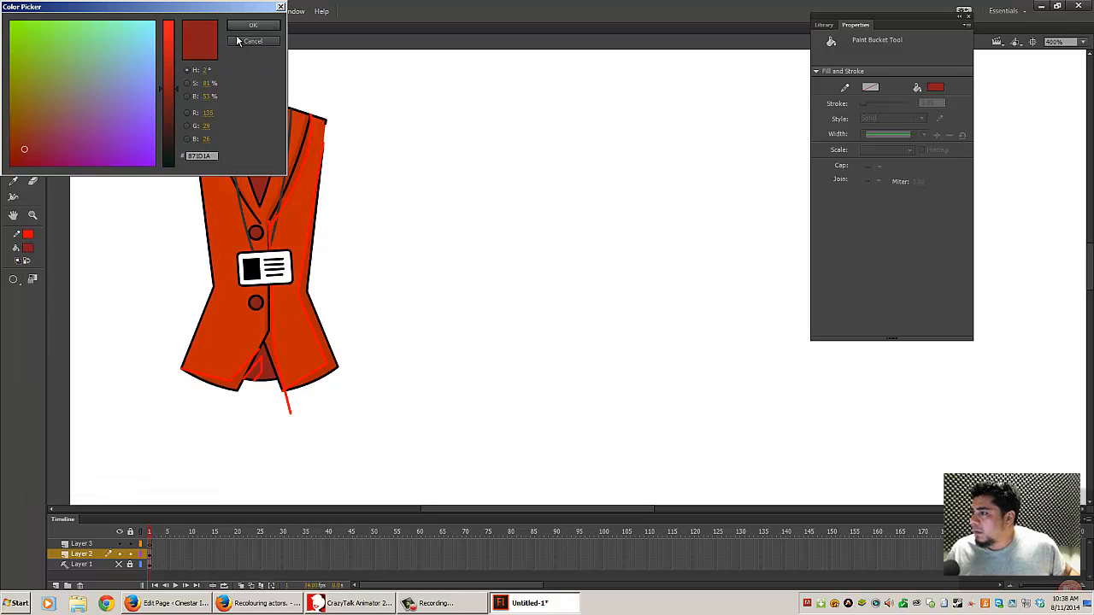
left_click_drag(209, 96, 200, 100)
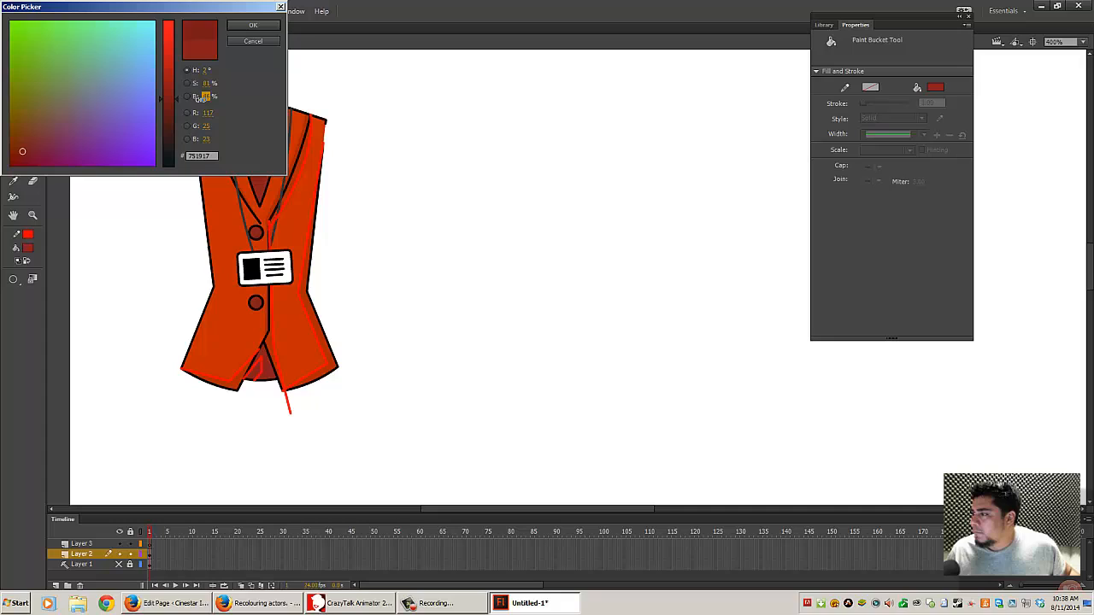
left_click(249, 25)
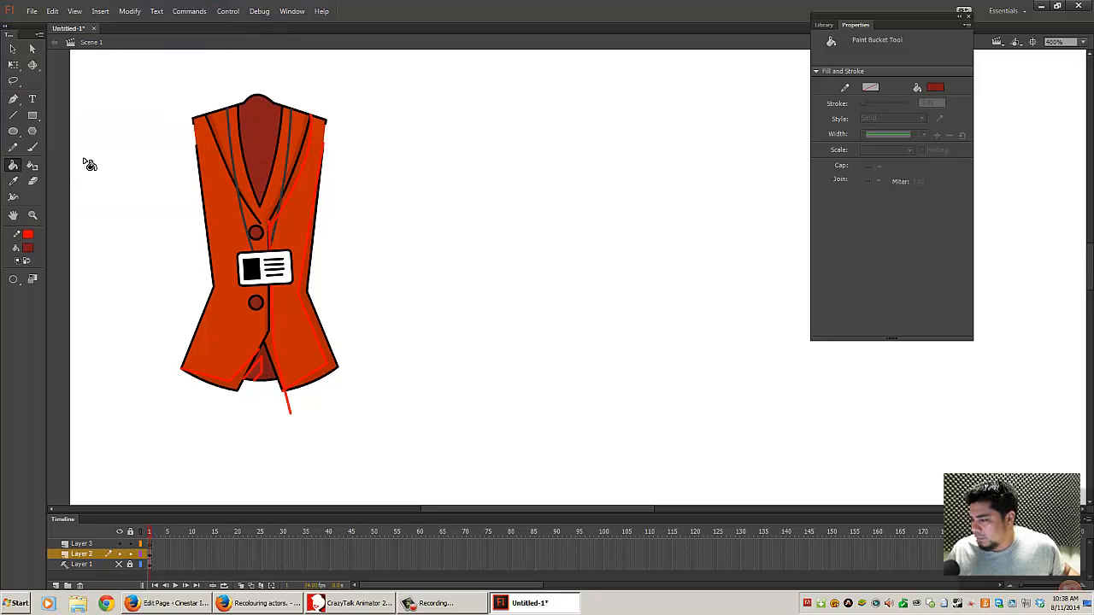
- Scribble one connected red Pencil stroke across the guide lines and delete all the red strokes, including the leftover piece at the neckline
left_click(13, 49)
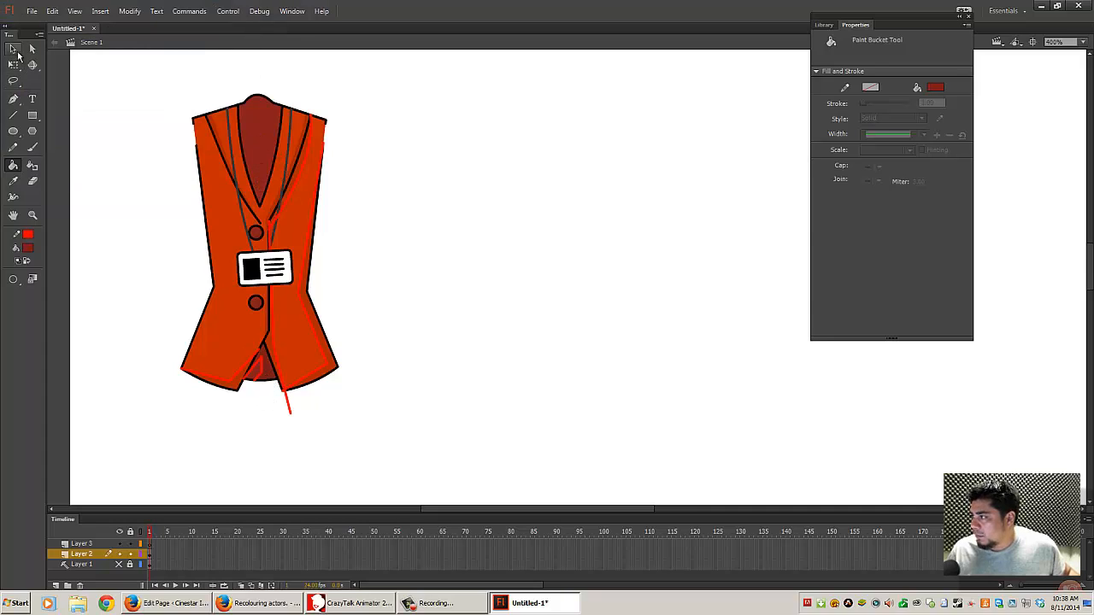
left_click(12, 149)
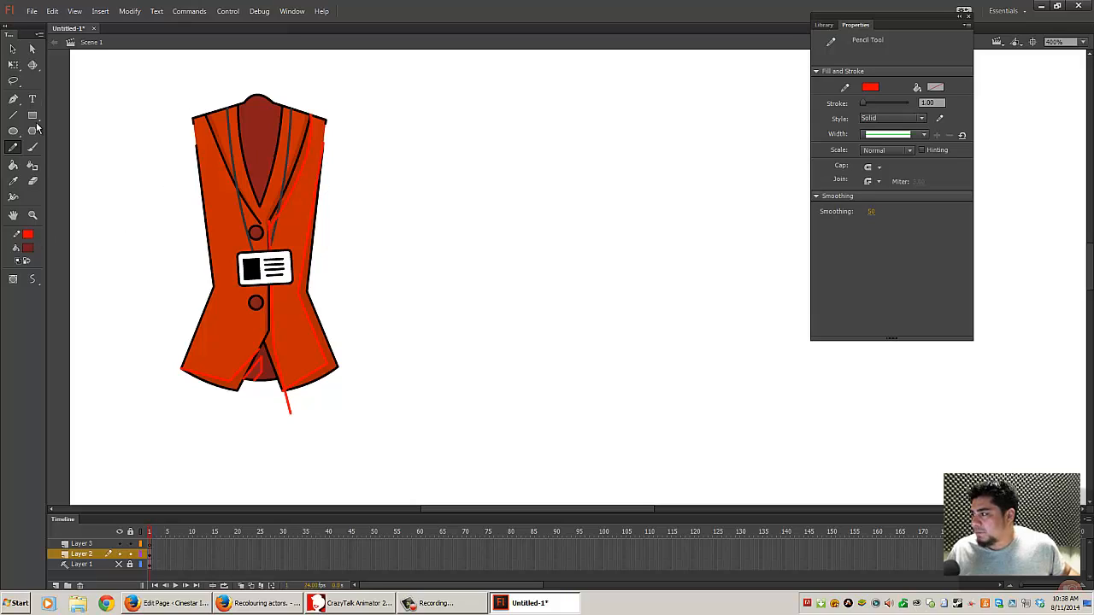
mouse_move(337, 196)
left_mouse_down()
mouse_move(246, 216)
mouse_move(255, 240)
mouse_move(318, 258)
mouse_move(316, 388)
mouse_move(334, 345)
mouse_move(305, 339)
mouse_move(224, 345)
mouse_move(205, 378)
mouse_move(195, 259)
mouse_move(260, 213)
left_mouse_up()
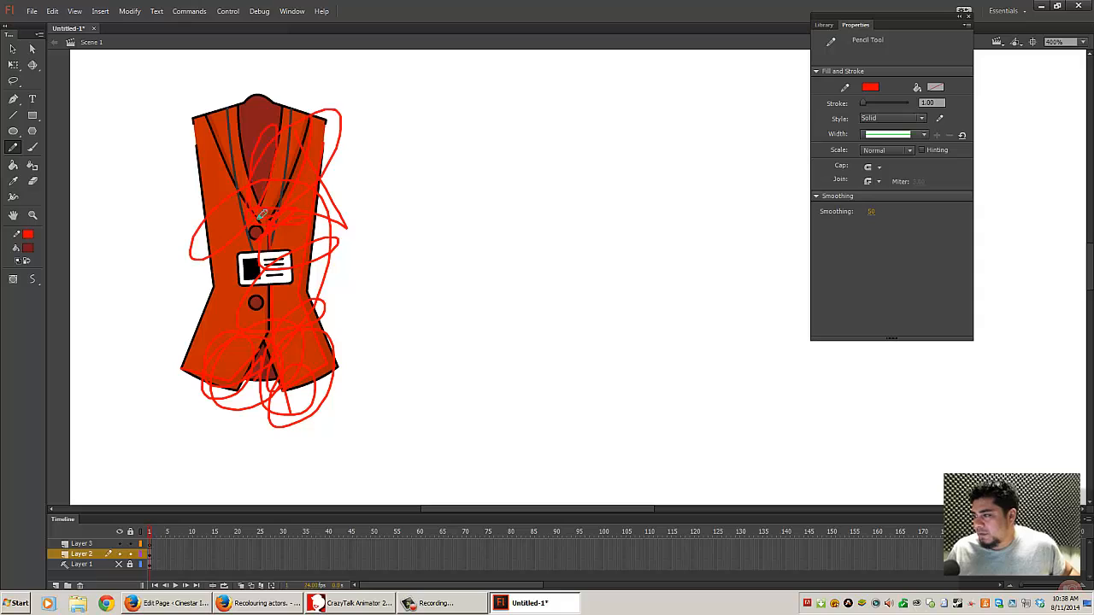
left_click(13, 49)
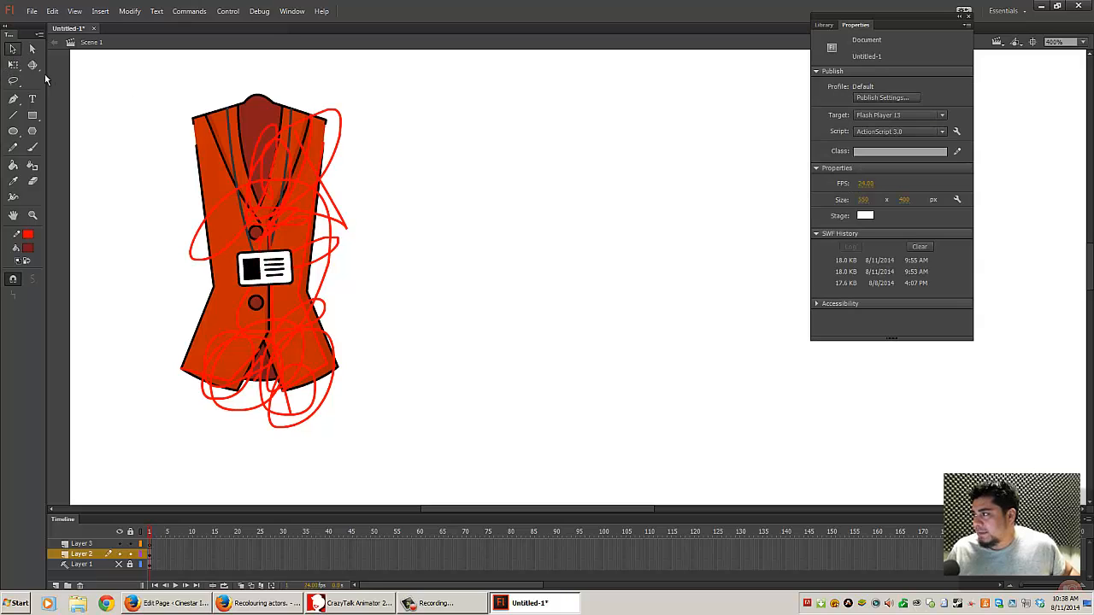
double_click(338, 224)
key("Delete")
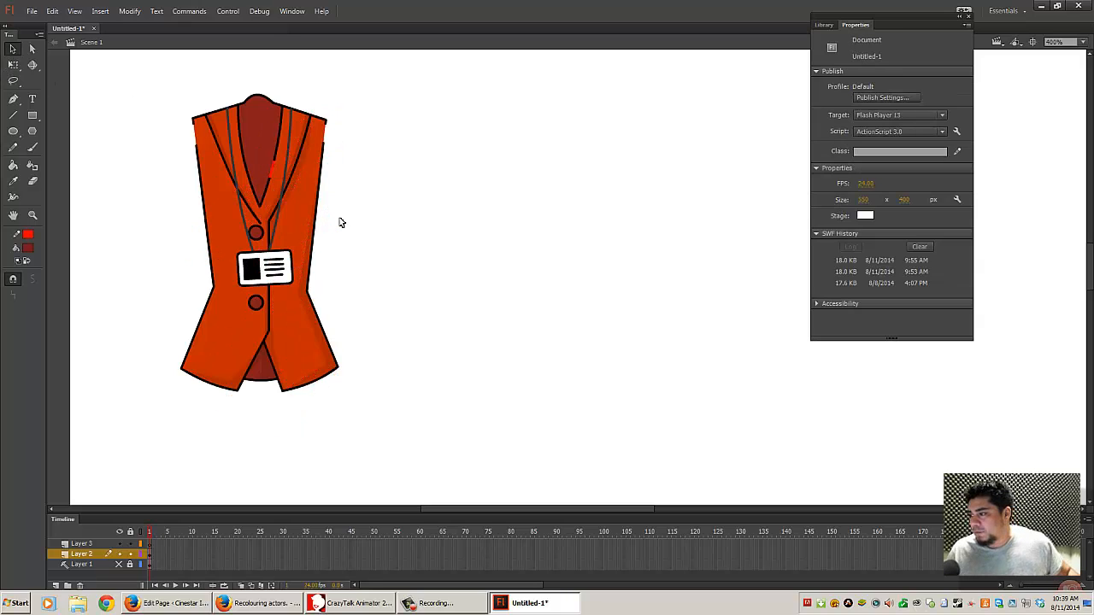
left_click(274, 169)
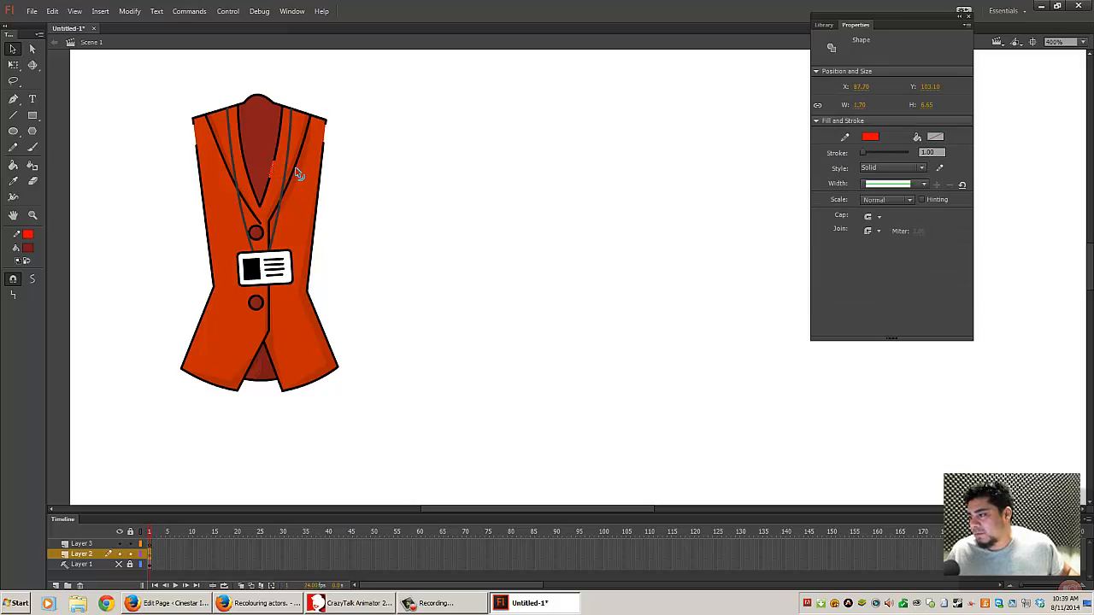
key("Delete")
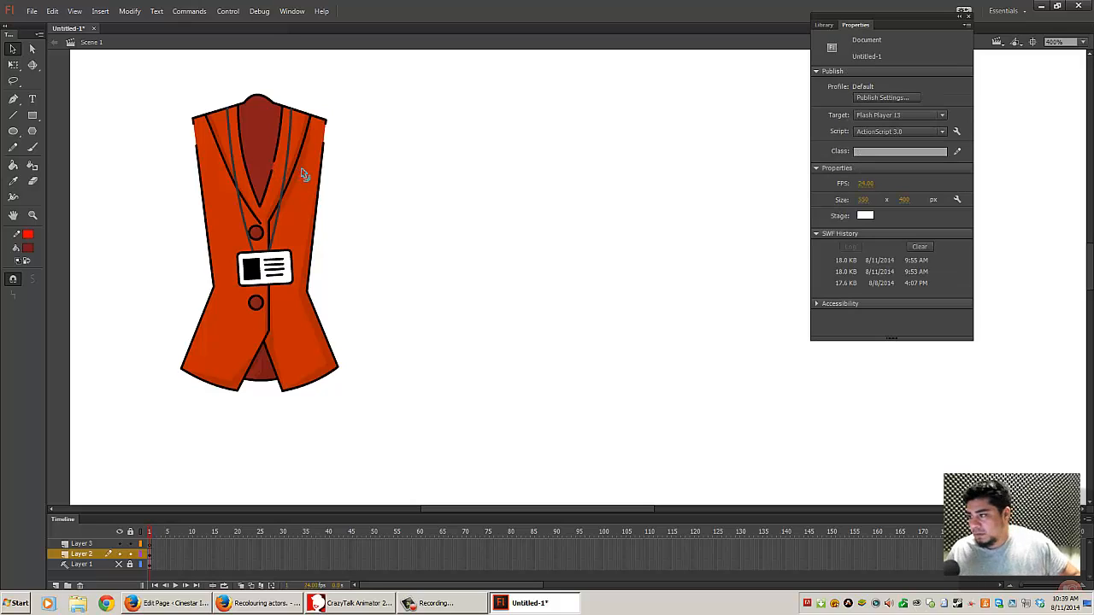
- Sample the black outline stroke and repair the gap in the right edge of the neckline
left_click(13, 180)
left_click(241, 146)
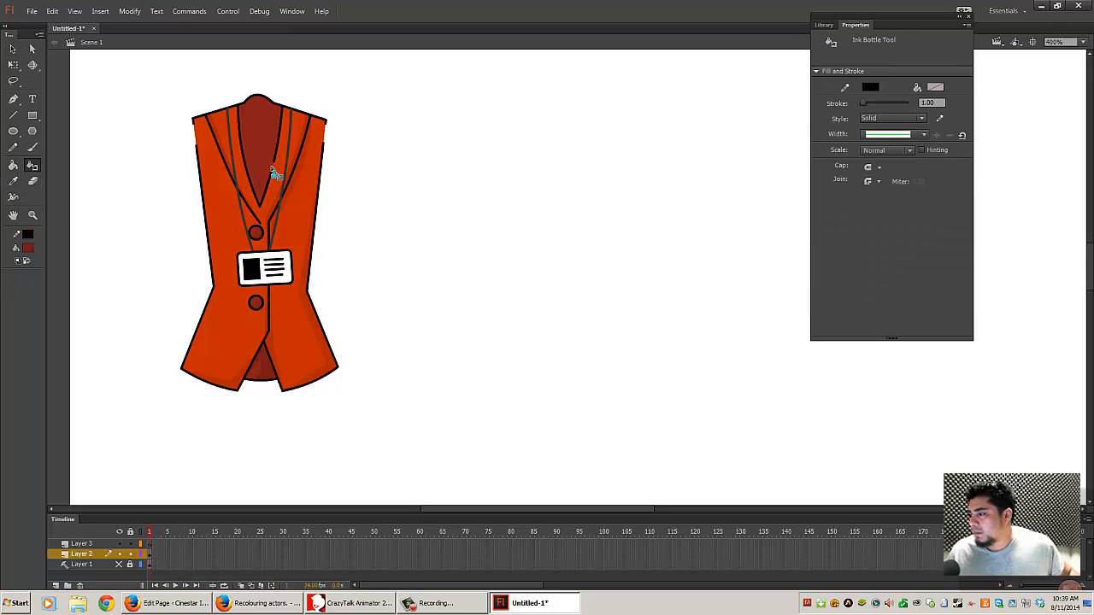
left_click(12, 48)
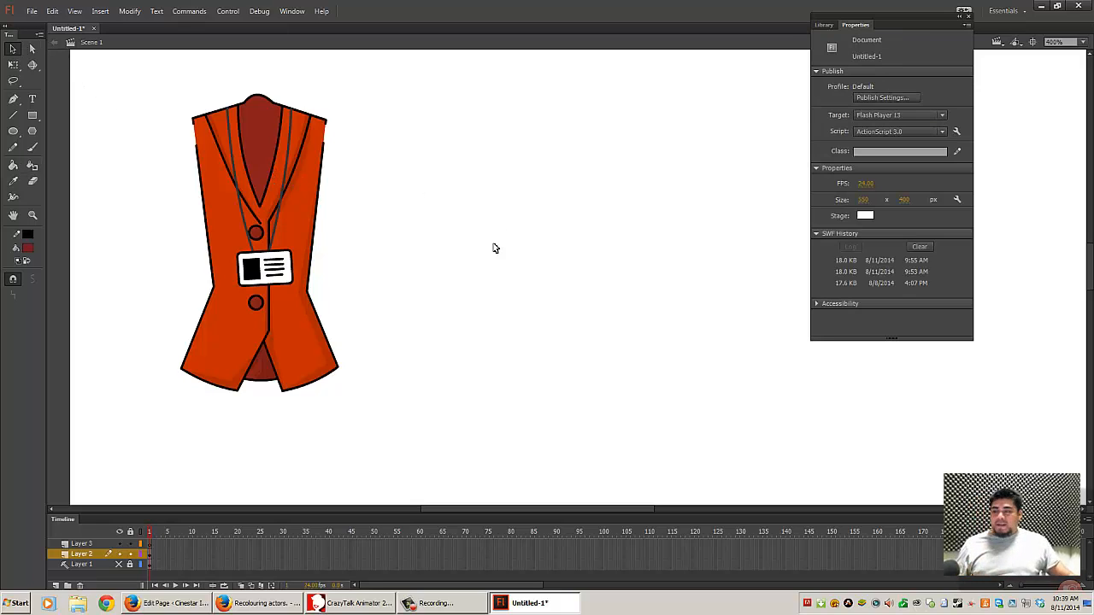
- Compare the traced front vest with the reference views on Layer 1 and hide that layer again
key("ctrl+minus")
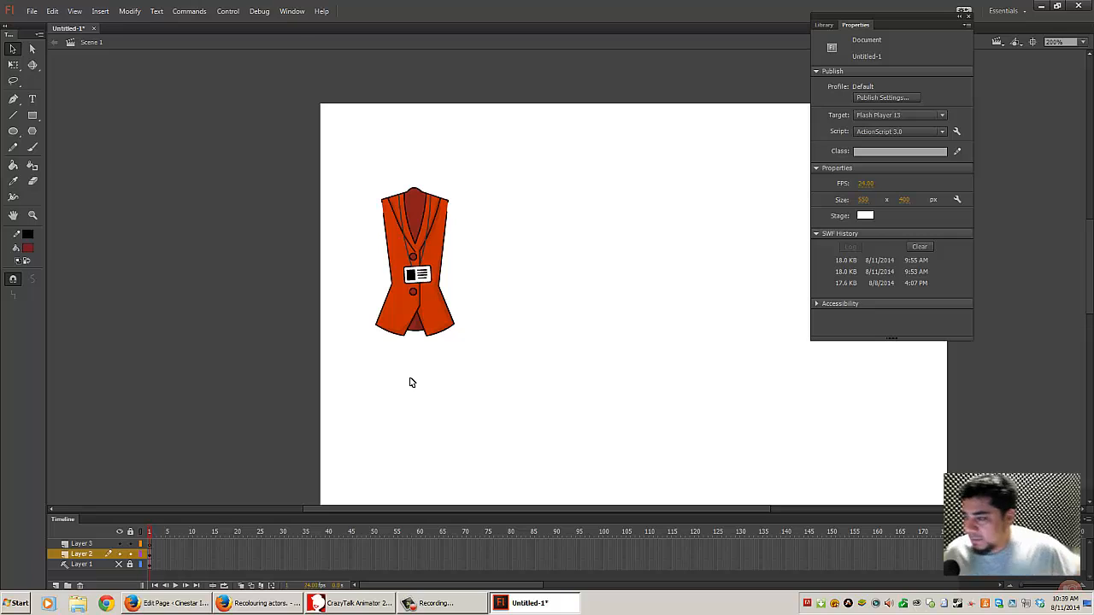
left_click(121, 564)
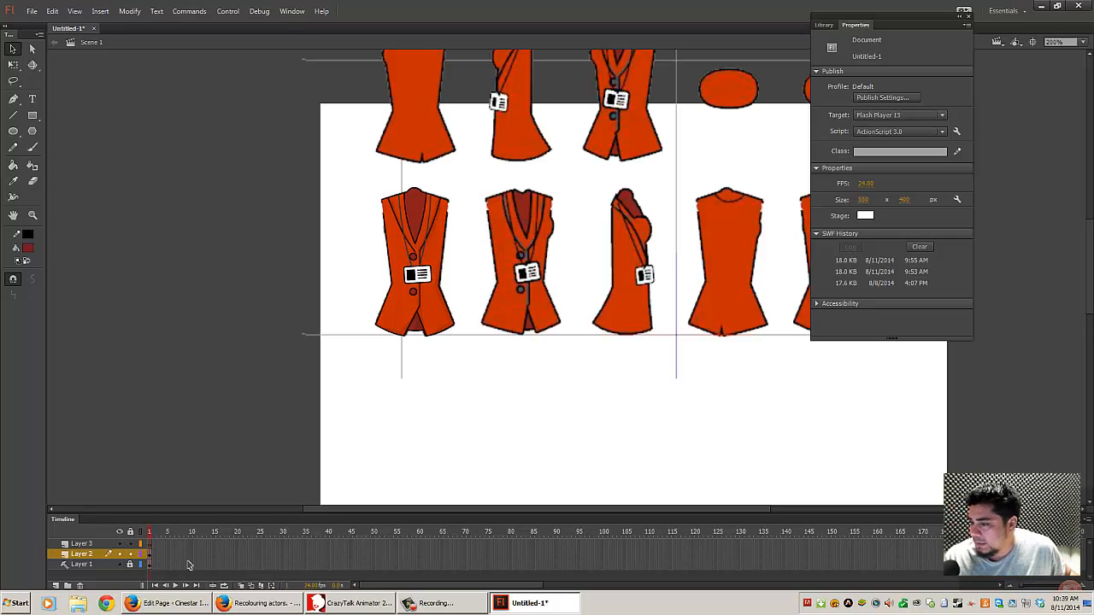
left_click_drag(655, 427, 505, 503)
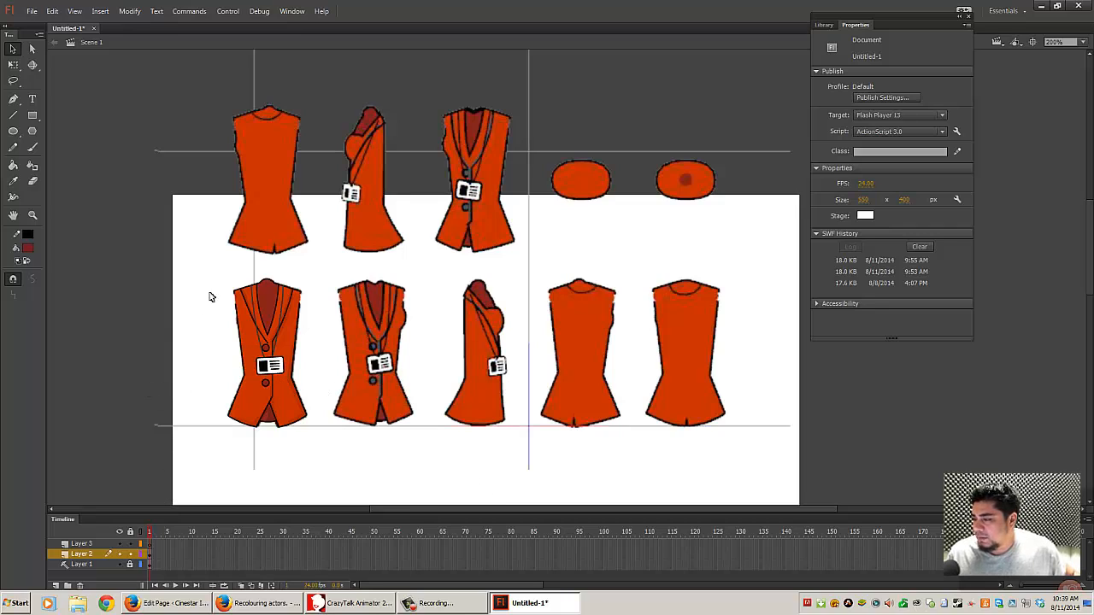
left_click_drag(195, 278, 317, 454)
right_click(292, 337)
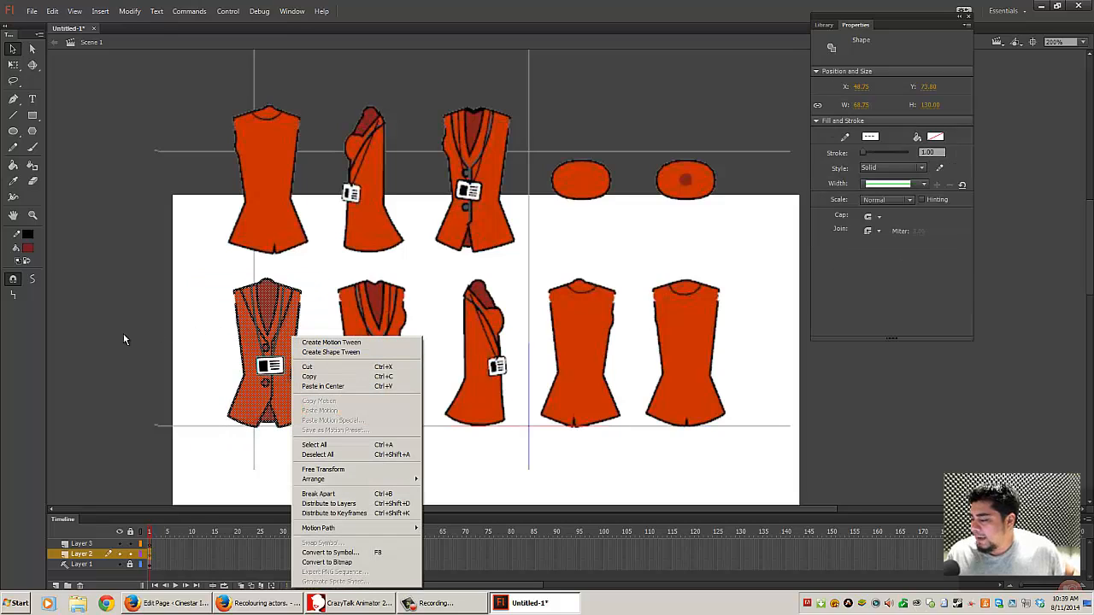
left_click(97, 563)
left_click(121, 562)
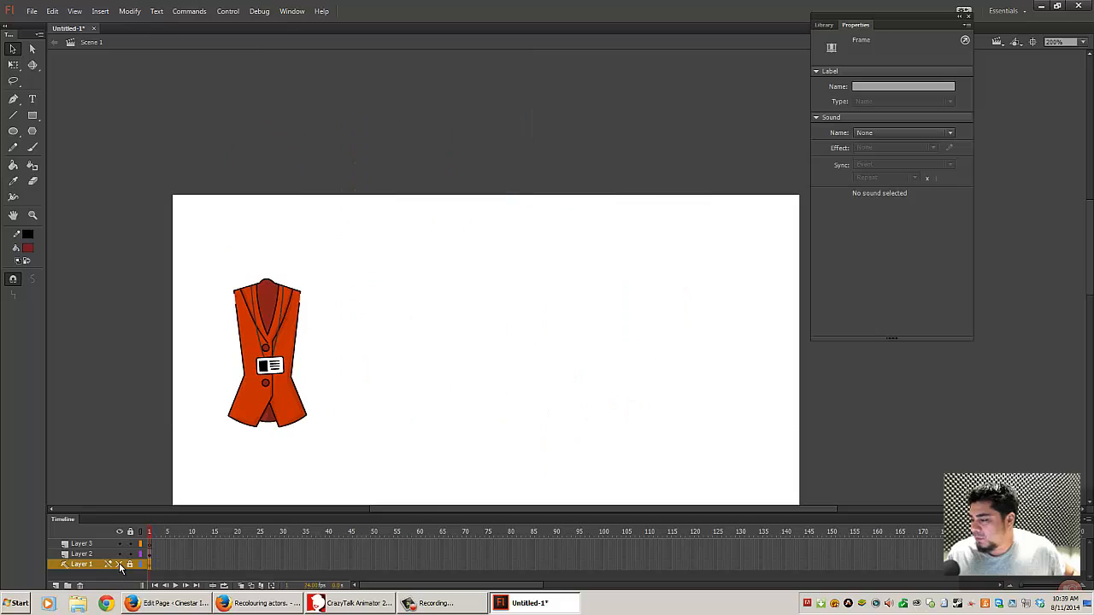
left_click(364, 423)
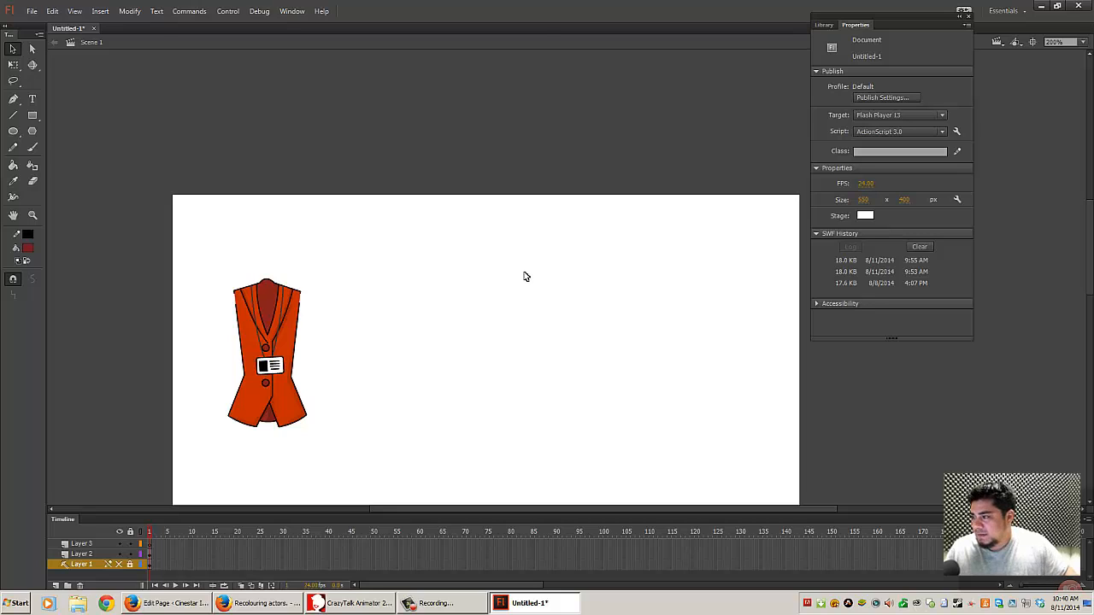
- Export the vest to the Desktop as an SWF movie named jacket-front and switch to CrazyTalk Animator 2
key("ctrl+alt+shift+s")
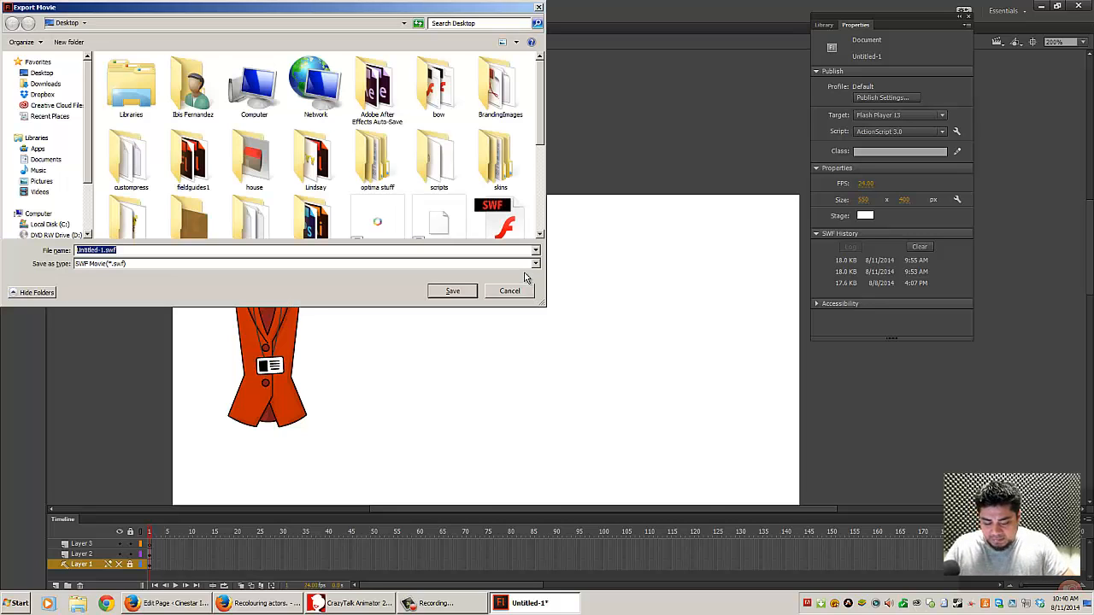
type("jacket-front")
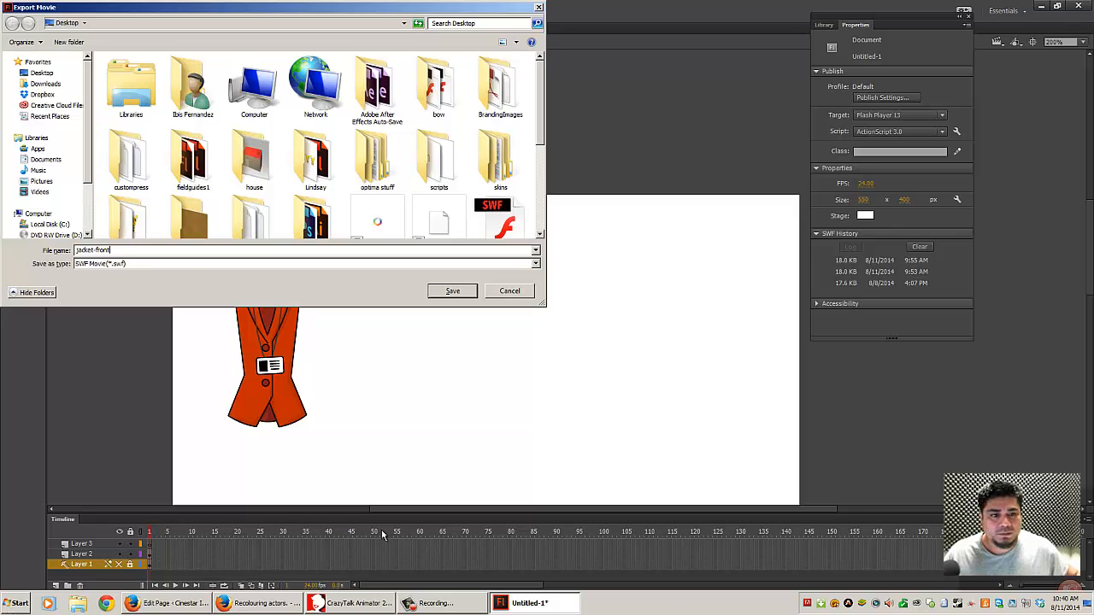
key("Return")
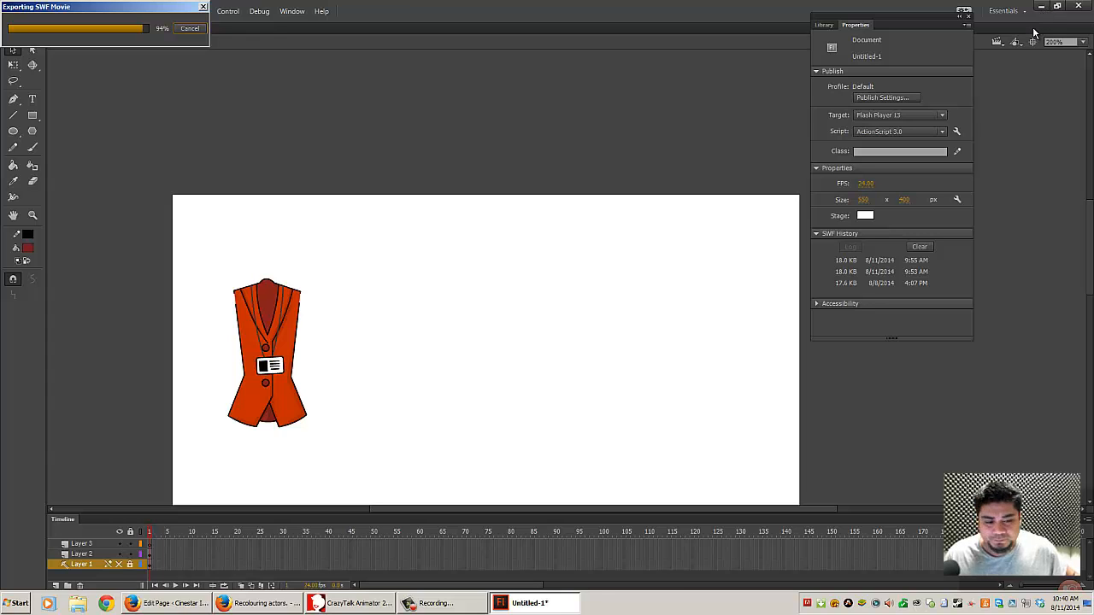
left_click(389, 605)
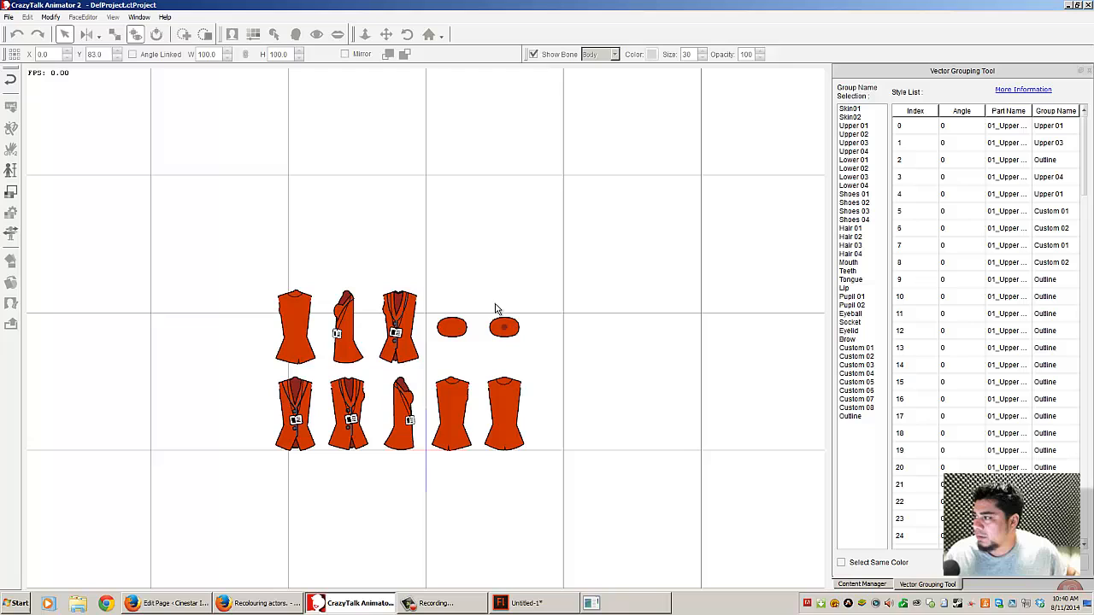
- Return to the stage, select the female character in the red jacket and open her in Composer mode
left_click(14, 82)
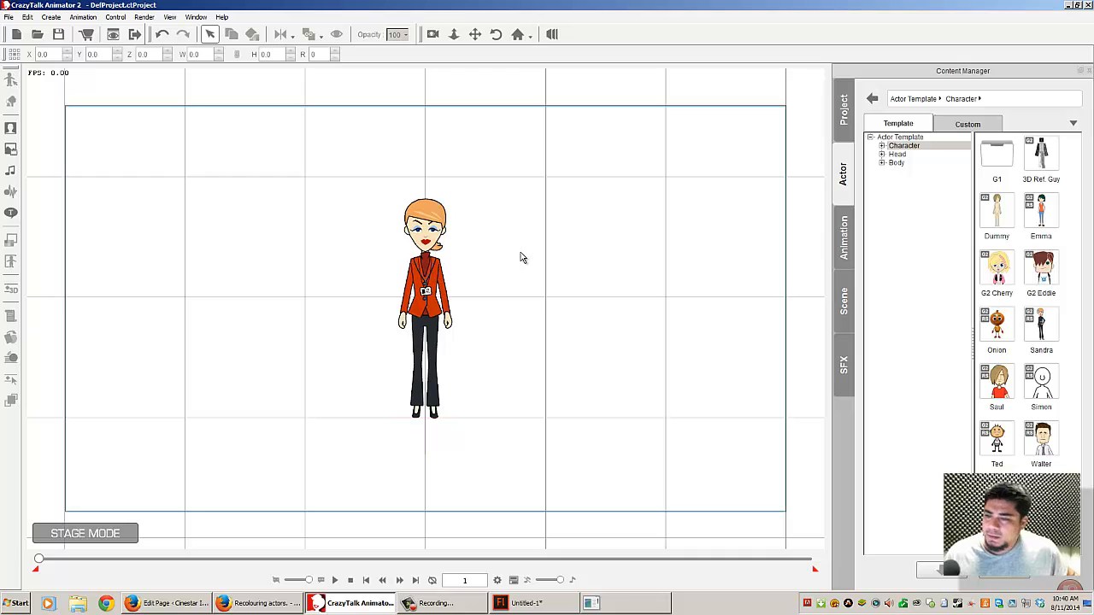
left_click(434, 309)
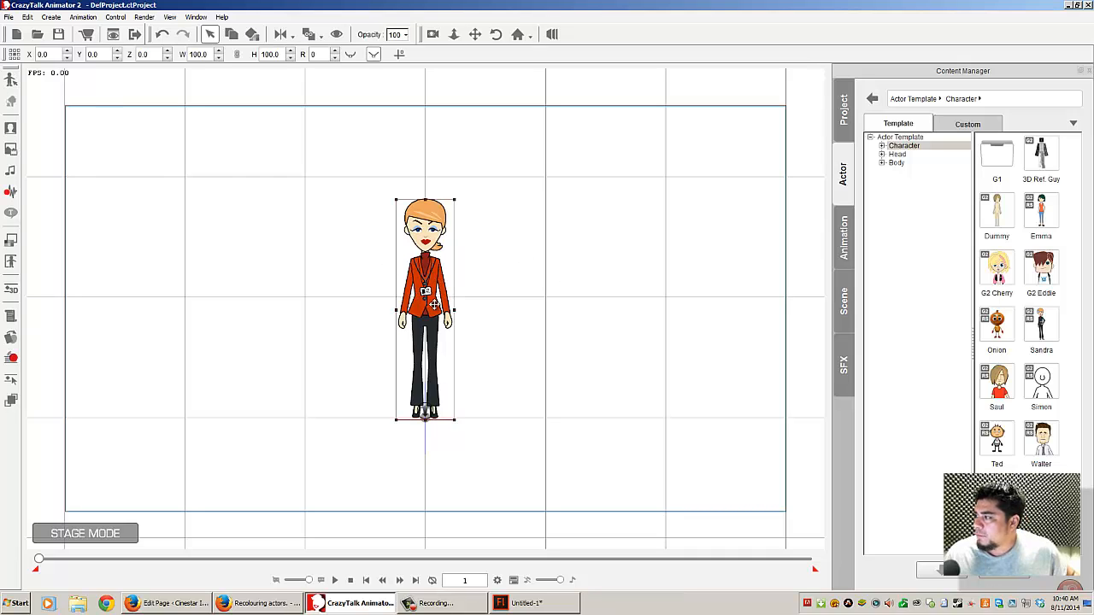
left_click(11, 79)
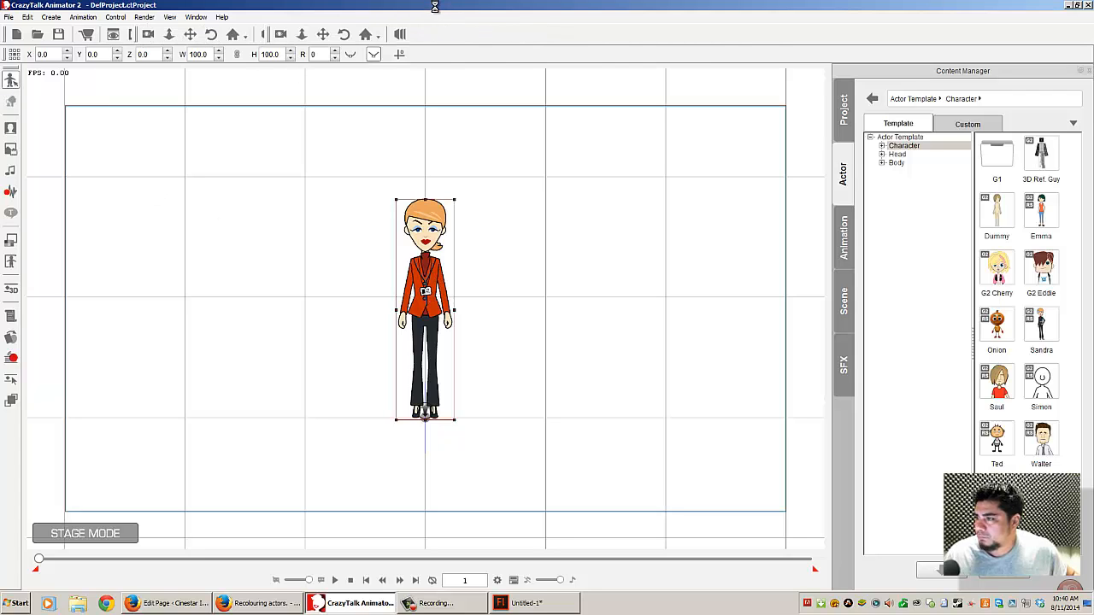
- Restore the CrazyTalk Animator window to a smaller size, minimize Flash and place the window beside jacket-front.swf on the desktop
double_click(437, 5)
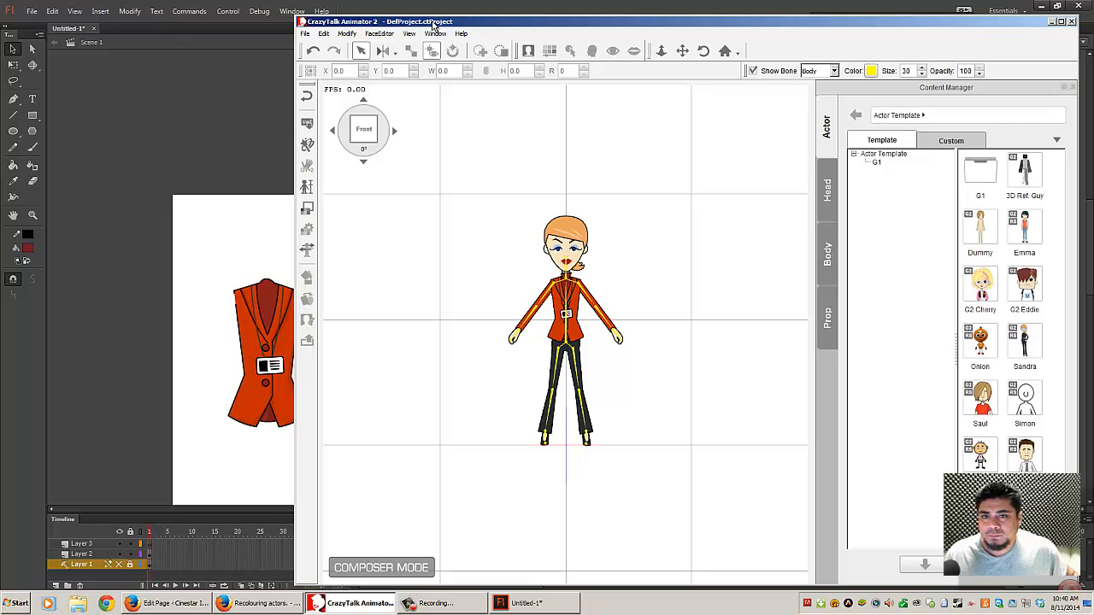
left_click_drag(433, 24, 588, 32)
left_click(1041, 6)
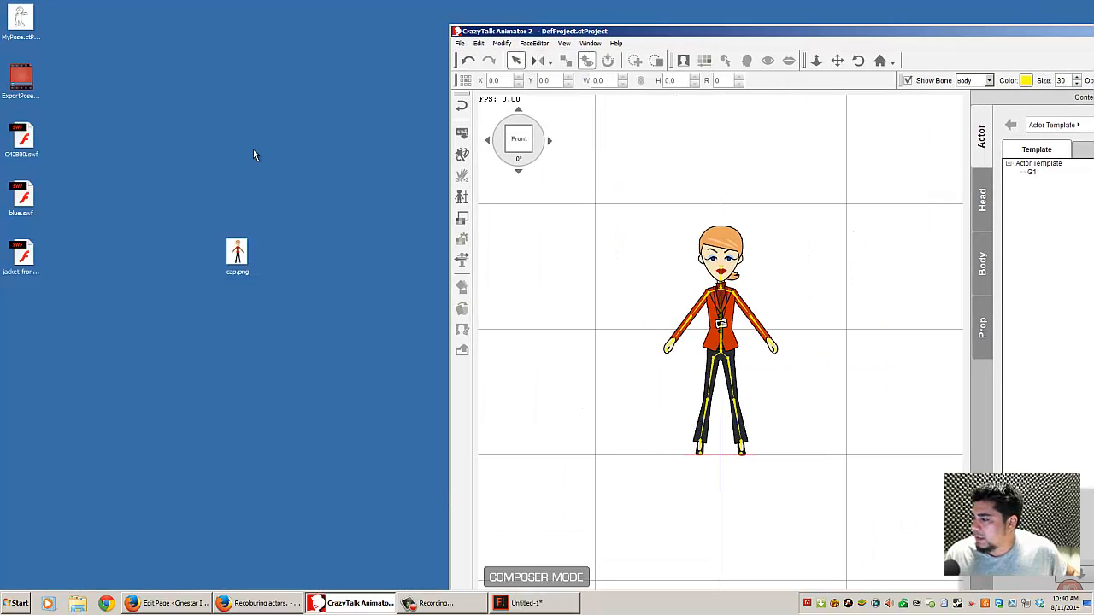
left_click(229, 270)
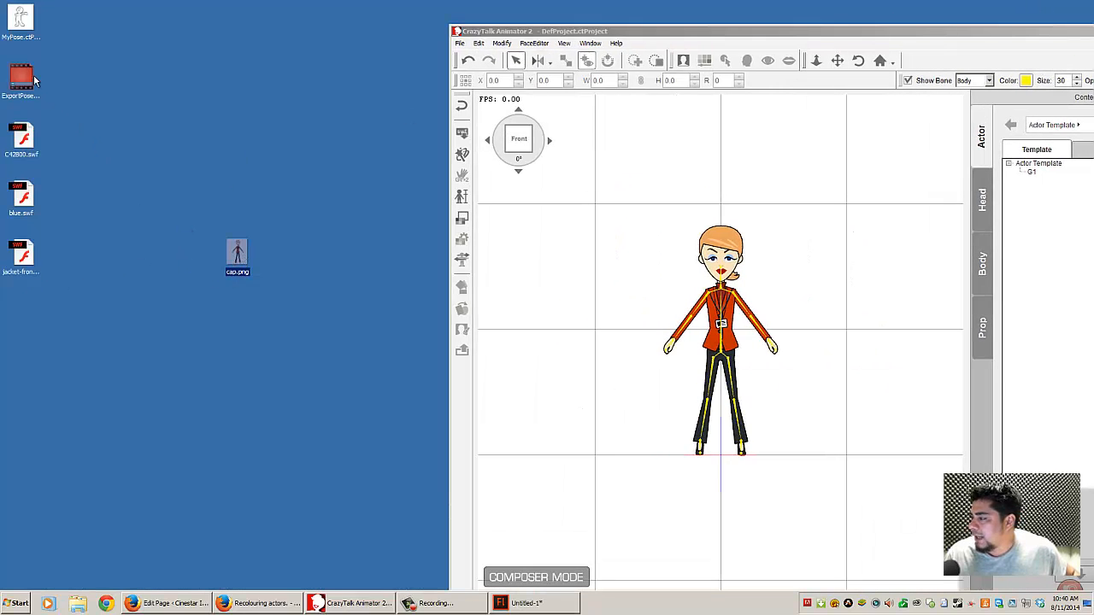
left_click(22, 261)
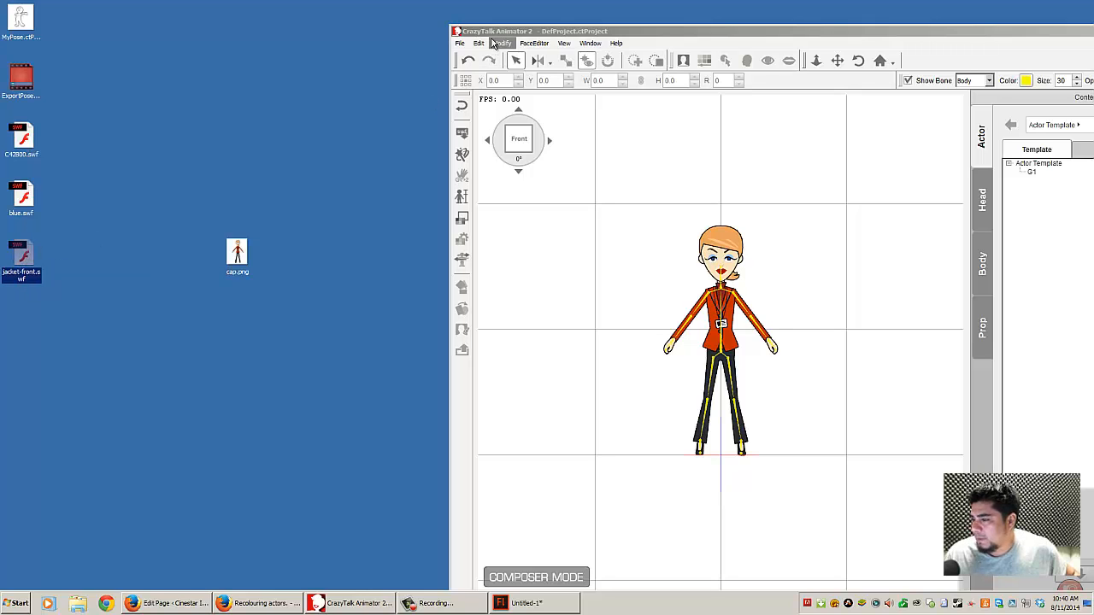
left_click_drag(504, 32, 202, 18)
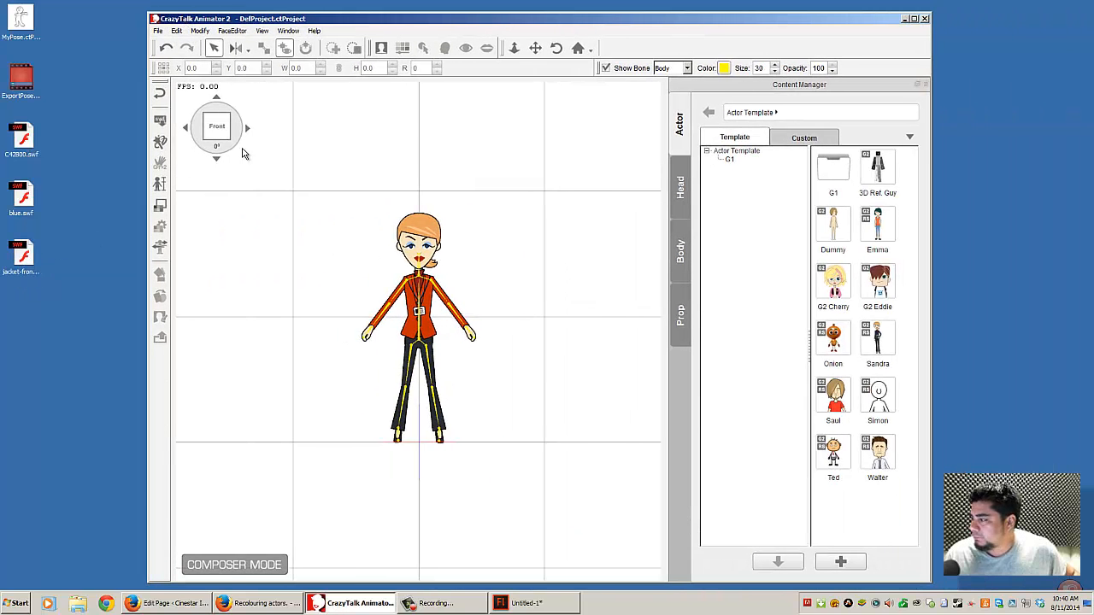
- Import jacket-front.swf from the desktop onto the character's upper torso, accepting the unsupported SWF tags, and maximize the window
left_click(23, 253)
left_click(347, 310)
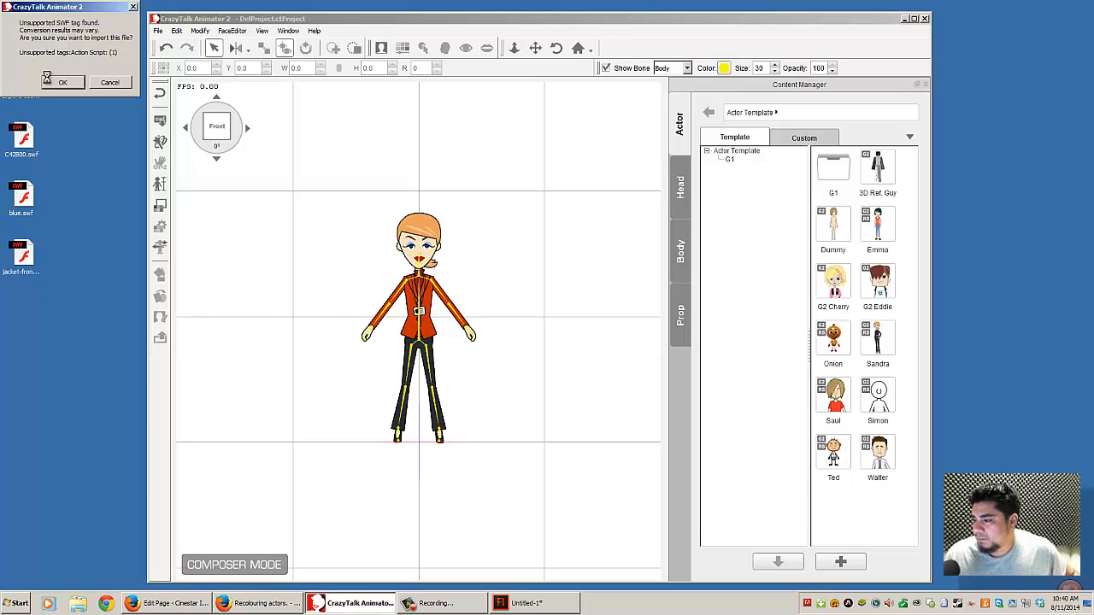
left_click(49, 83)
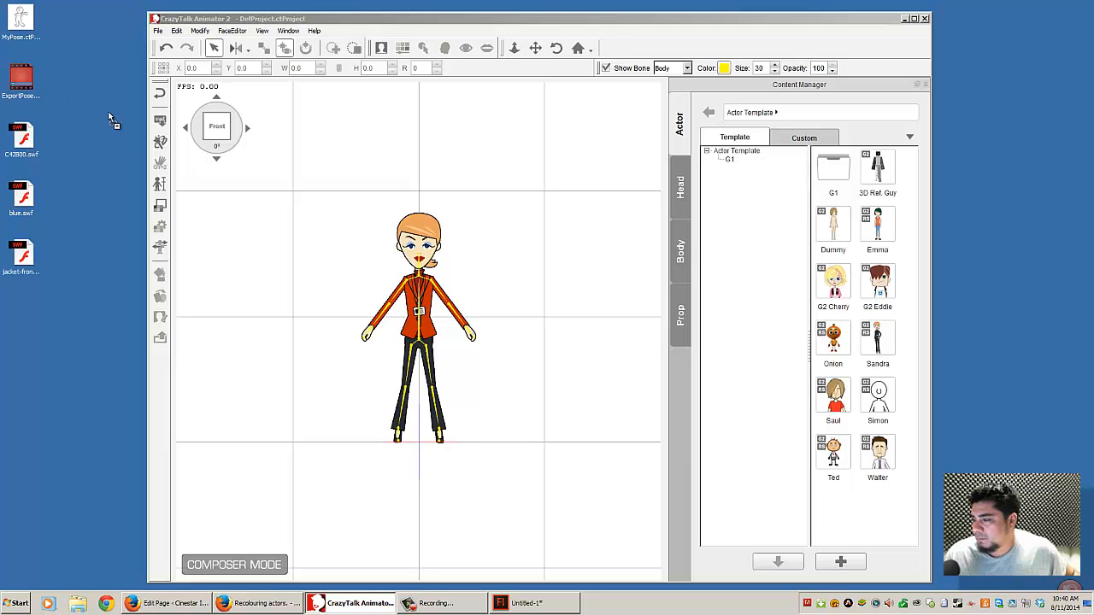
double_click(539, 19)
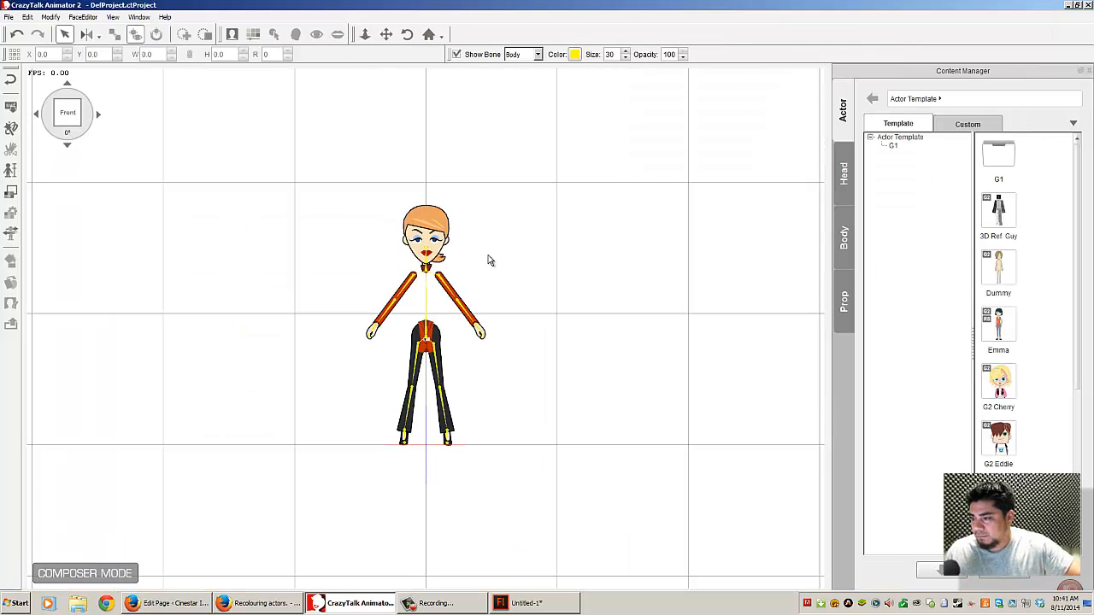
- Fit the jacket-front sprite over the upper torso at X 0.4, Y 109.9, with width and height at 203.7
left_click(432, 329)
left_click(433, 330)
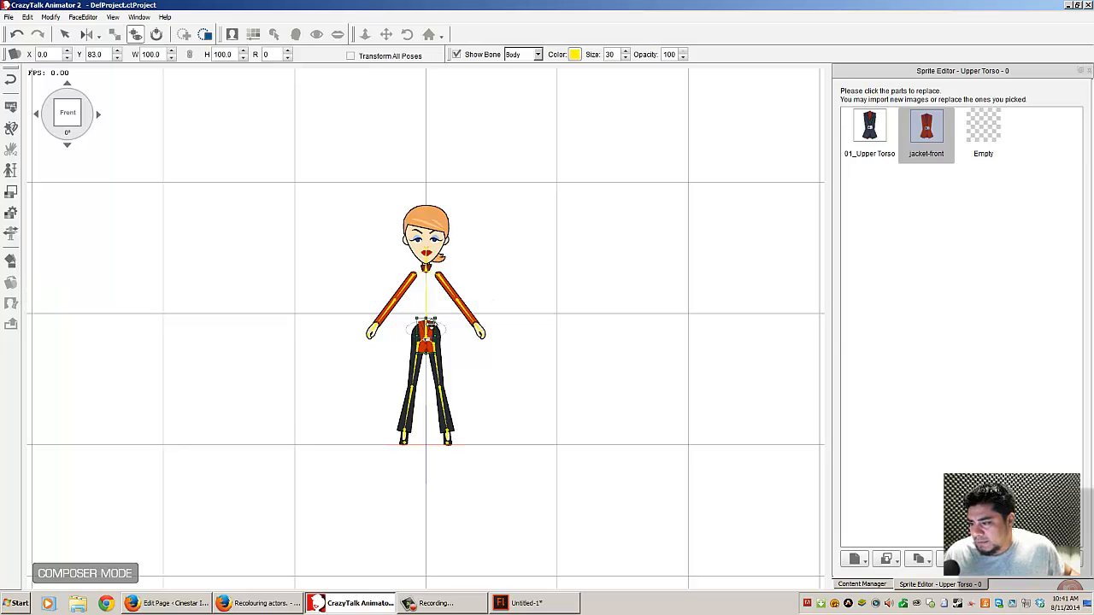
left_click_drag(431, 325, 432, 301)
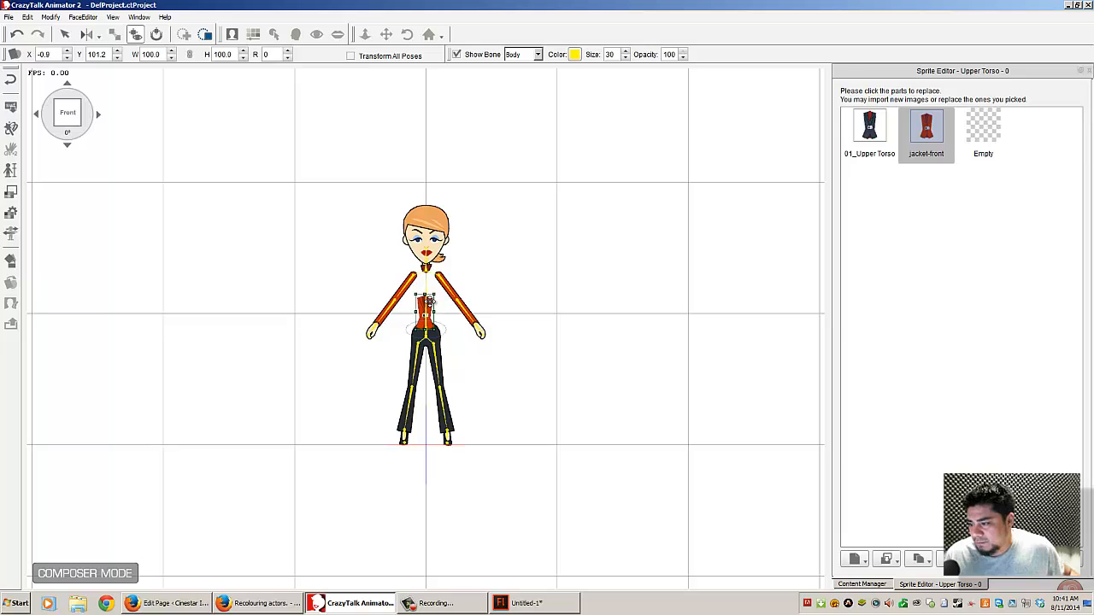
mouse_move(438, 293)
left_mouse_down()
mouse_move(448, 262)
mouse_move(437, 293)
mouse_move(438, 283)
left_mouse_up()
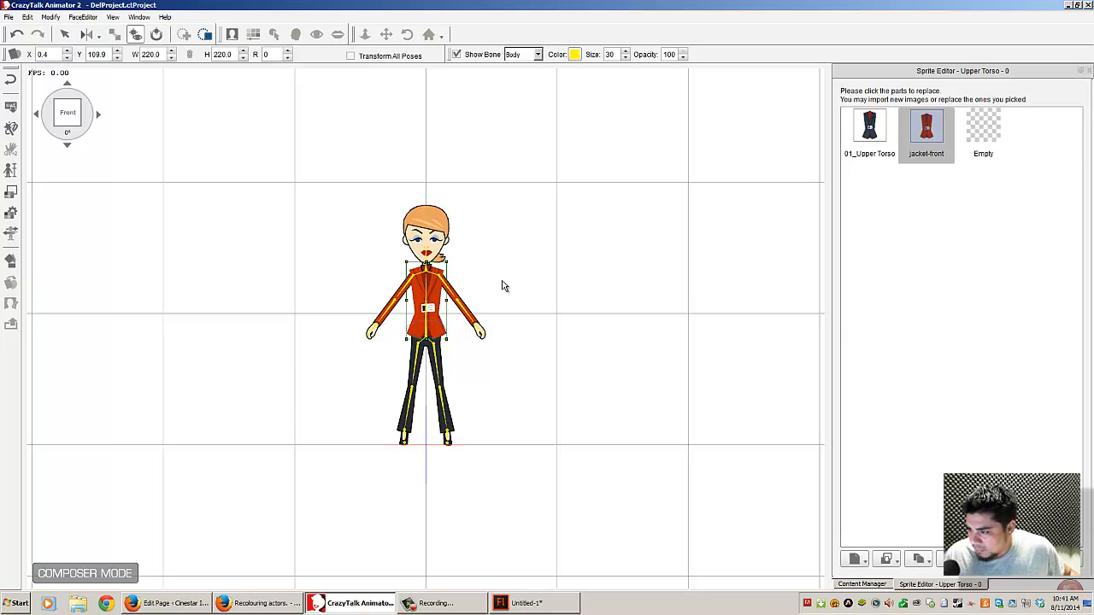
left_click_drag(448, 259, 449, 263)
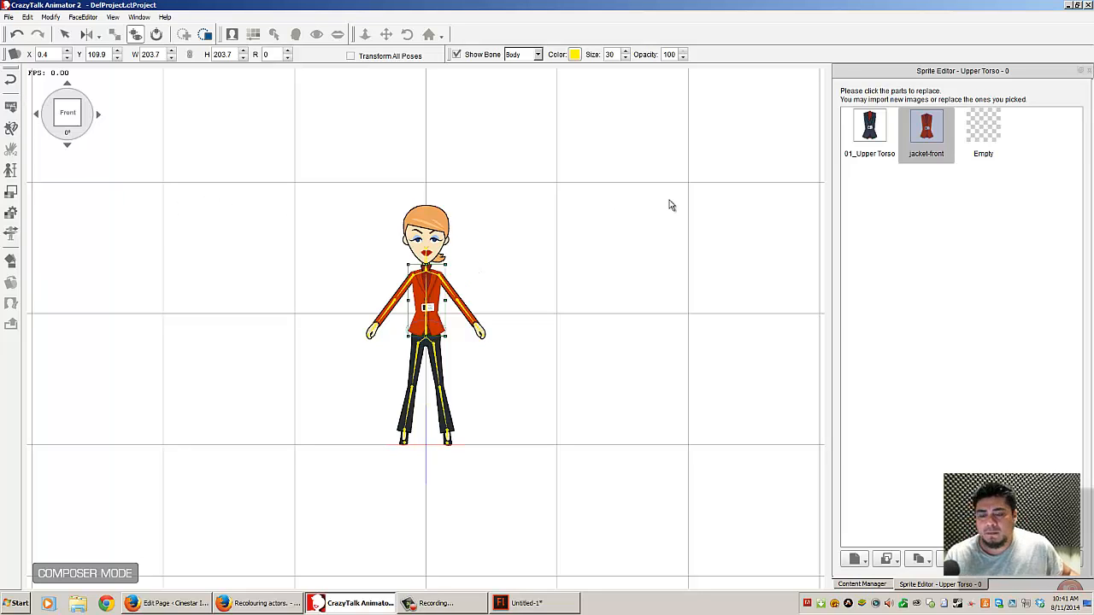
- Alternate between the 01_Upper Torso and jacket-front sprites to compare their position and size
left_click(869, 130)
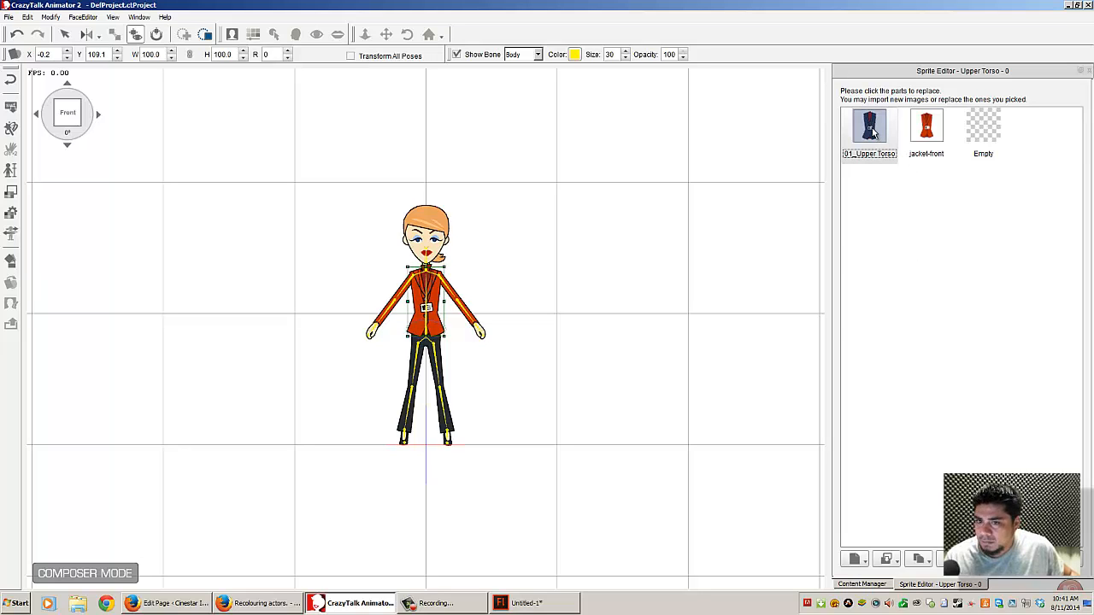
left_click(935, 134)
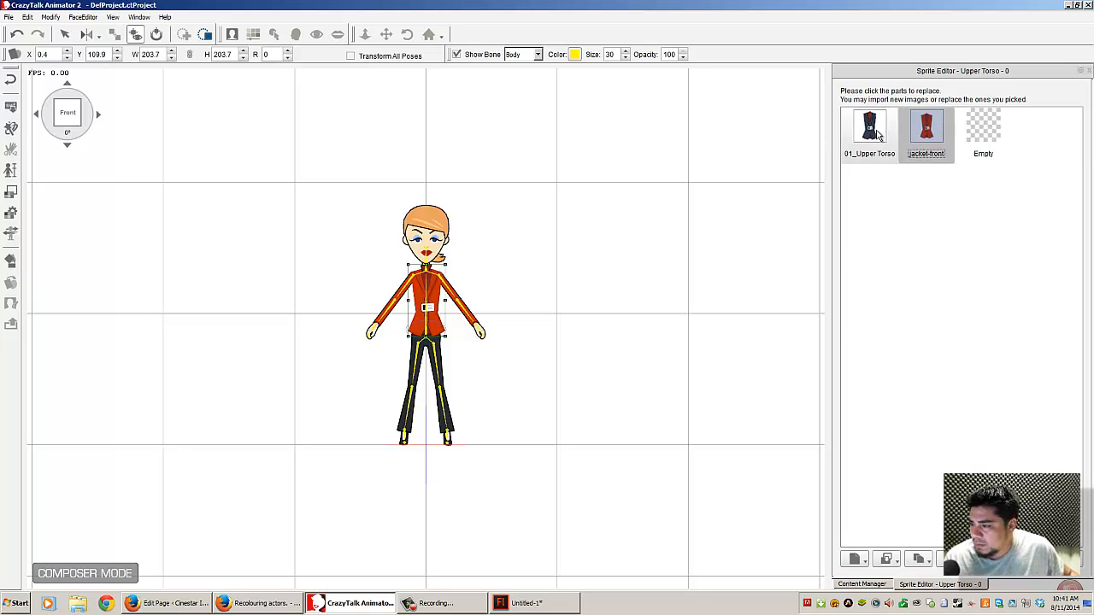
left_click(880, 134)
left_click(926, 130)
left_click(880, 130)
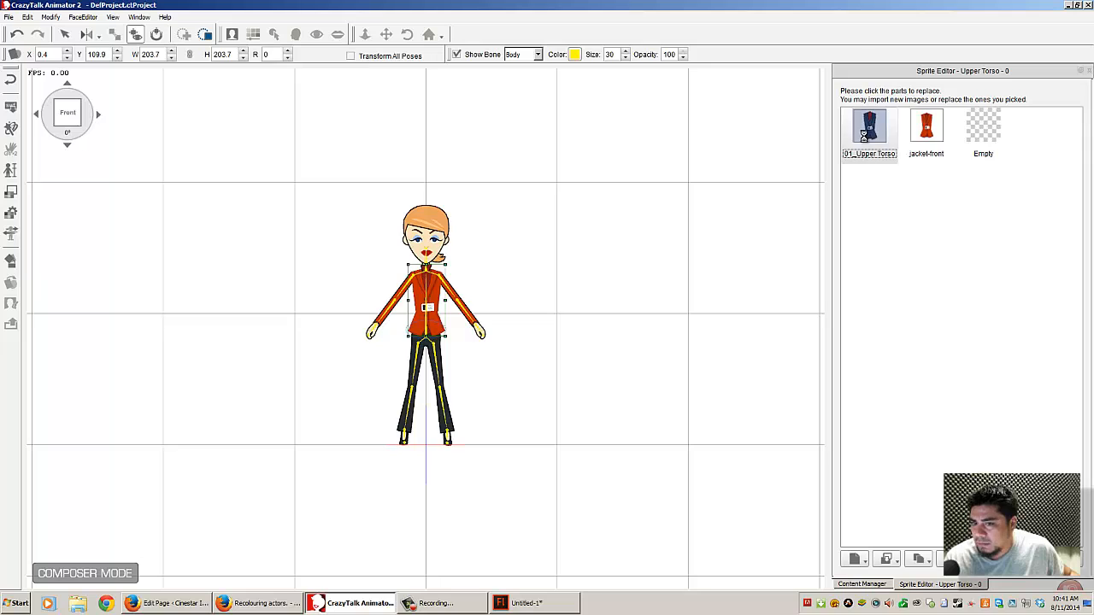
left_click(916, 136)
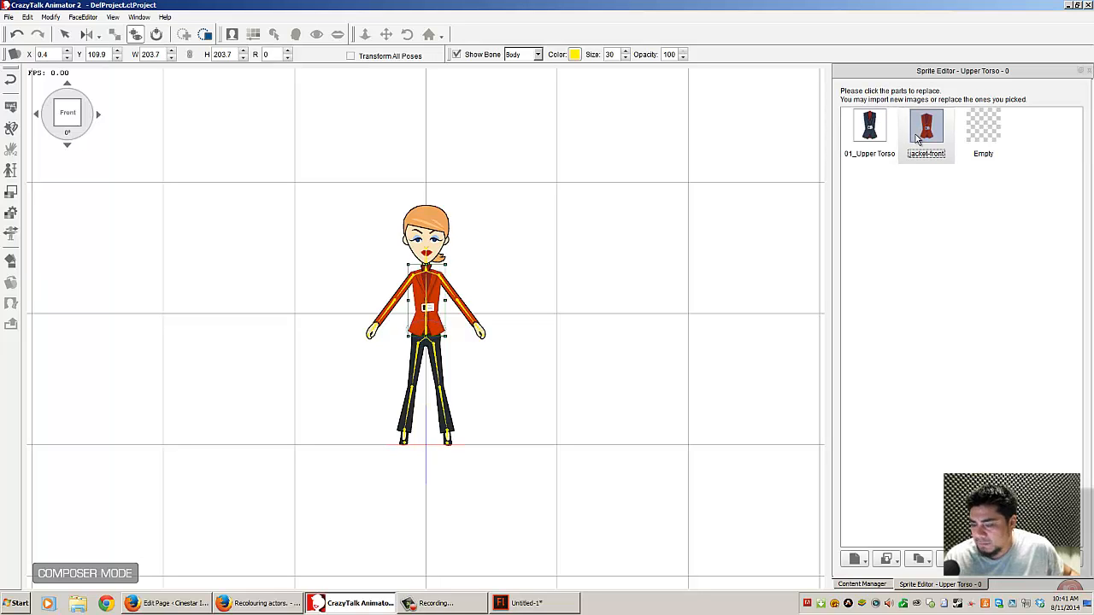
key("Left")
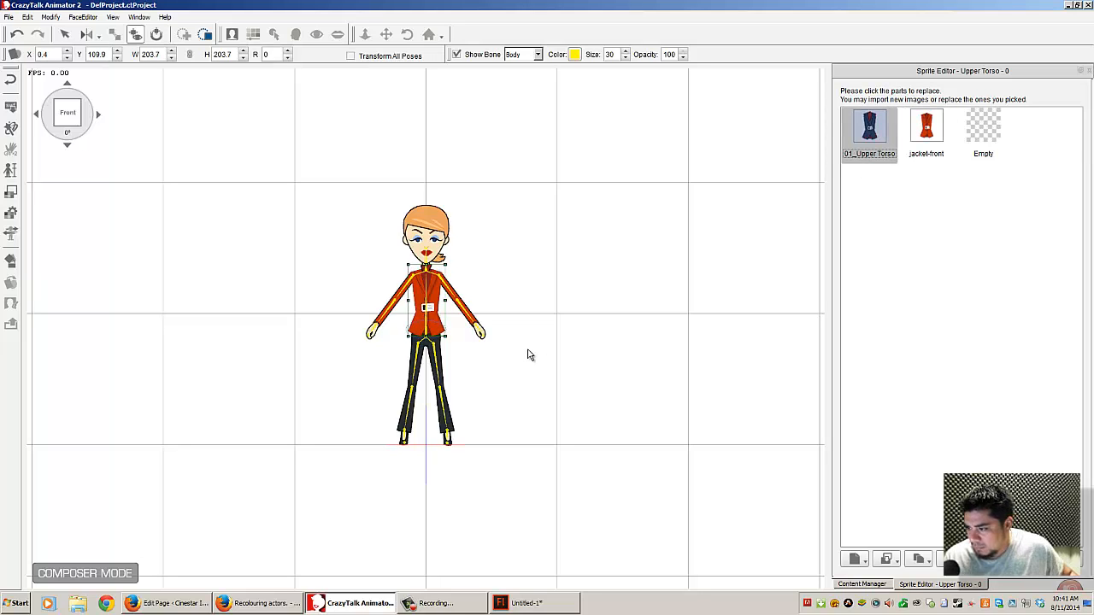
- Move the jacket-front sprite to X 0.0, Y 110.8 and compare it again with the 01_Upper Torso sprite
left_click(436, 285)
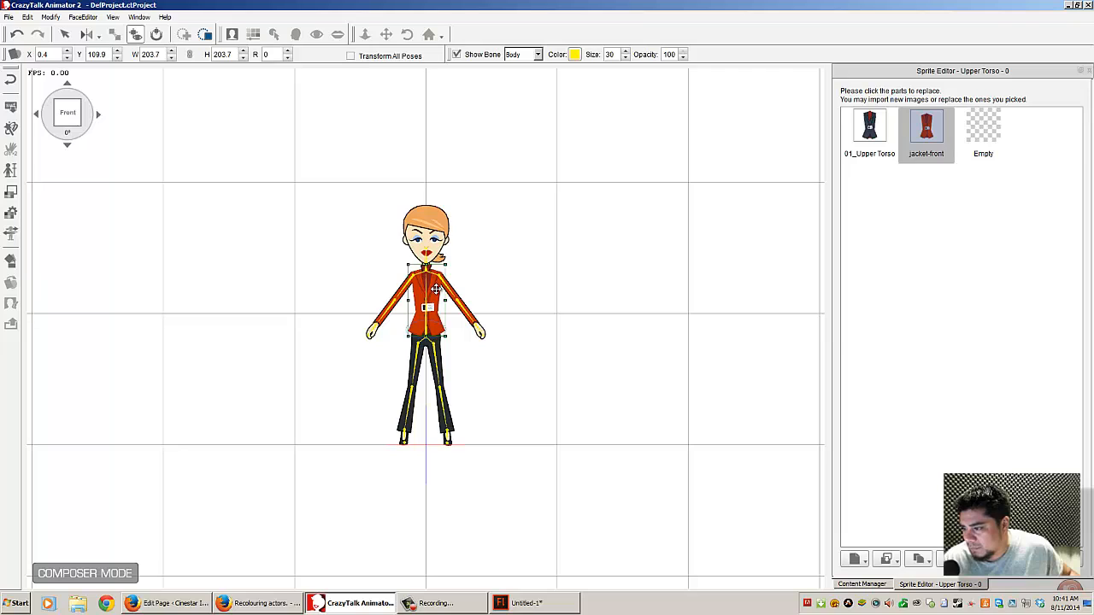
left_click_drag(436, 289, 436, 289)
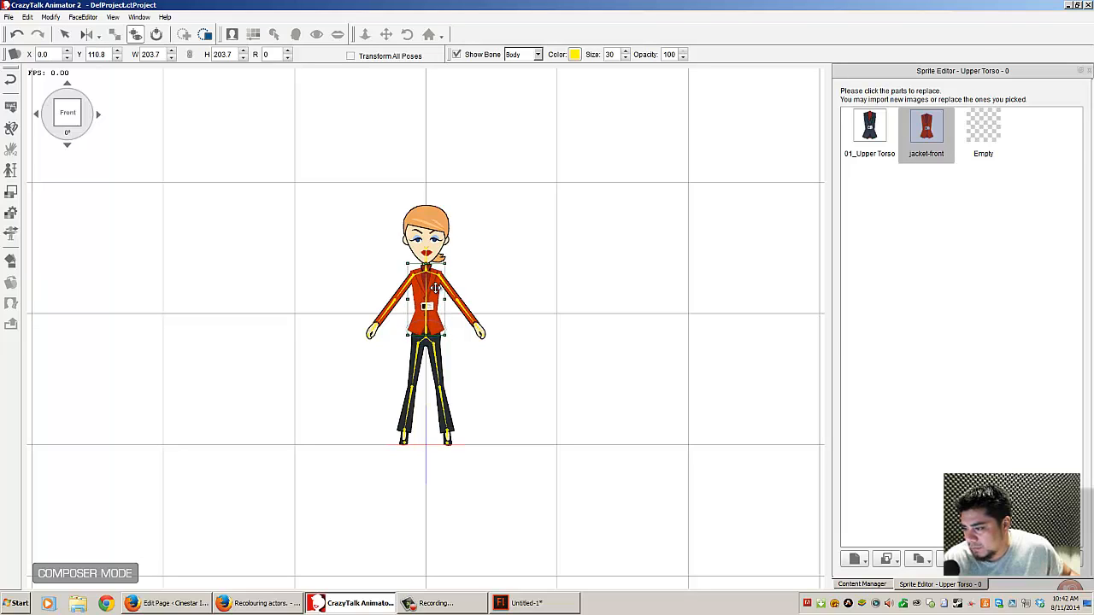
left_click(869, 129)
left_click(926, 128)
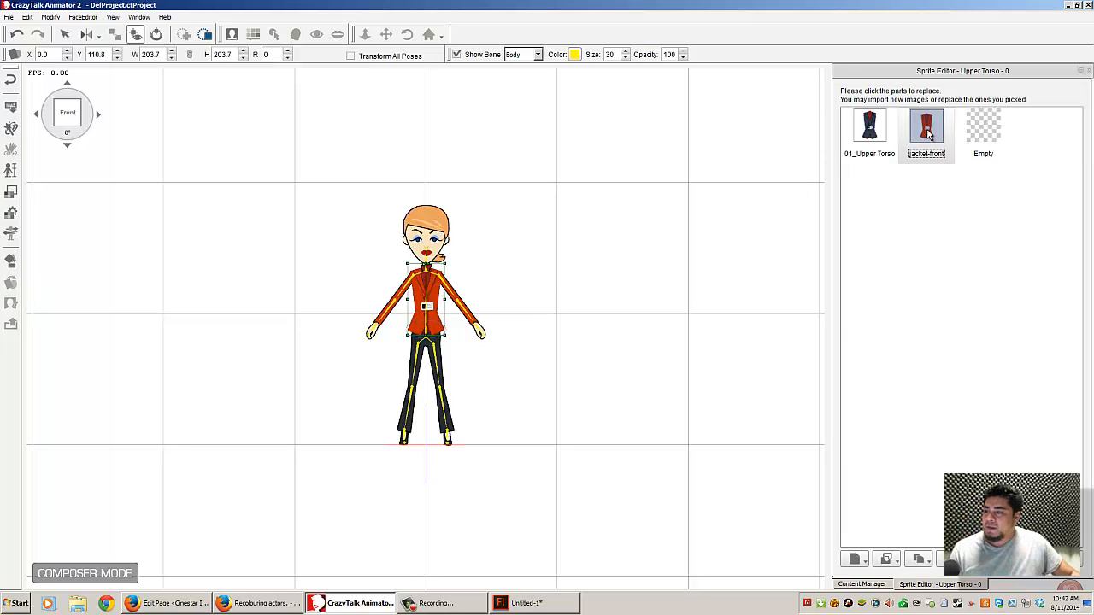
left_click(875, 132)
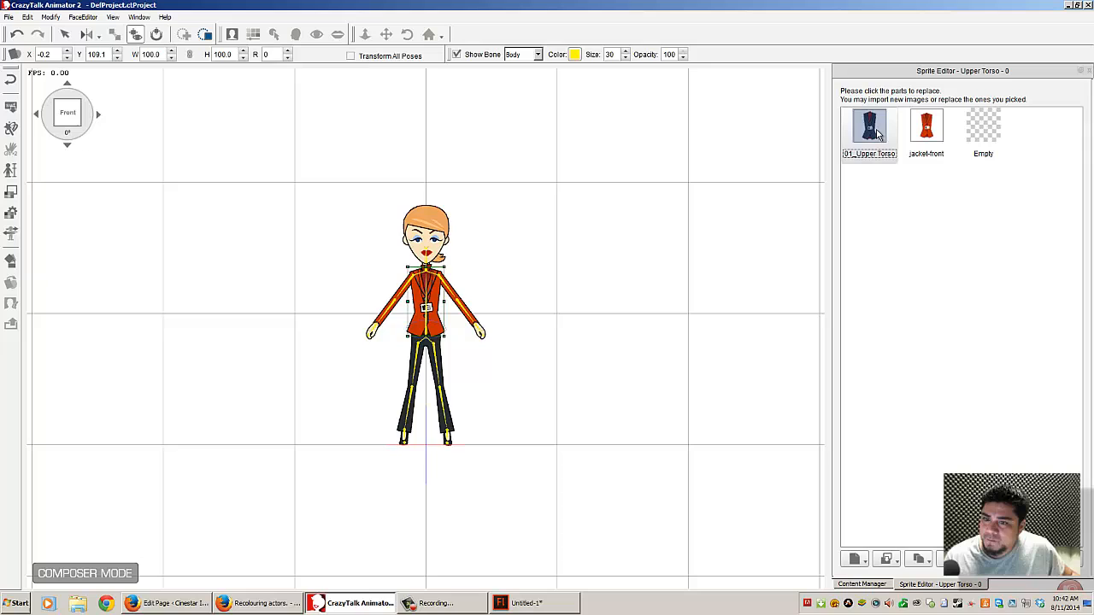
left_click(923, 135)
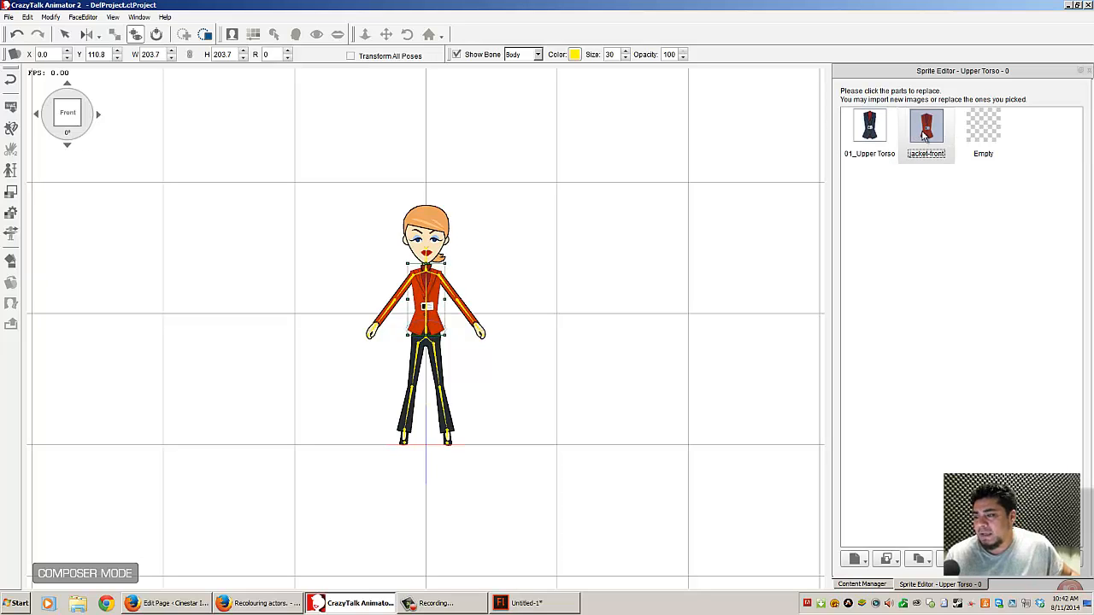
- Close the Sprite Editor and deselect the upper torso
left_click(504, 289)
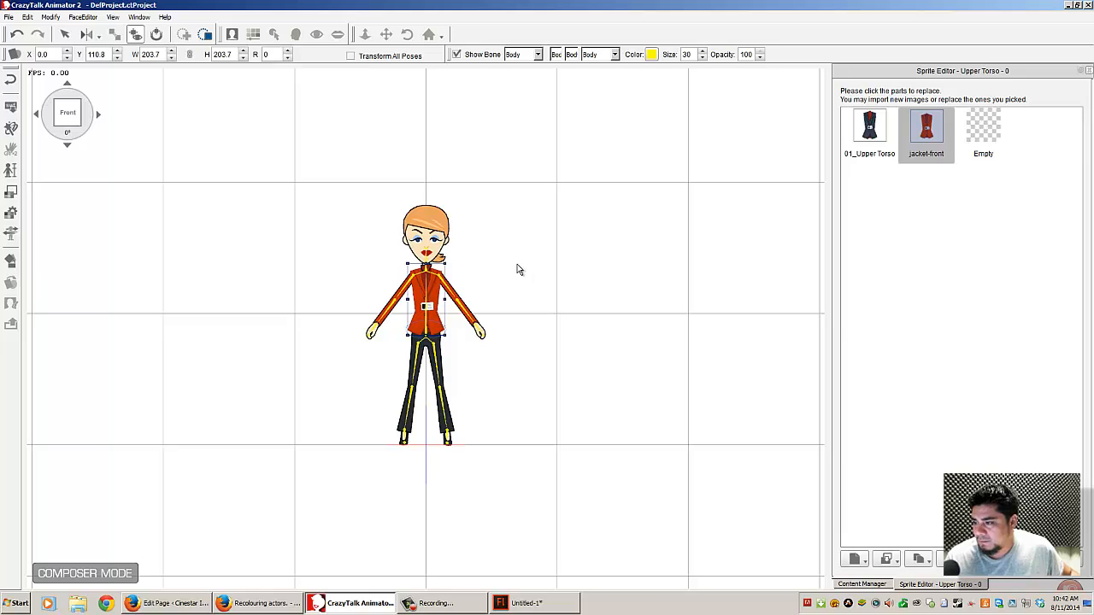
left_click(450, 259)
left_click(433, 287)
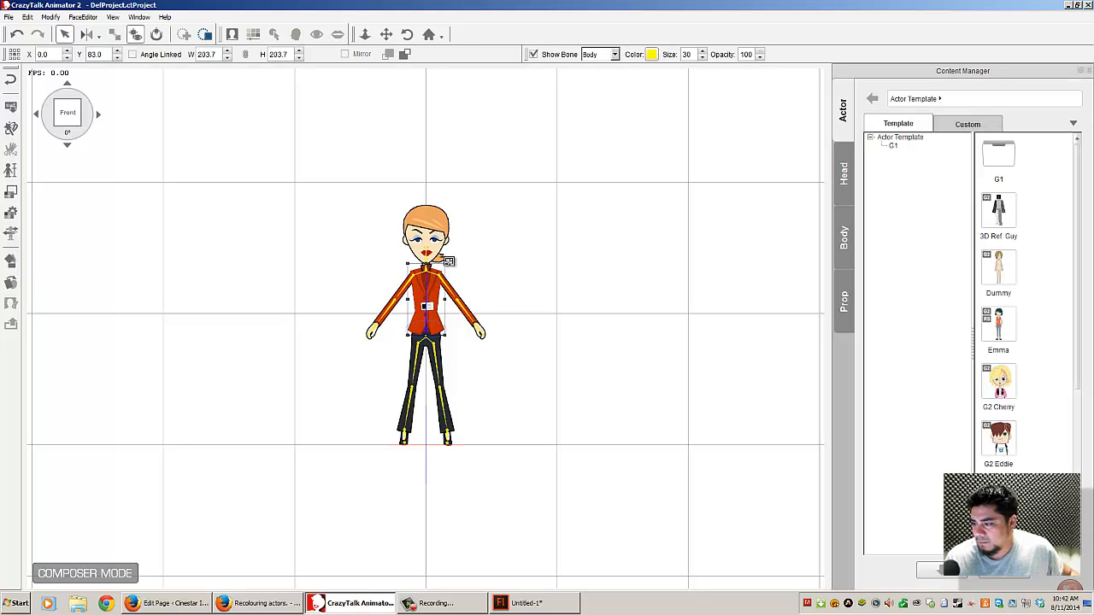
left_click_drag(444, 261, 457, 280)
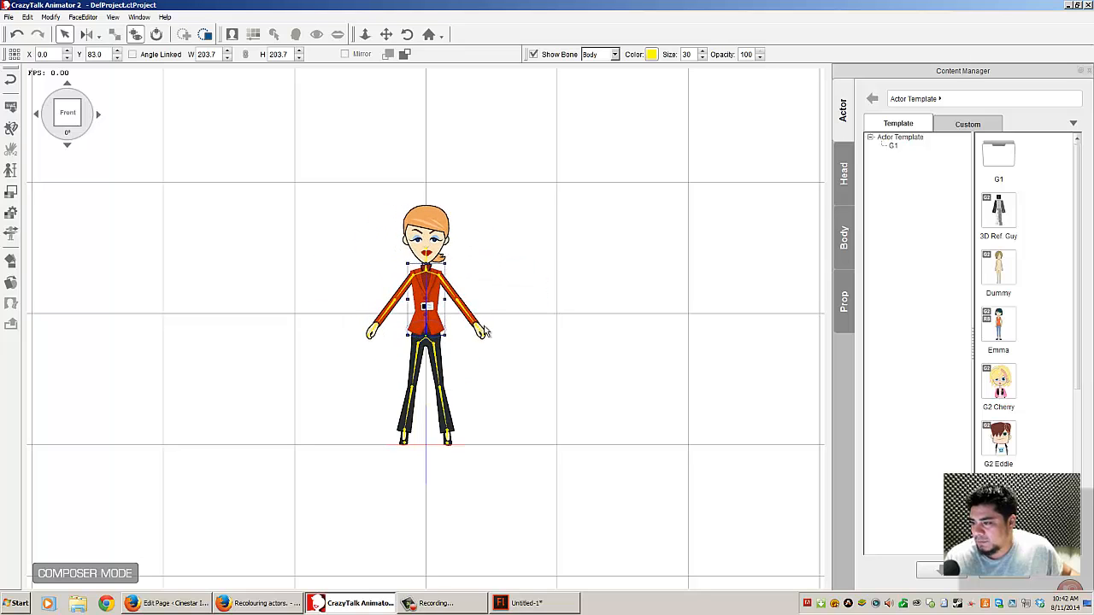
left_click(478, 291)
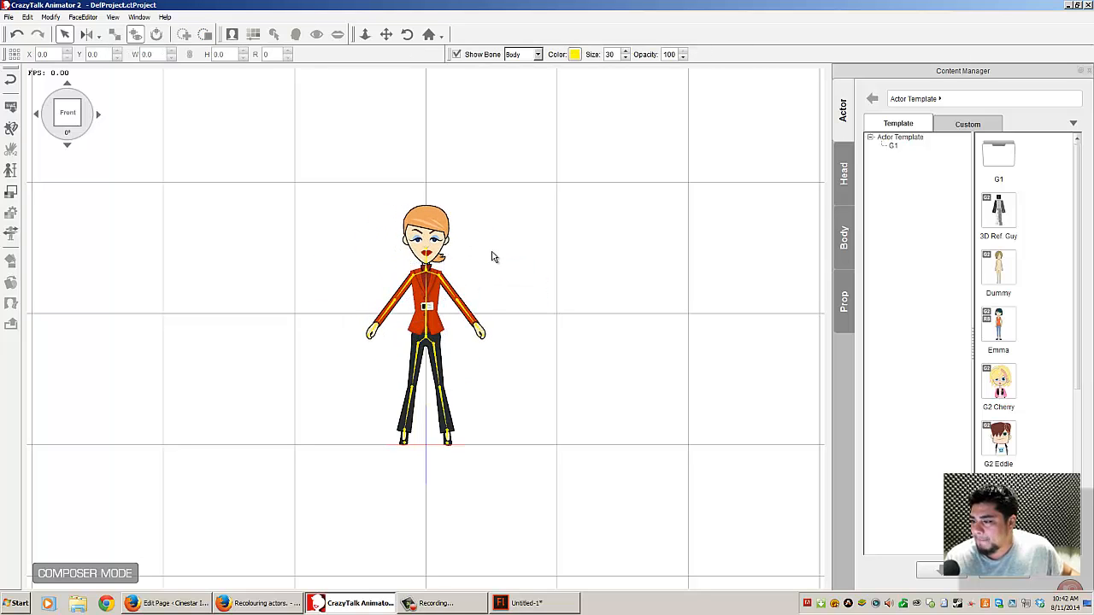
- Examine the new jacket's outline up close on the character and check the stroke settings of the vest outline in Flash
scroll(491, 256, "up", 5)
scroll(492, 257, "up", 4)
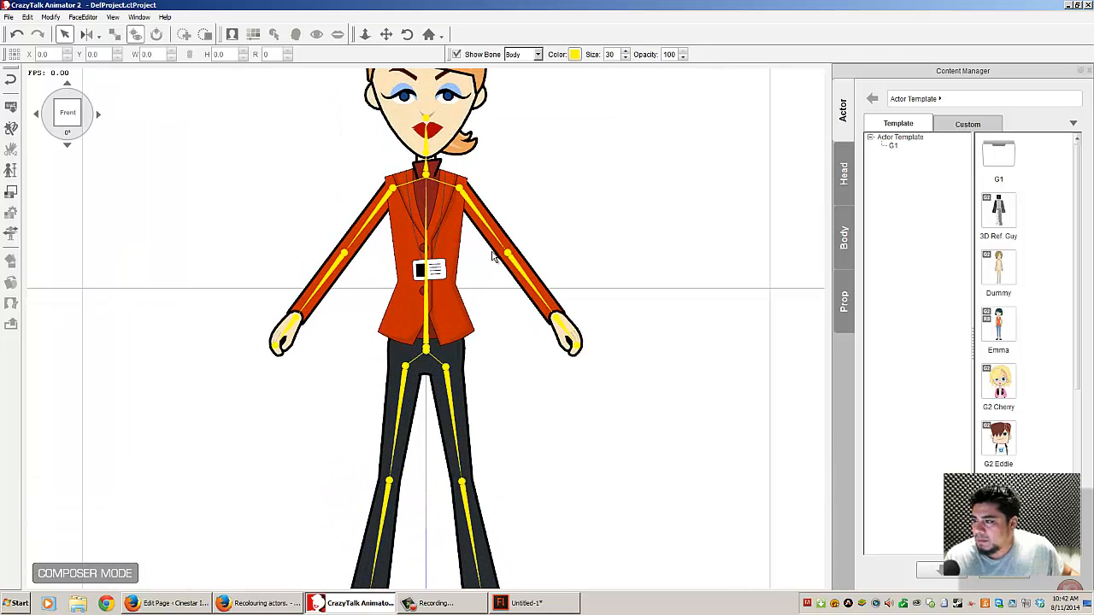
scroll(491, 257, "down", 1)
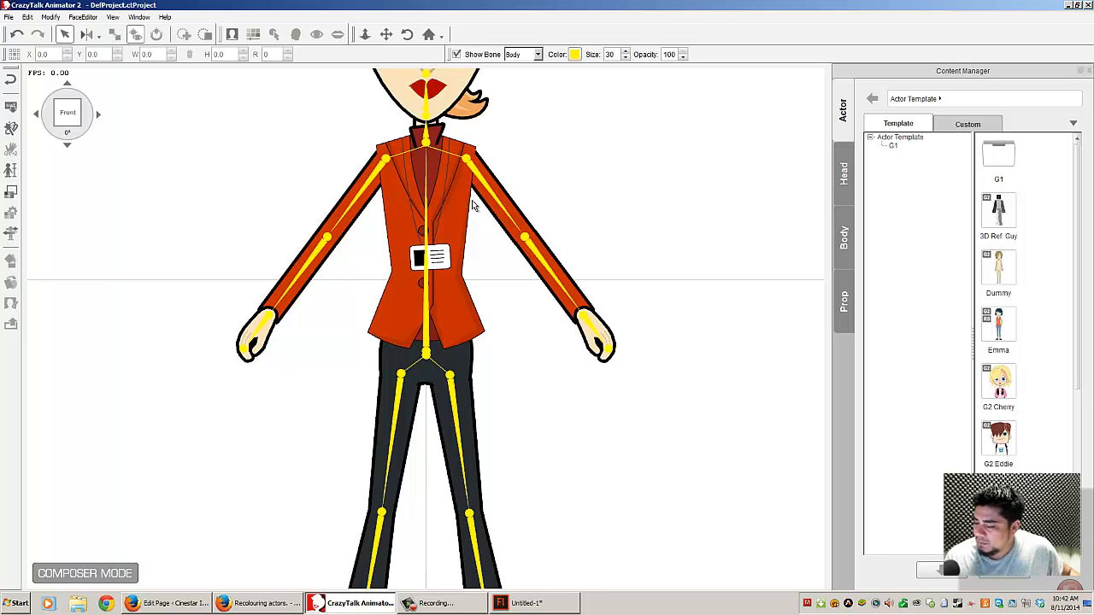
left_click(538, 602)
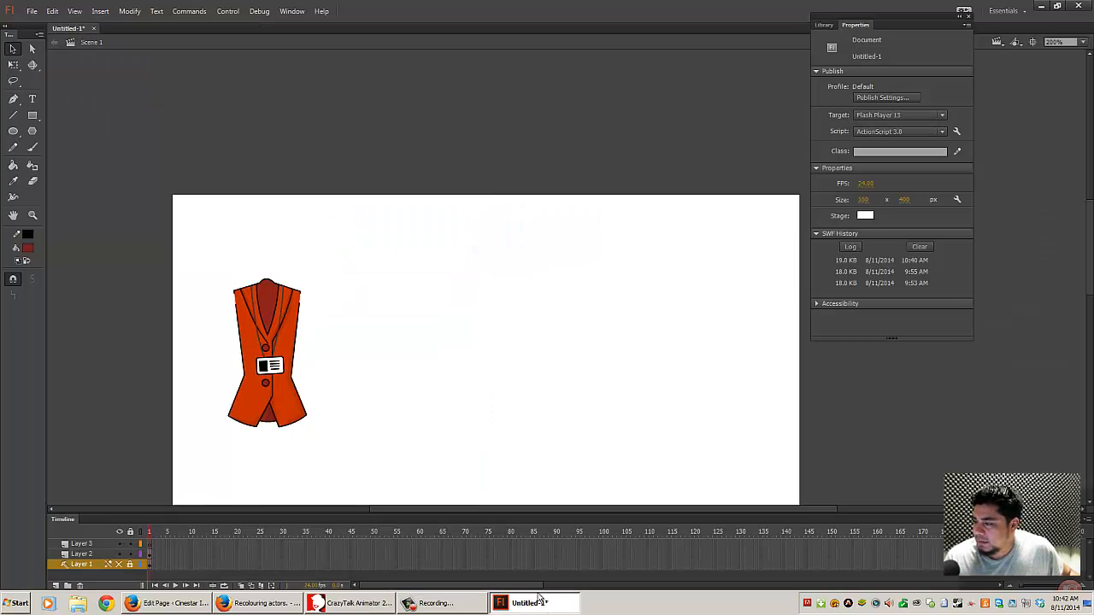
left_click(304, 297)
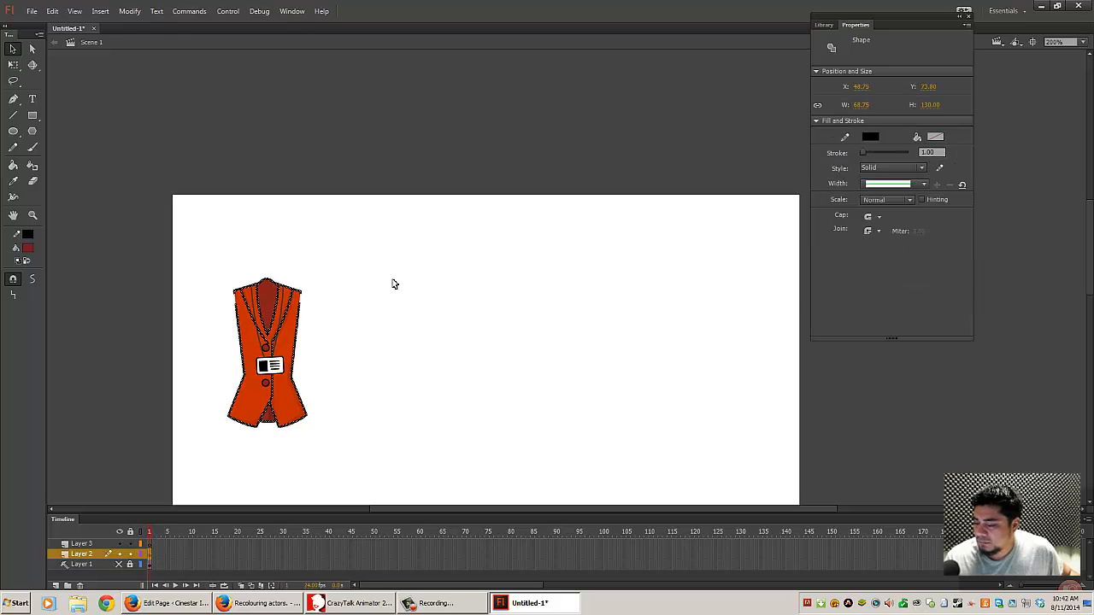
left_click(354, 603)
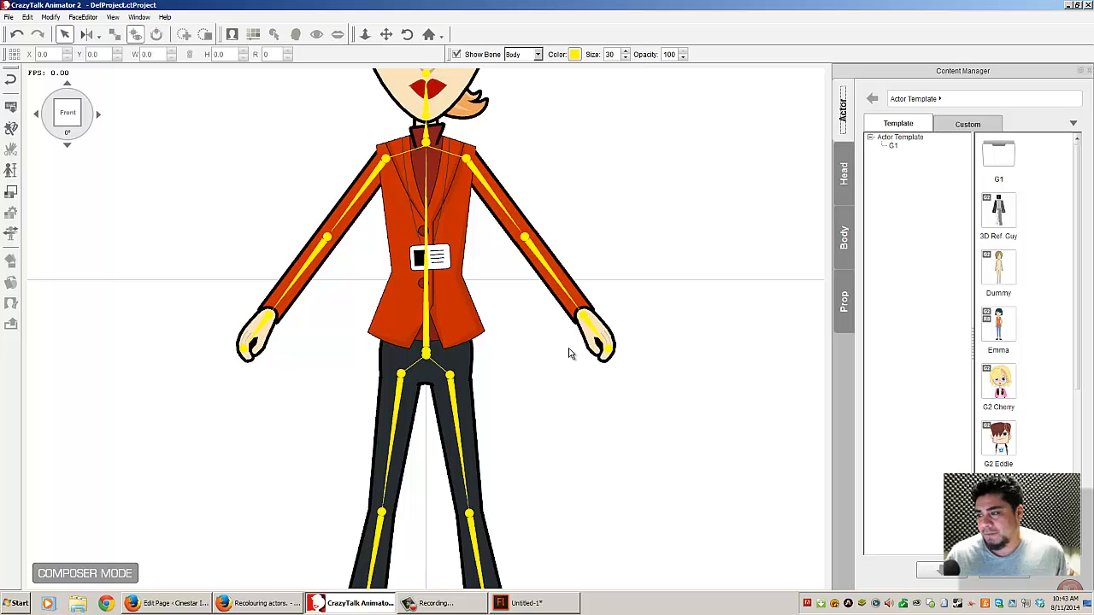
scroll(599, 257, "down", 3)
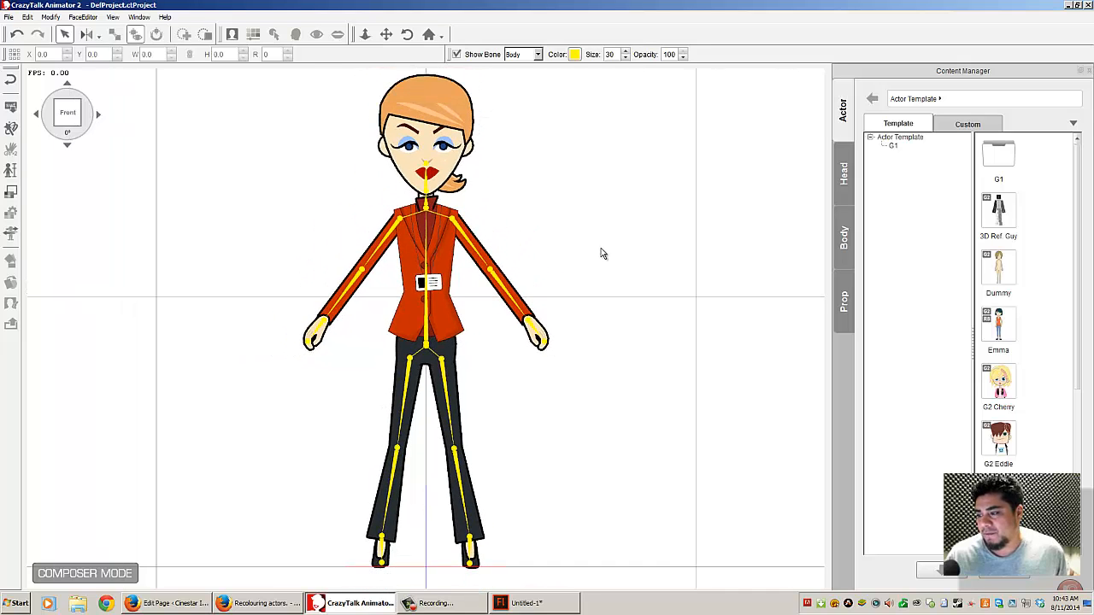
scroll(601, 253, "down", 1)
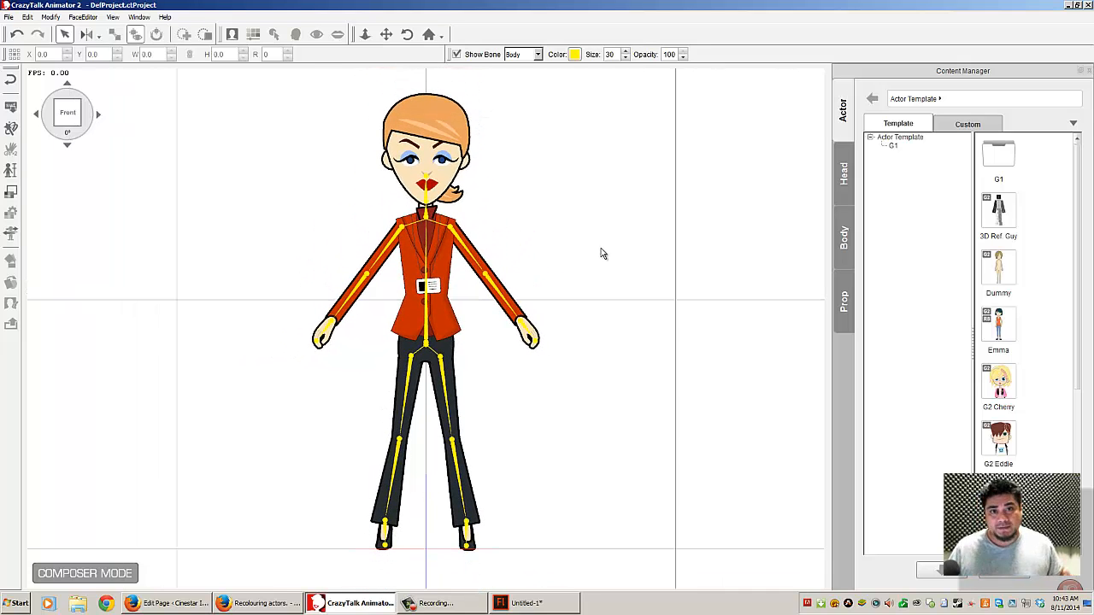